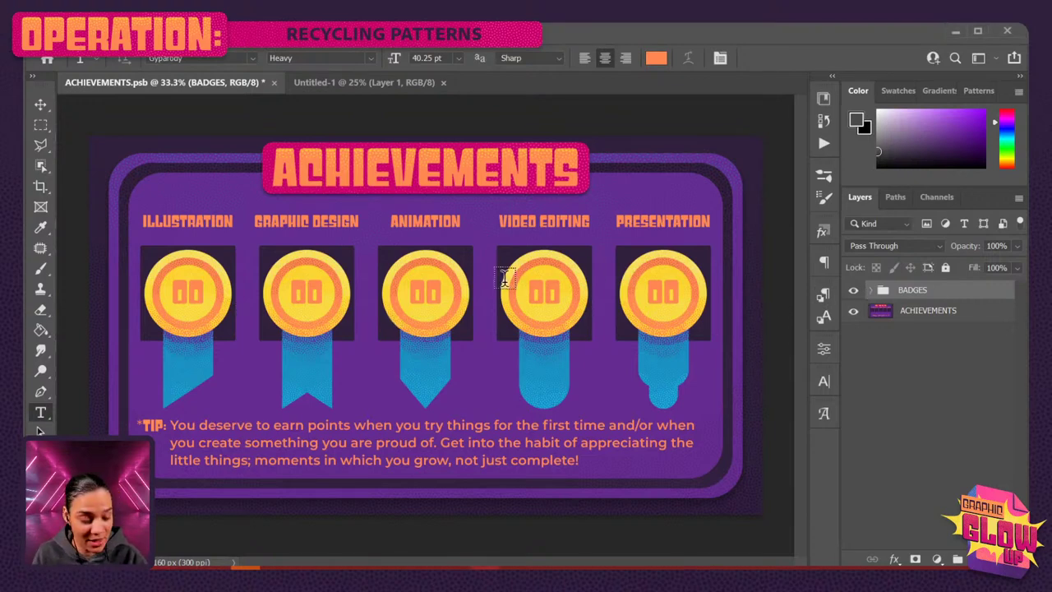
# Set the number on the Graphic Design badge to 30.
pyautogui.click(306, 293)
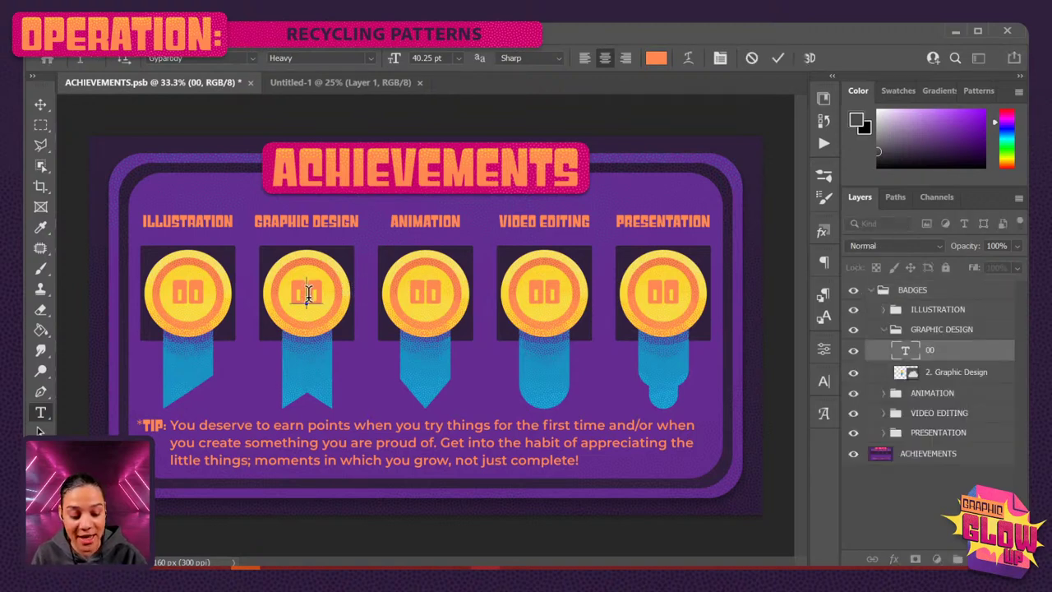
pyautogui.moveTo(308, 293); pyautogui.dragTo(332, 293)
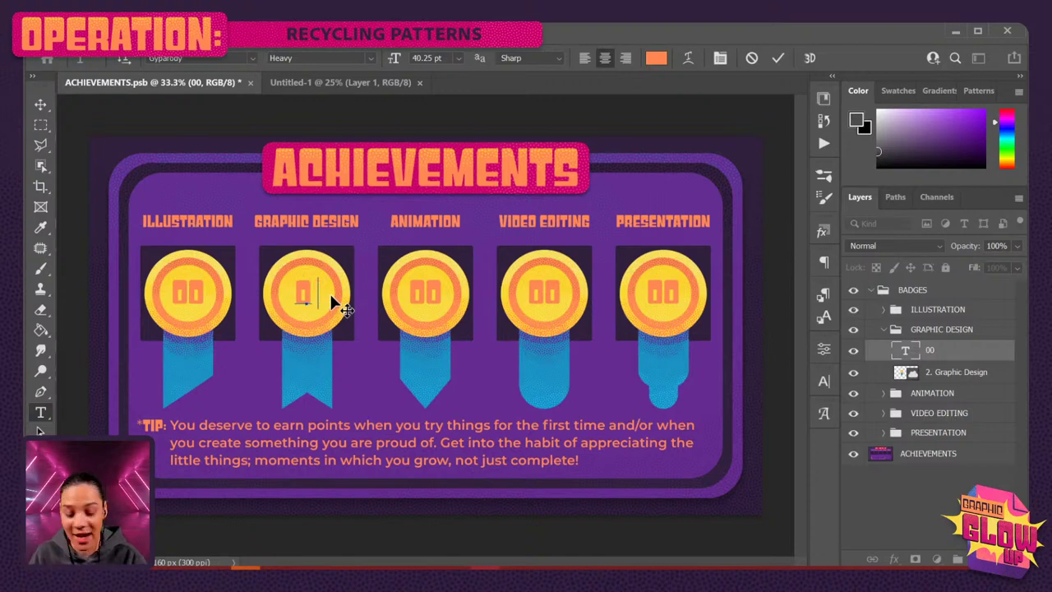
pyautogui.write('1')
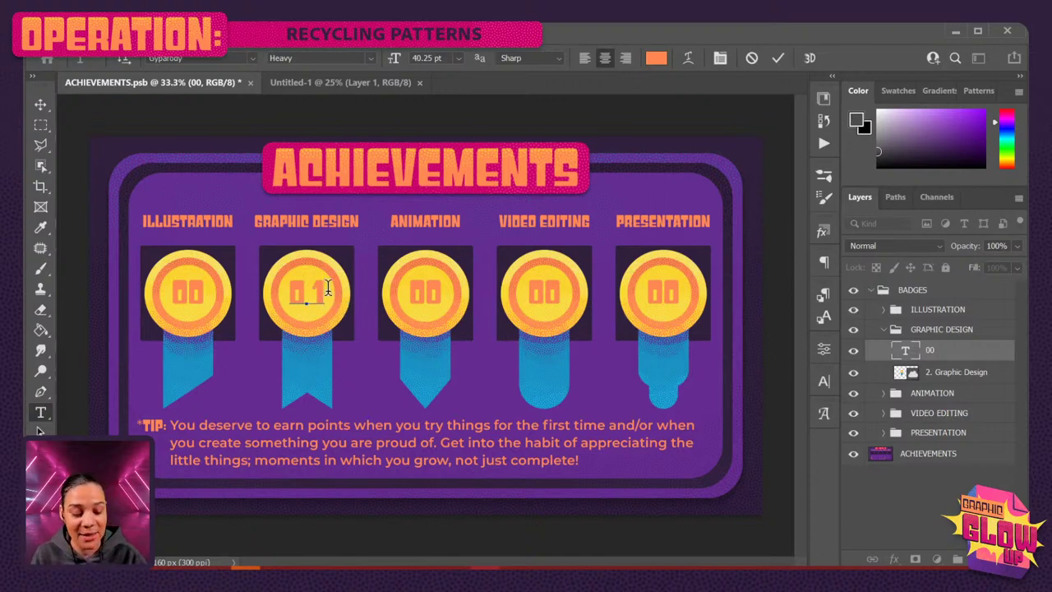
pyautogui.moveTo(327, 292); pyautogui.dragTo(290, 292)
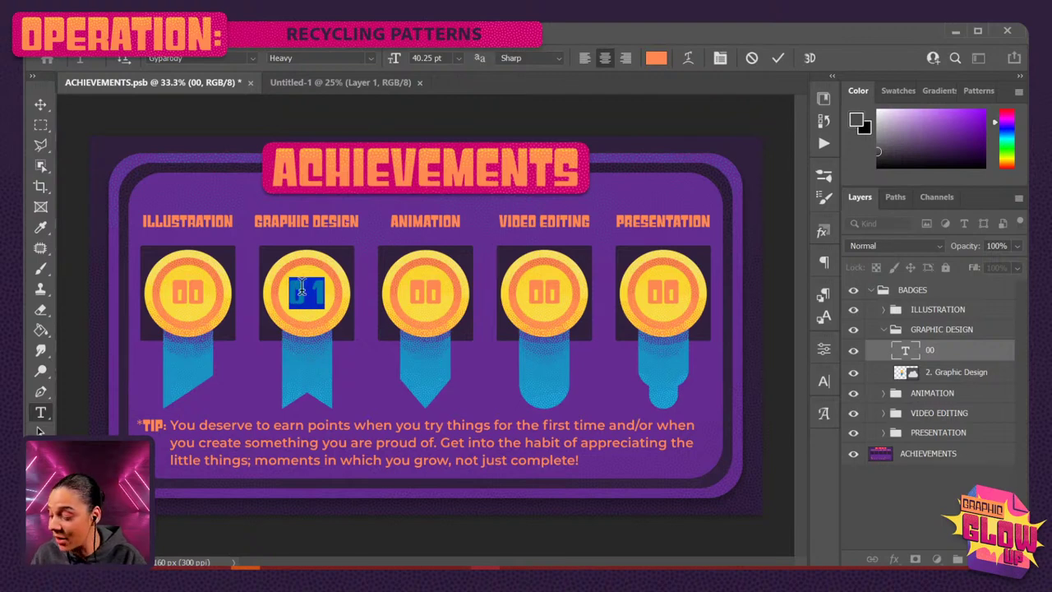
pyautogui.write('10')
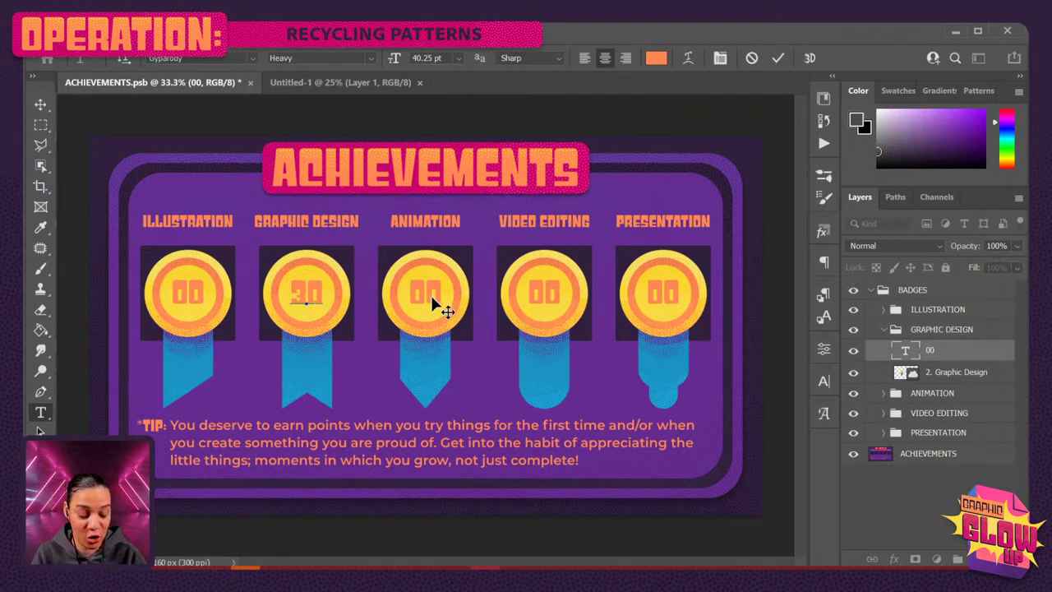
pyautogui.hotkey('ctrl', 'Return')
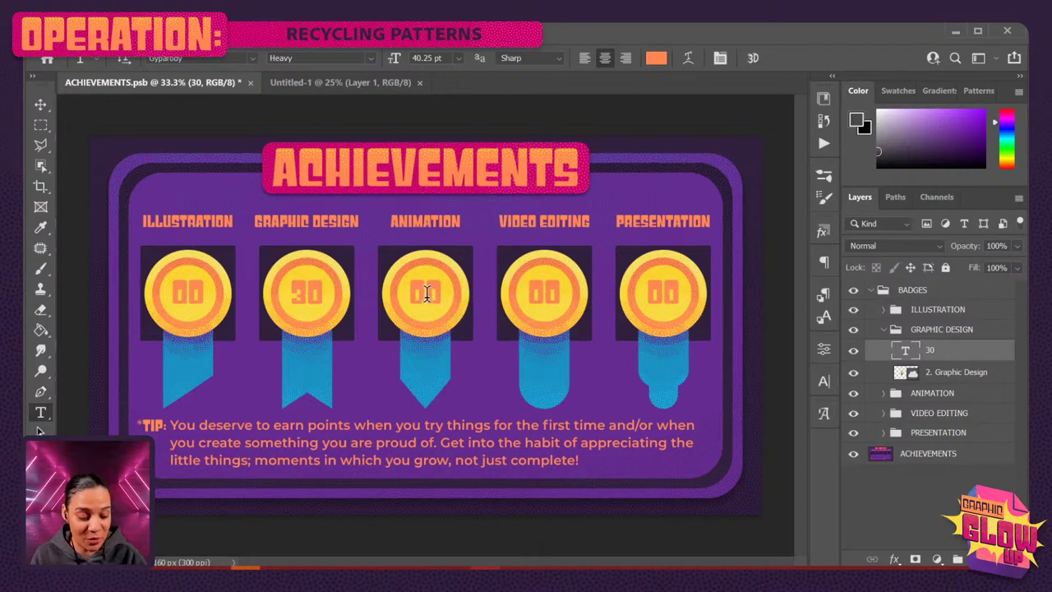
# Set the number on the Animation badge to 12 and on the Video Editing badge to 21.
pyautogui.doubleClick(428, 296)
pyautogui.write('12')
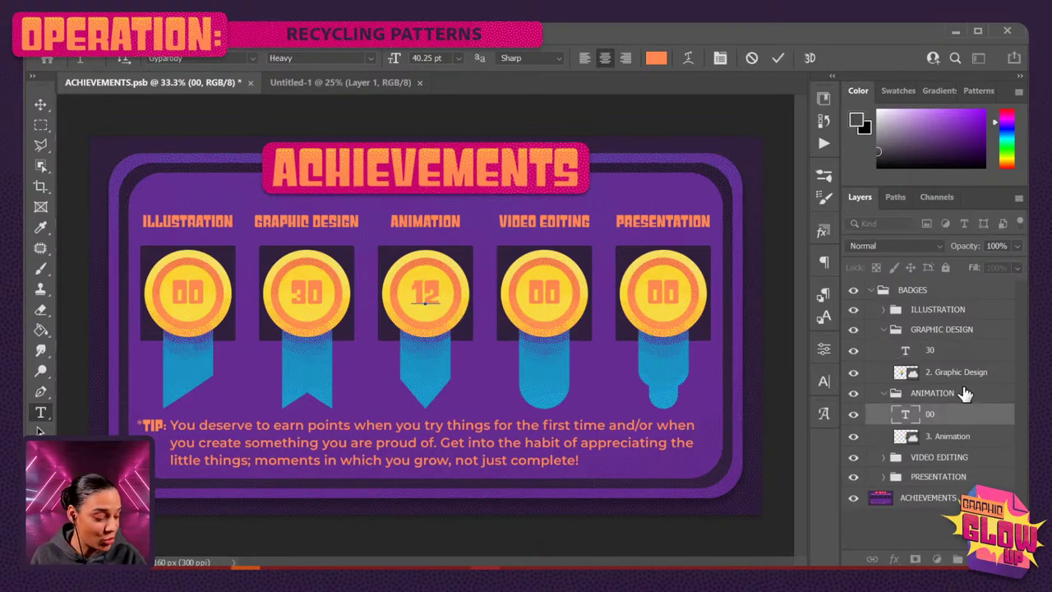
pyautogui.hotkey('ctrl', 'Return')
pyautogui.click(545, 295)
pyautogui.doubleClick(545, 295)
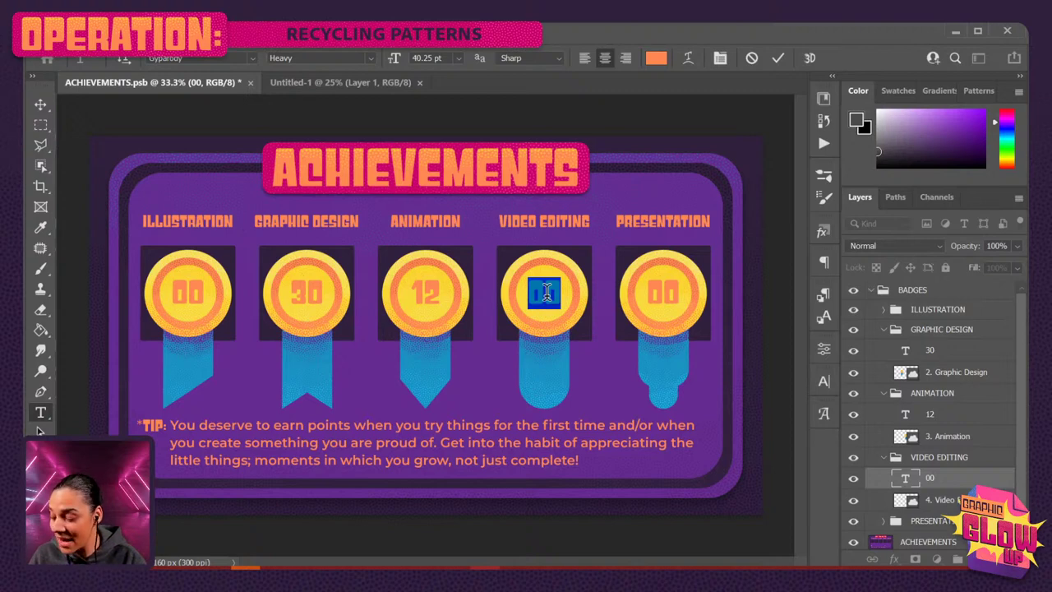
pyautogui.write('21')
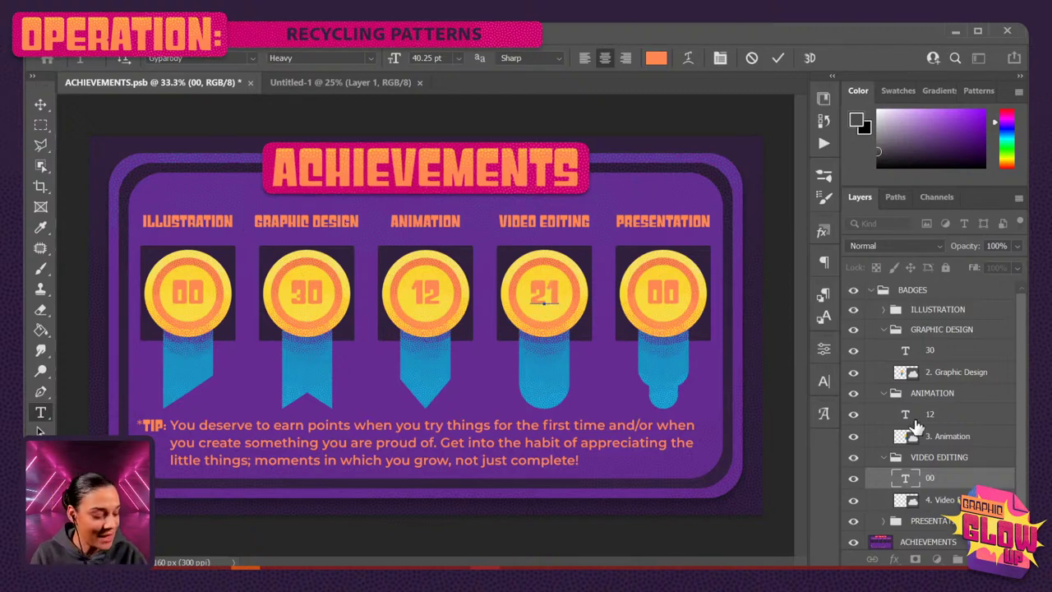
pyautogui.hotkey('ctrl', 'Return')
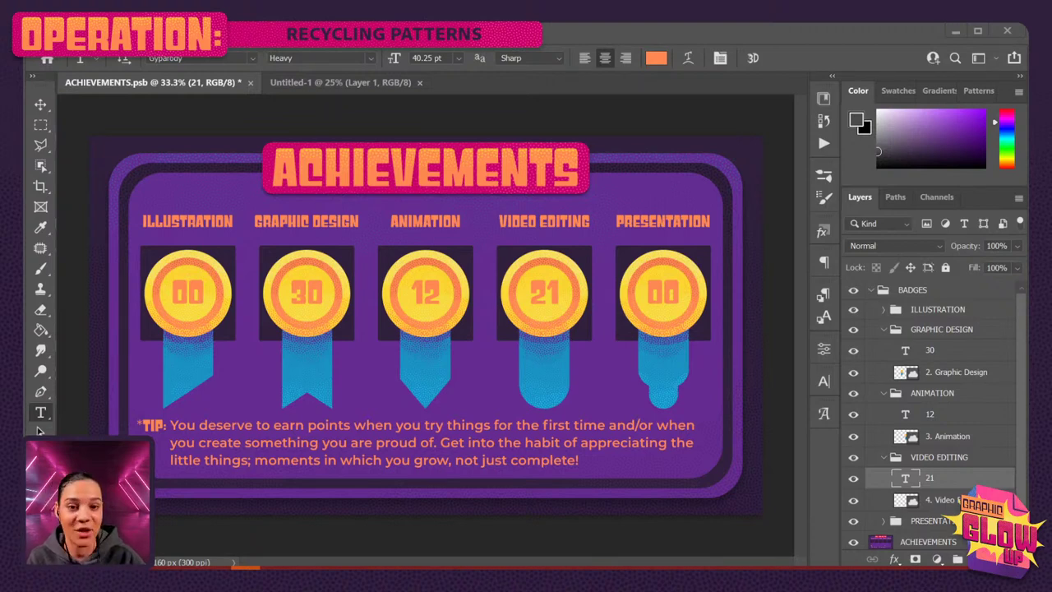
# Collapse the BADGES layer group and place the GOALS image at 100% scale above it.
pyautogui.click(872, 290)
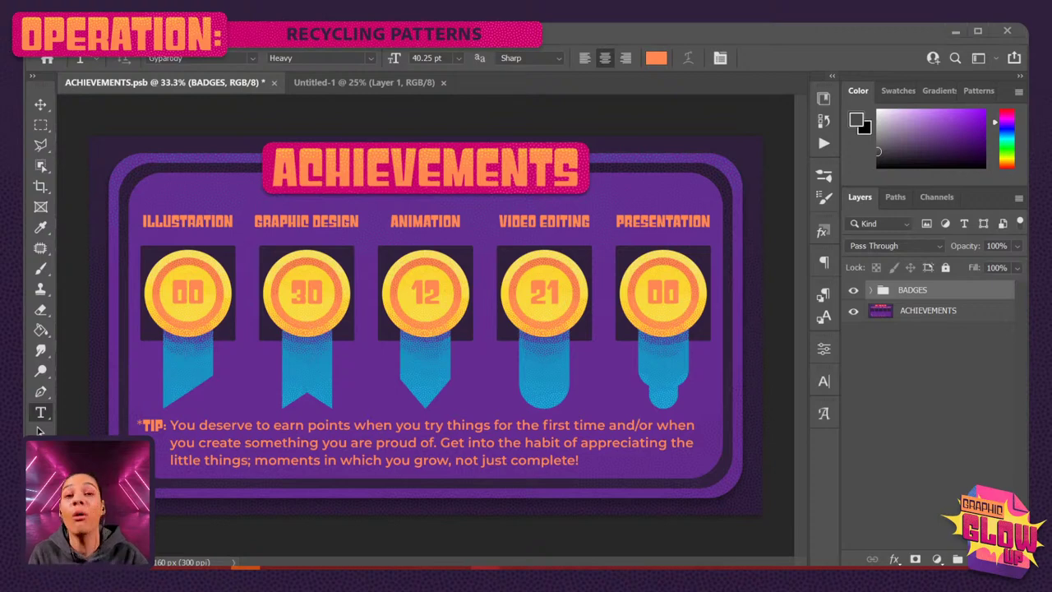
pyautogui.moveTo(442, 101); pyautogui.dragTo(550, 383)
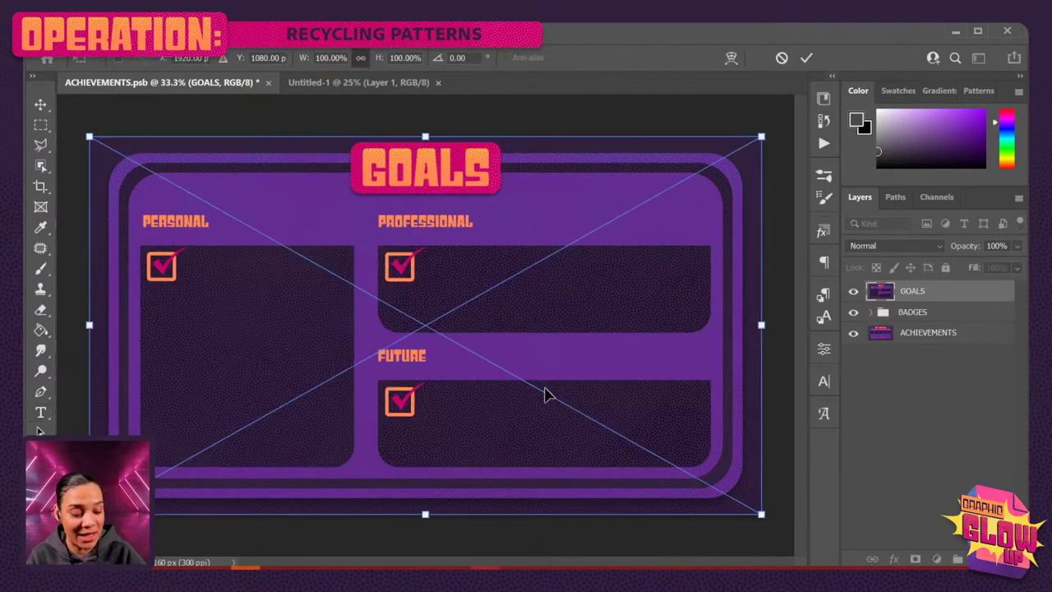
pyautogui.press('Return')
pyautogui.press('t')
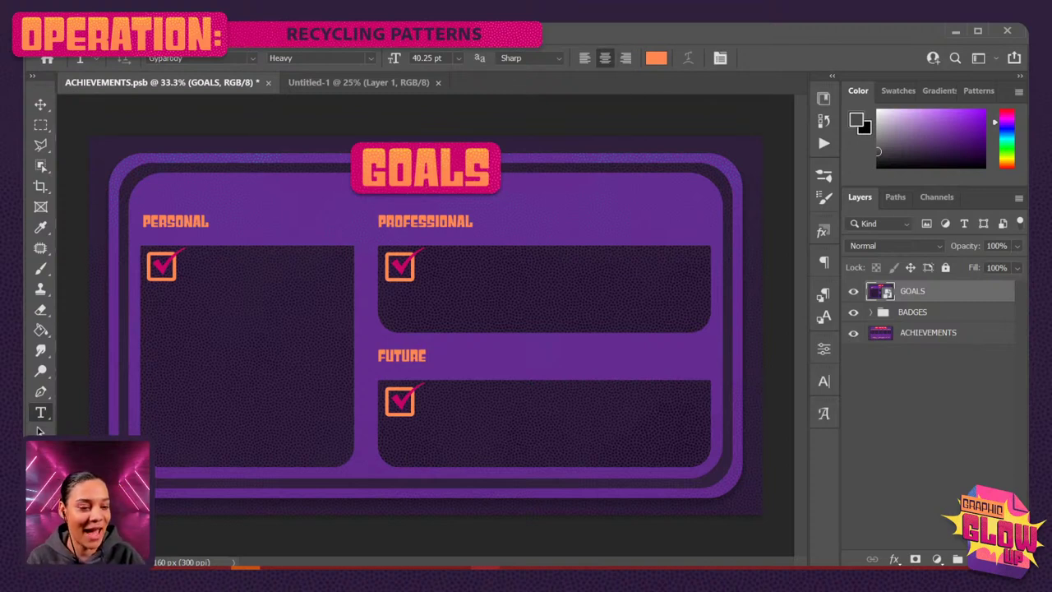
# Save the blank Untitled-1 artboard document as GGU_WEEK1.psd with Maximize Compatibility on.
pyautogui.click(329, 86)
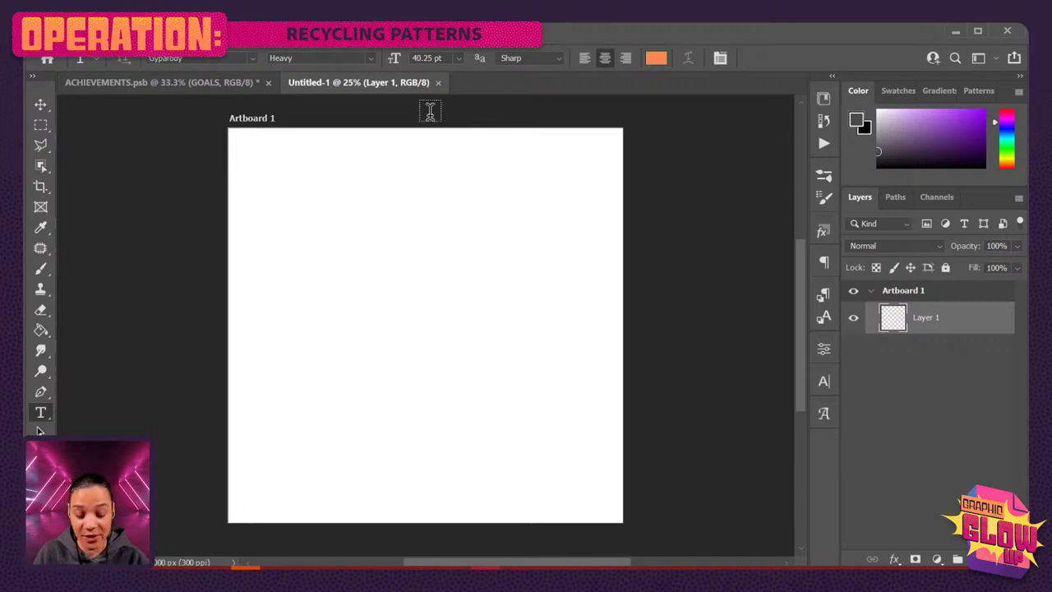
pyautogui.click(471, 212)
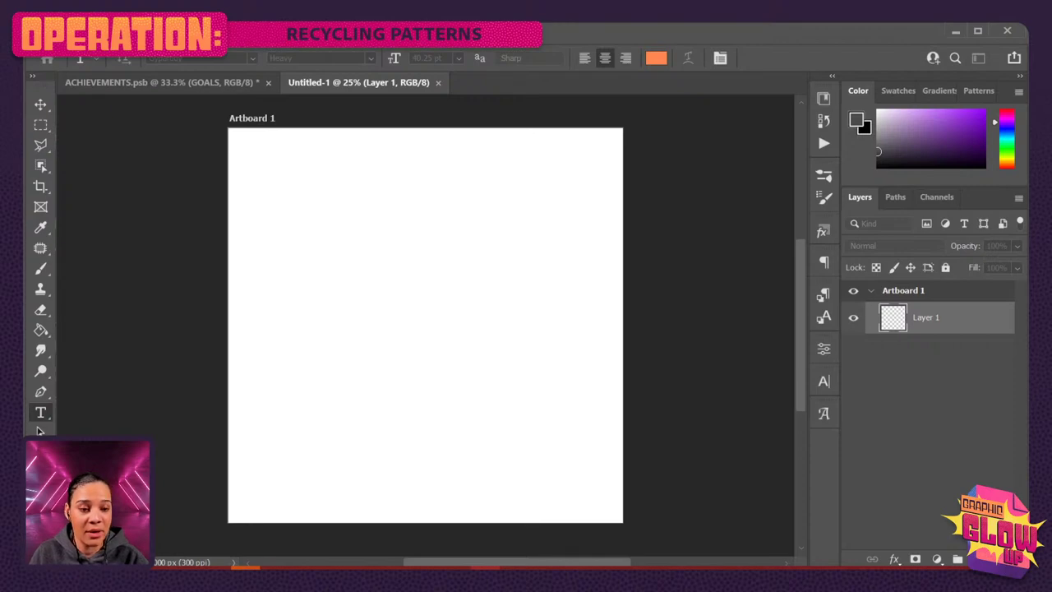
pyautogui.hotkey('ctrl', 's')
pyautogui.press('Escape')
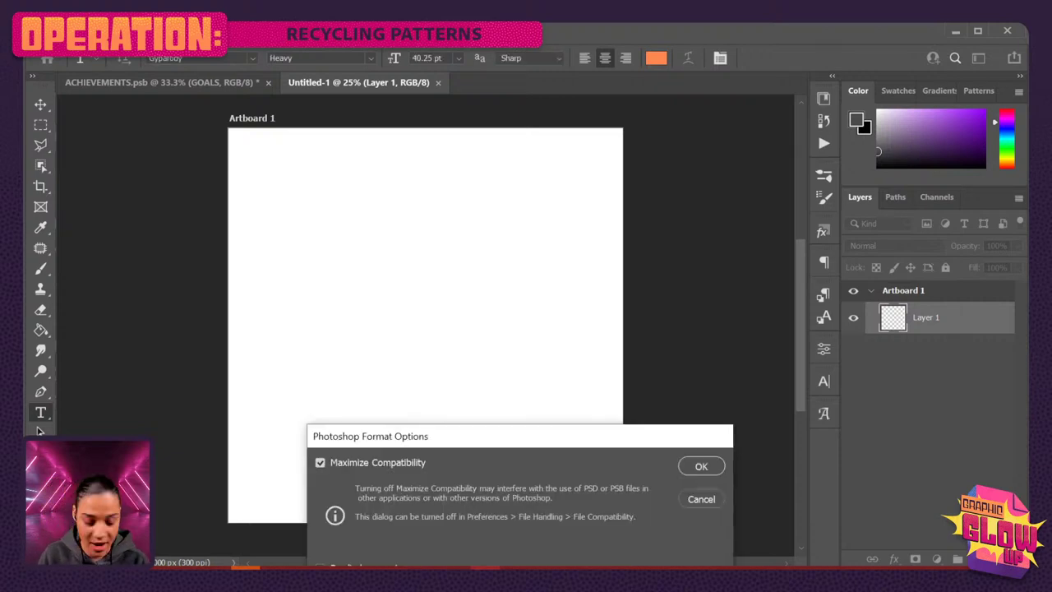
pyautogui.press('Return')
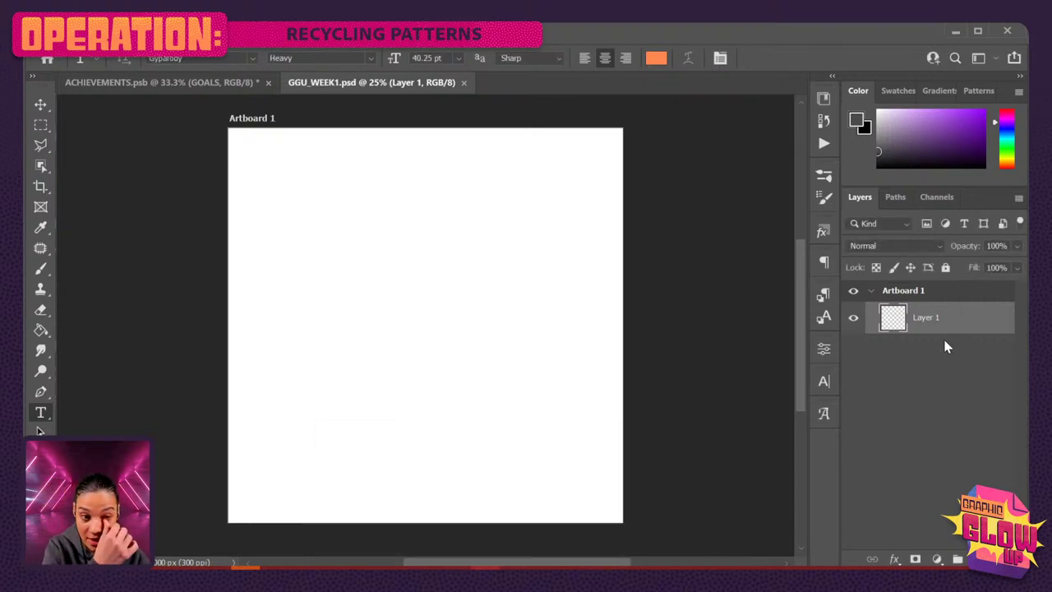
# In ACHIEVEMENTS.psb, create a left-aligned paragraph text box filling the Personal panel beside its checkbox.
pyautogui.click(157, 82)
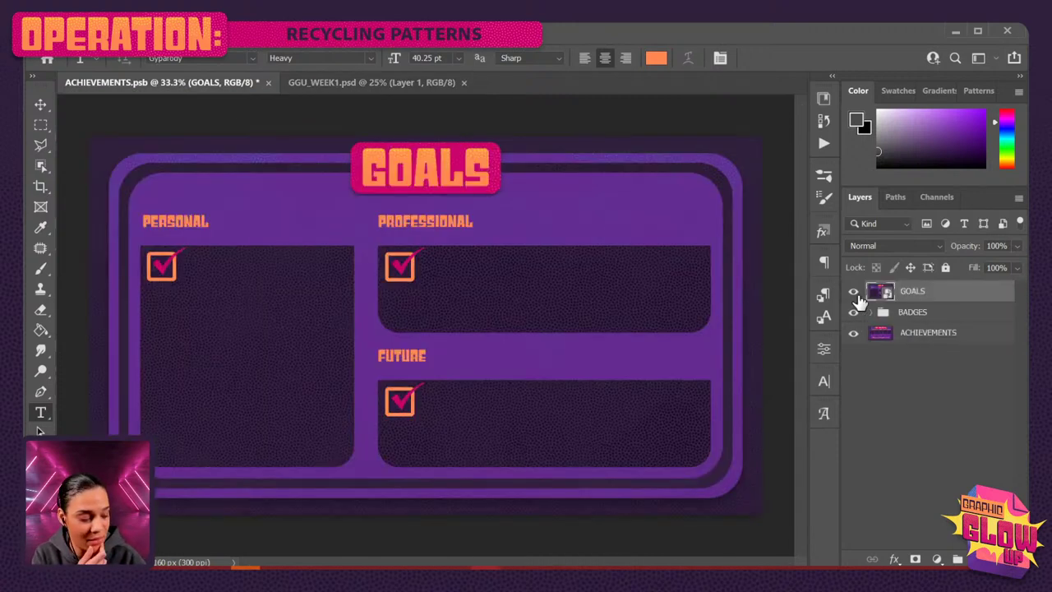
pyautogui.click(872, 313)
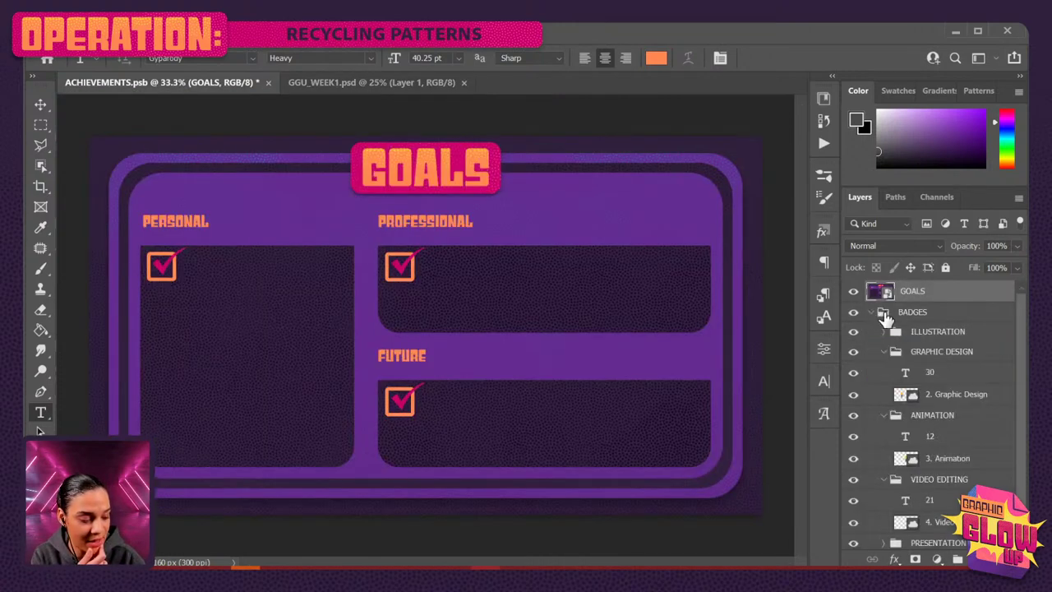
pyautogui.click(872, 313)
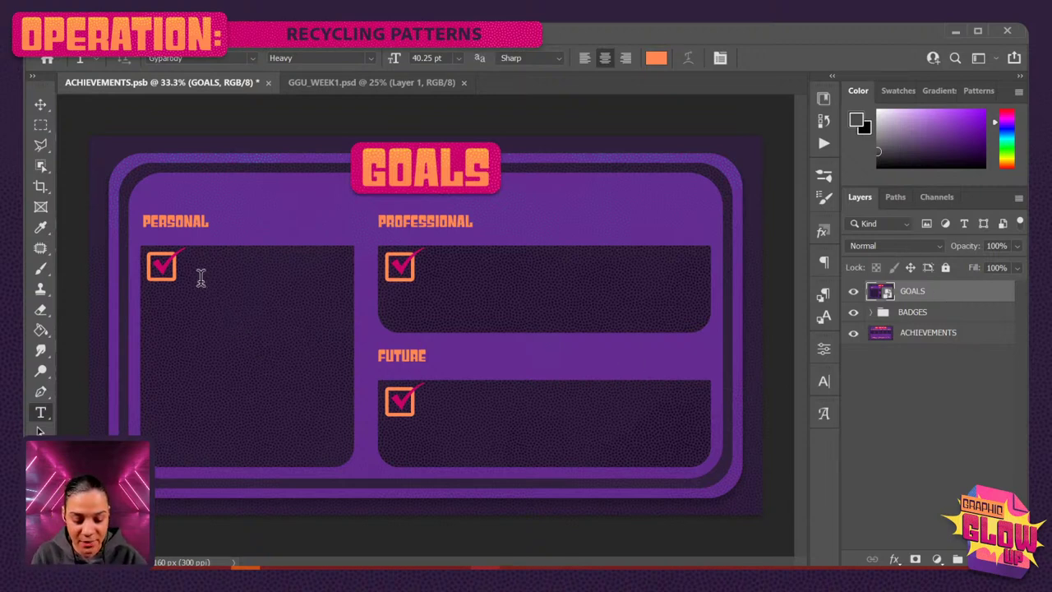
pyautogui.moveTo(188, 266); pyautogui.dragTo(339, 451)
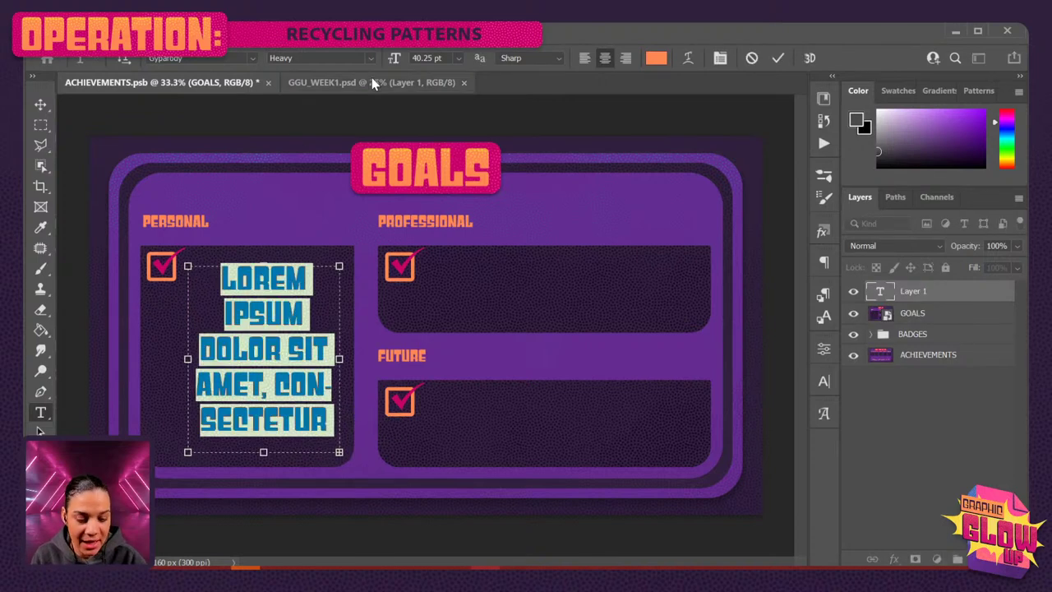
pyautogui.click(586, 60)
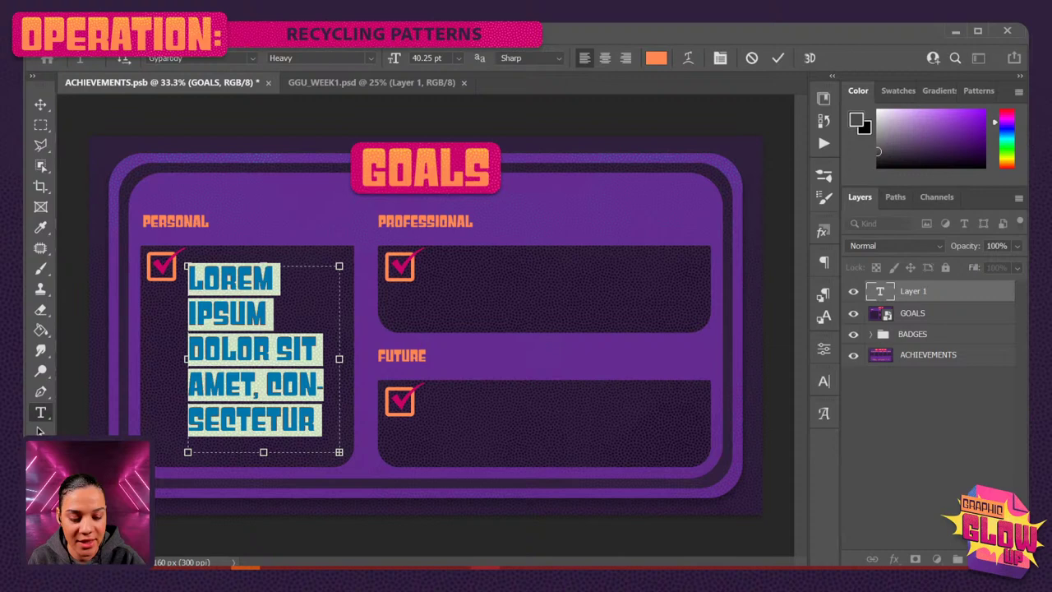
# Set the Personal text box's font to Montserrat Regular at 18 pt.
pyautogui.click(252, 58)
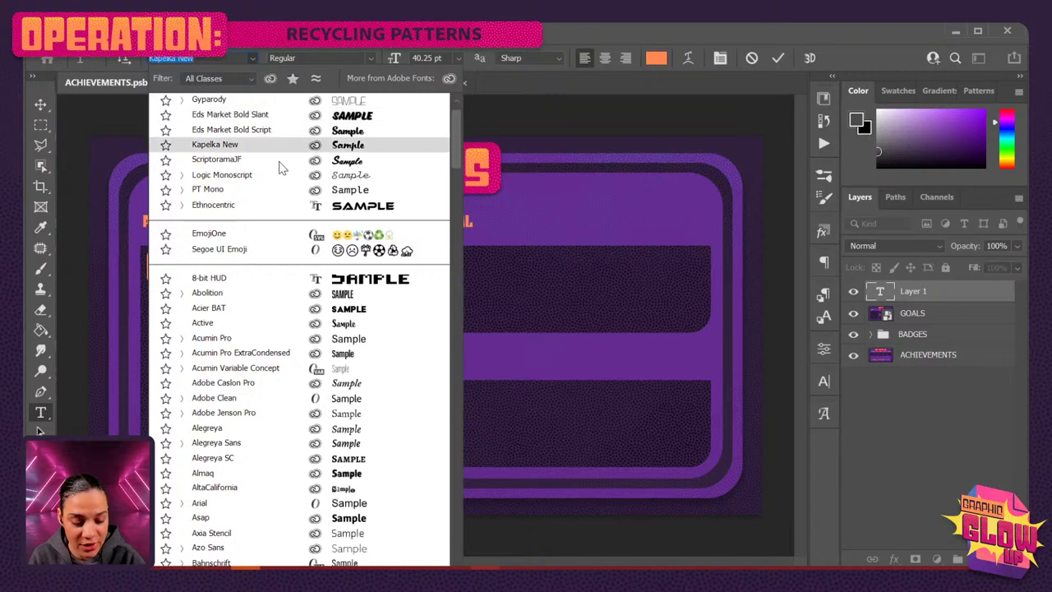
pyautogui.click(246, 121)
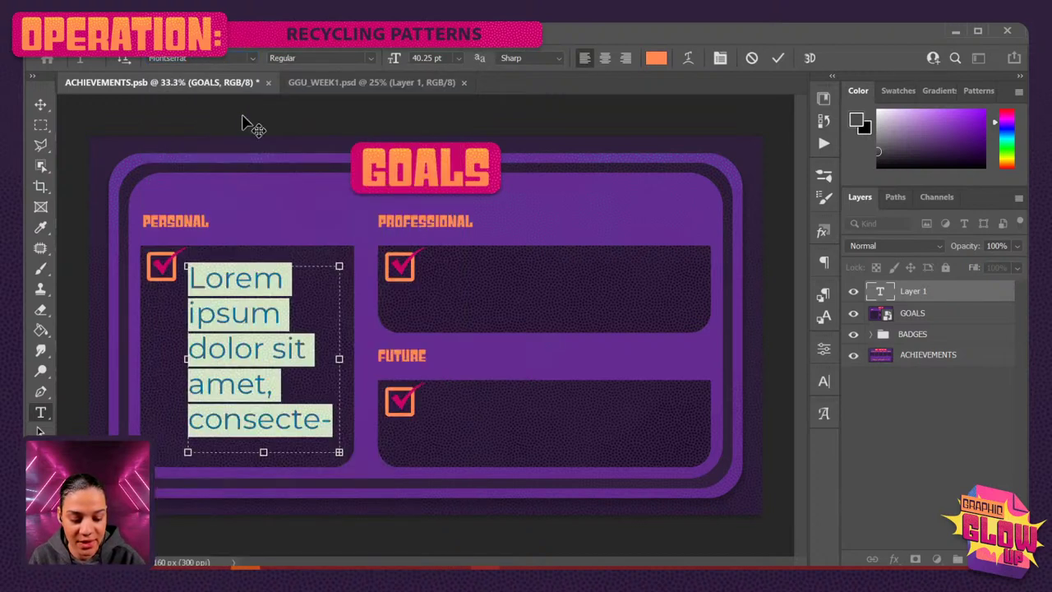
pyautogui.click(457, 59)
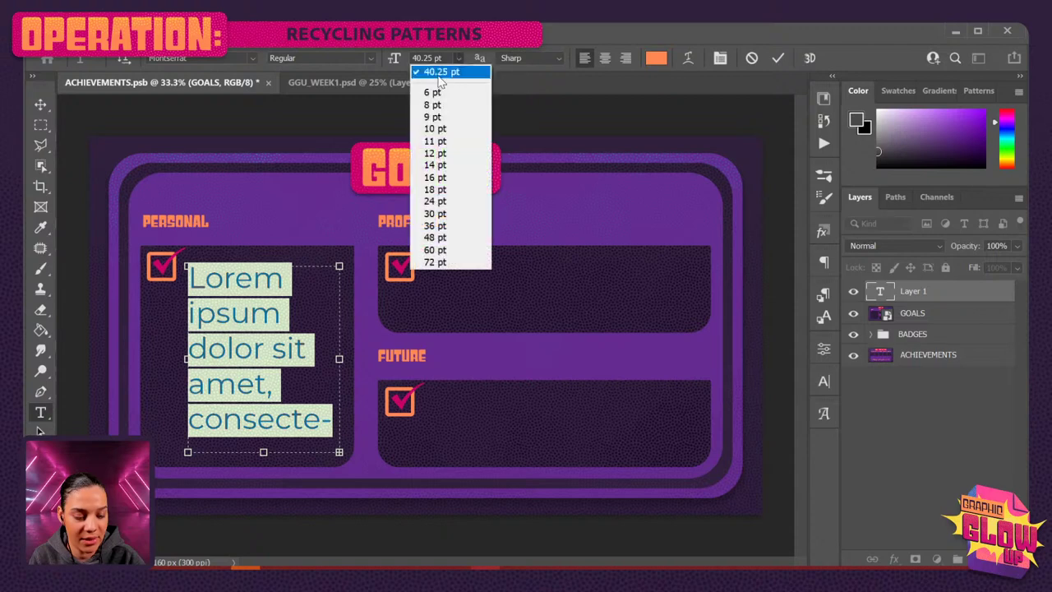
pyautogui.click(448, 188)
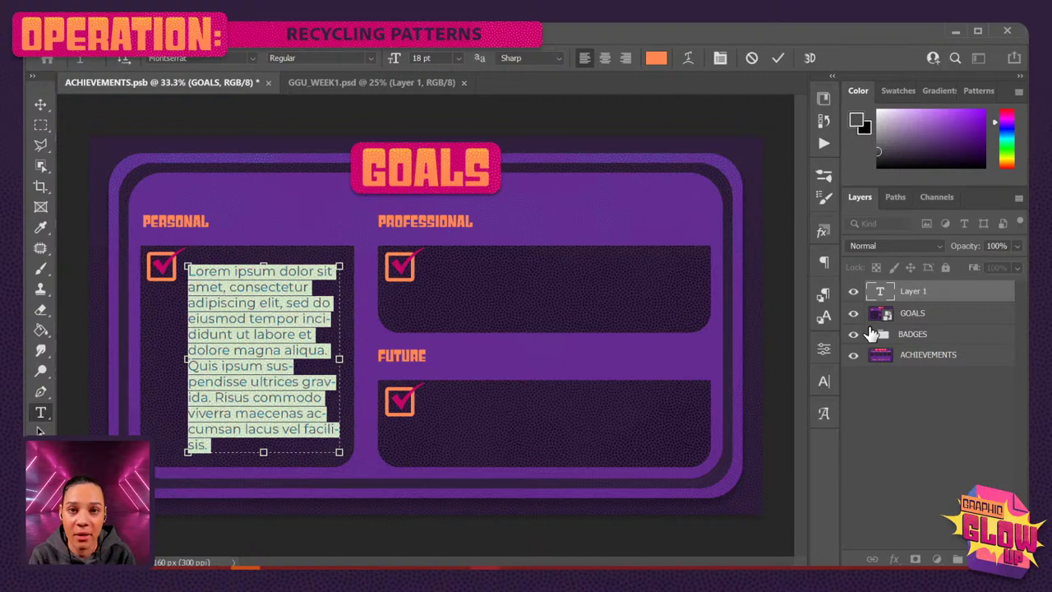
# Replace the placeholder text in the Personal box with "HOW MUCH USE CAN I GET OUT OF ONE SINGLE ELEMENT.".
pyautogui.press('BackSpace')
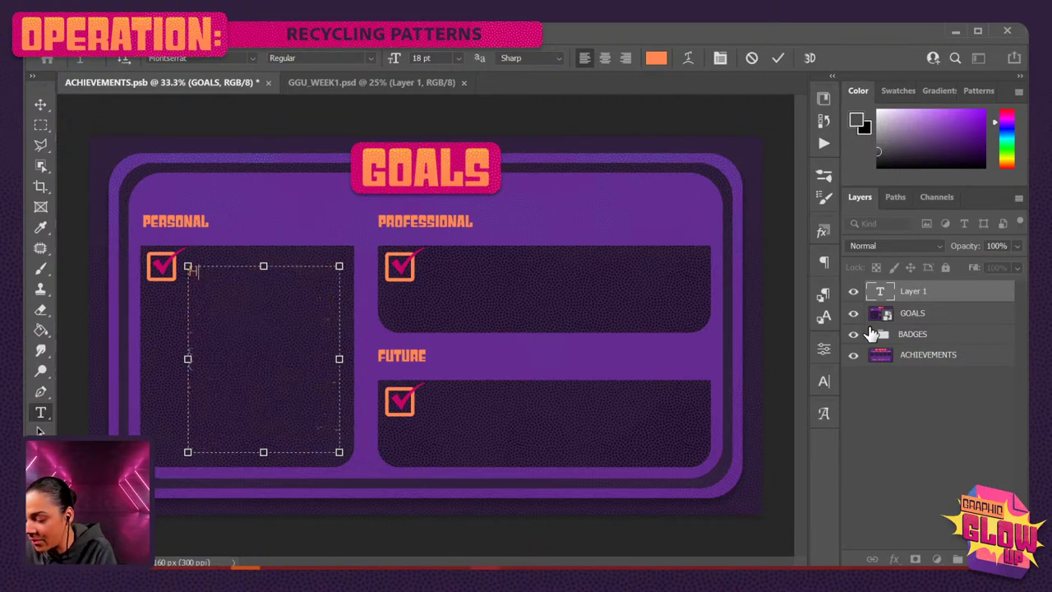
pyautogui.write('HOW MUCH ')
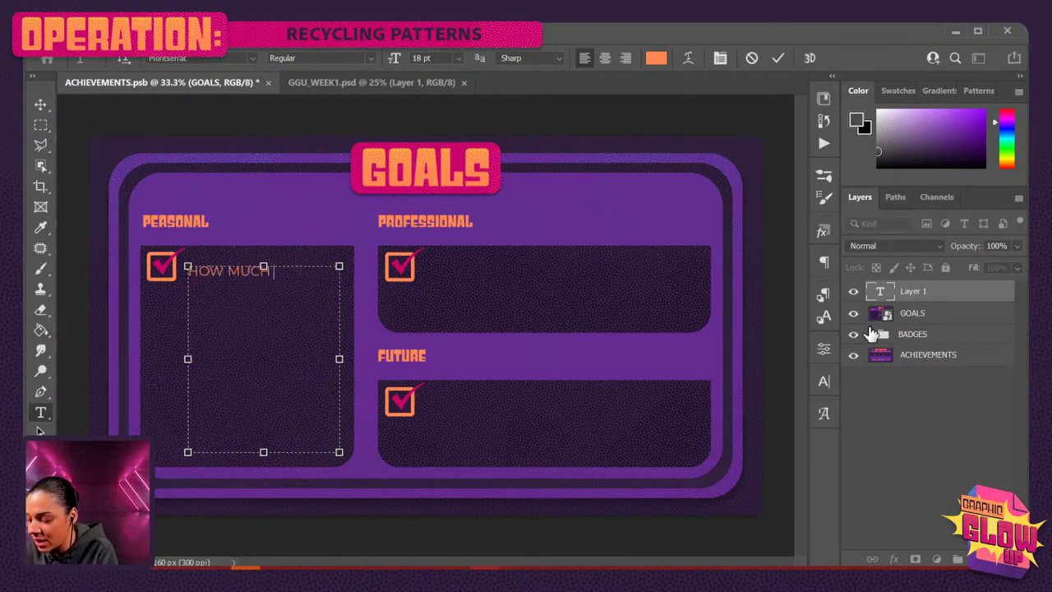
pyautogui.write('USE CAN I GET ')
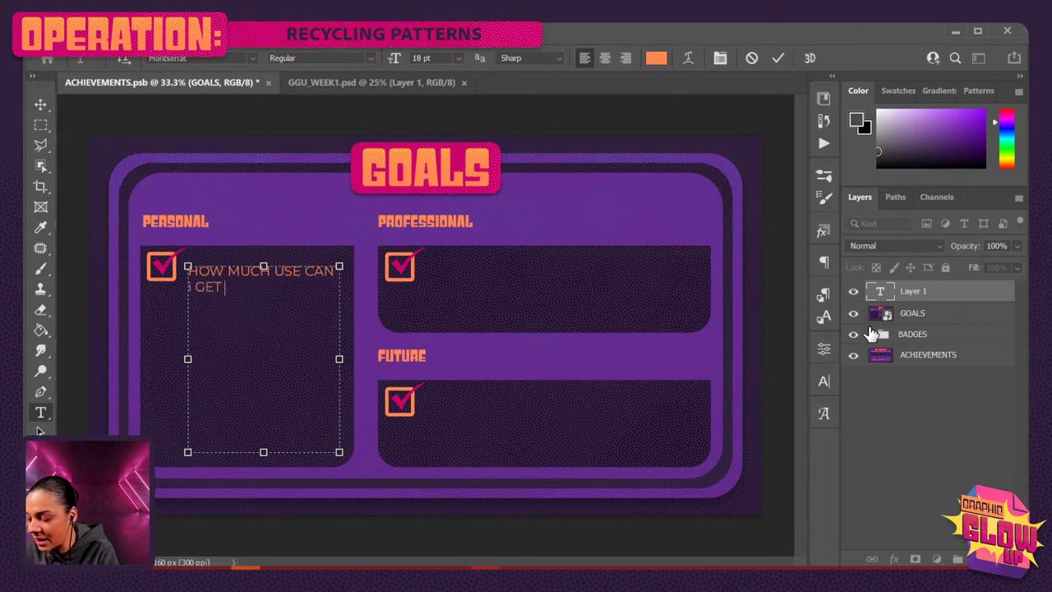
pyautogui.write('OUT OF ONE SINGLE ELEM')
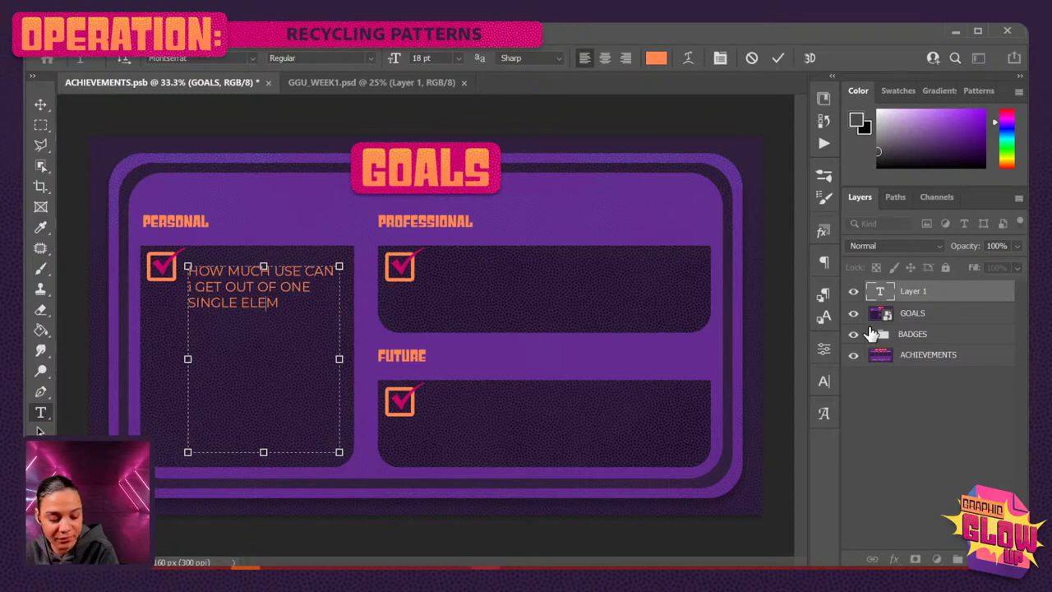
pyautogui.press('BackSpace')
pyautogui.write('MENT.')
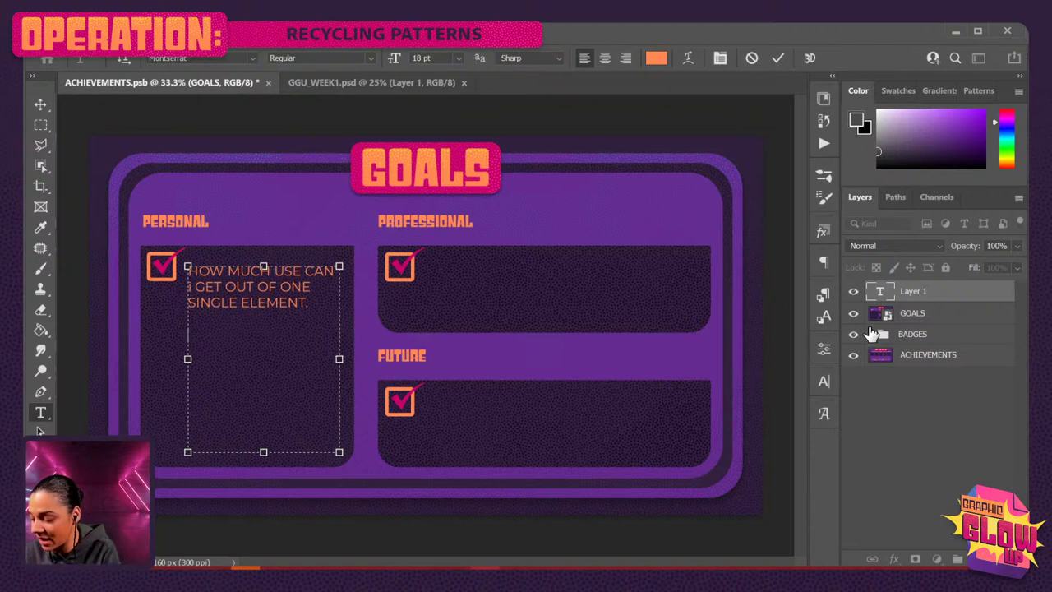
# Add a second paragraph, "MAKE A DYNAMIC SET OF MATCHING ASSETS", after a blank line in the Personal text box.
pyautogui.press('Return')
pyautogui.press('Return')
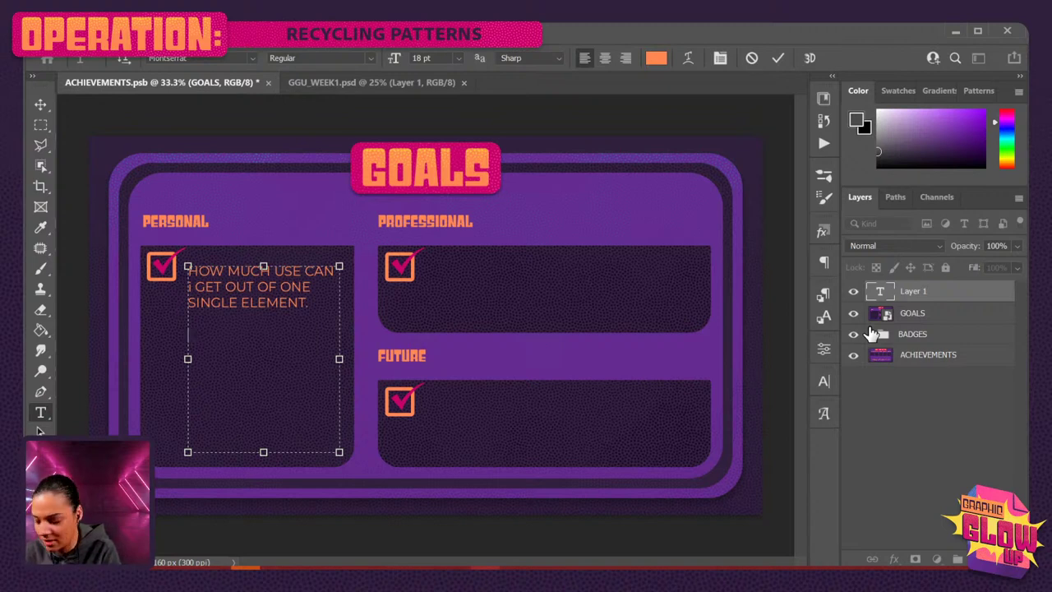
pyautogui.write('MAKE A DYNA')
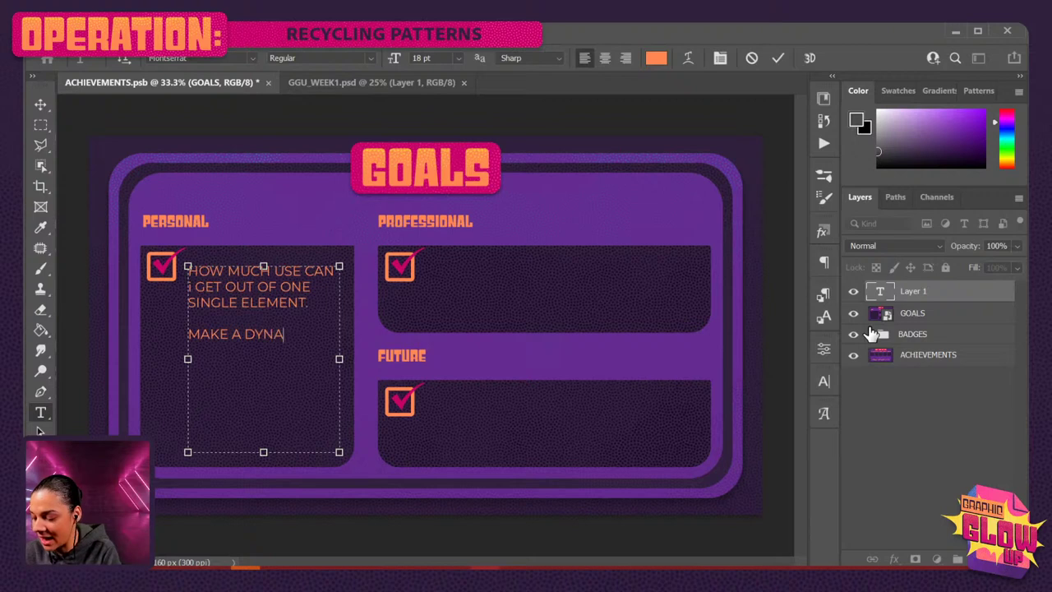
pyautogui.write('MIC ')
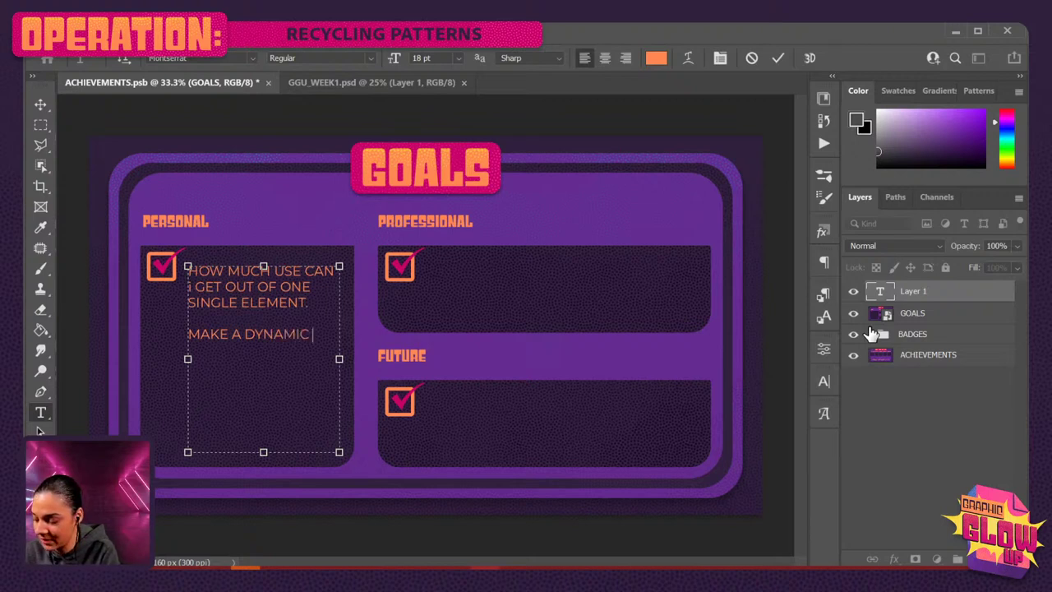
pyautogui.write('SET OF MAT H')
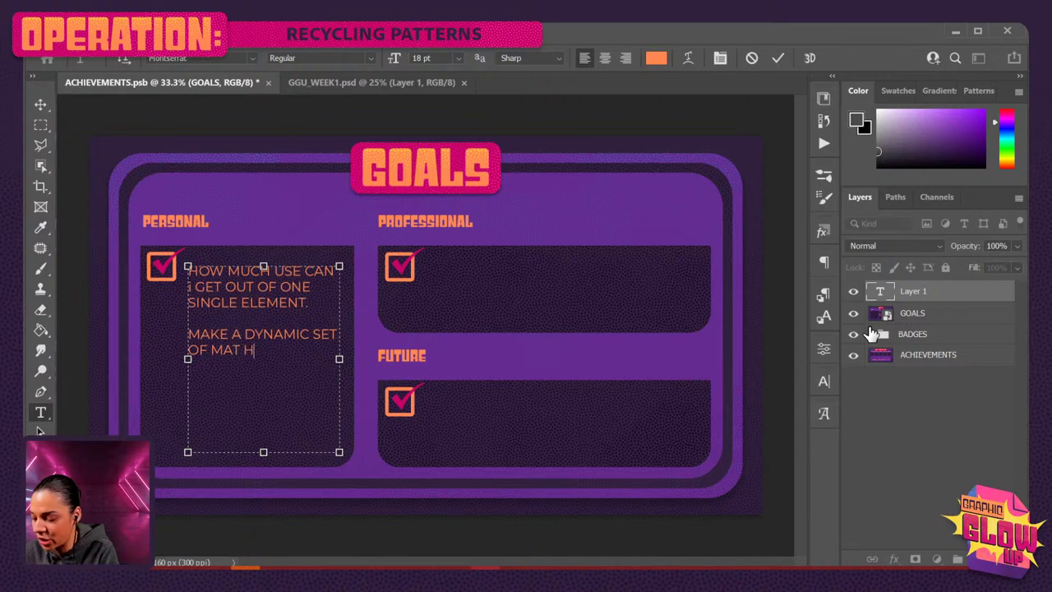
pyautogui.press('BackSpace')
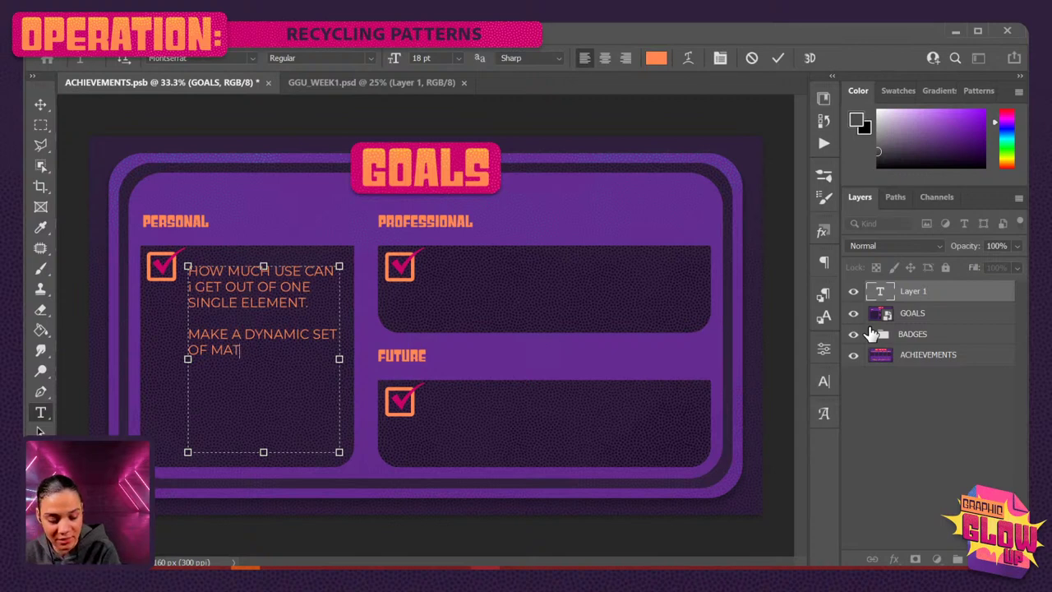
pyautogui.write('CHING ASSE')
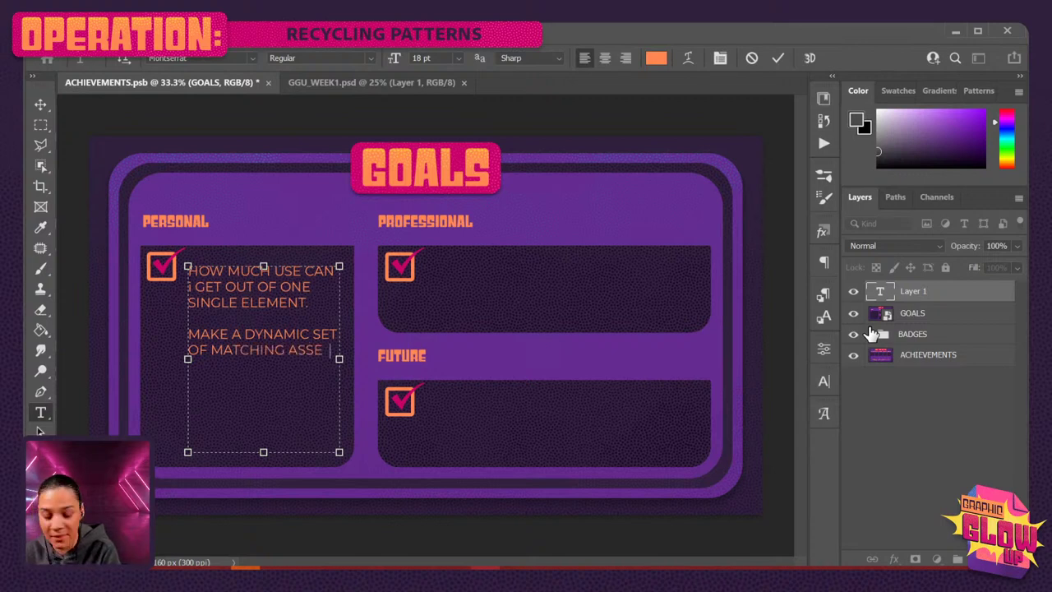
pyautogui.write('TS')
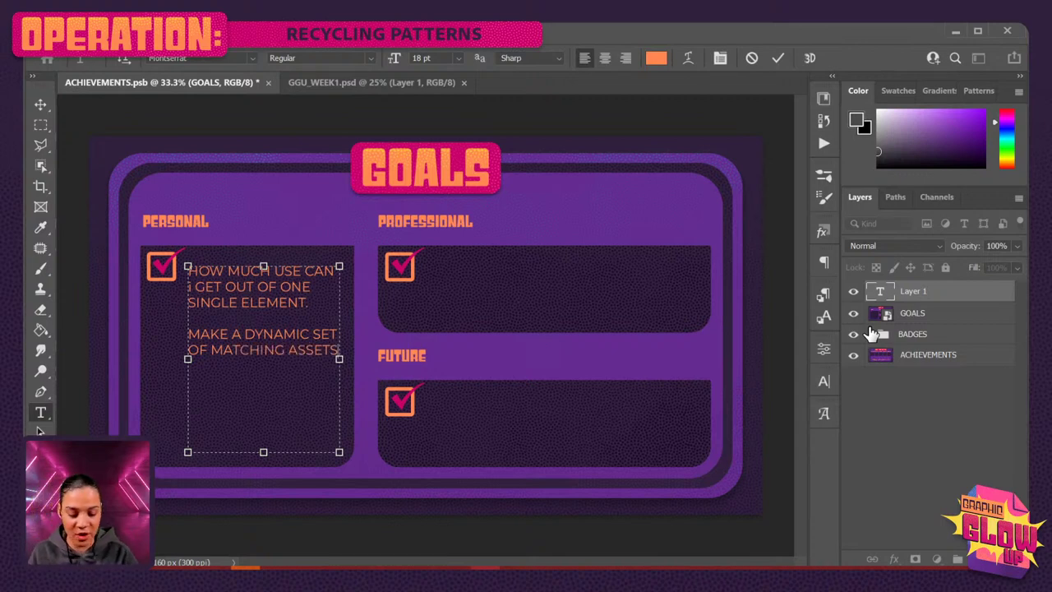
pyautogui.click(984, 301)
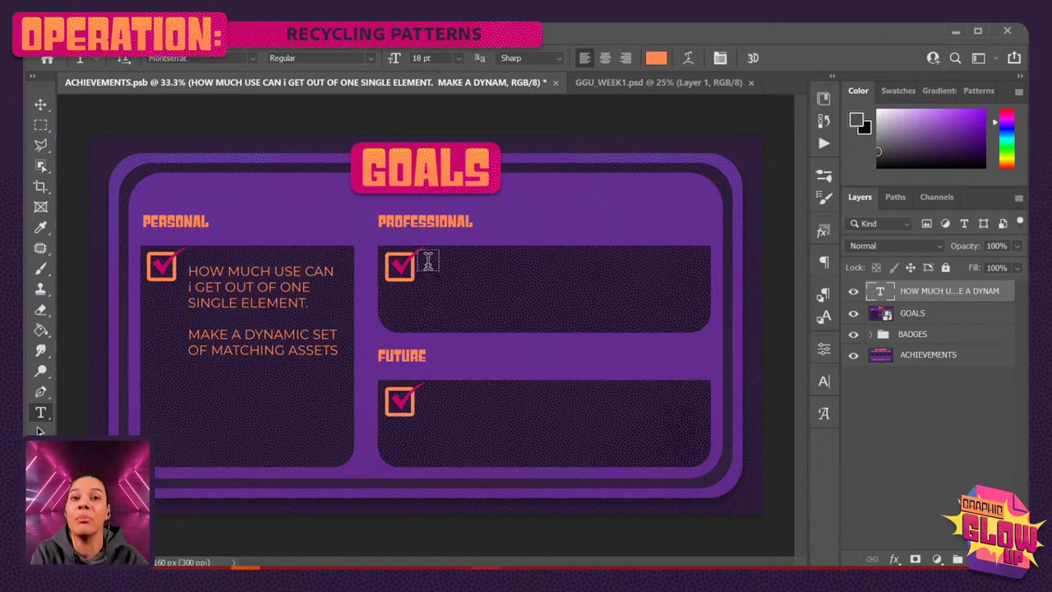
# Create a paragraph text box beside the Professional checkbox reading "BECOME MORE EFFICIENT WHEN IT COME TO CREATING LARGE ASSETS PACKS".
pyautogui.moveTo(427, 265); pyautogui.dragTo(699, 313)
pyautogui.moveTo(697, 313); pyautogui.dragTo(695, 313)
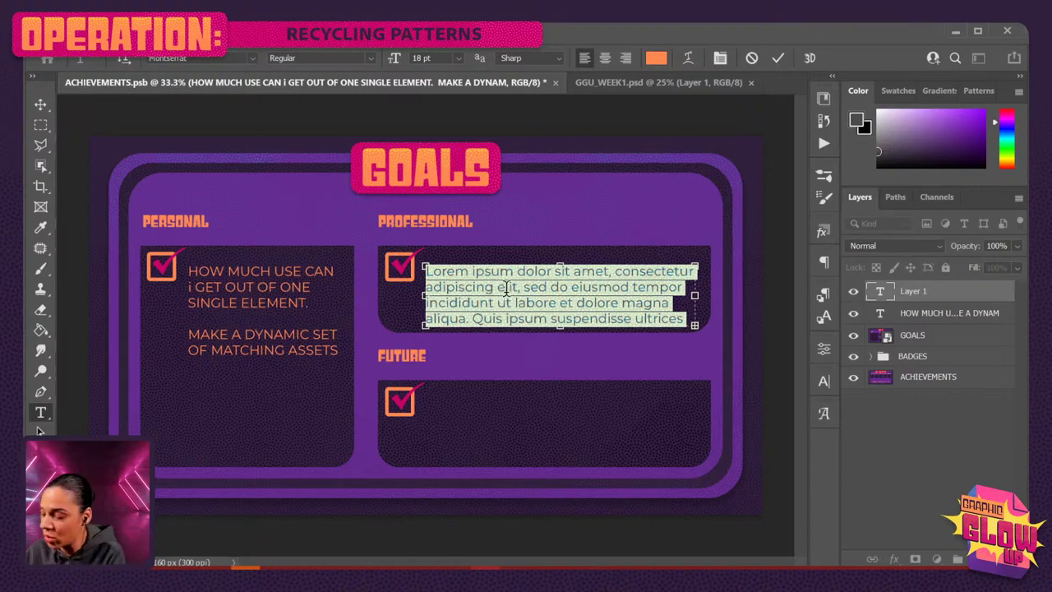
pyautogui.write('BECOME ')
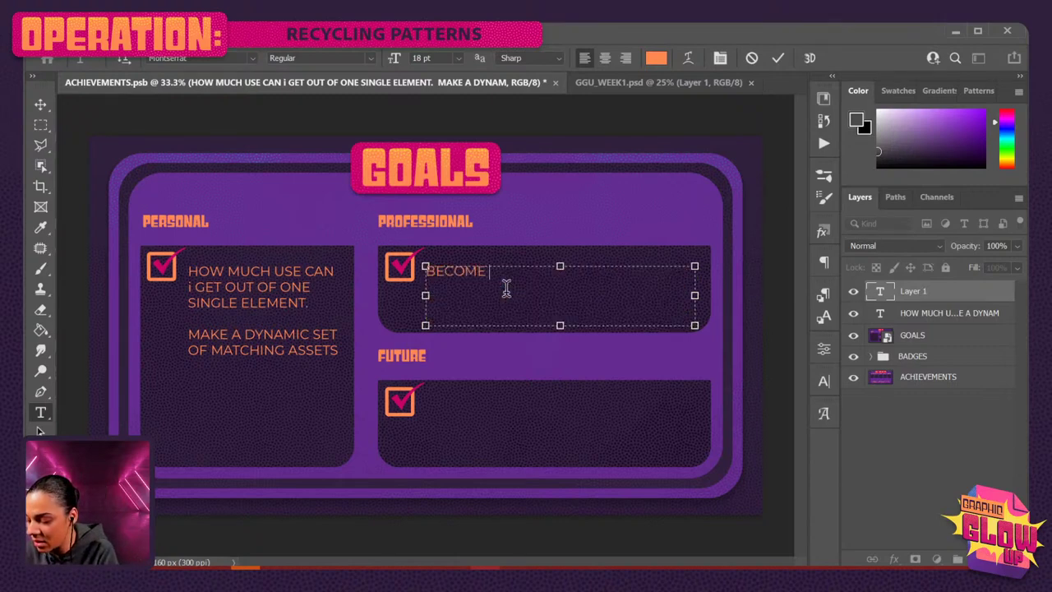
pyautogui.write('MO RE ')
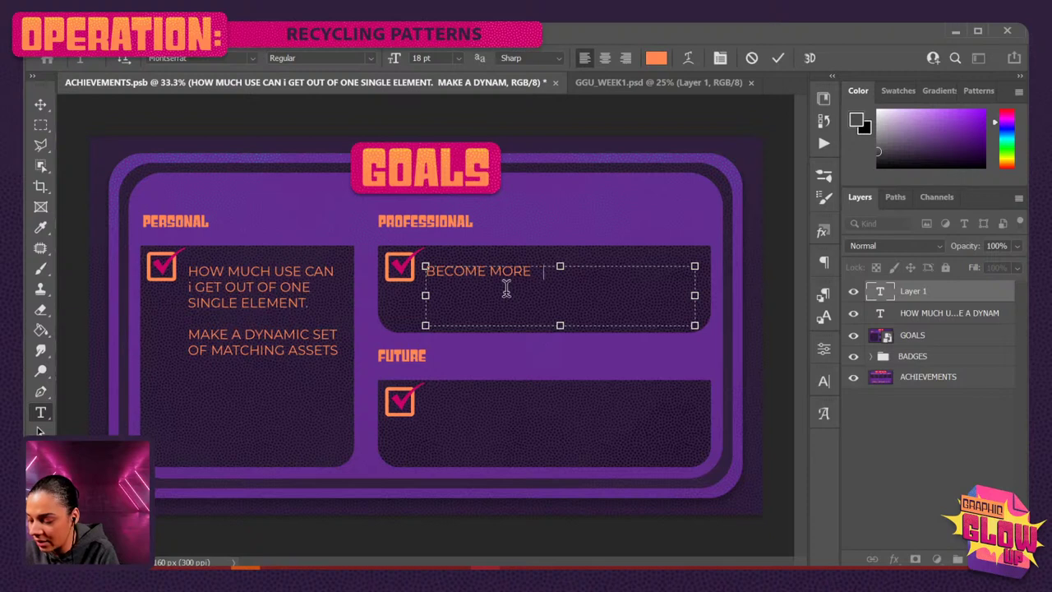
pyautogui.write('EFFICIENT ')
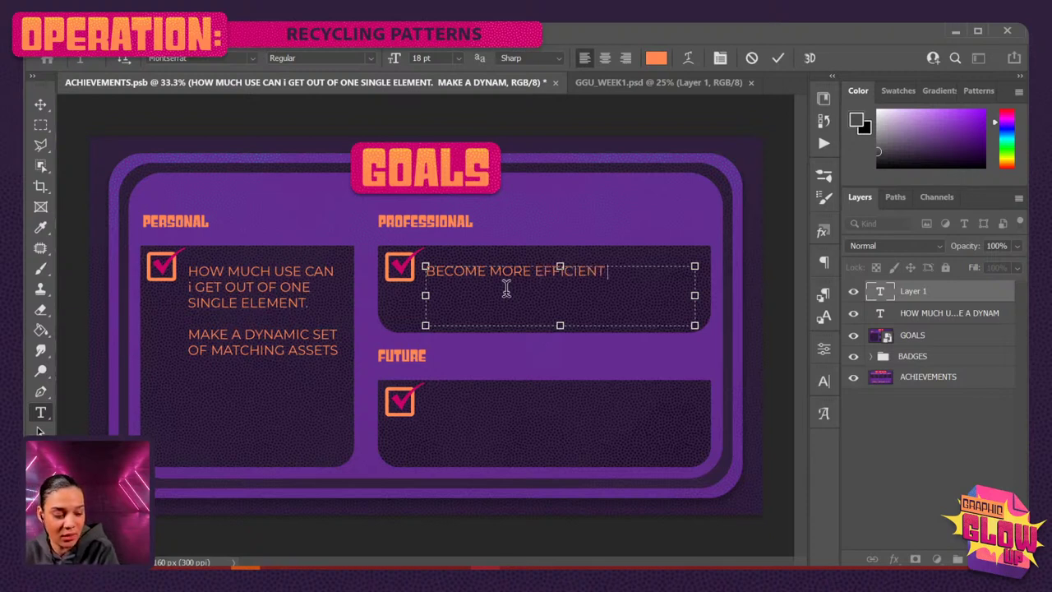
pyautogui.write('WHEN IT ')
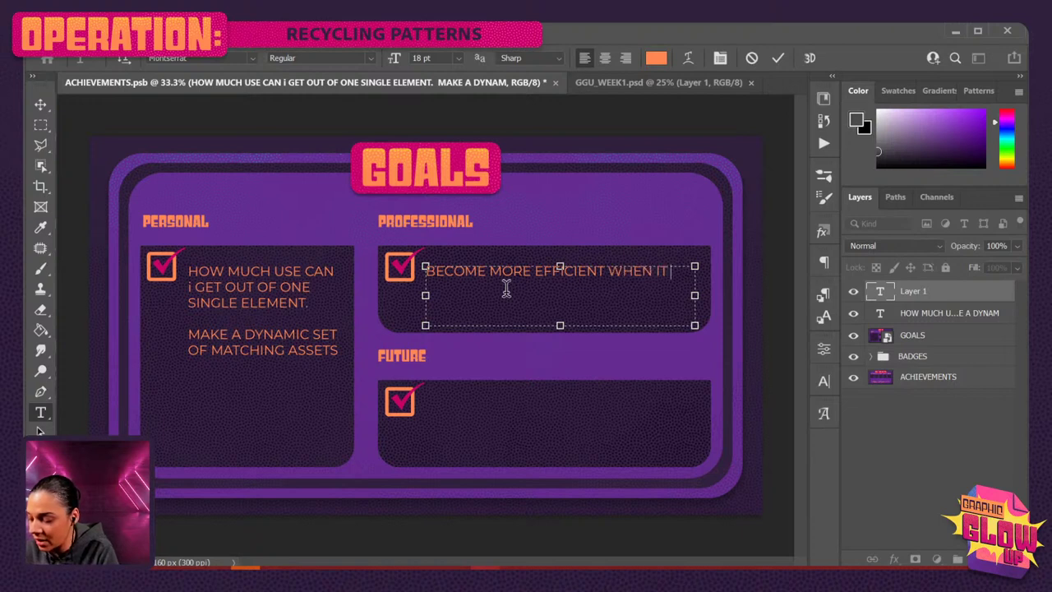
pyautogui.write('COME TO CREATING LAR')
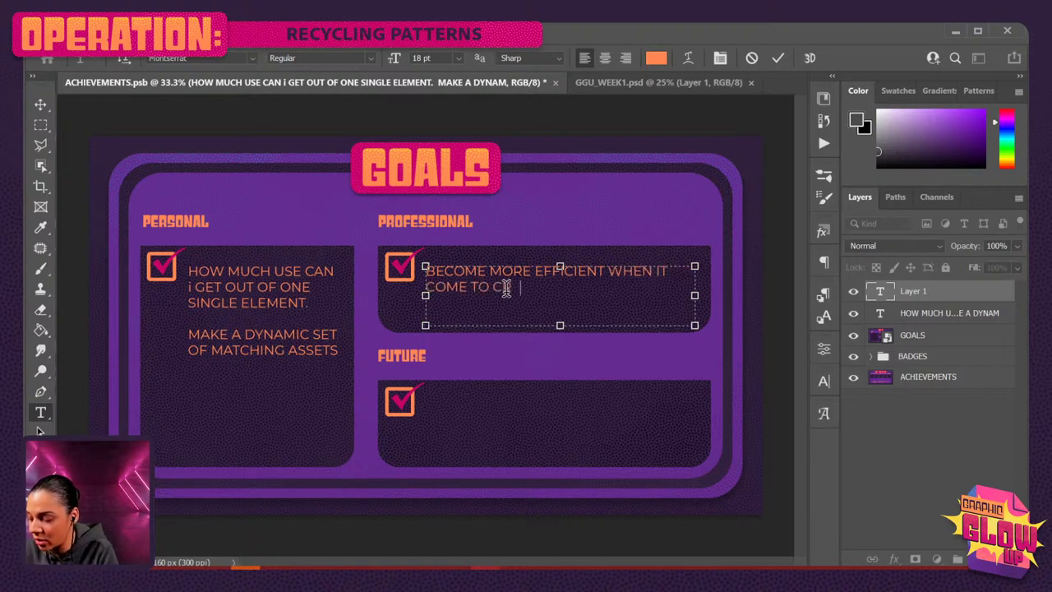
pyautogui.write('GE ')
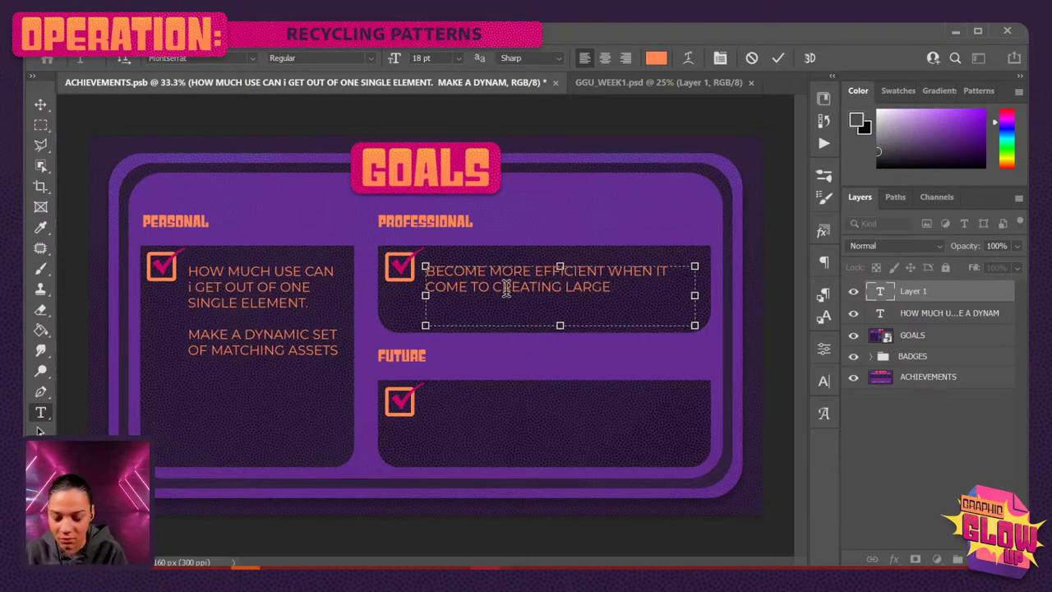
pyautogui.write('A')
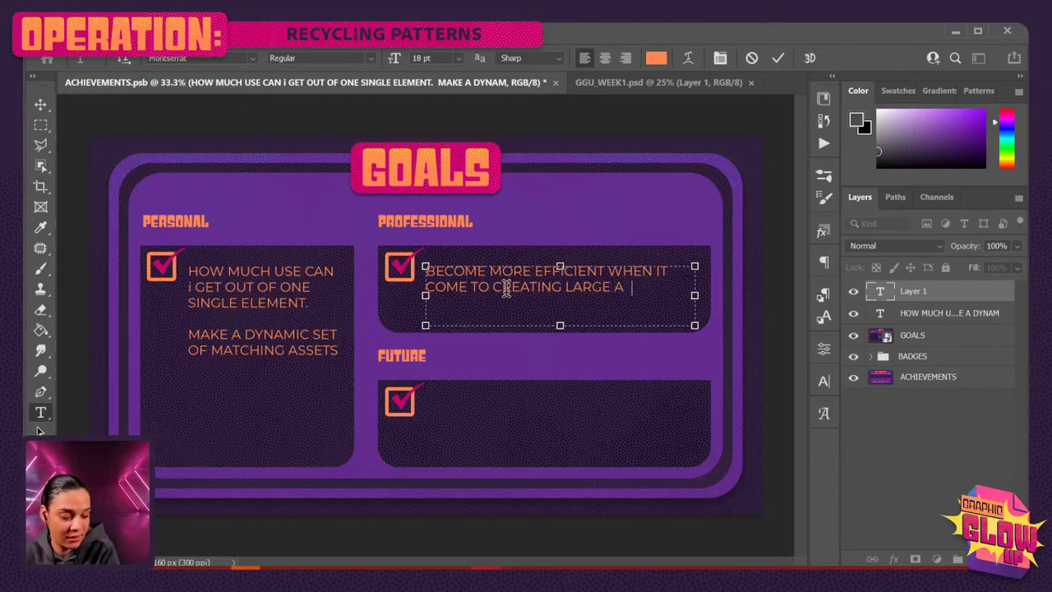
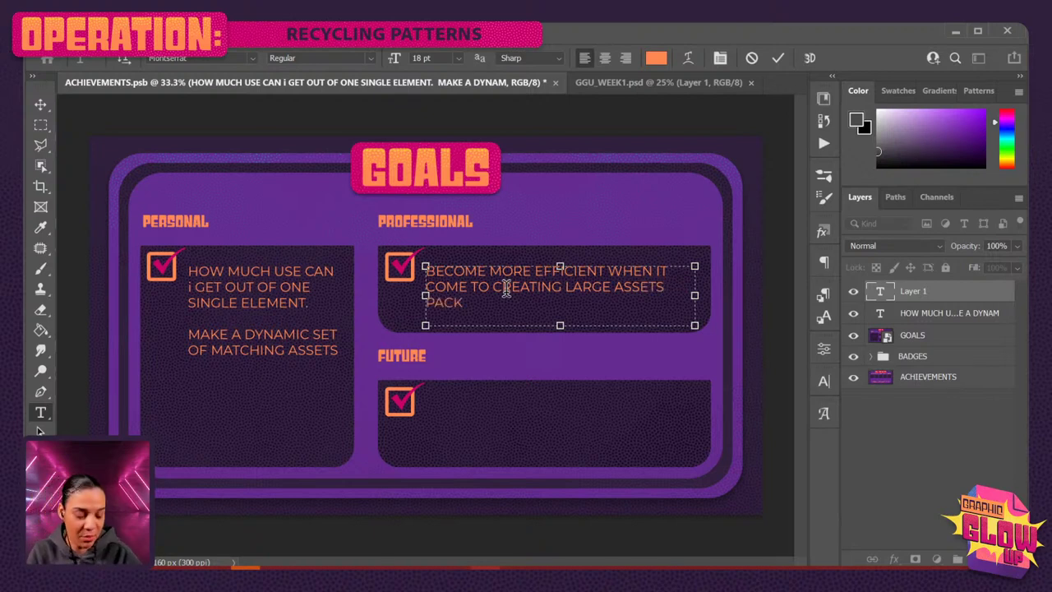
pyautogui.write('S')
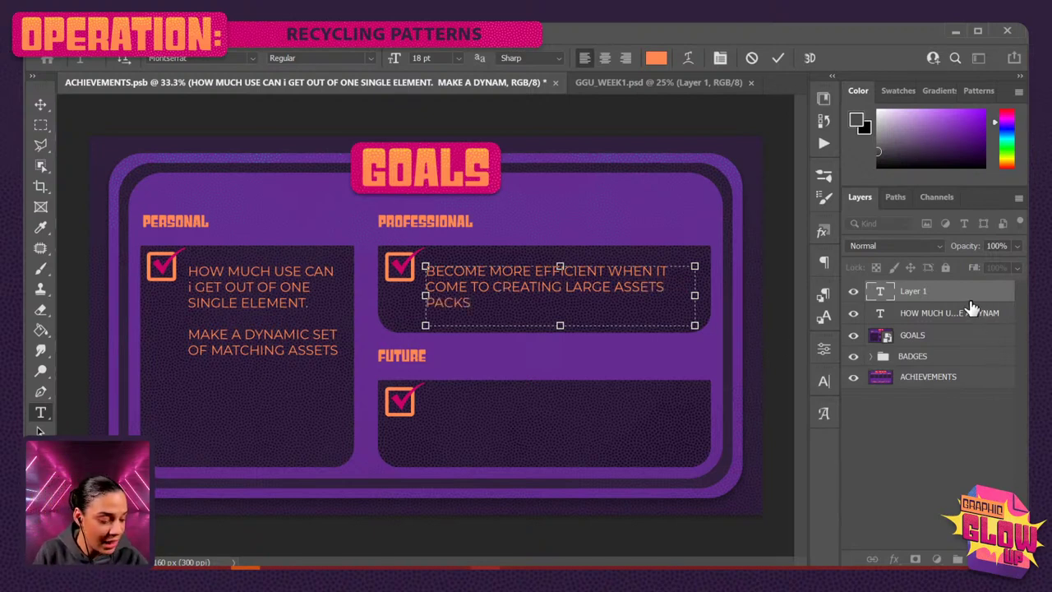
pyautogui.click(676, 381)
# Write "GAIN MORE CONFIDENCE WHEN IT COMES TO APPROACHING THIS WORK" in a new text box in the Future panel and save ACHIEVEMENTS.psb.
pyautogui.moveTo(425, 398); pyautogui.dragTo(695, 451)
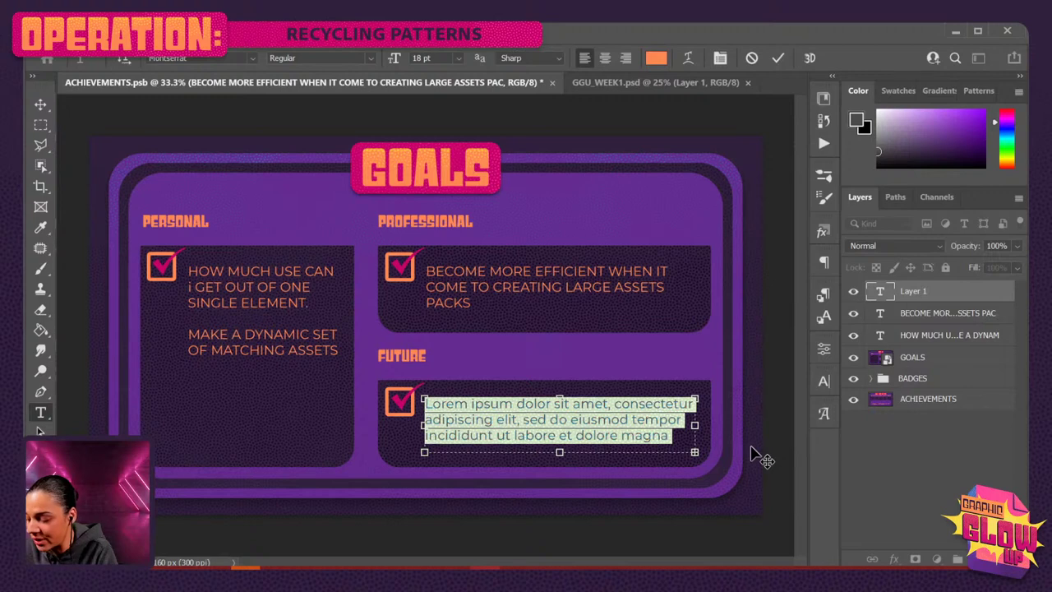
pyautogui.write('GAIN MORE C')
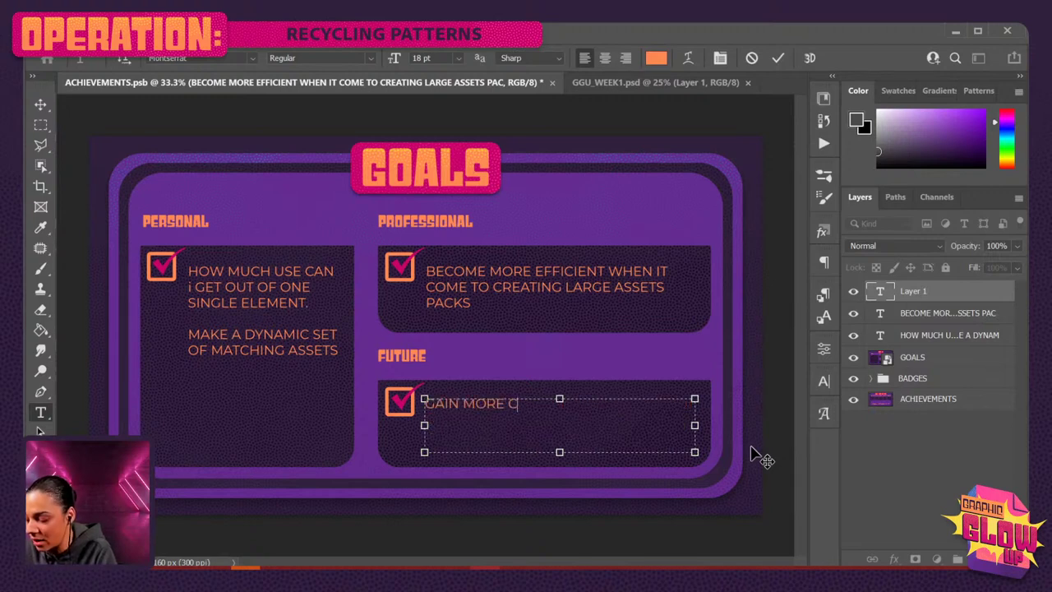
pyautogui.write('ONFID')
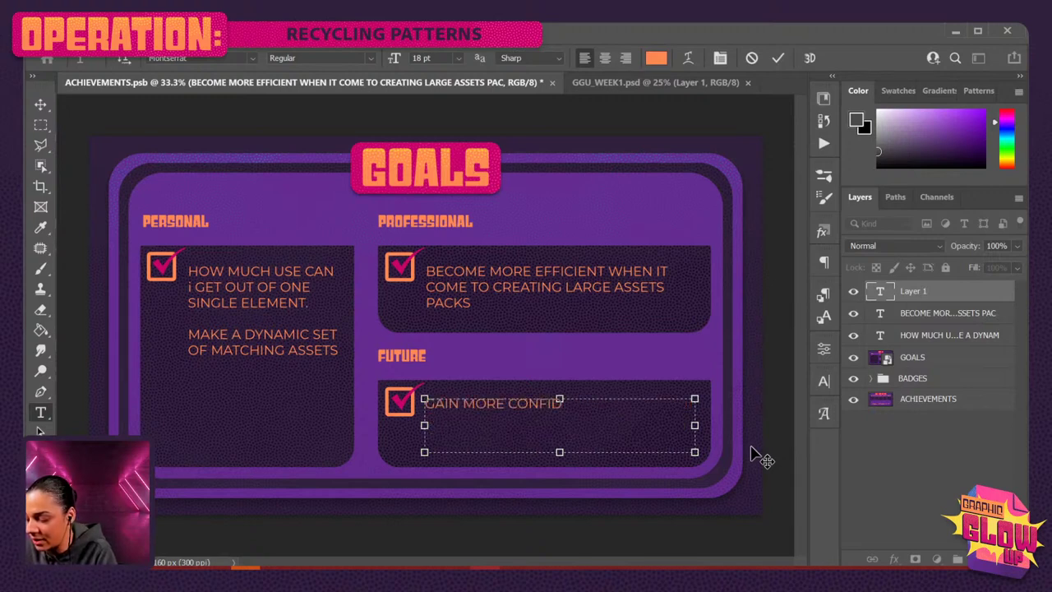
pyautogui.write('ENCE')
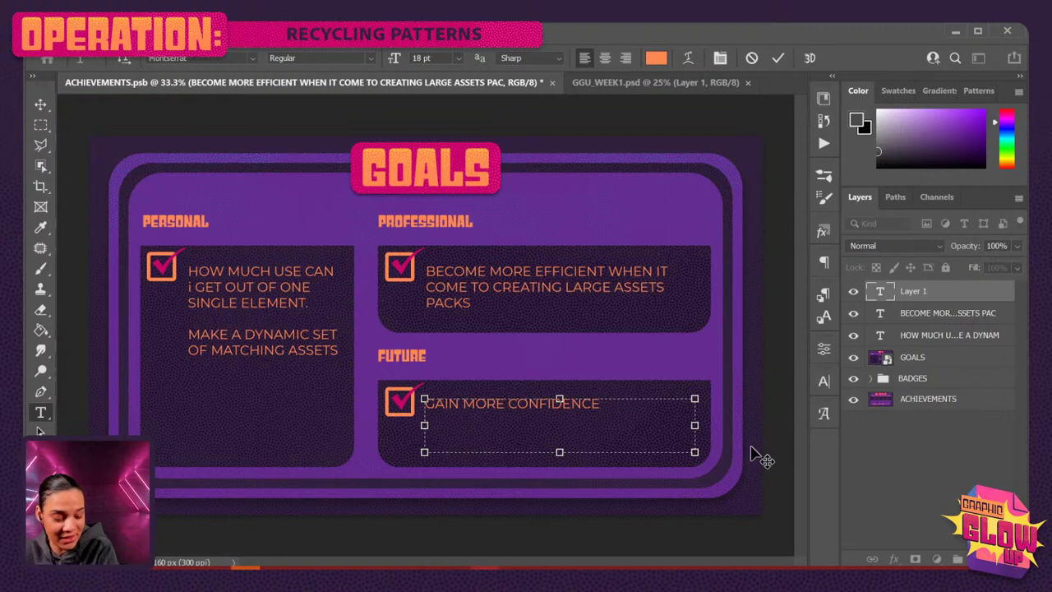
pyautogui.write('WHEN ')
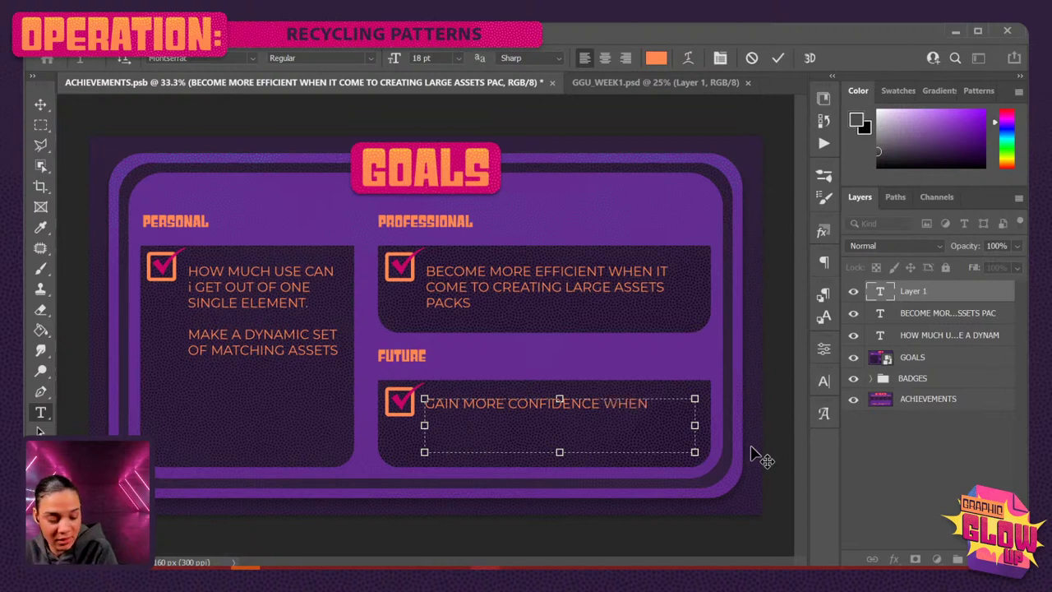
pyautogui.write('IT COMES ')
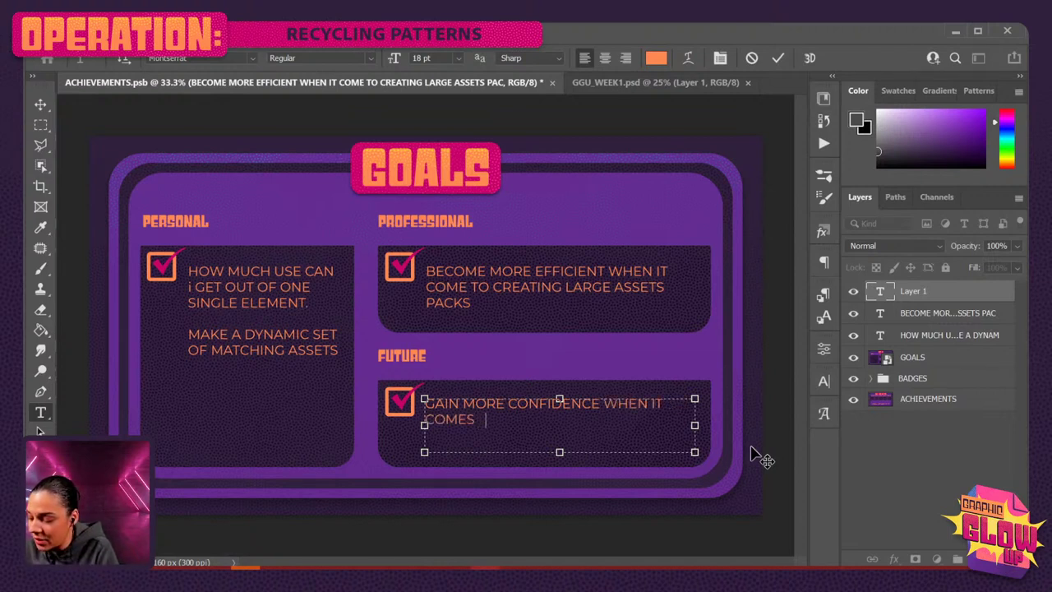
pyautogui.write('TO APPROACHIN')
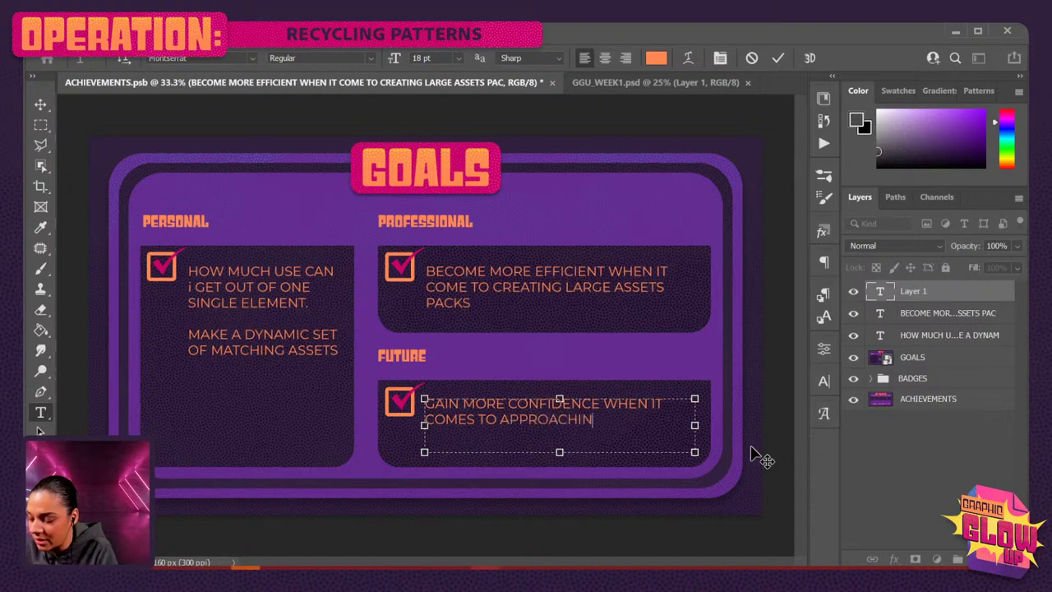
pyautogui.write('G THIS WORK')
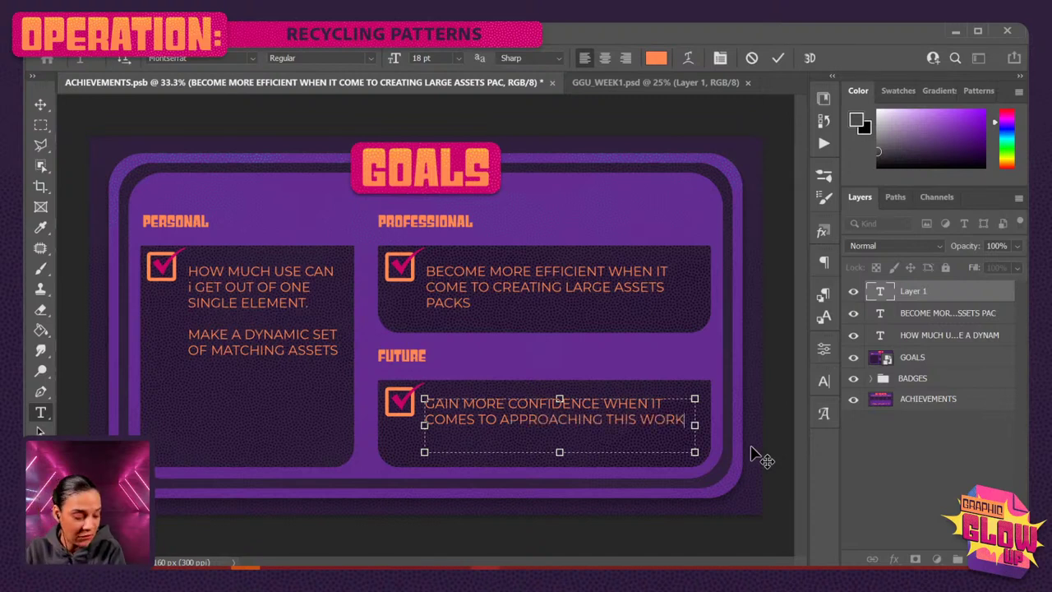
pyautogui.click(975, 300)
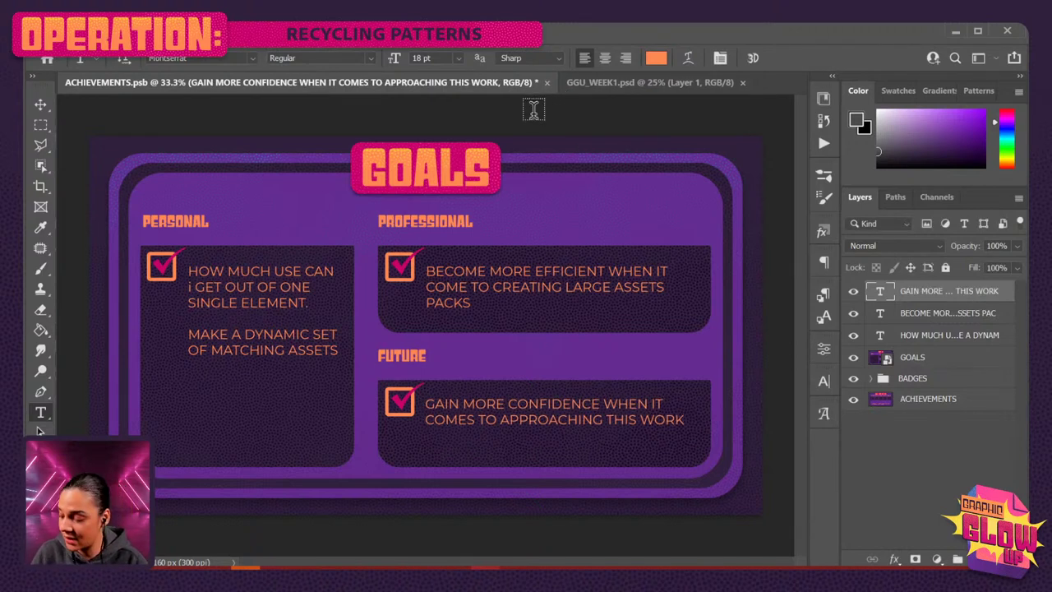
pyautogui.hotkey('ctrl', 's')
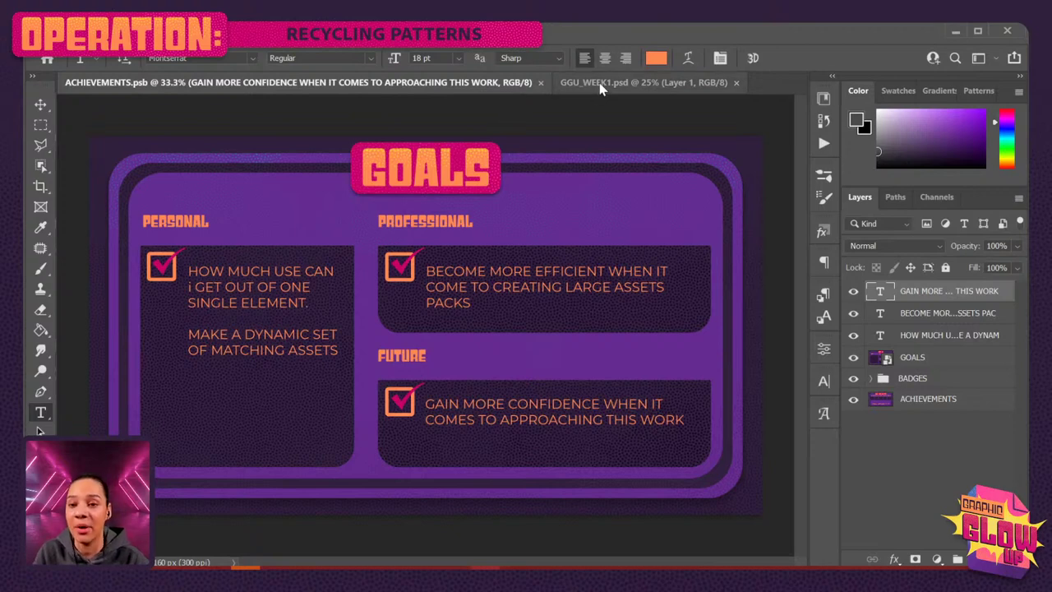
pyautogui.moveTo(600, 89); pyautogui.dragTo(101, 82)
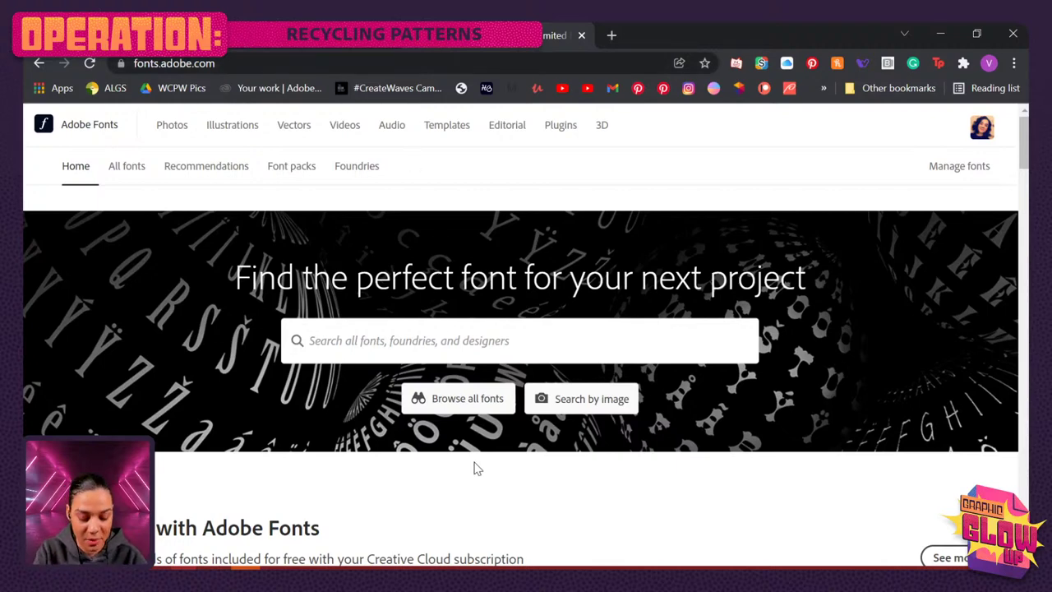
pyautogui.scroll(-5, 475, 468)
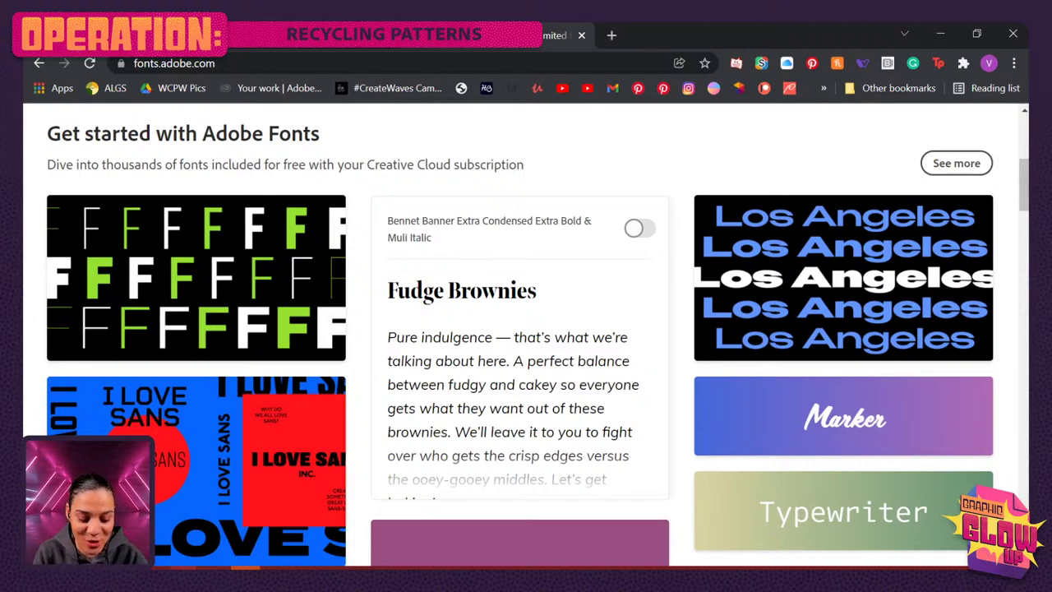
pyautogui.scroll(-3, 587, 218)
pyautogui.scroll(5, 592, 219)
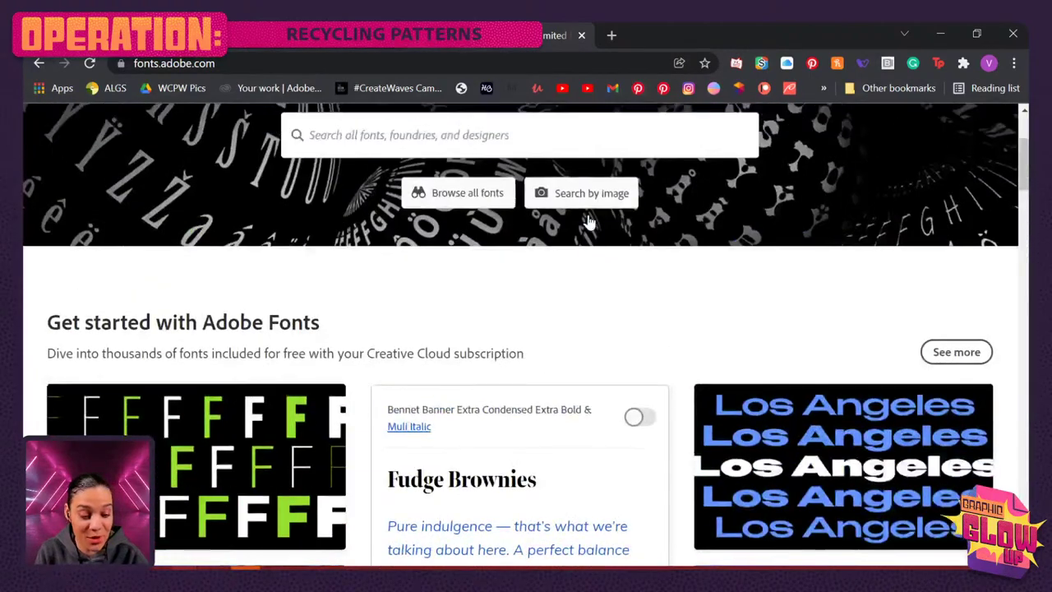
pyautogui.scroll(3, 589, 219)
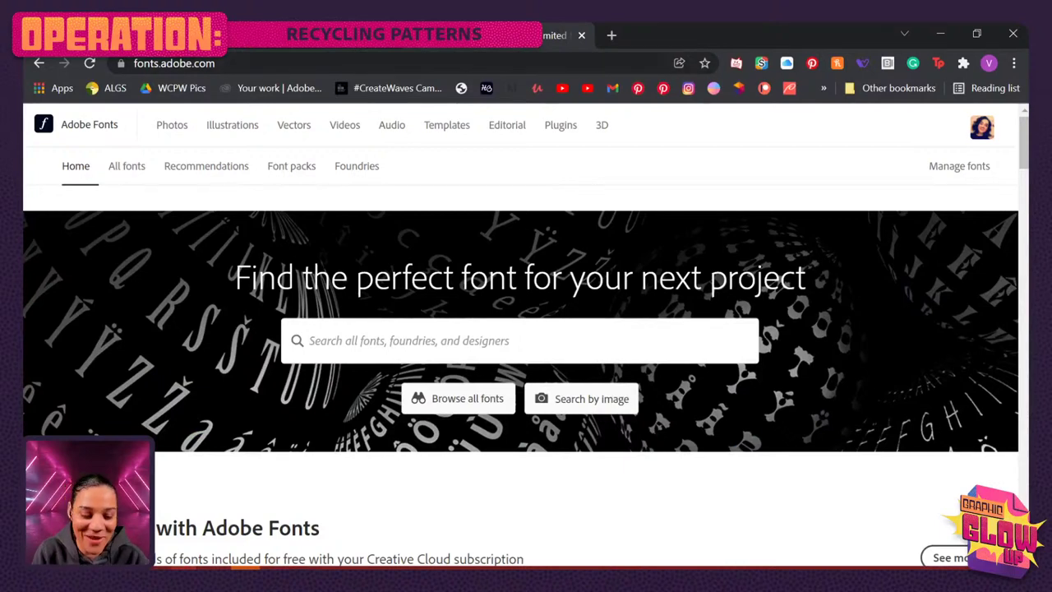
# Switch to Adobe Stock in the browser and search the free assets for "patterns".
pyautogui.click(338, 46)
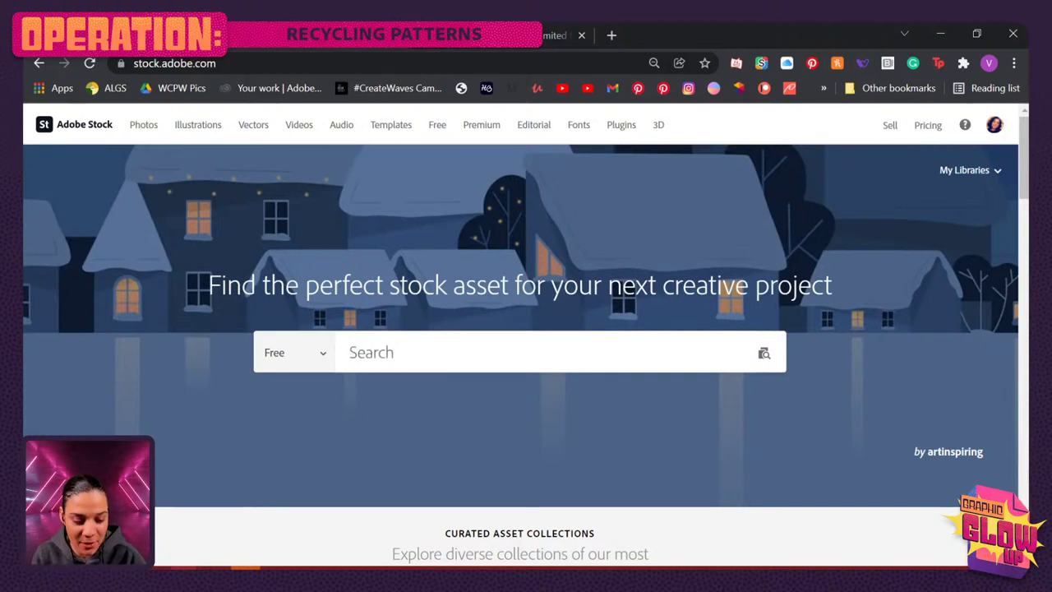
pyautogui.write('PATT')
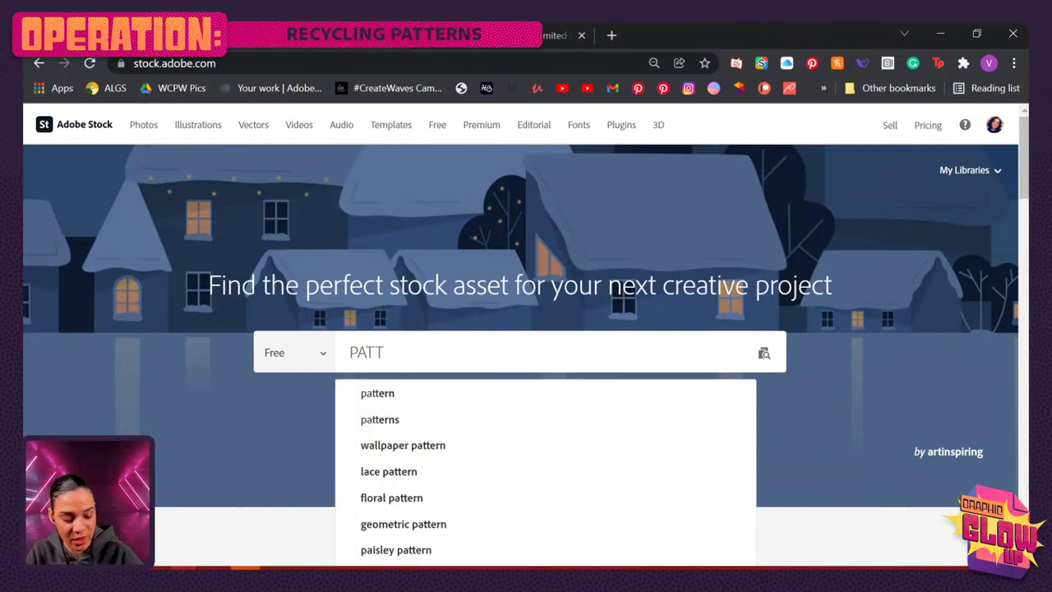
pyautogui.click(401, 420)
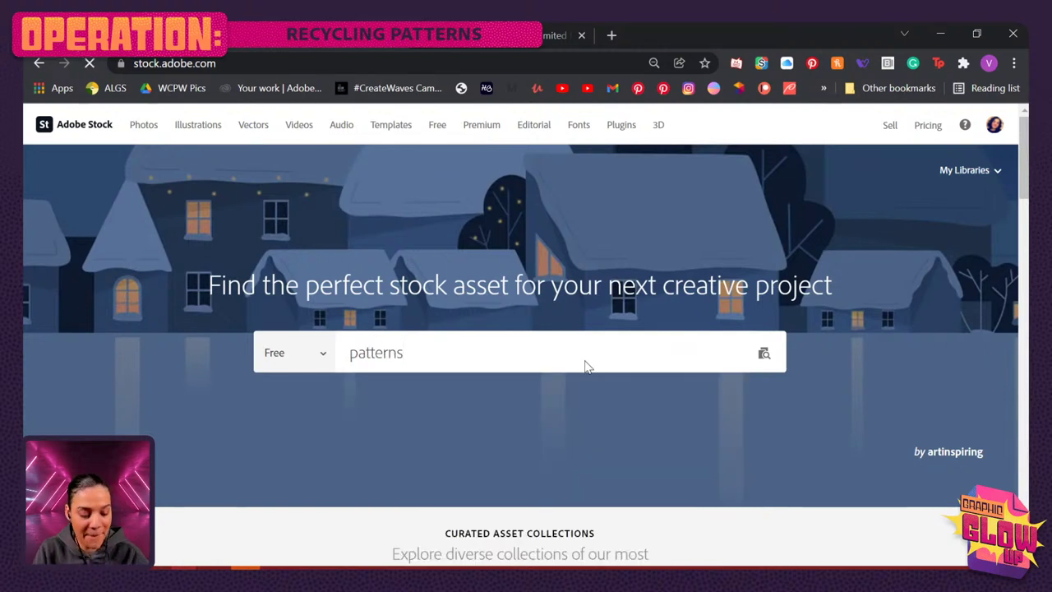
# Refine the free asset search to "FOOD patterns".
pyautogui.click(350, 353)
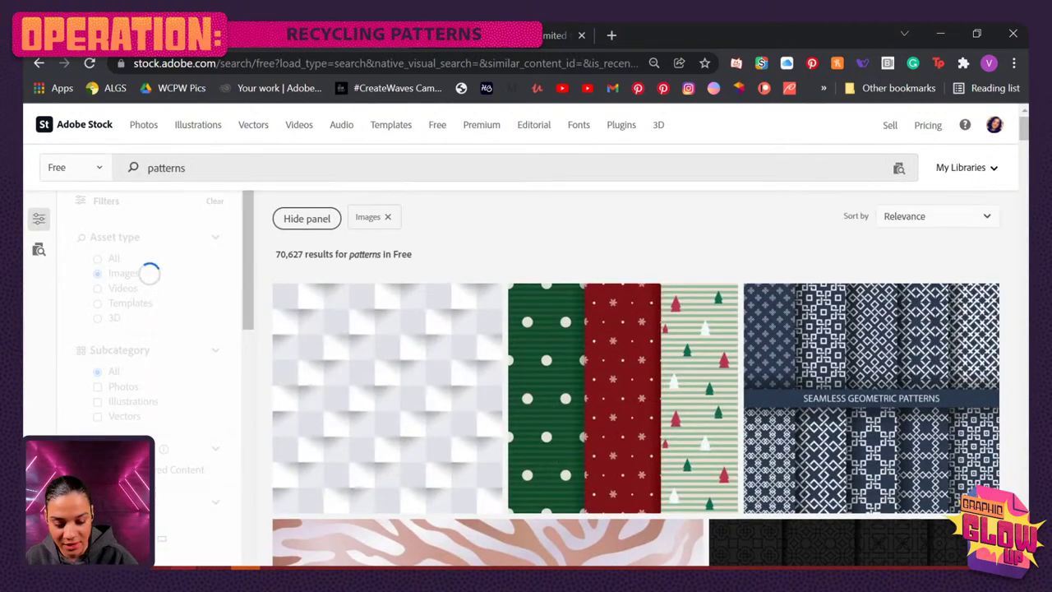
pyautogui.write('FOOD')
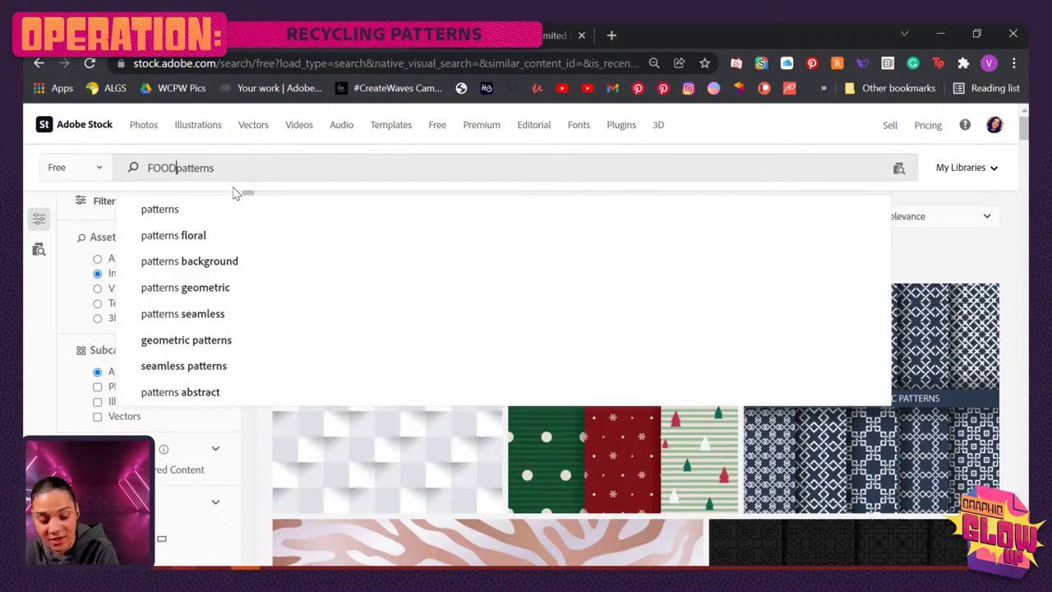
pyautogui.press('Return')
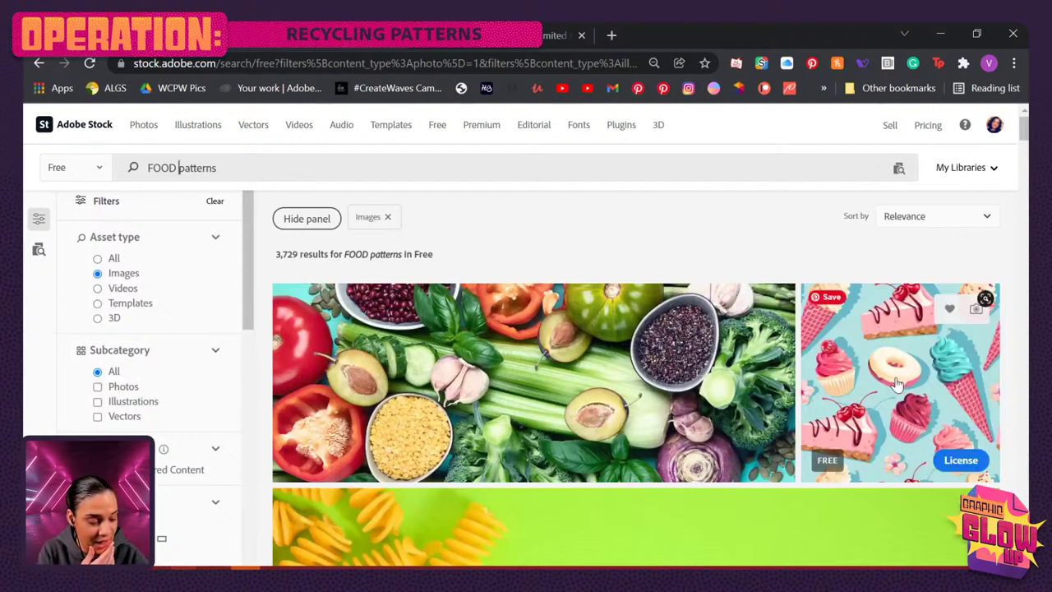
# Examine the details of the "Seamless vector pattern with high detail sweets" asset in the search results.
pyautogui.scroll(-3, 898, 384)
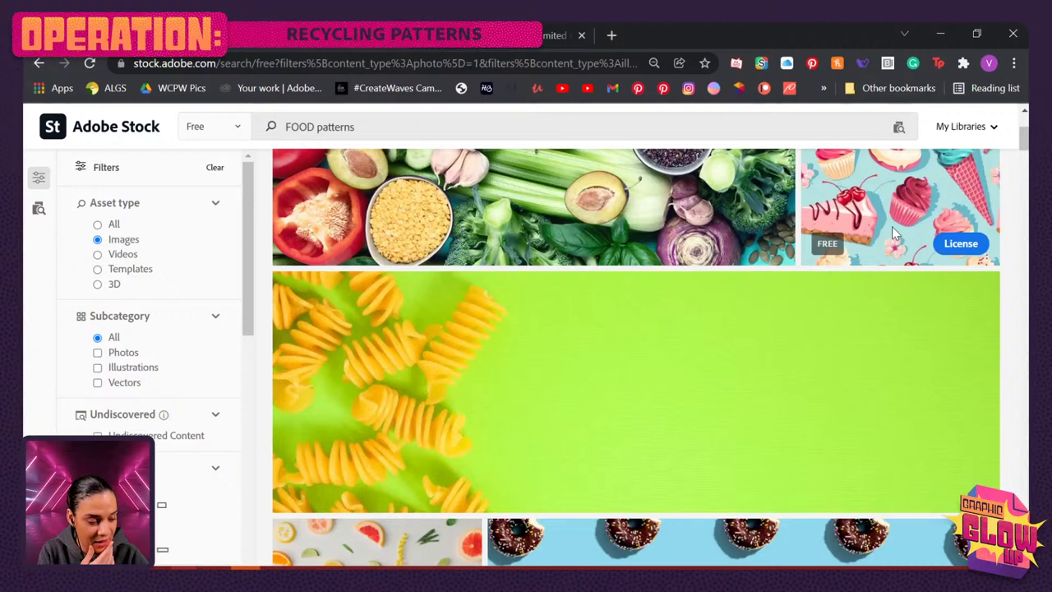
pyautogui.click(898, 251)
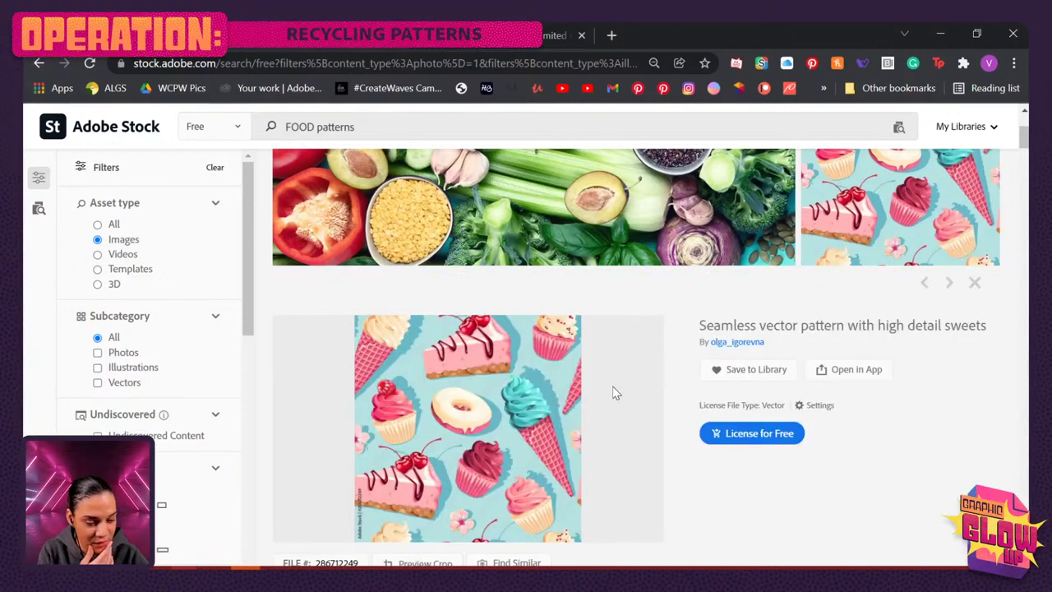
pyautogui.scroll(-1, 612, 392)
pyautogui.scroll(-1, 612, 393)
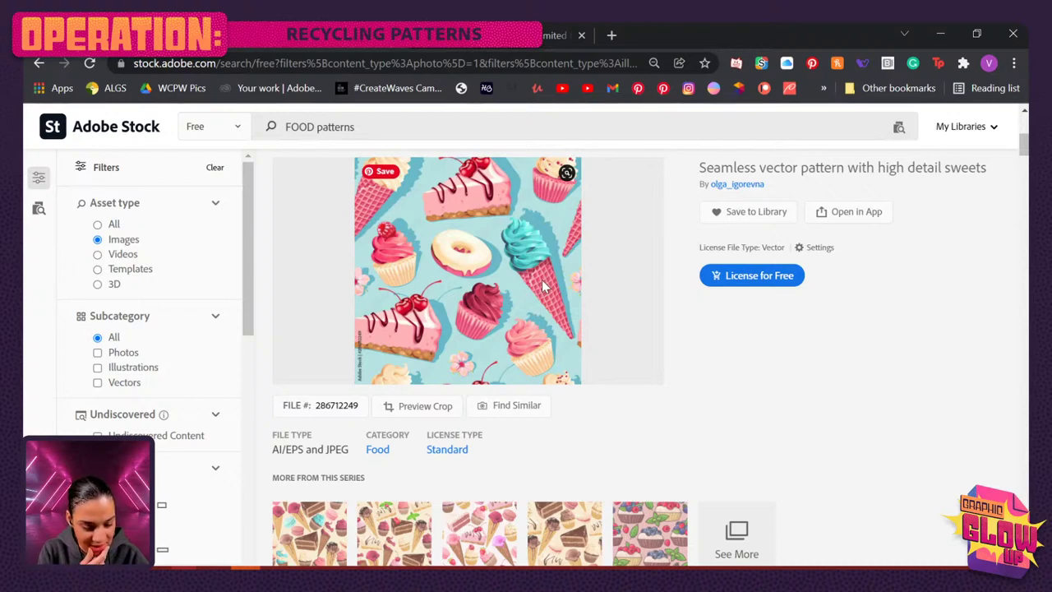
# Look further through the food pattern results and open the "Autumn desserts flat seamless pattern" asset.
pyautogui.scroll(-5, 541, 285)
pyautogui.scroll(-2, 542, 287)
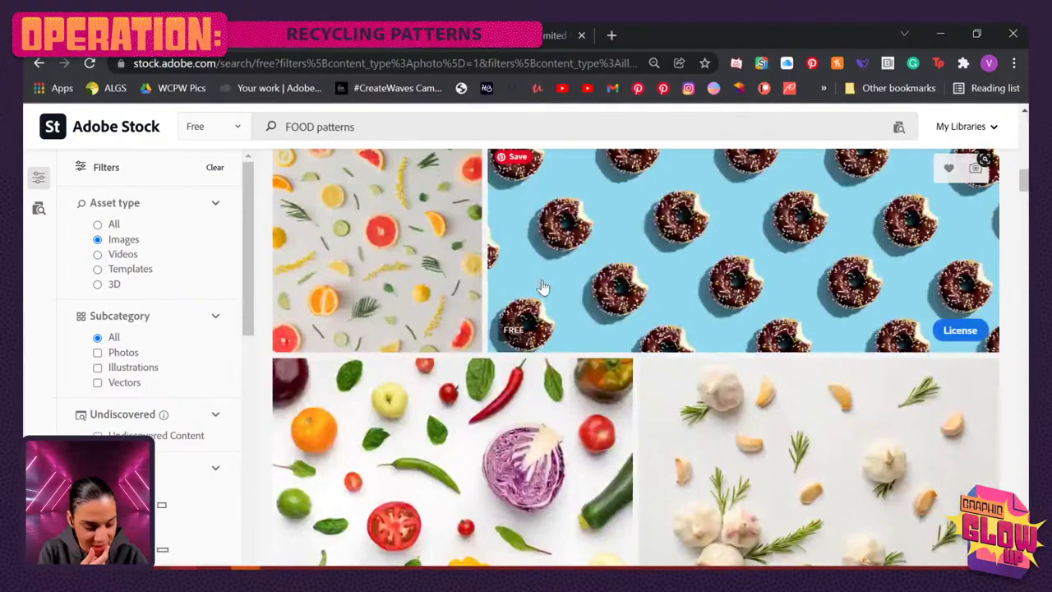
pyautogui.scroll(-8, 576, 296)
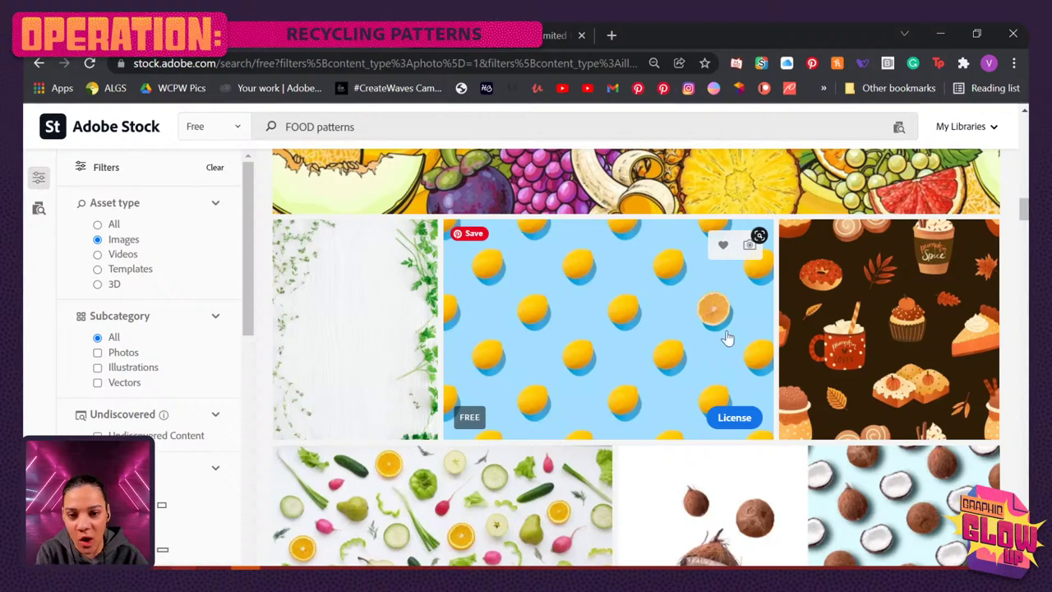
pyautogui.click(901, 336)
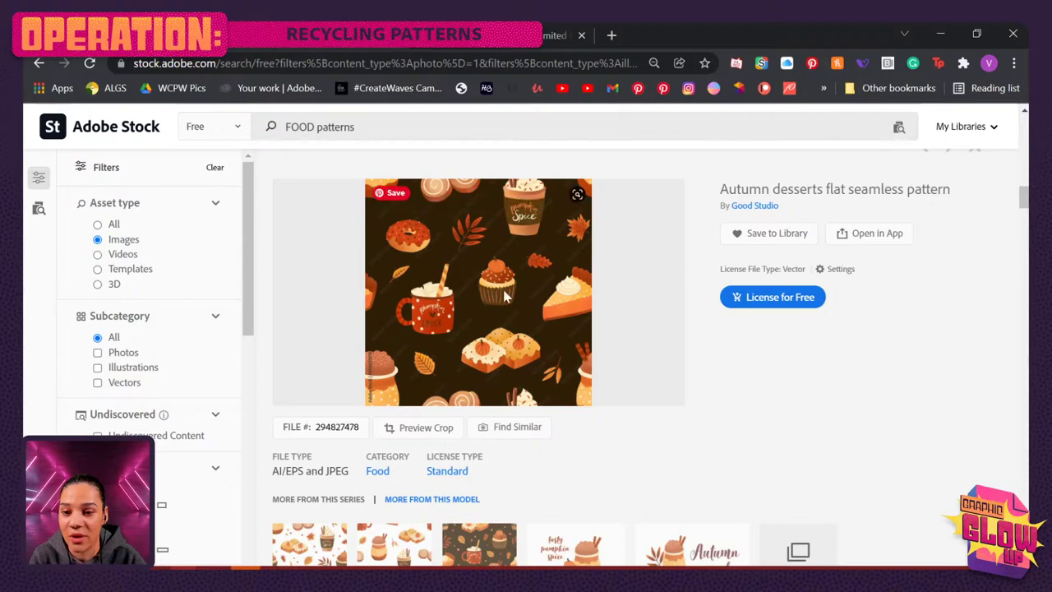
# Browse the remaining food pattern results for alternatives, returning to the autumn desserts pattern's details.
pyautogui.scroll(-9, 504, 295)
pyautogui.scroll(-7, 506, 300)
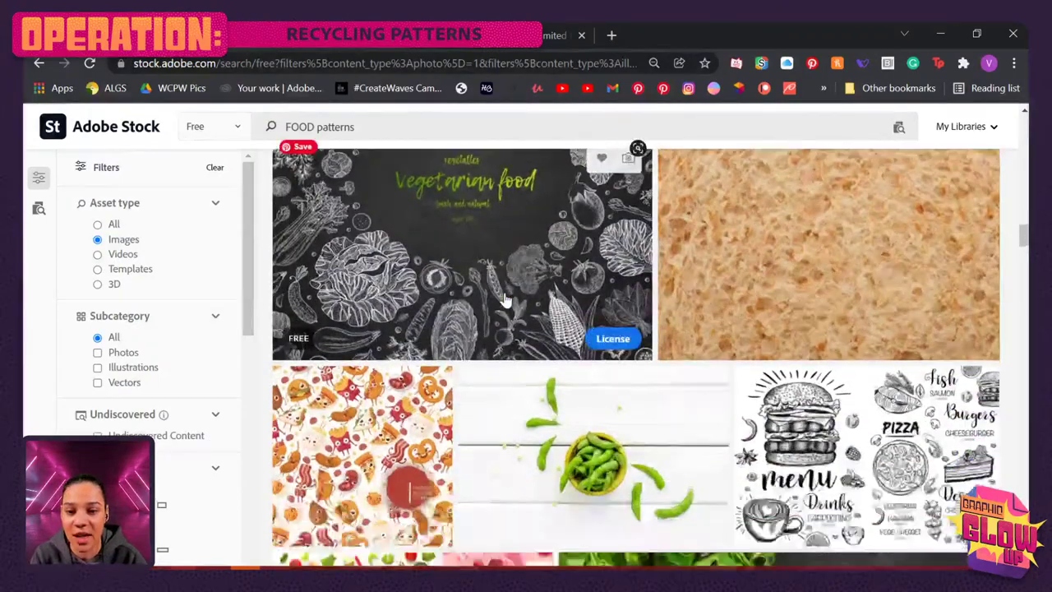
pyautogui.scroll(-8, 505, 300)
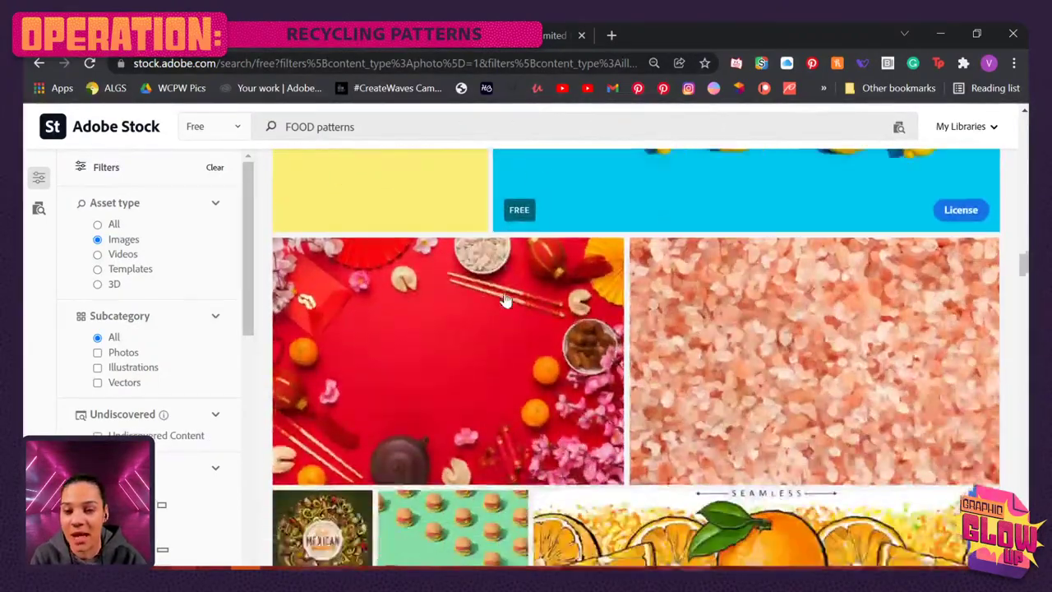
pyautogui.scroll(-8, 505, 300)
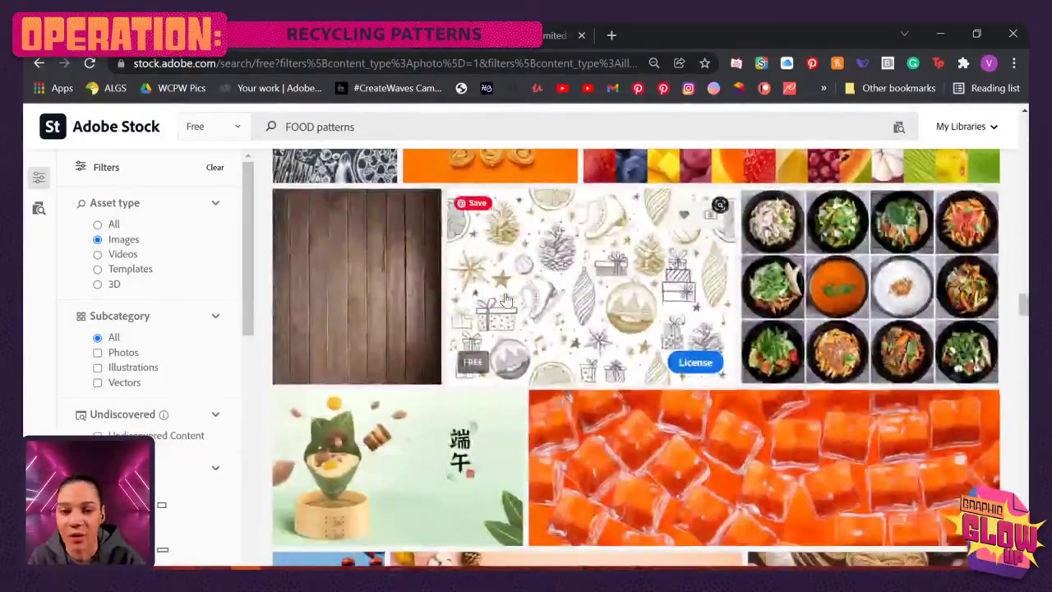
pyautogui.scroll(10, 530, 303)
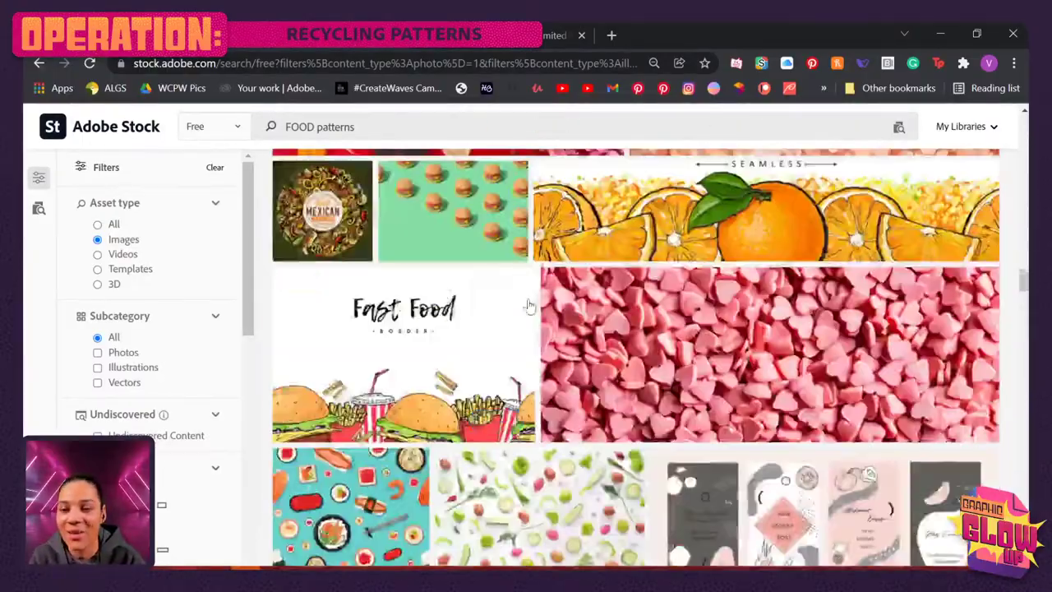
pyautogui.scroll(4, 530, 300)
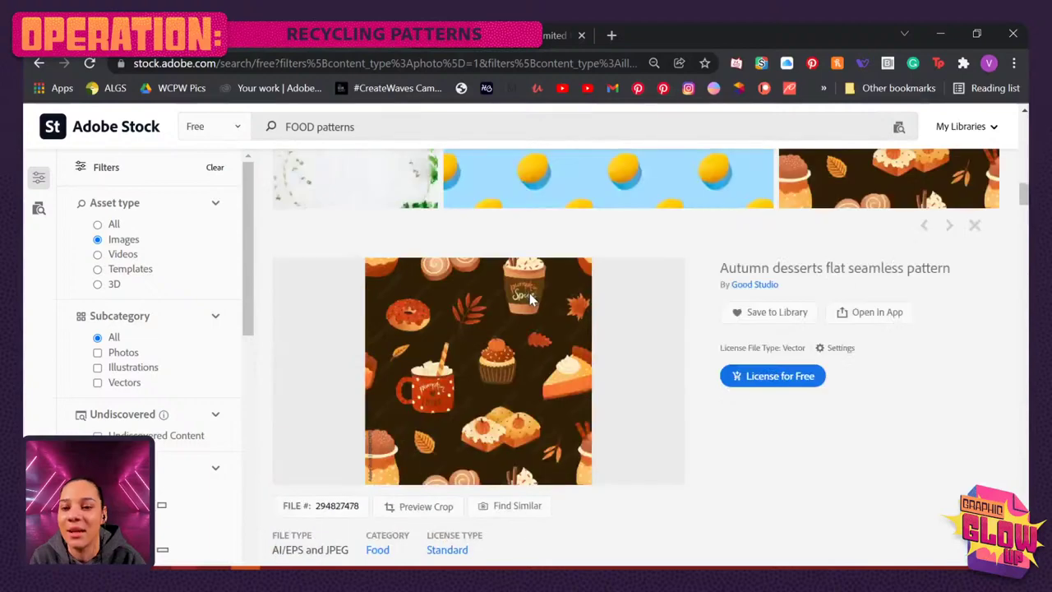
pyautogui.scroll(-1, 527, 288)
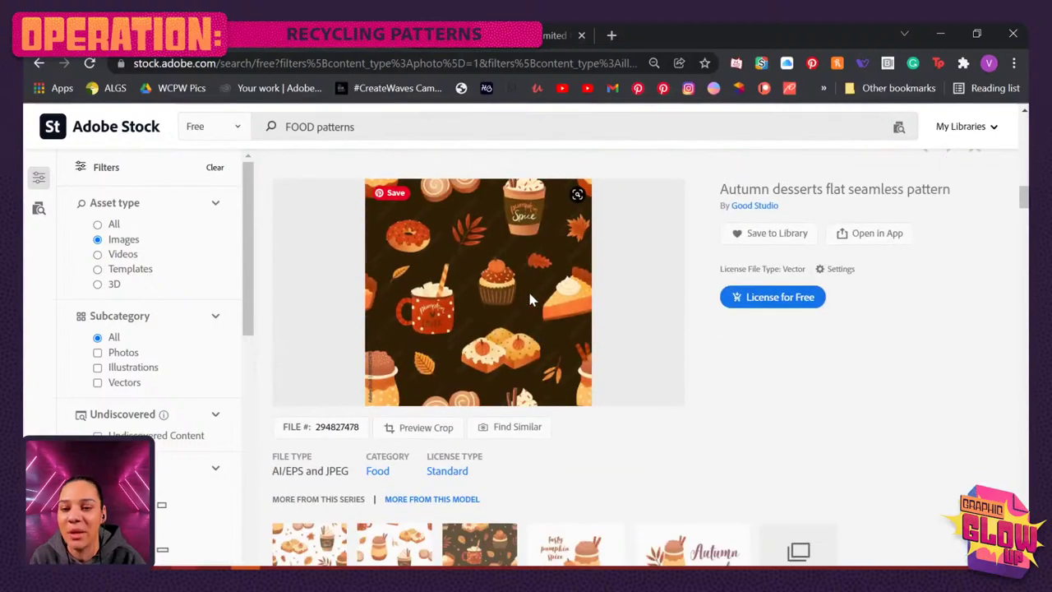
# License the "Autumn desserts flat seamless pattern" for free as a vector file.
pyautogui.click(797, 306)
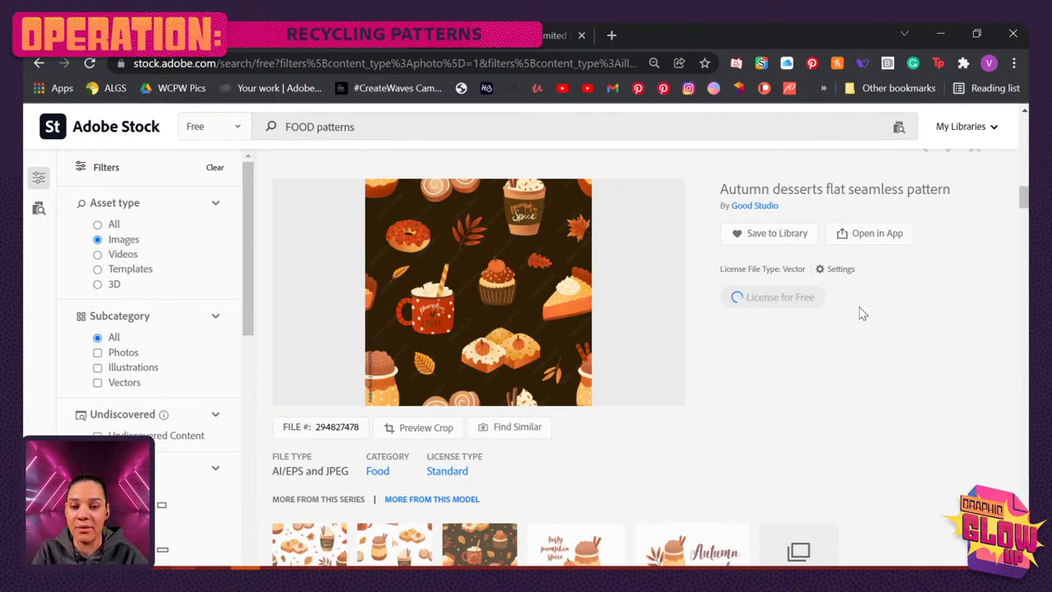
pyautogui.scroll(2, 855, 296)
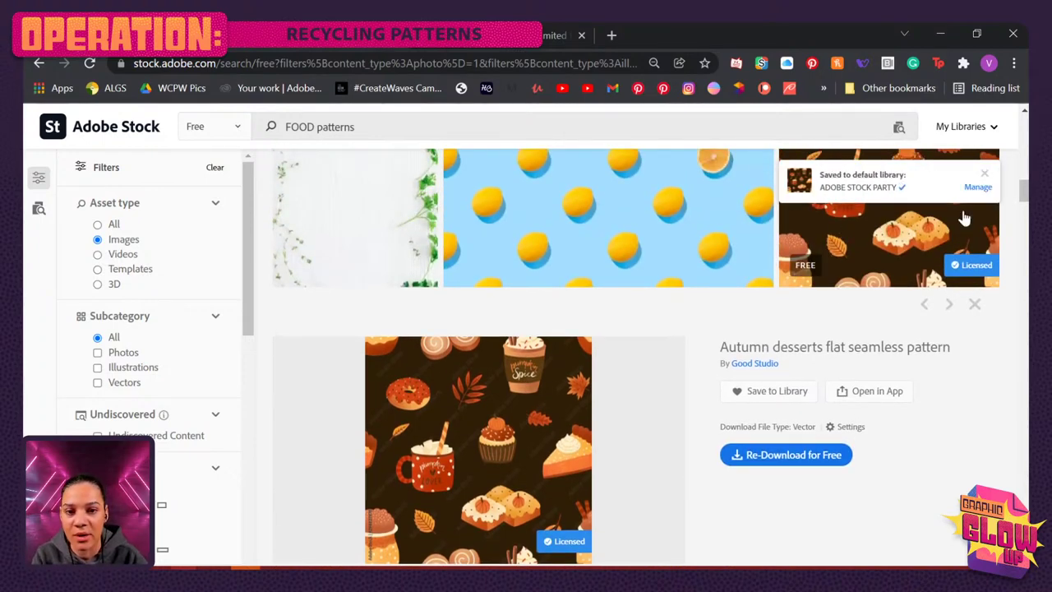
# Switch to Adobe Color and open Extract Theme for extracting a palette from an image.
pyautogui.press('Escape')
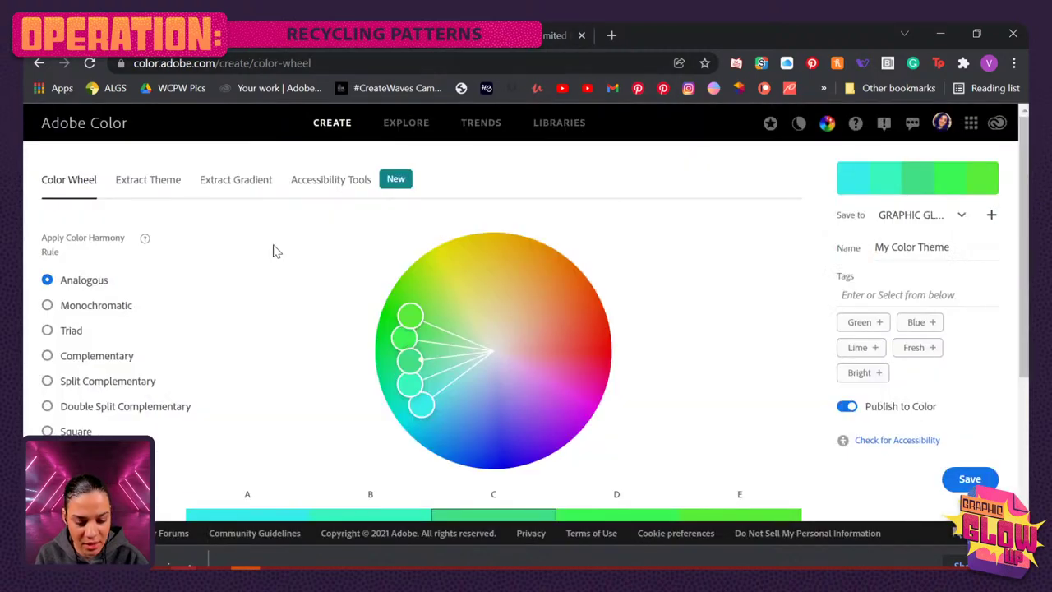
pyautogui.click(141, 182)
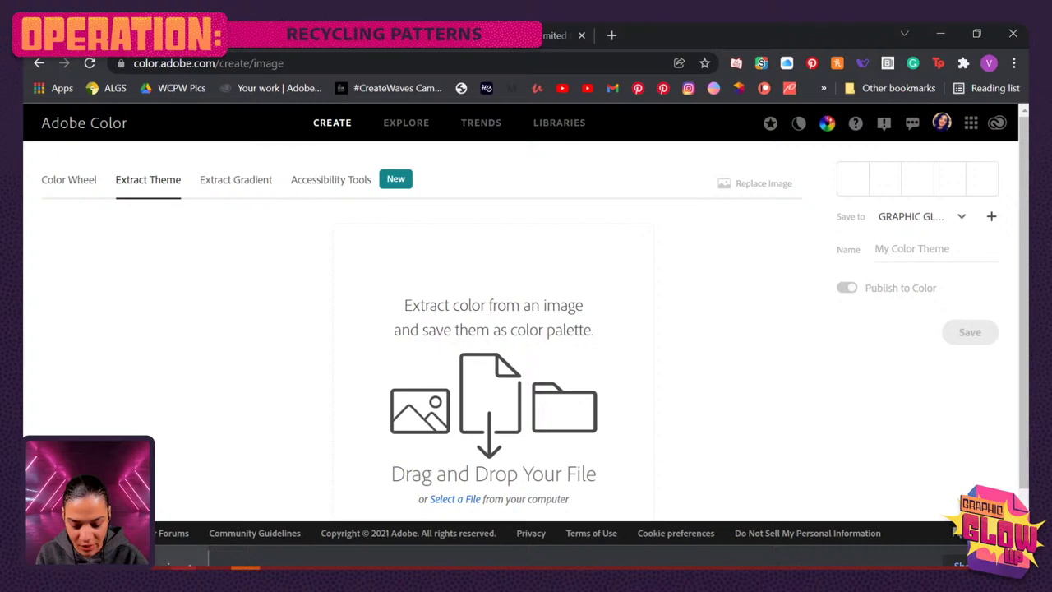
pyautogui.moveTo(480, 454); pyautogui.dragTo(503, 424)
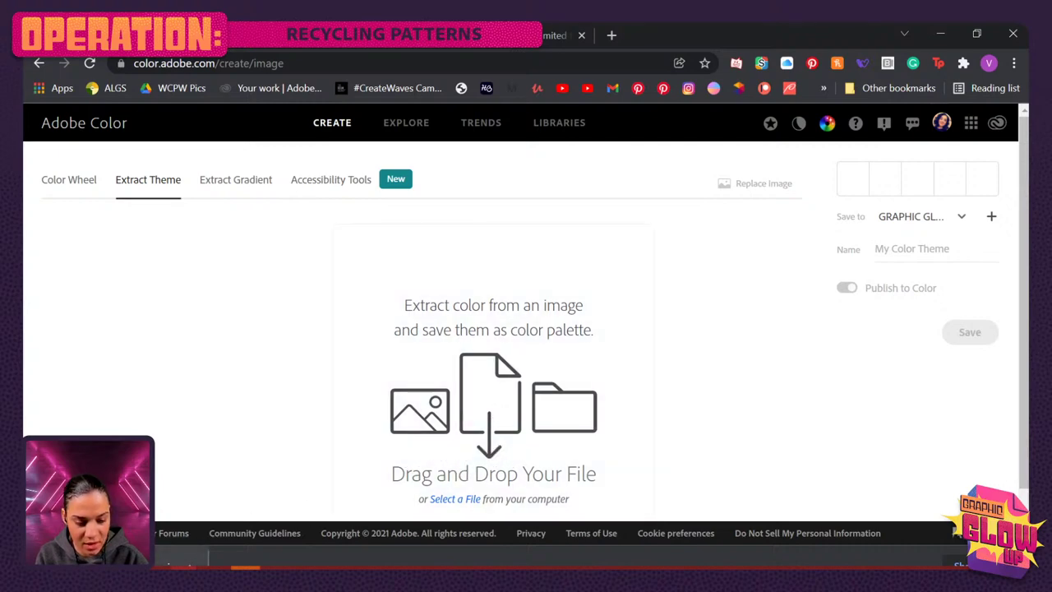
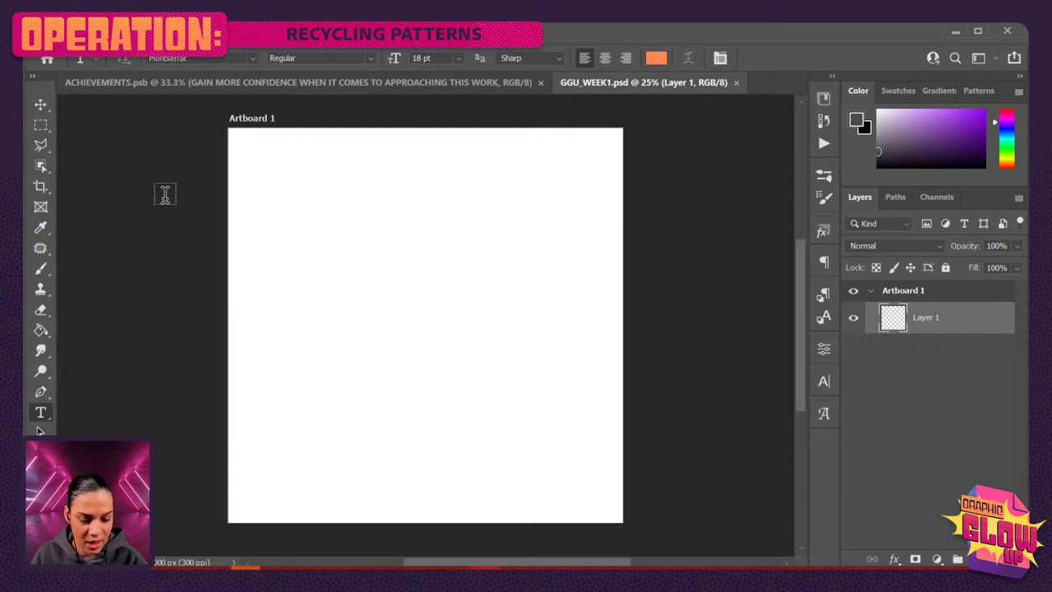
# Select all of the autumn desserts artwork in Illustrator and try to paste it as layers into a new blank Photoshop document.
pyautogui.click(41, 124)
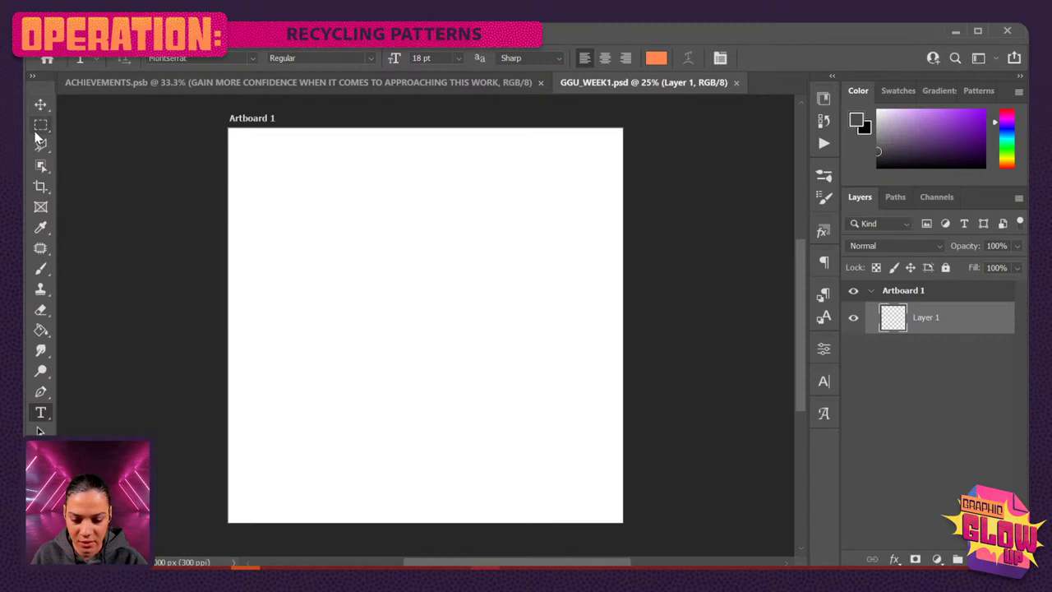
pyautogui.rightClick(402, 222)
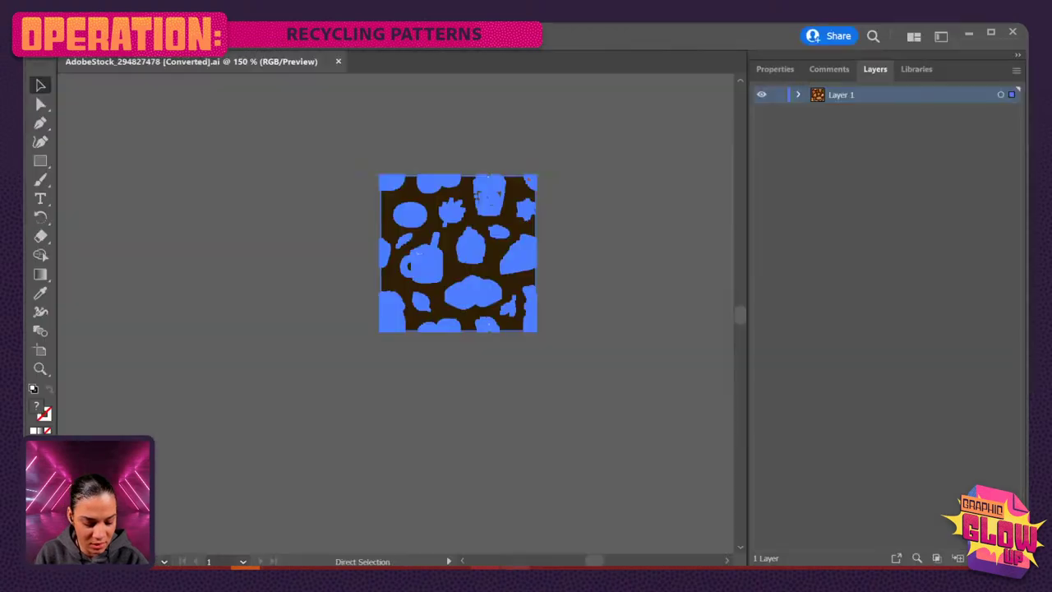
pyautogui.hotkey('ctrl', 'a')
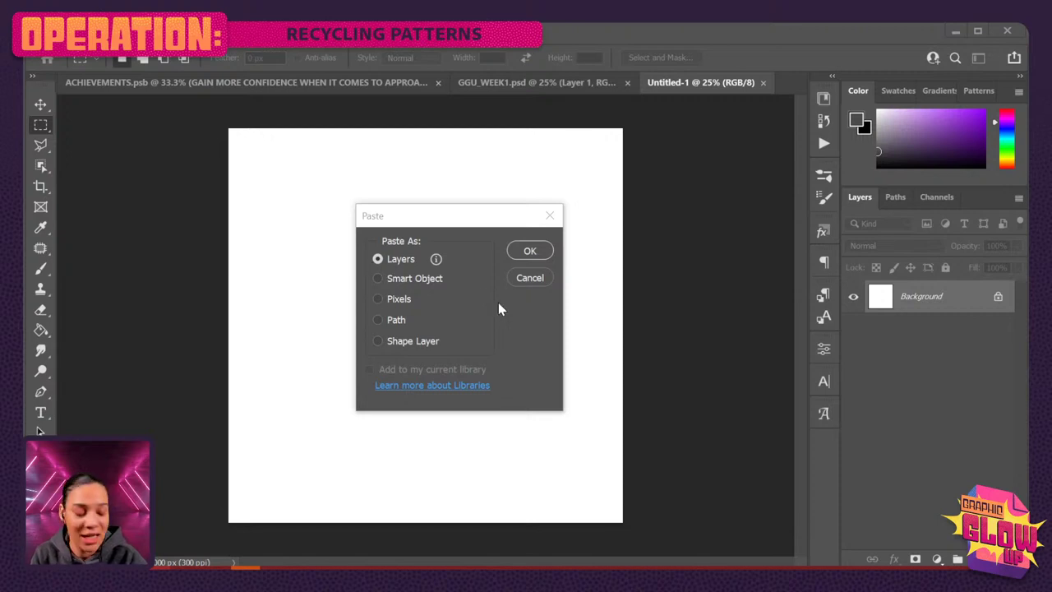
pyautogui.click(576, 273)
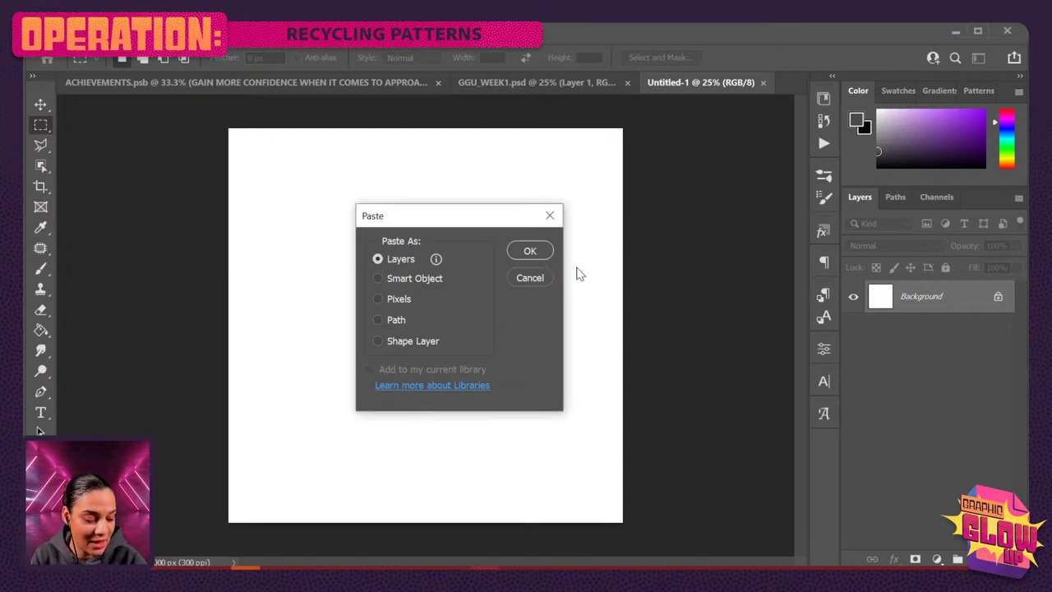
pyautogui.click(530, 252)
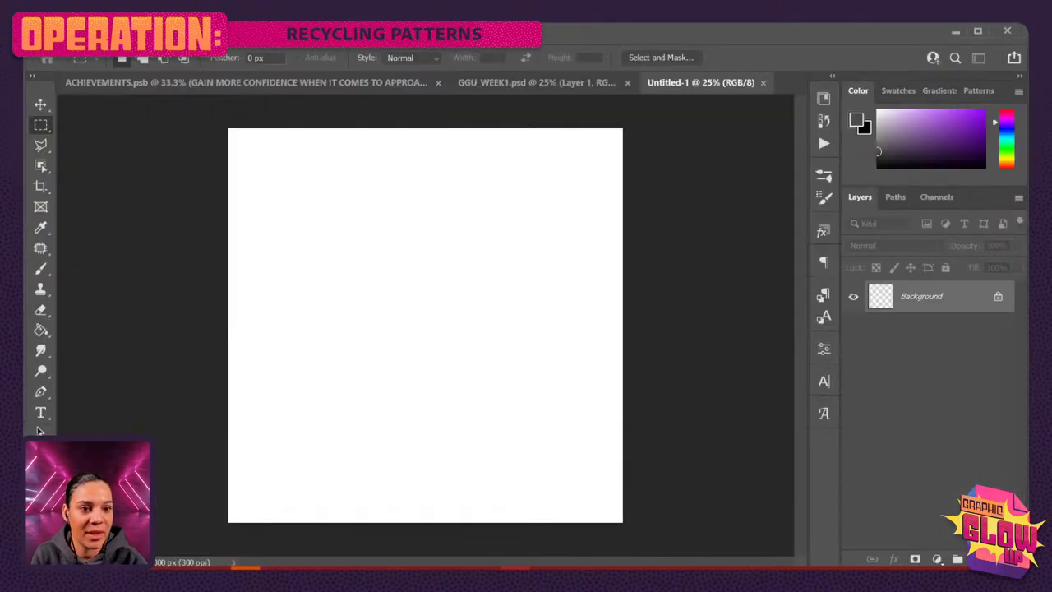
pyautogui.hotkey('ctrl', 'v')
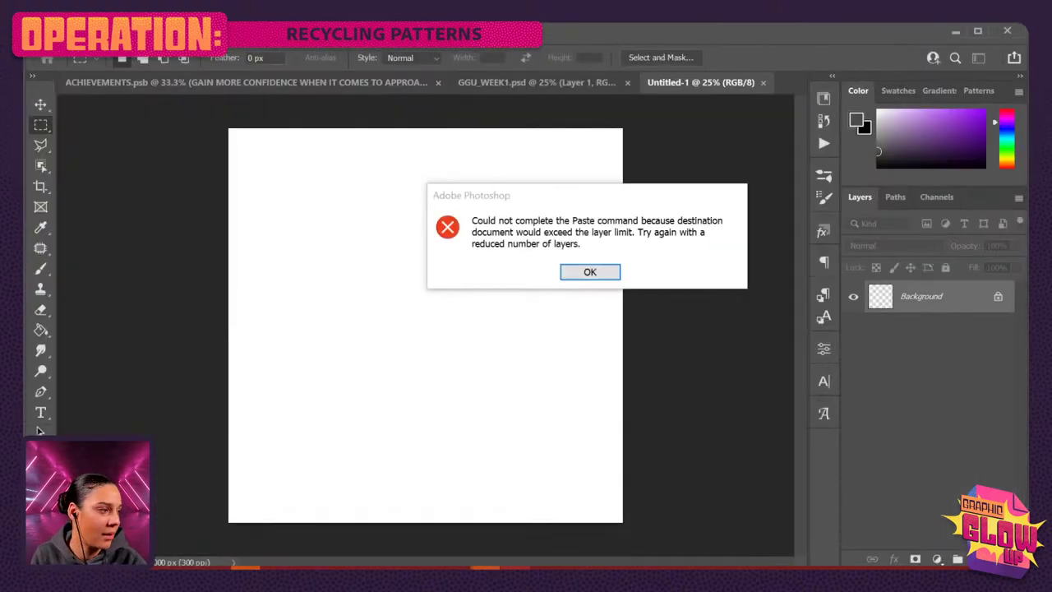
pyautogui.click(603, 275)
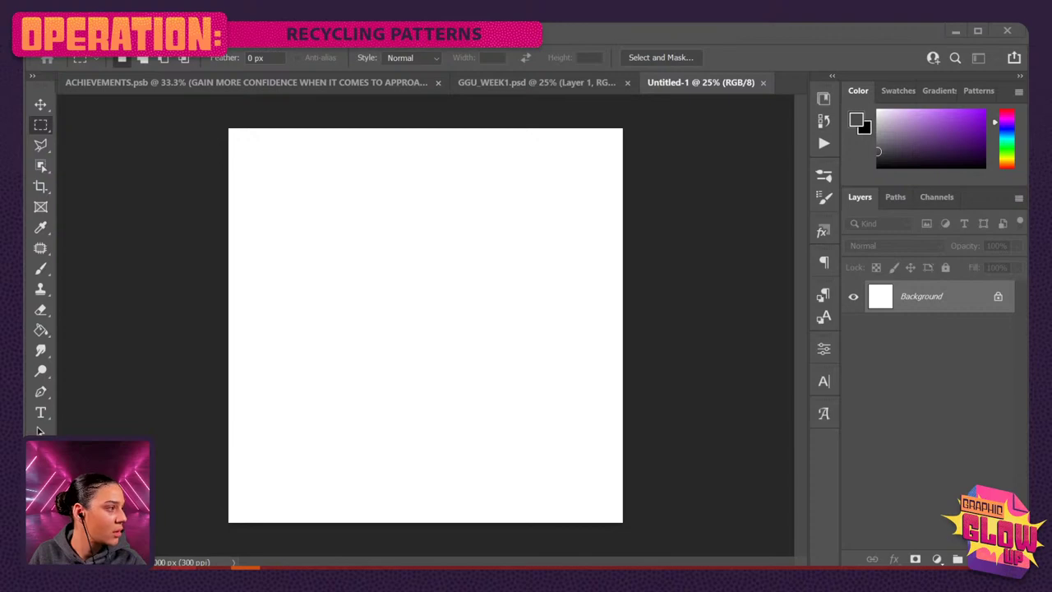
# Switch back to Adobe Color and load the autumn desserts pattern image into Extract Theme.
pyautogui.hotkey('alt', 'Tab')
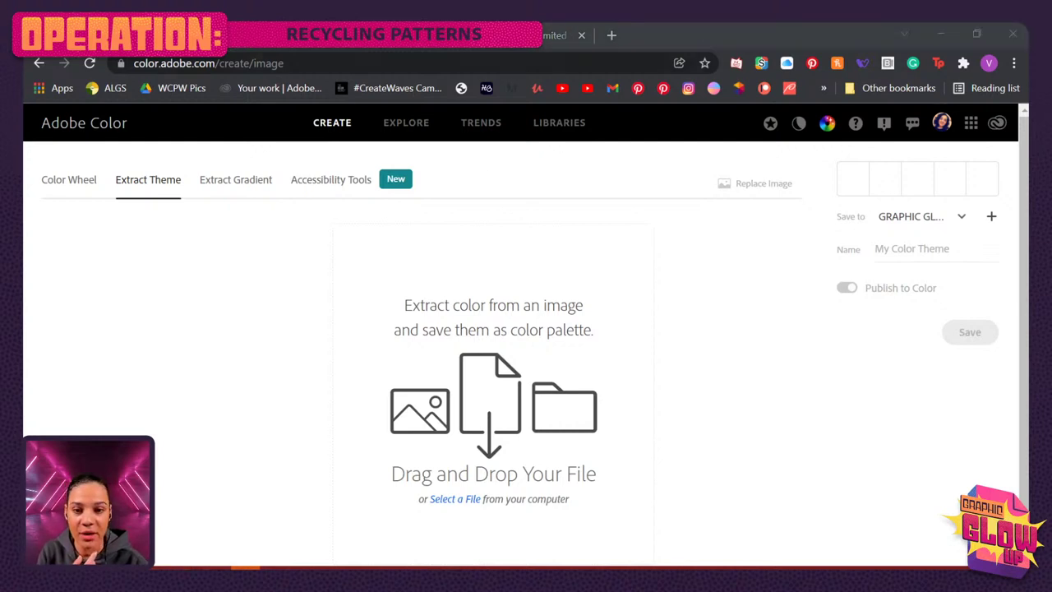
pyautogui.moveTo(1051, 247); pyautogui.dragTo(493, 415)
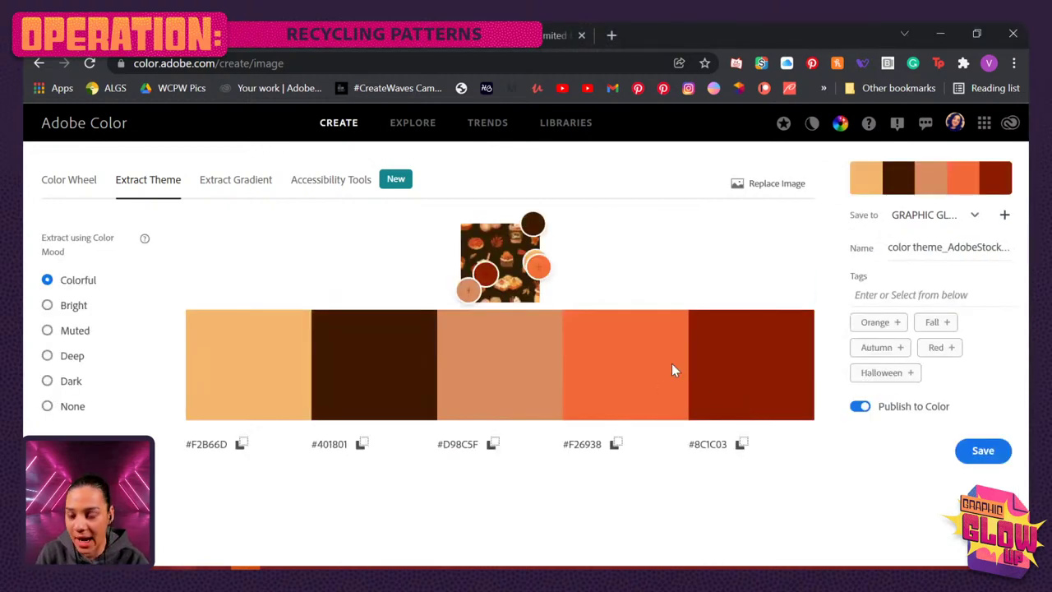
# Reposition the color sample points on the pattern image to pick #D46432, #E88134 and #FAE1B1, alongside the existing dark brown and deep red.
pyautogui.hotkey('ctrl', '+')
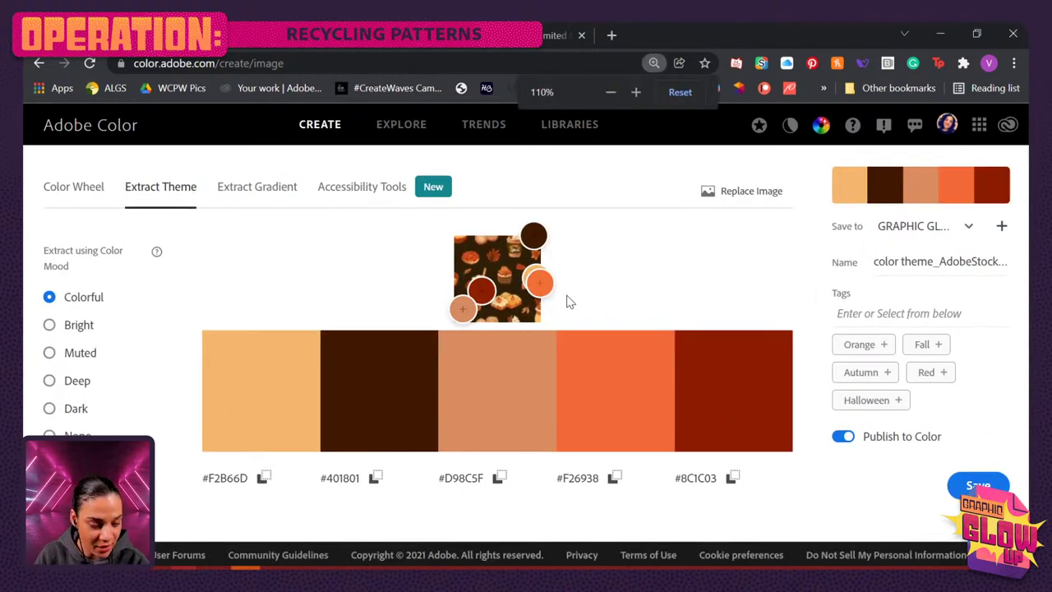
pyautogui.hotkey('ctrl', '-')
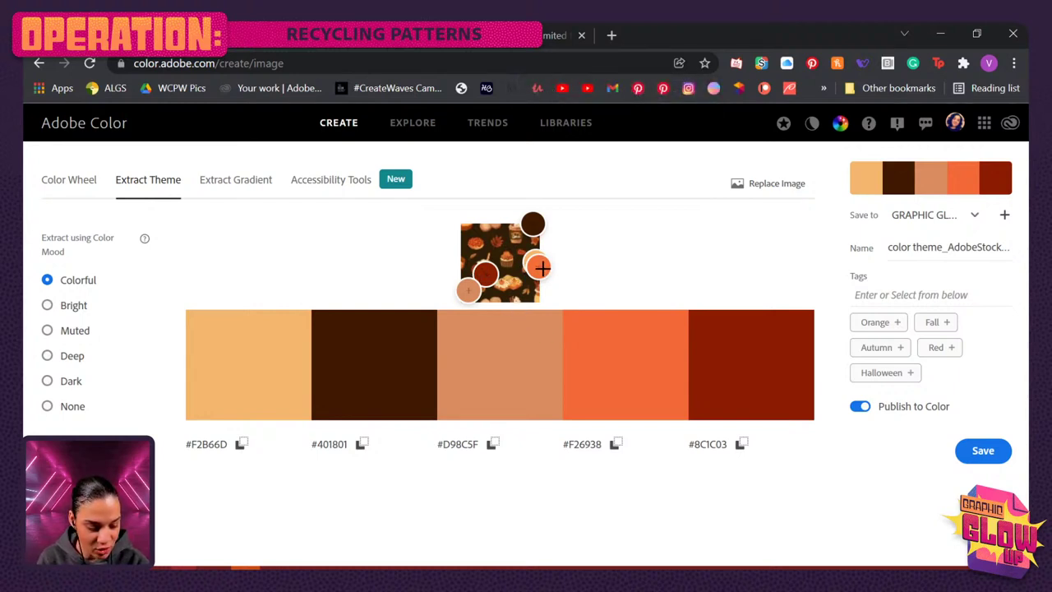
pyautogui.moveTo(538, 266)
pyautogui.mouseDown()
pyautogui.moveTo(497, 239)
pyautogui.moveTo(515, 281)
pyautogui.moveTo(469, 288)
pyautogui.moveTo(474, 244)
pyautogui.mouseUp()
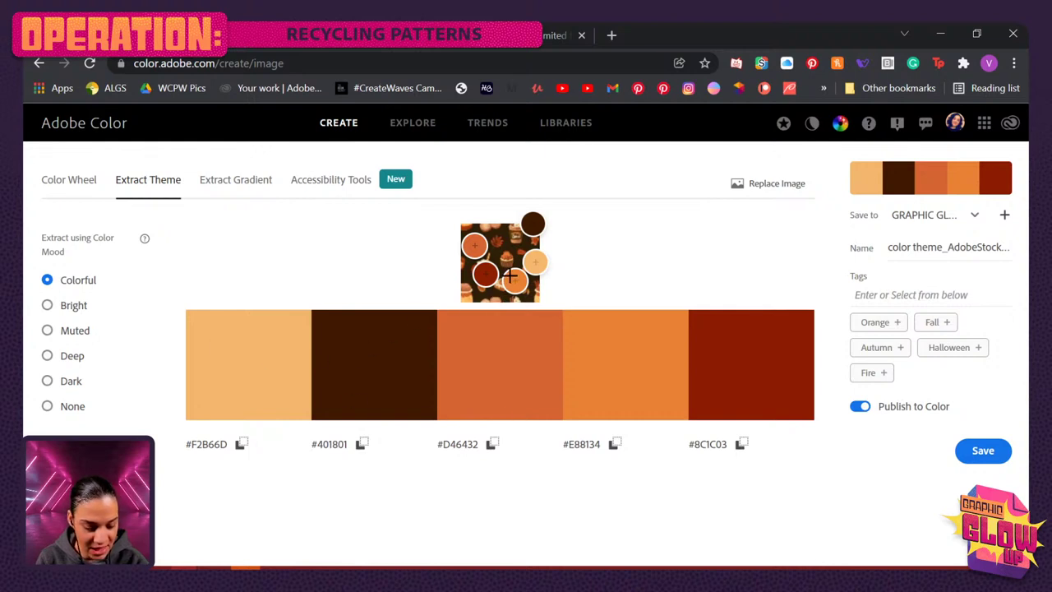
pyautogui.moveTo(530, 259)
pyautogui.mouseDown()
pyautogui.moveTo(481, 222)
pyautogui.moveTo(481, 280)
pyautogui.moveTo(471, 271)
pyautogui.moveTo(512, 250)
pyautogui.moveTo(528, 259)
pyautogui.mouseUp()
pyautogui.moveTo(528, 257); pyautogui.dragTo(531, 262)
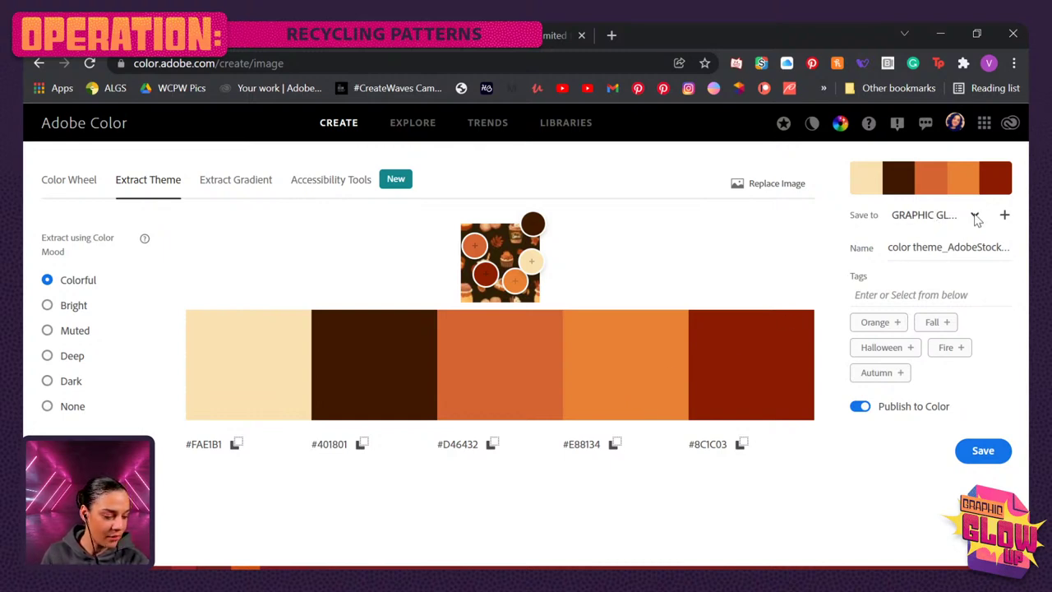
# Name the extracted theme ggu_colors_week1 and save it to the Graphic Glow Up library.
pyautogui.click(908, 246)
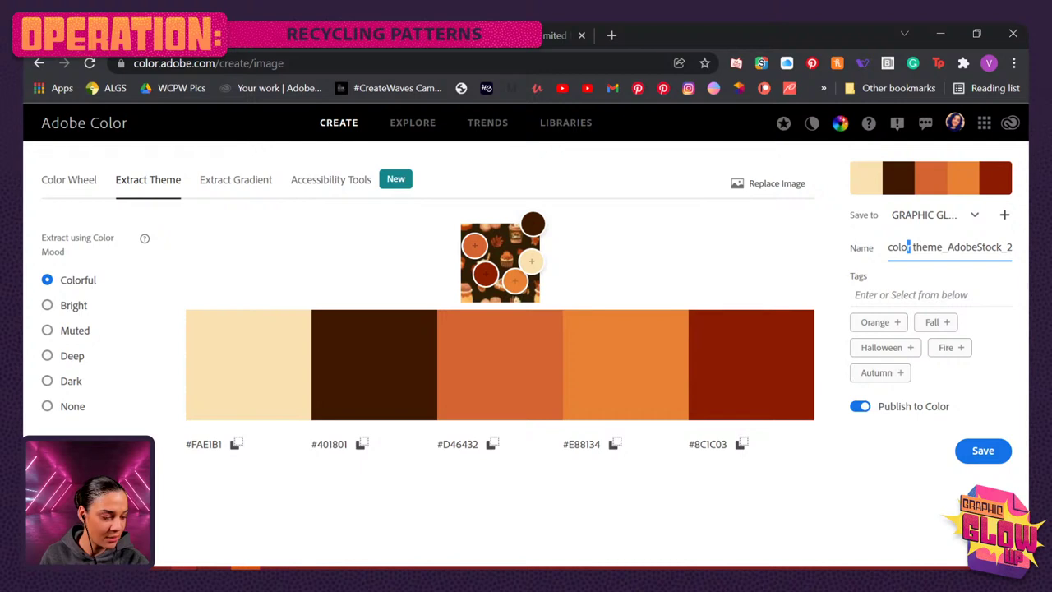
pyautogui.doubleClick(937, 247)
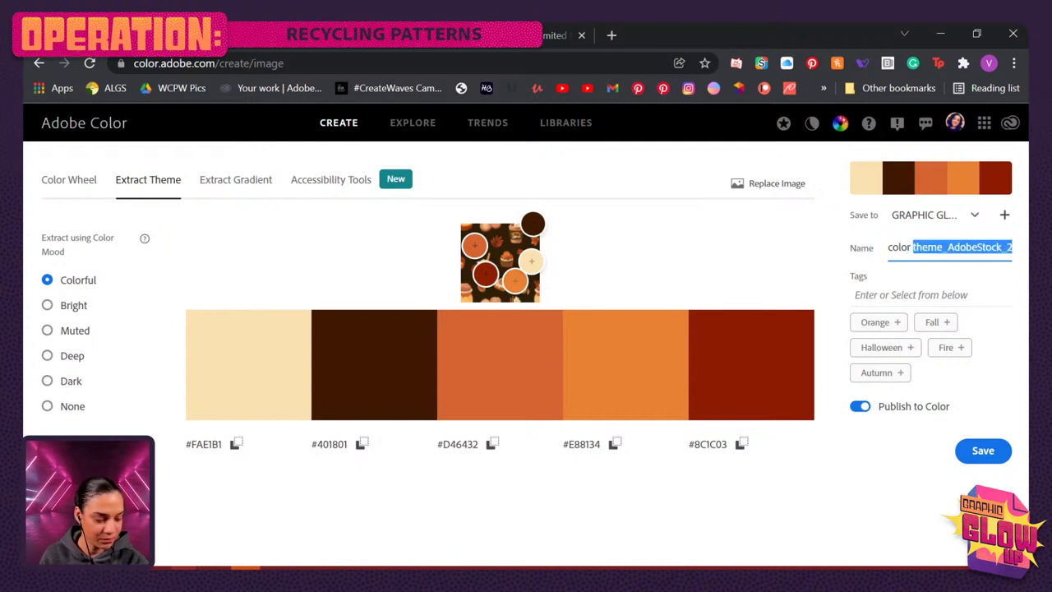
pyautogui.press('BackSpace')
pyautogui.hotkey('ctrl', 'a')
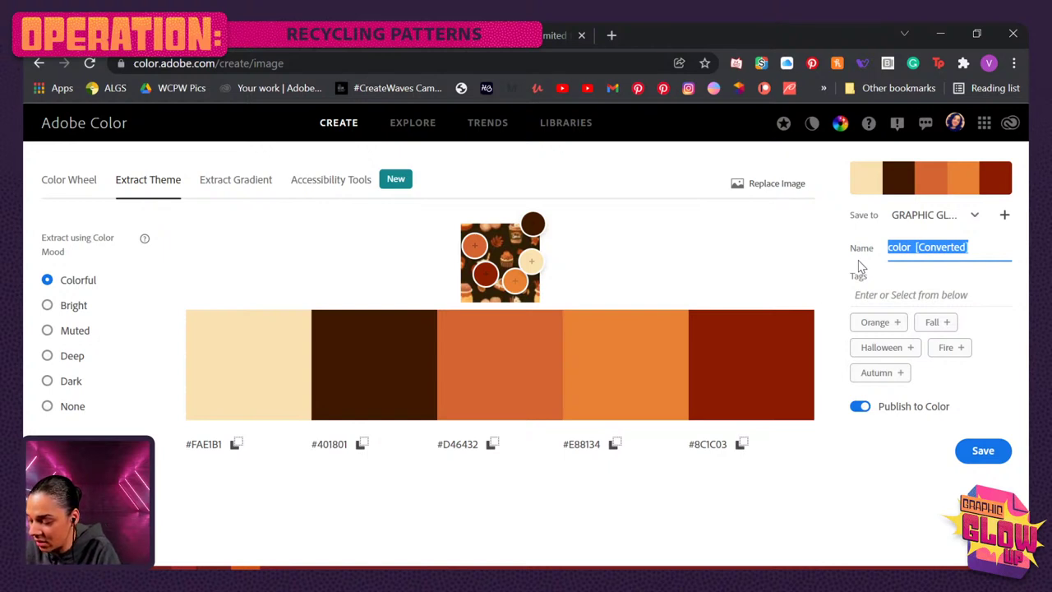
pyautogui.write('ggu')
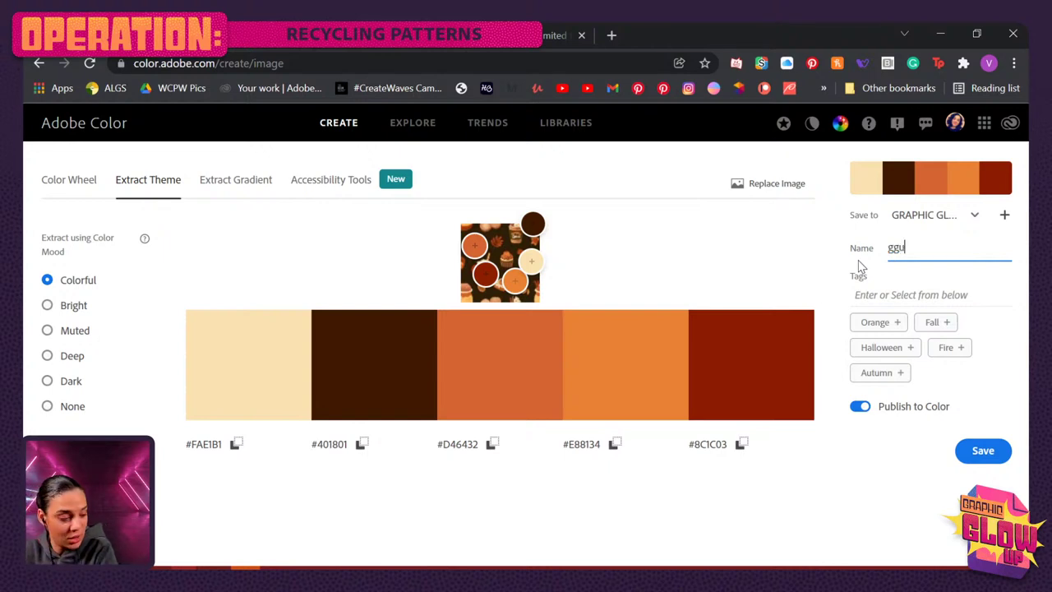
pyautogui.press('BackSpace')
pyautogui.press('BackSpace')
pyautogui.write('ggu')
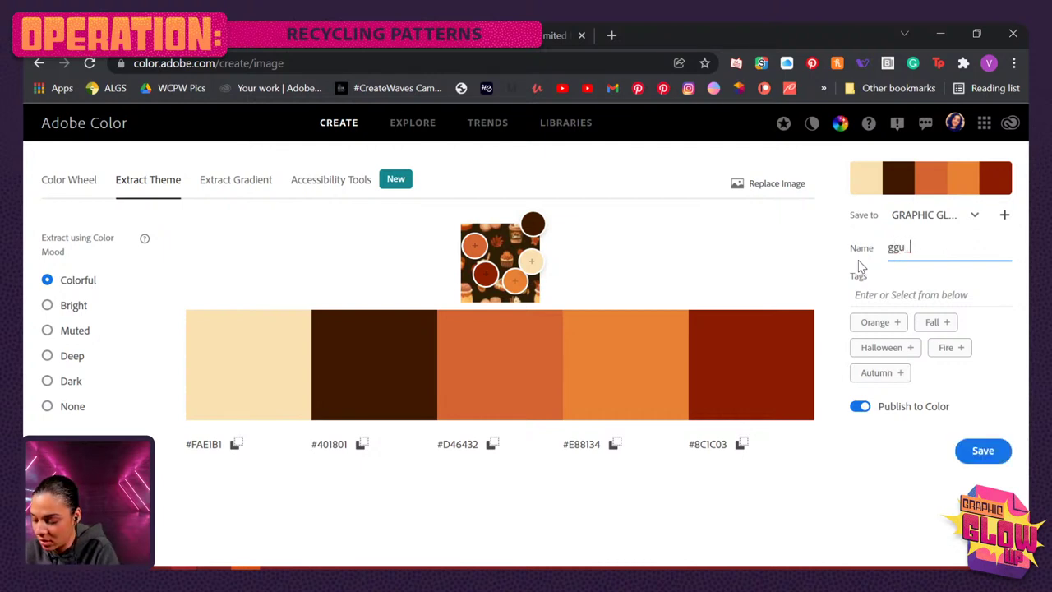
pyautogui.write(' colors')
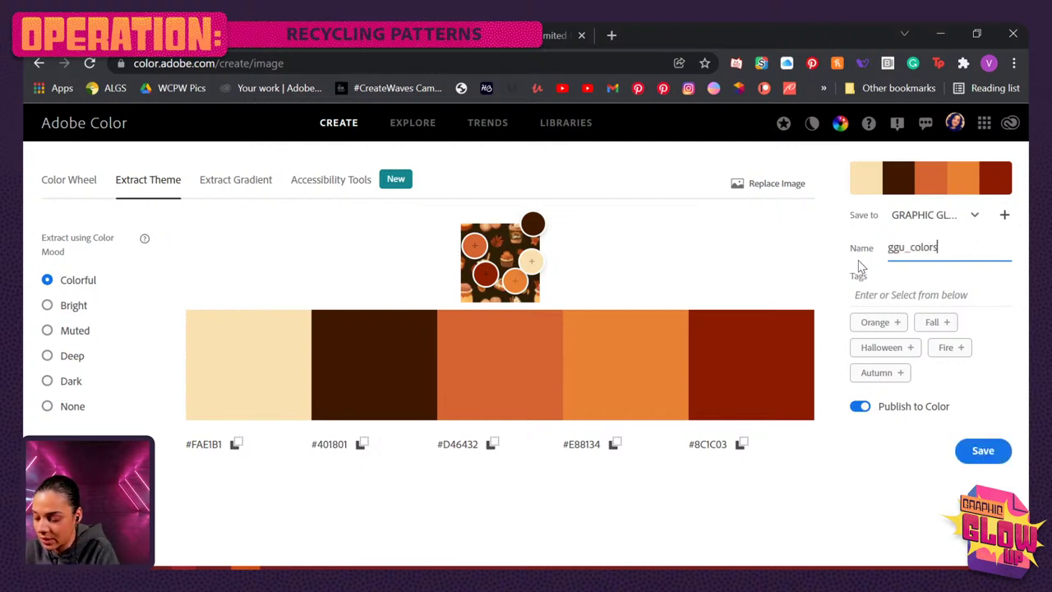
pyautogui.write('_week1')
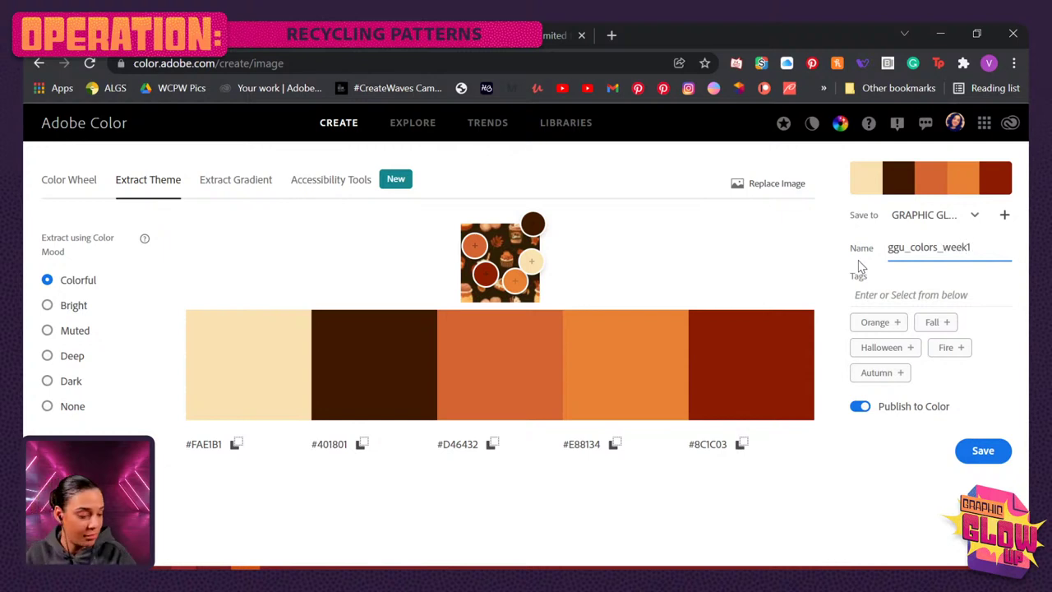
pyautogui.click(986, 452)
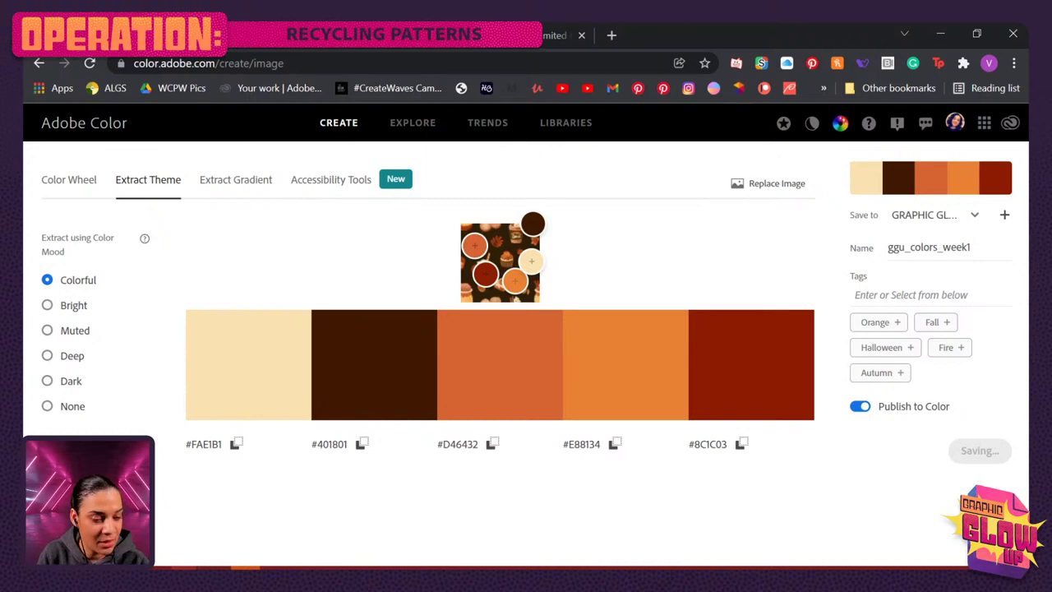
# Switch to Photoshop and unlock the blank document's Background layer.
pyautogui.hotkey('alt', 'Tab')
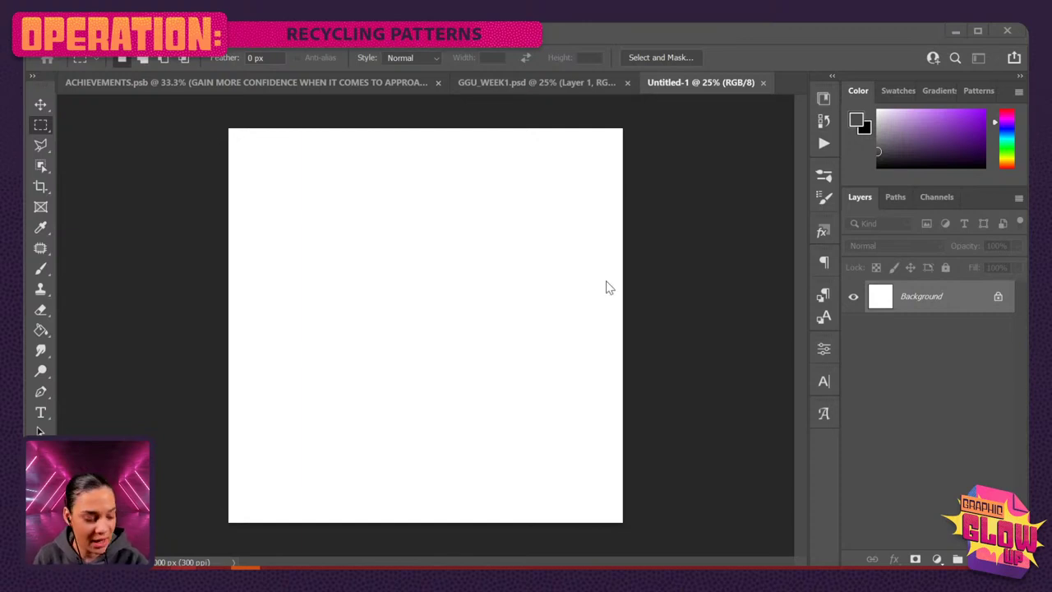
pyautogui.click(999, 298)
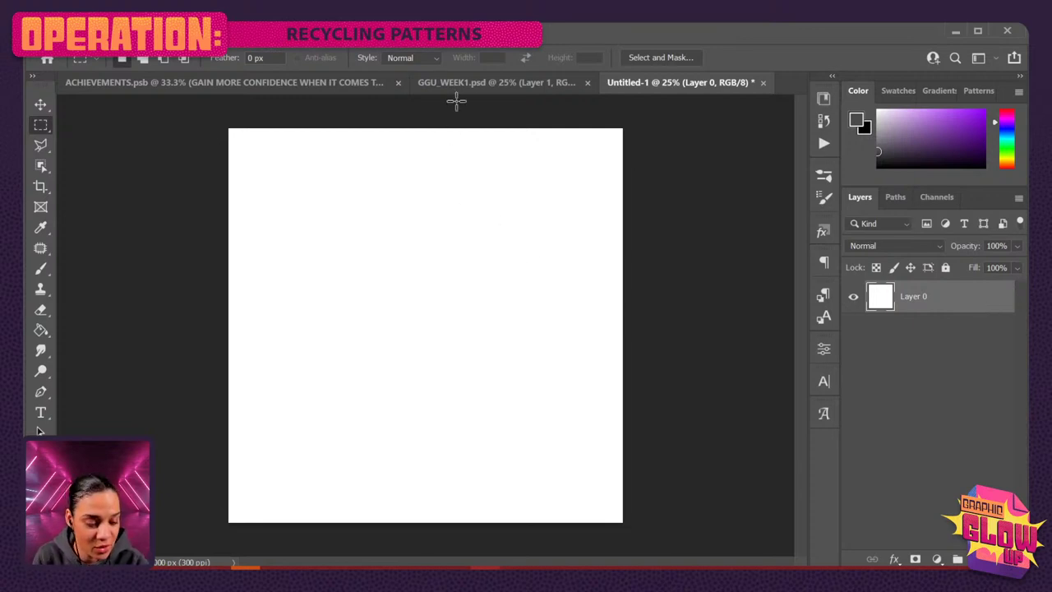
# Group the autumn desserts pattern and the ggu_colors_week1 theme in the Graphic Glow Up library as WEEK 1.
pyautogui.click(823, 97)
pyautogui.click(680, 215)
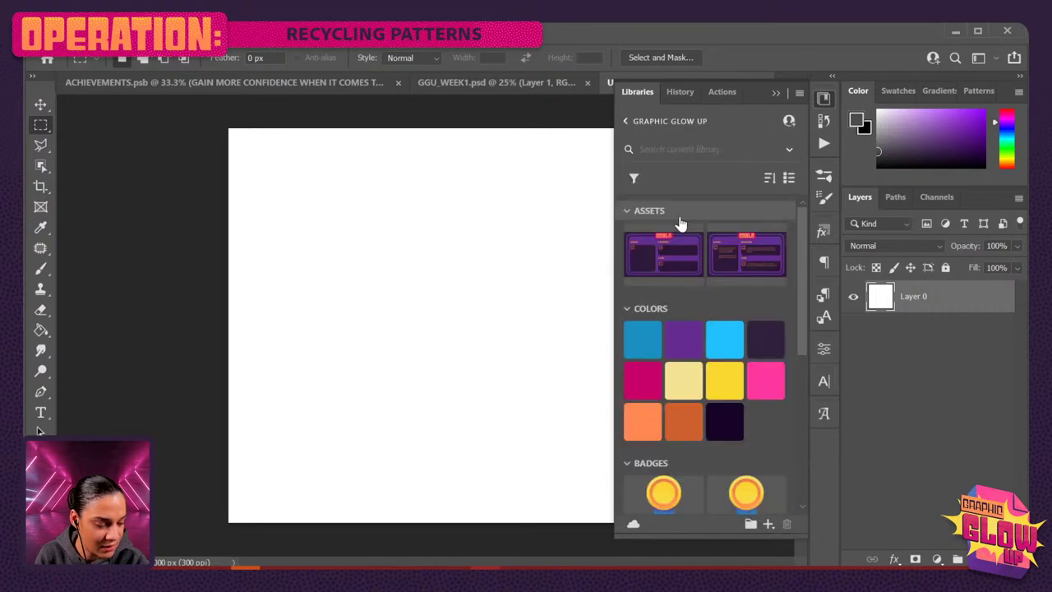
pyautogui.scroll(-6, 747, 346)
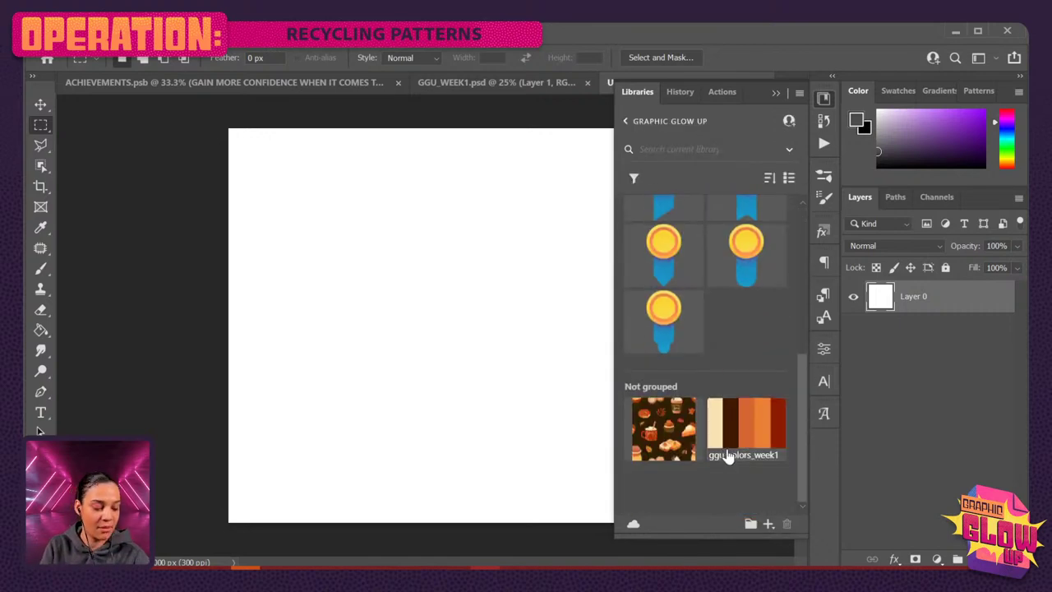
pyautogui.moveTo(657, 444)
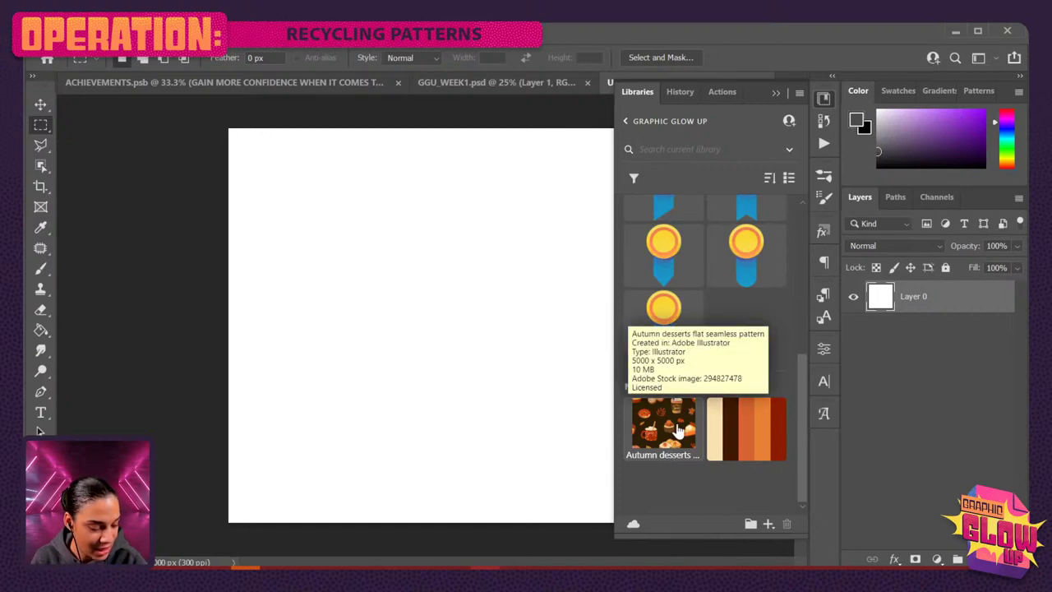
pyautogui.click(737, 442)
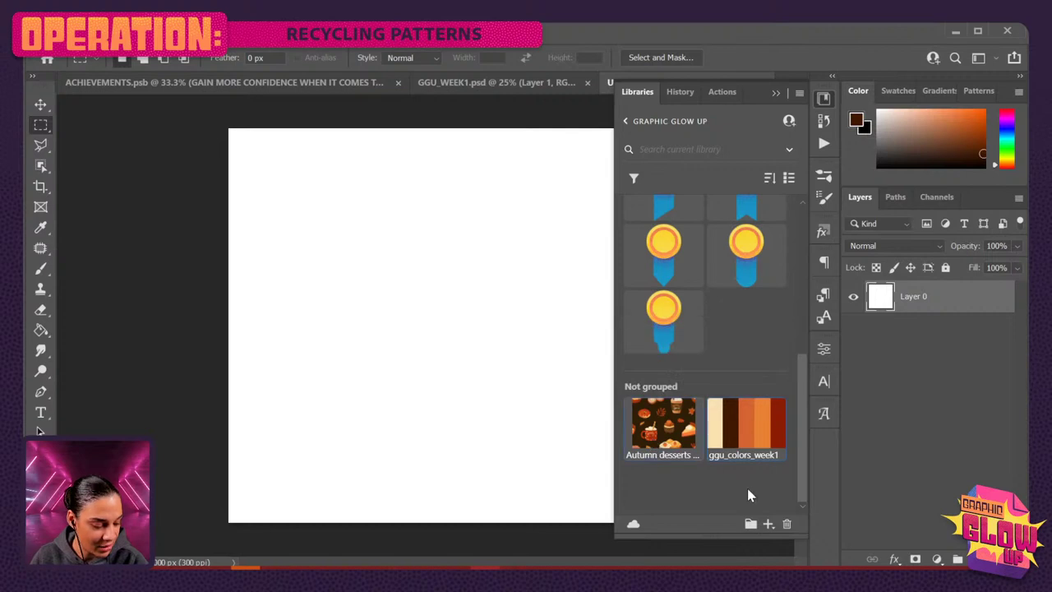
pyautogui.click(751, 523)
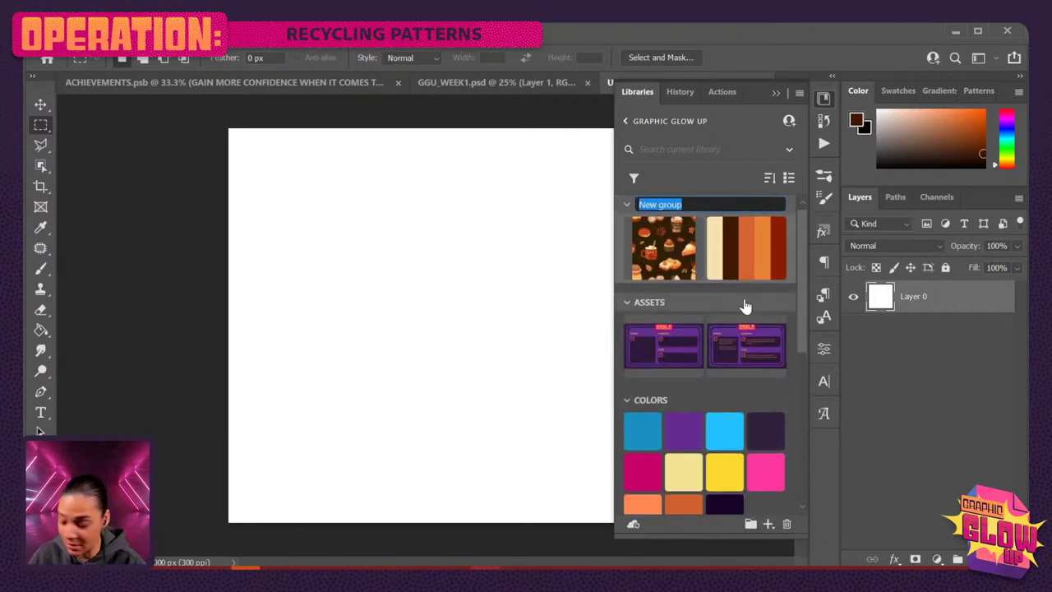
pyautogui.write('WEEK 1')
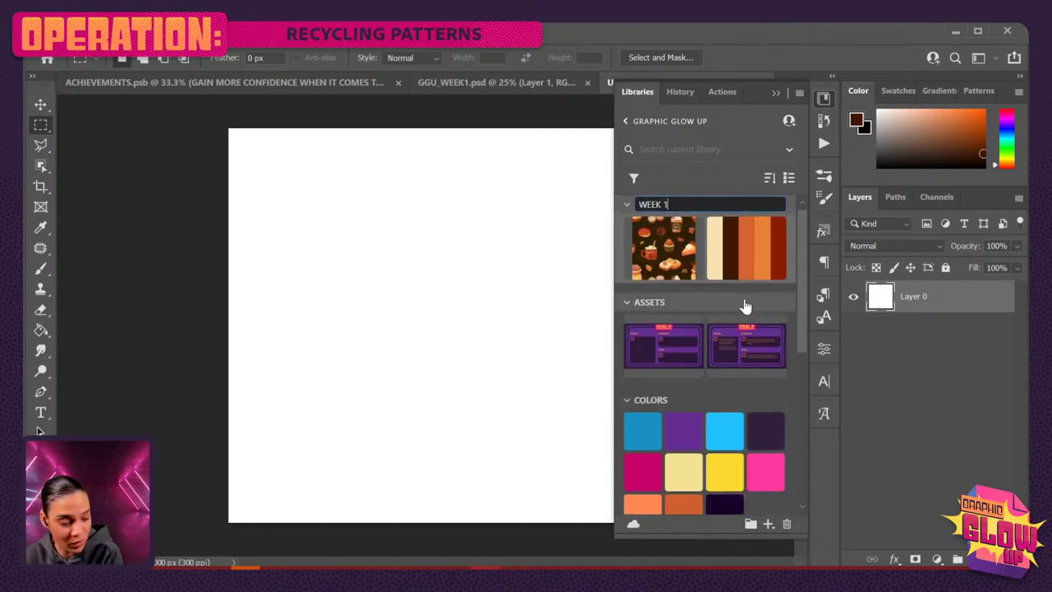
pyautogui.press('Return')
pyautogui.press('Return')
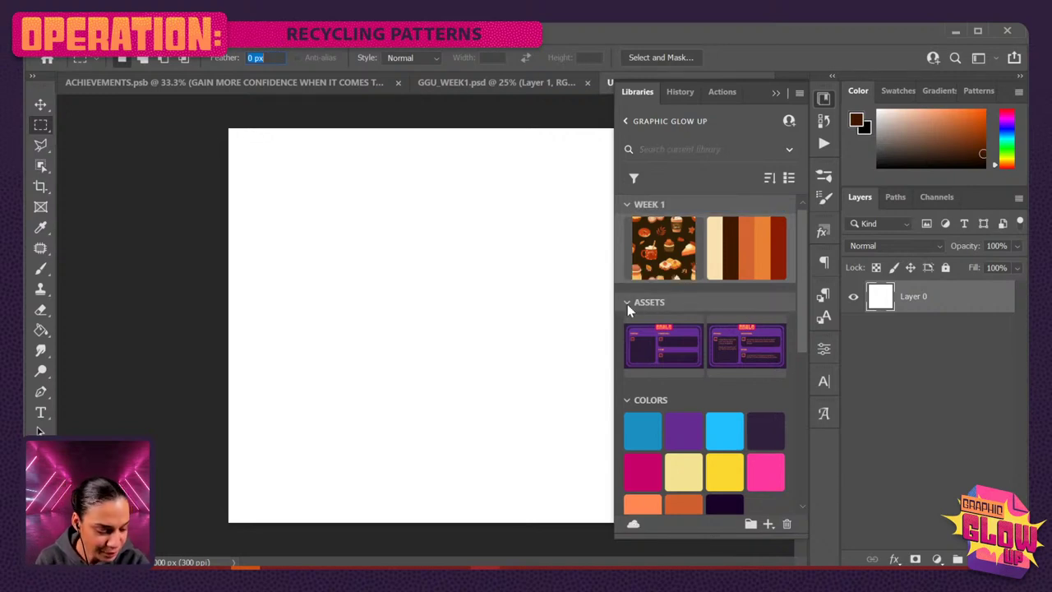
# Collapse the library's ASSETS, COLORS and BADGES groups, leaving WEEK 1 expanded.
pyautogui.click(626, 303)
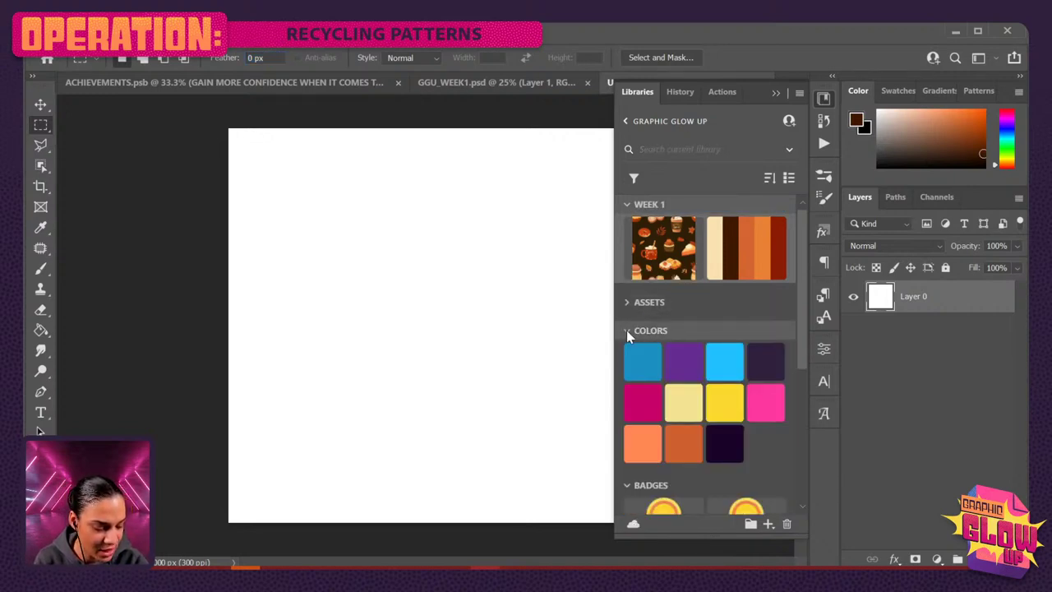
pyautogui.click(627, 330)
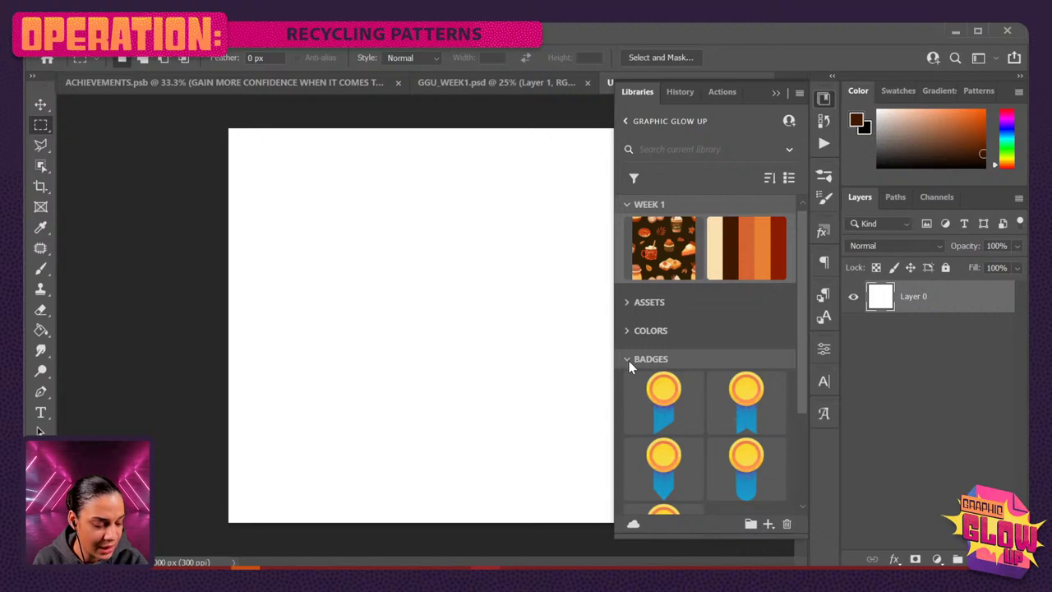
pyautogui.click(628, 362)
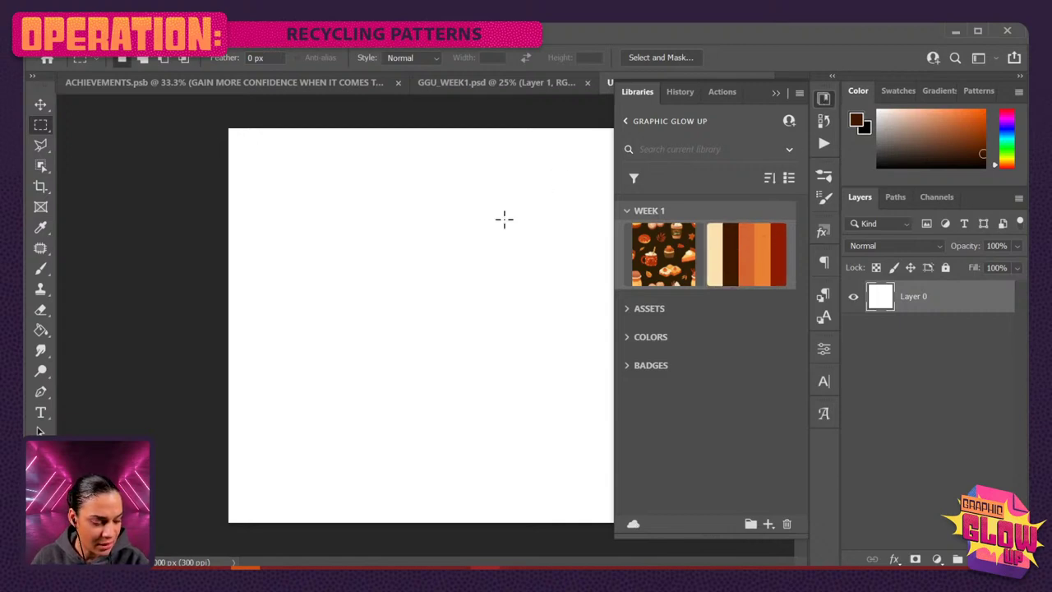
# Try to place the ggu_colors_week1 theme on the canvas, and add an empty layer above Layer 0 for color swatches.
pyautogui.moveTo(763, 265); pyautogui.dragTo(328, 206)
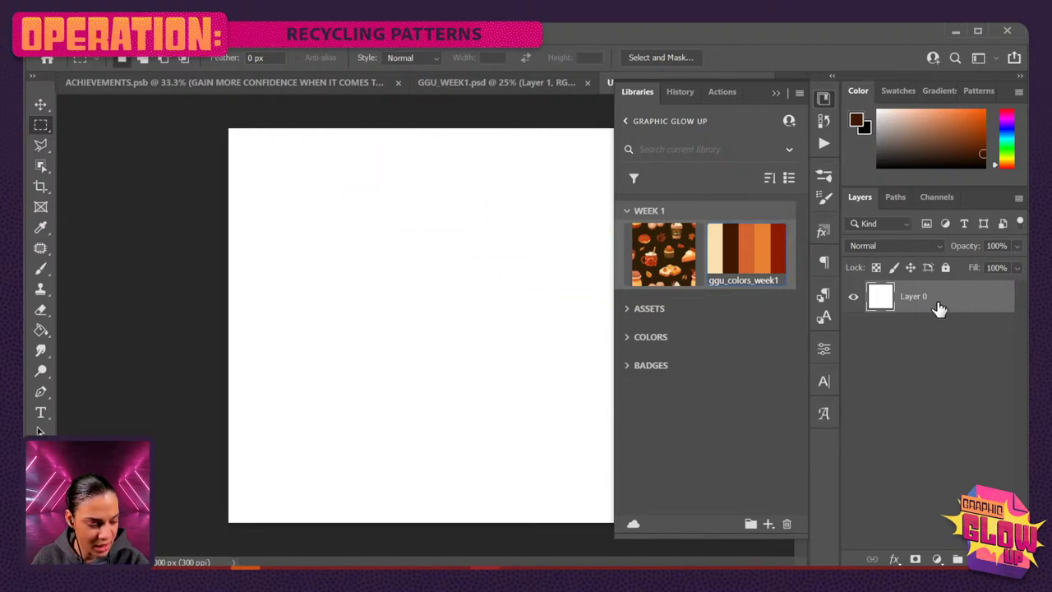
pyautogui.hotkey('ctrl', 'shift', 'n')
pyautogui.press('Return')
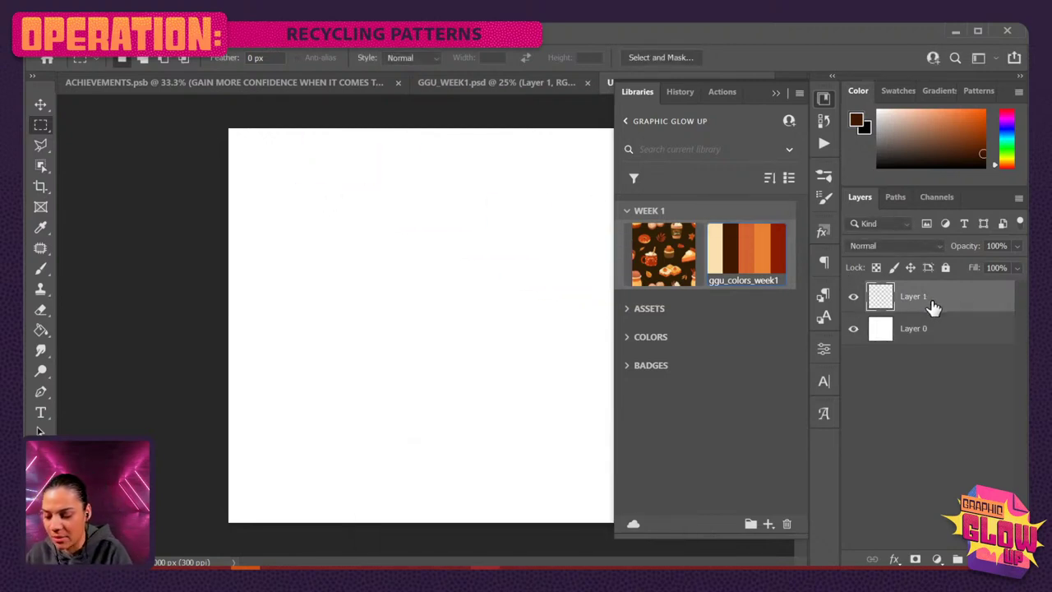
# Paint a row of five swatches, one per ggu_colors_week1 color, in the canvas's upper-left corner with a 150 px brush.
pyautogui.click(728, 263)
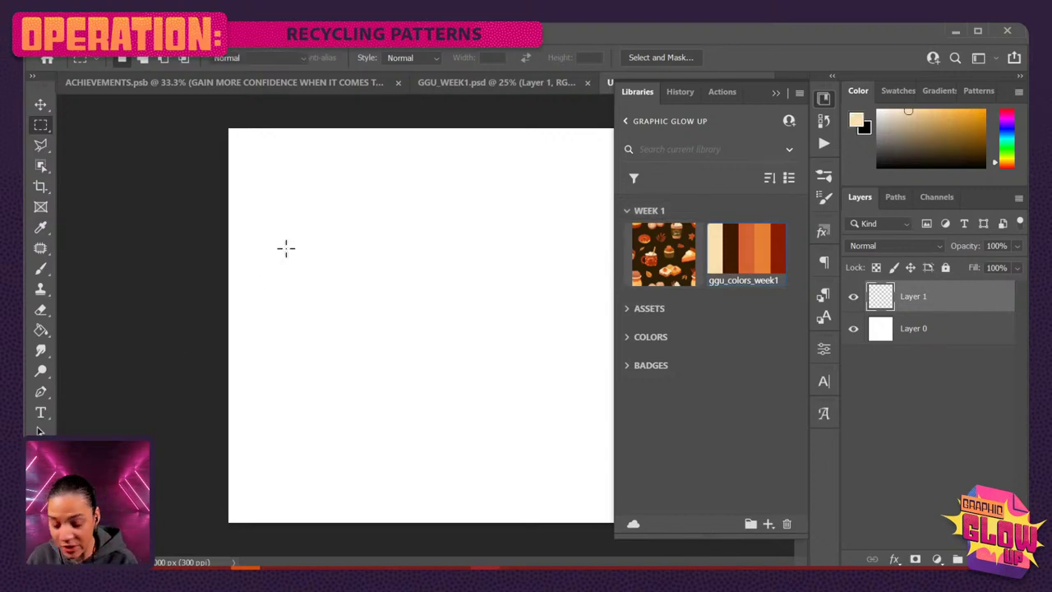
pyautogui.press('b')
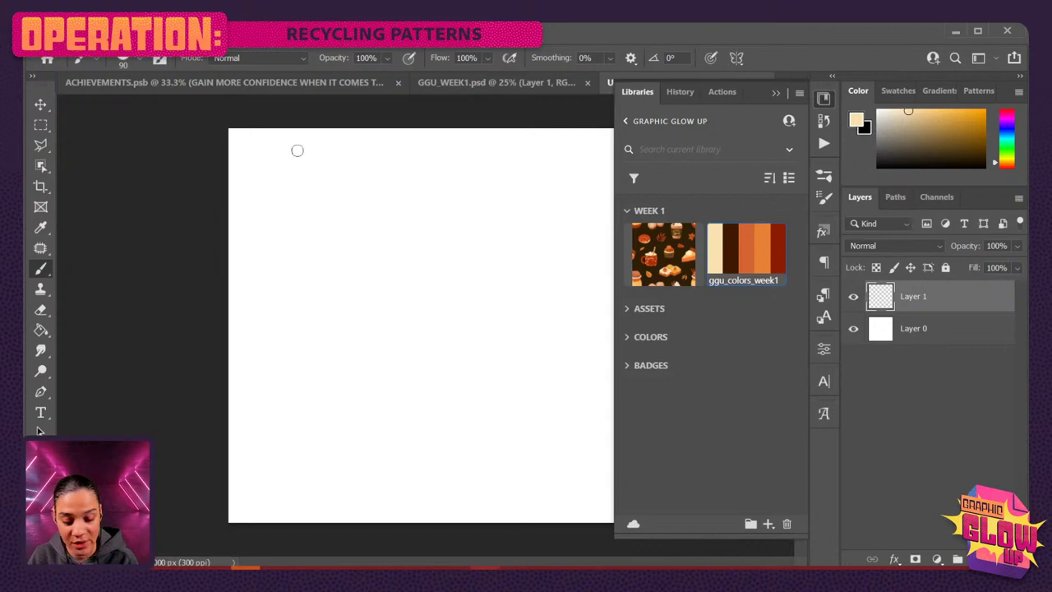
pyautogui.press(']')
pyautogui.press(']')
pyautogui.press(']')
pyautogui.moveTo(244, 140); pyautogui.dragTo(251, 176)
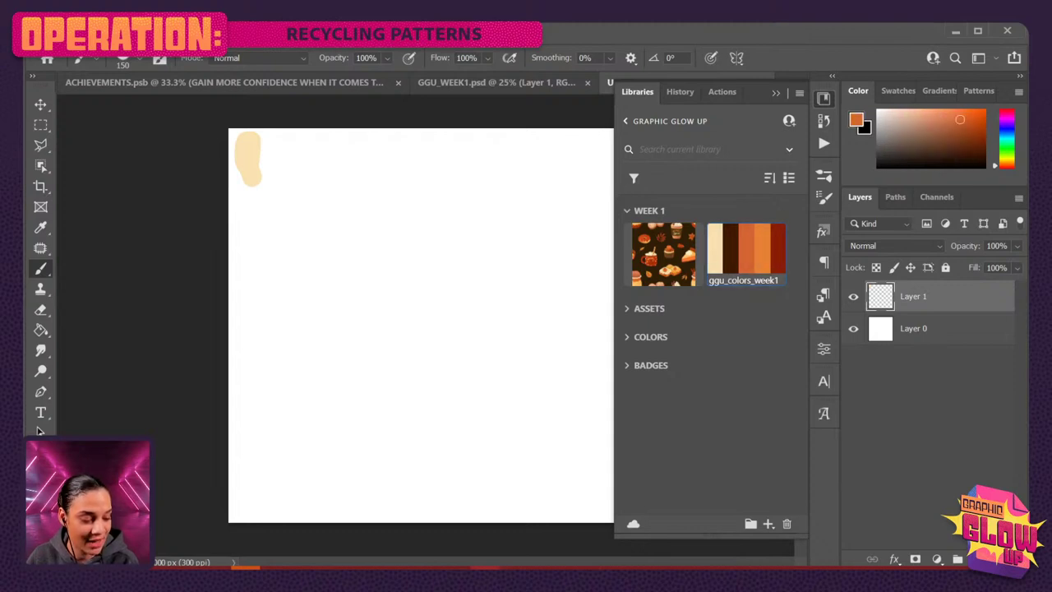
pyautogui.moveTo(255, 151)
pyautogui.mouseDown()
pyautogui.moveTo(285, 141)
pyautogui.moveTo(283, 206)
pyautogui.mouseUp()
pyautogui.click(748, 247)
pyautogui.click(761, 247)
pyautogui.moveTo(302, 134); pyautogui.dragTo(302, 186)
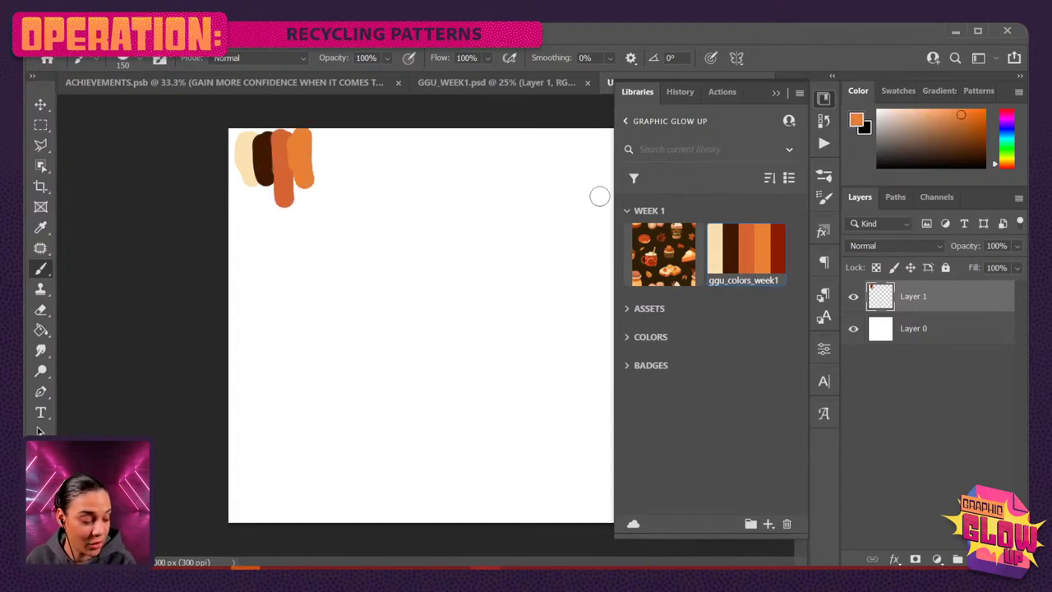
pyautogui.click(776, 246)
pyautogui.moveTo(319, 135); pyautogui.dragTo(319, 189)
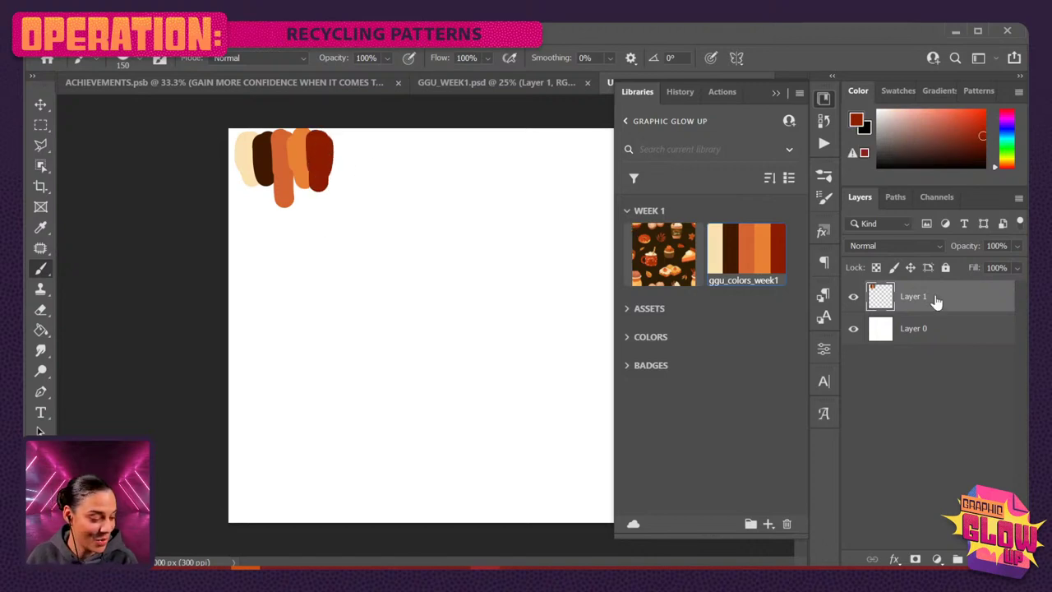
# Hide and reshow Layer 1 to check the swatches separately from the background, and close the library.
pyautogui.click(854, 297)
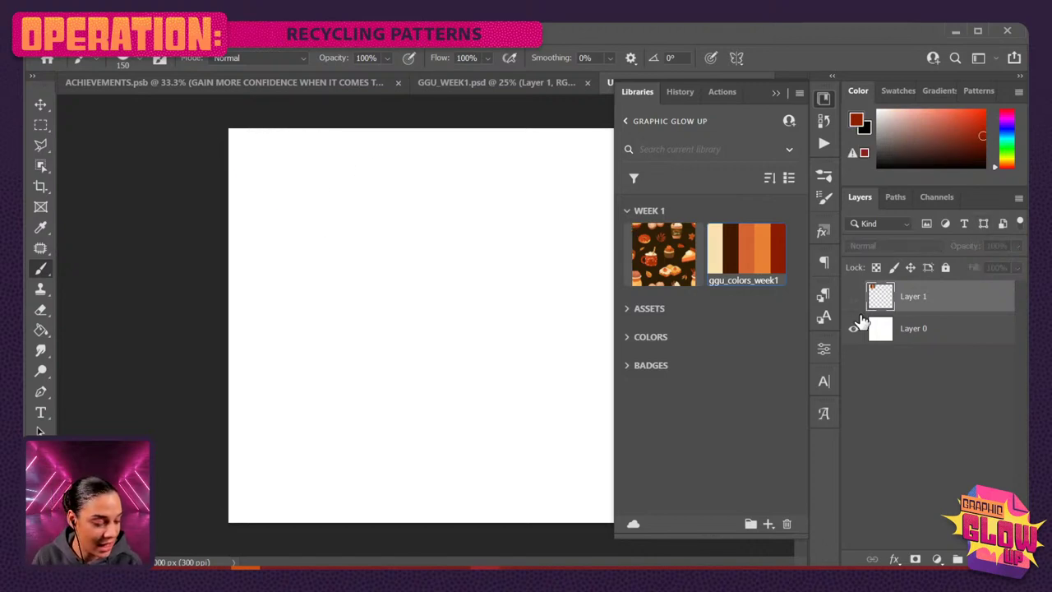
pyautogui.click(854, 298)
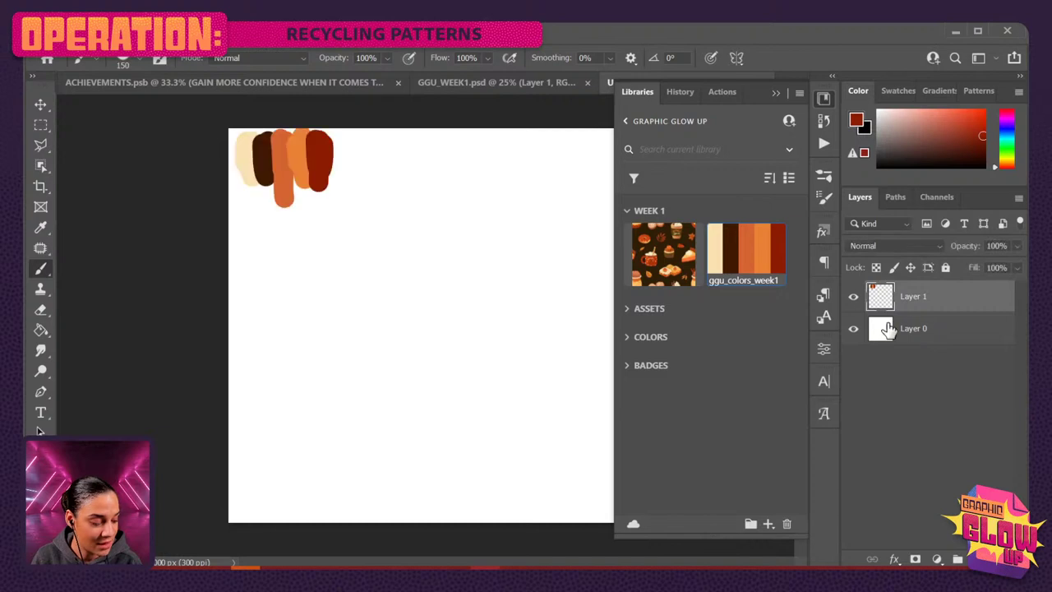
pyautogui.click(824, 98)
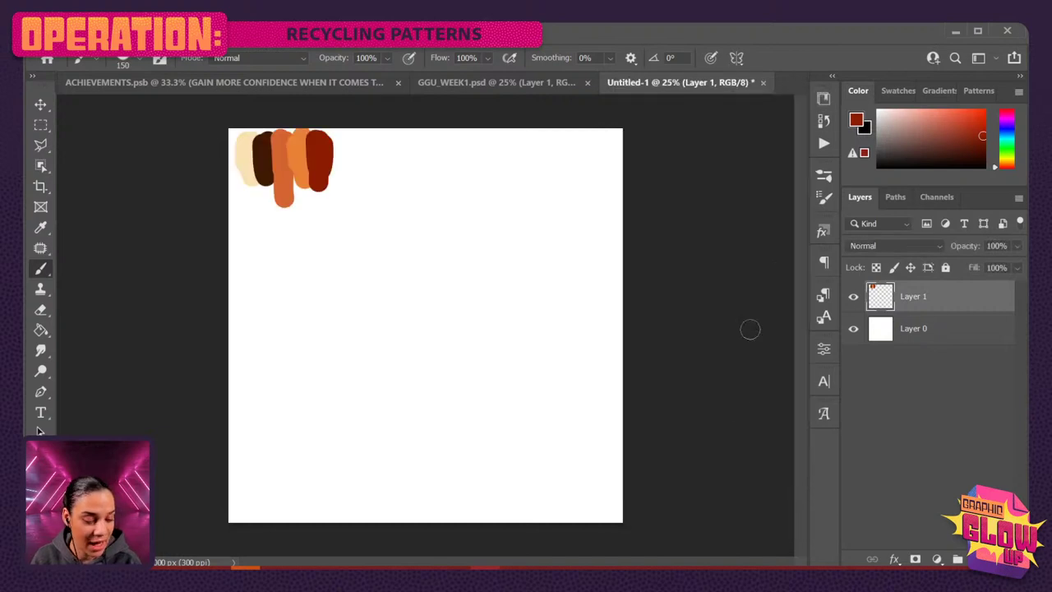
# Fill Layer 0 with the dark brown sampled from the painted swatches using the Paint Bucket.
pyautogui.click(951, 333)
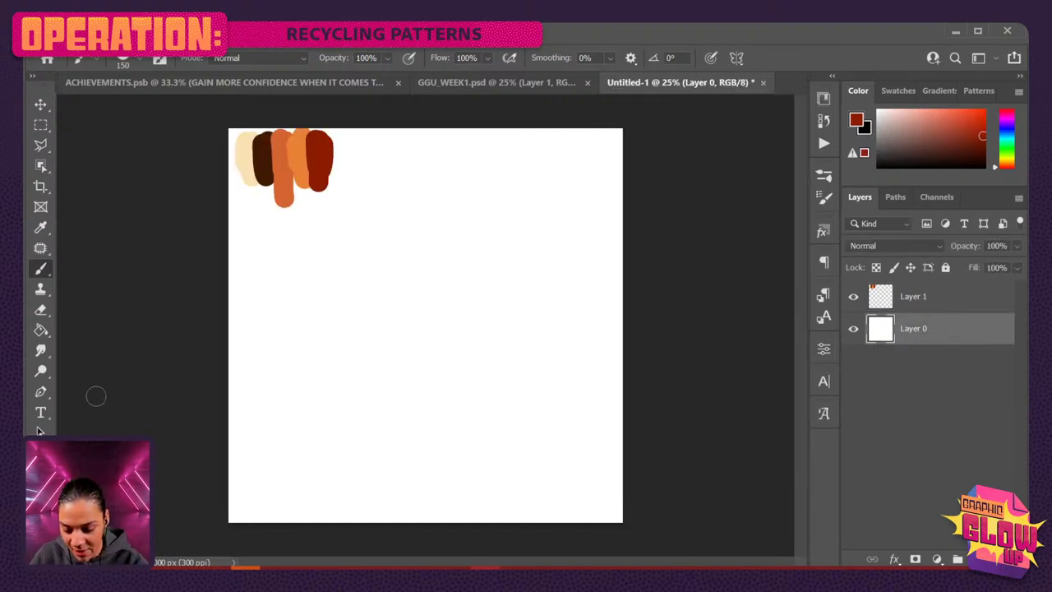
pyautogui.click(40, 330)
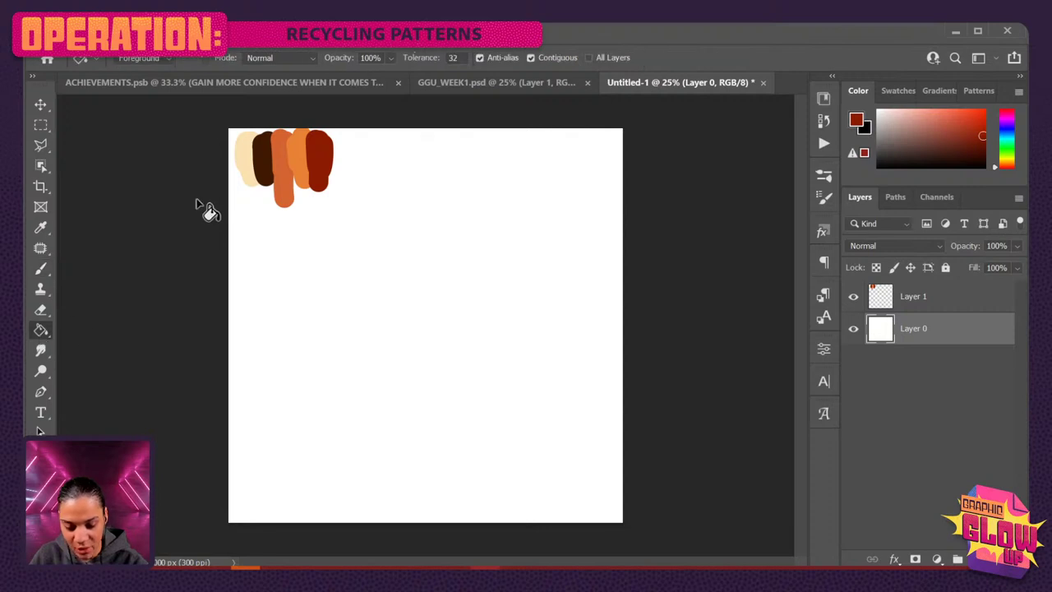
pyautogui.keyDown('alt'); pyautogui.click(263, 163); pyautogui.keyUp('alt')
pyautogui.click(477, 386)
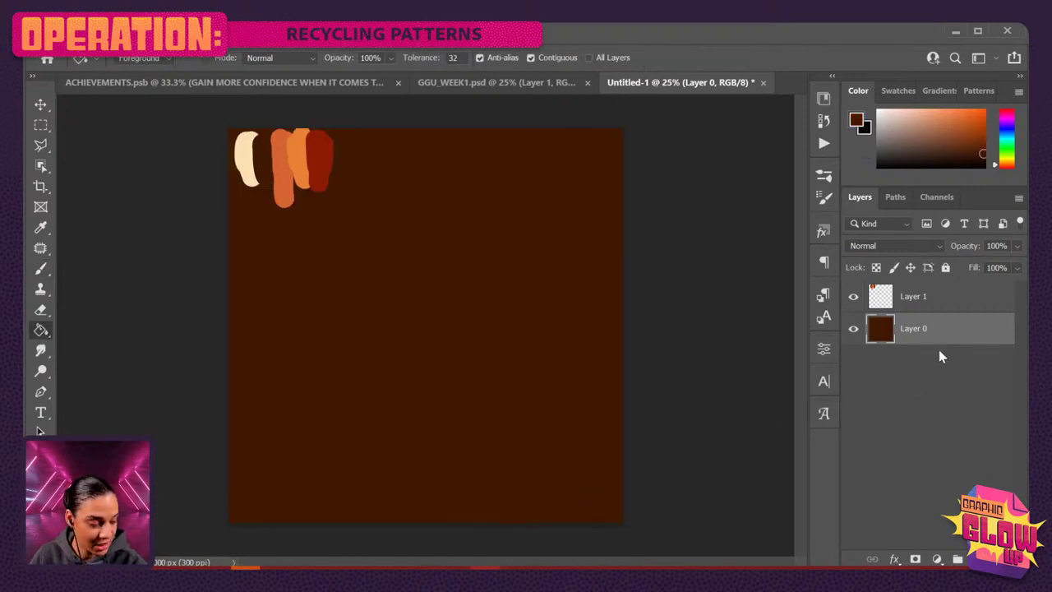
# Add an empty layer between the brown Layer 0 and the swatch layer for the utensil drawings.
pyautogui.hotkey('ctrl', 'shift', 'n')
pyautogui.press('Return')
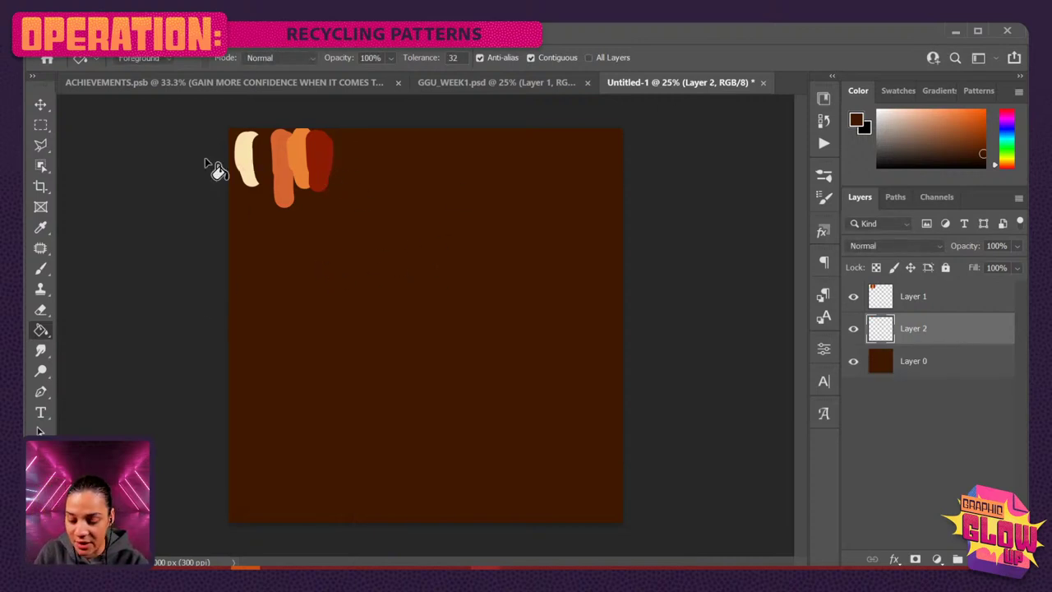
pyautogui.moveTo(40, 452); pyautogui.dragTo(98, 451)
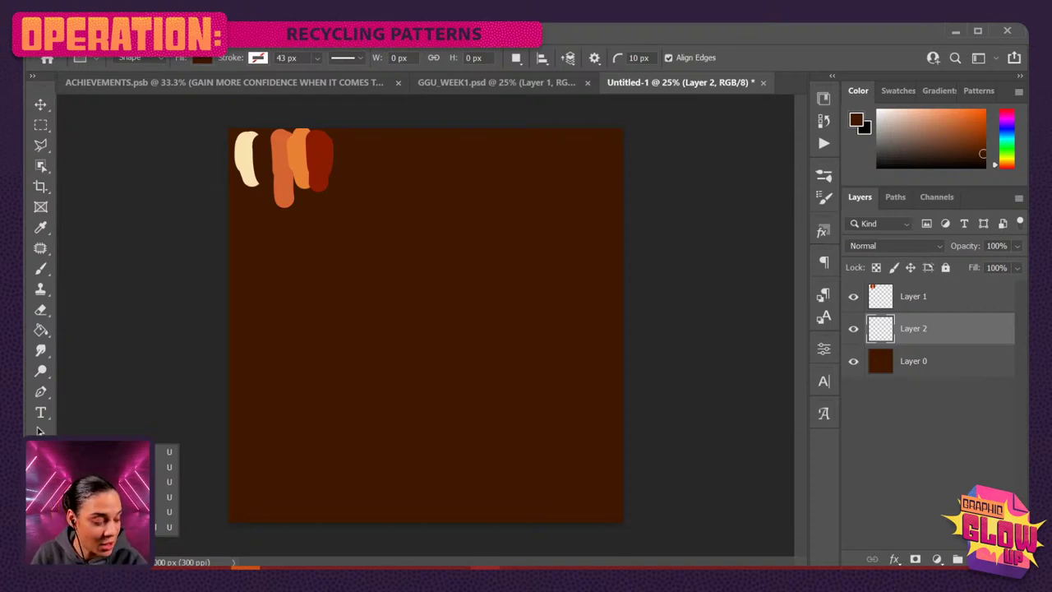
pyautogui.hotkey('ctrl', '+')
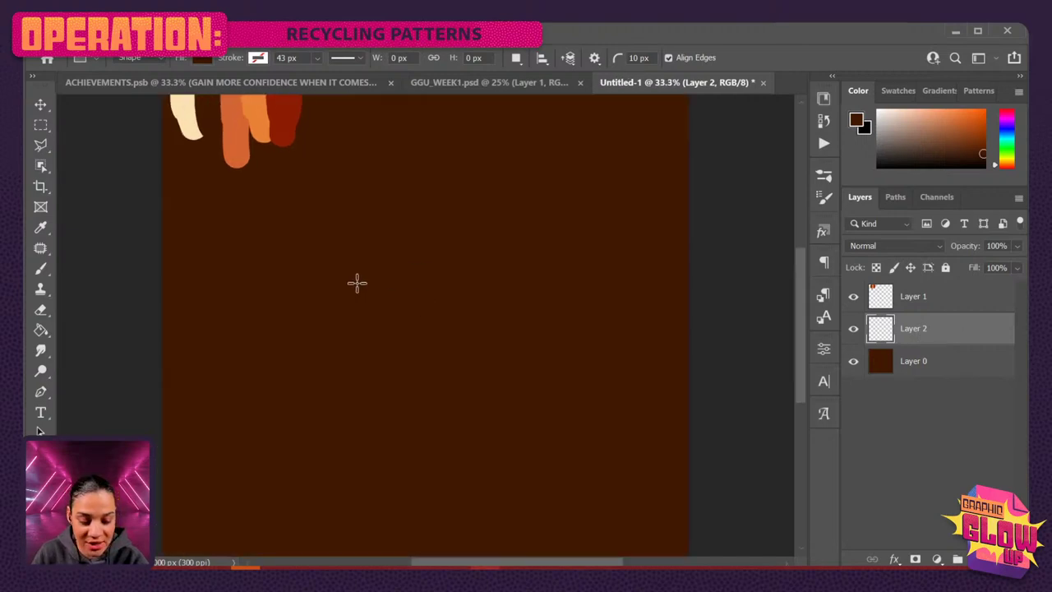
pyautogui.hotkey('ctrl', '-')
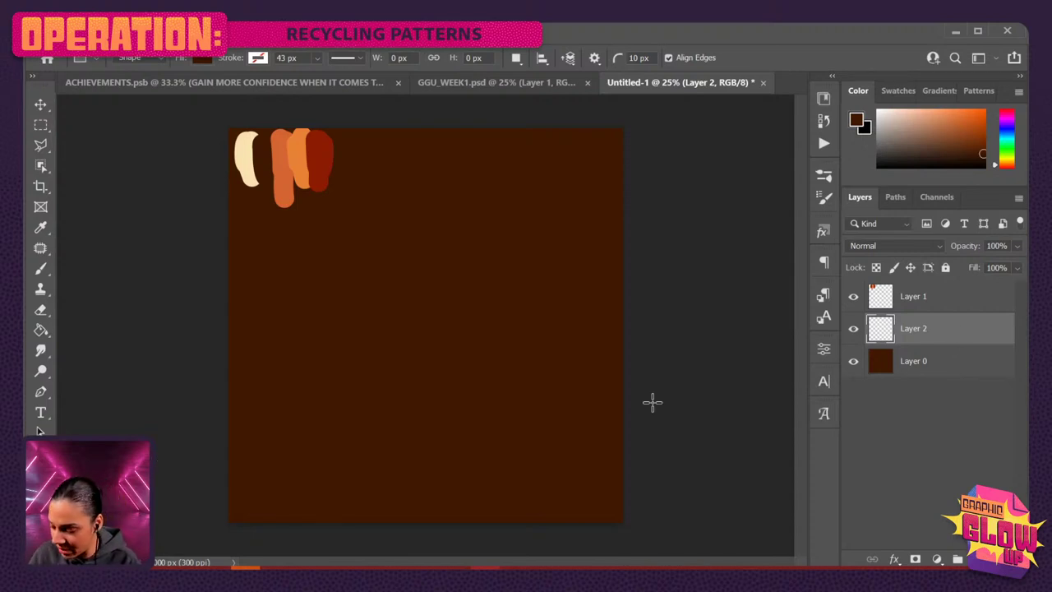
# Switch the Brush tool from Hard Round to a 40 px brush preset in the brush picker.
pyautogui.press('b')
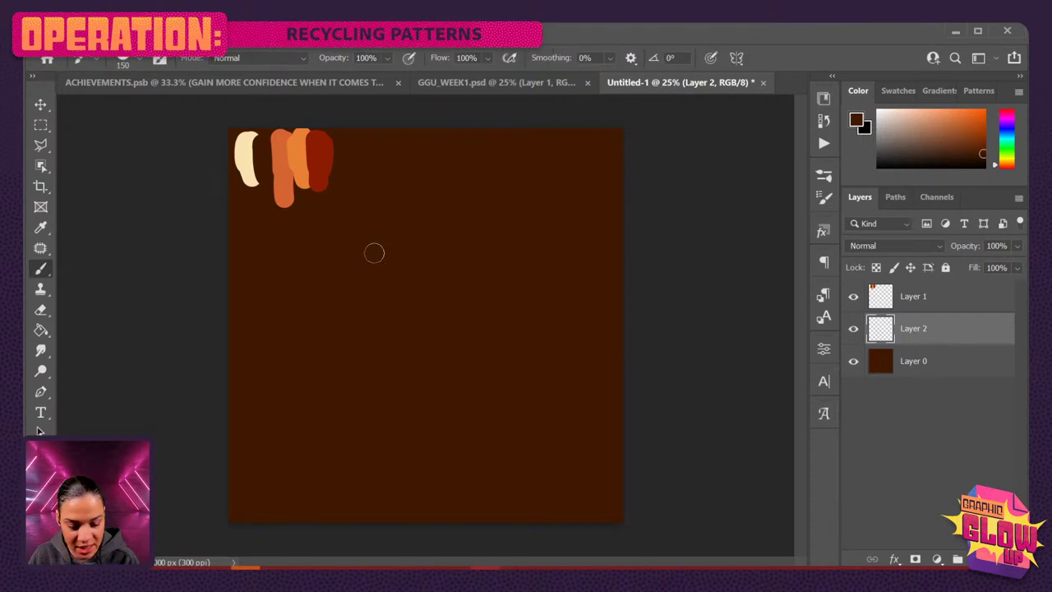
pyautogui.rightClick(338, 223)
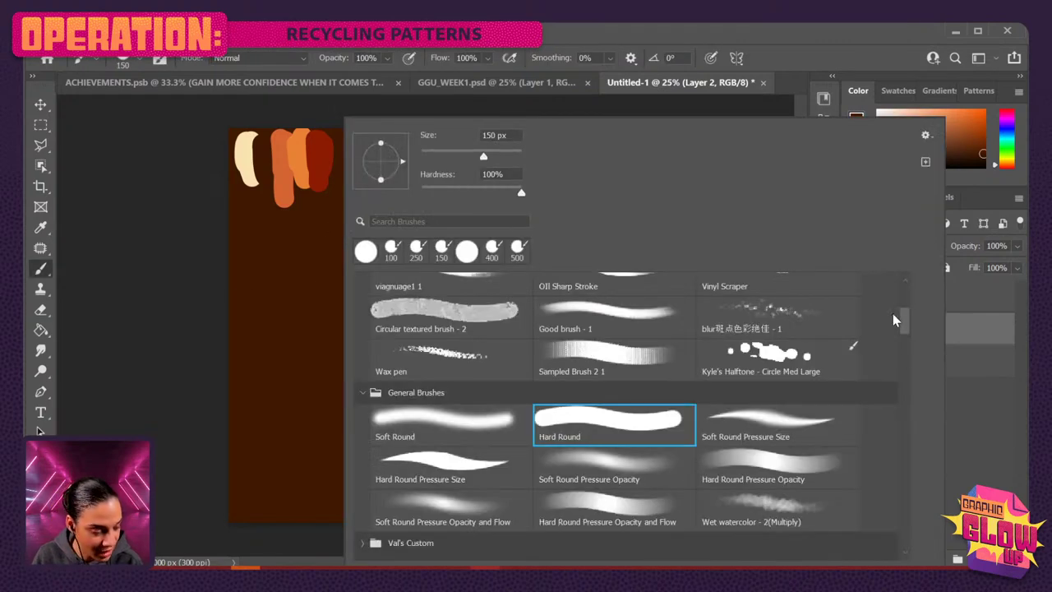
pyautogui.moveTo(905, 313); pyautogui.dragTo(905, 301)
pyautogui.doubleClick(610, 385)
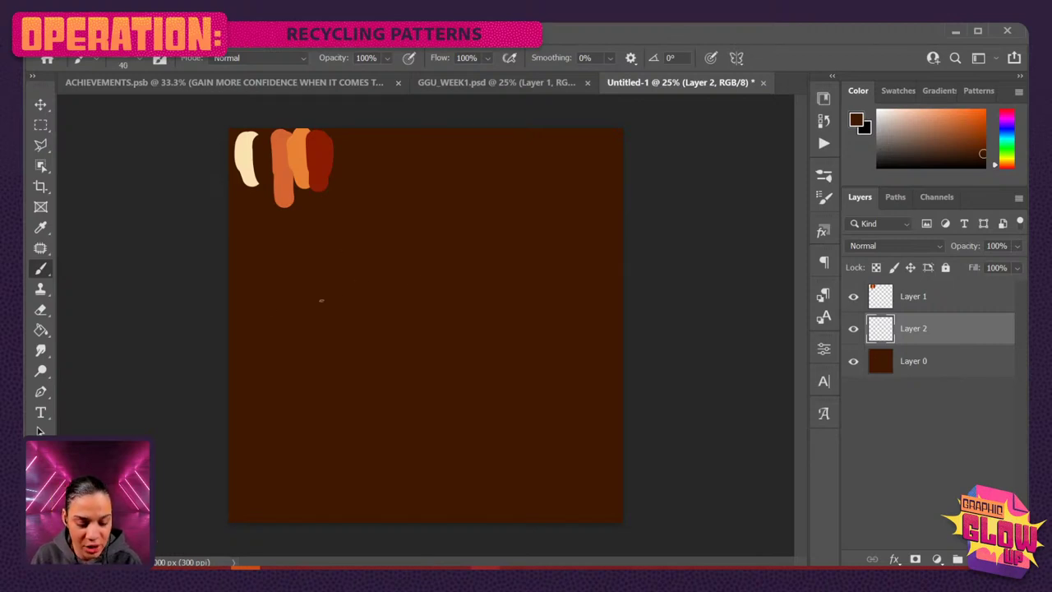
# Sample the light orange swatch, hide Layer 1, and paint an upright spoon in the canvas's upper-left area on Layer 2.
pyautogui.press('alt')
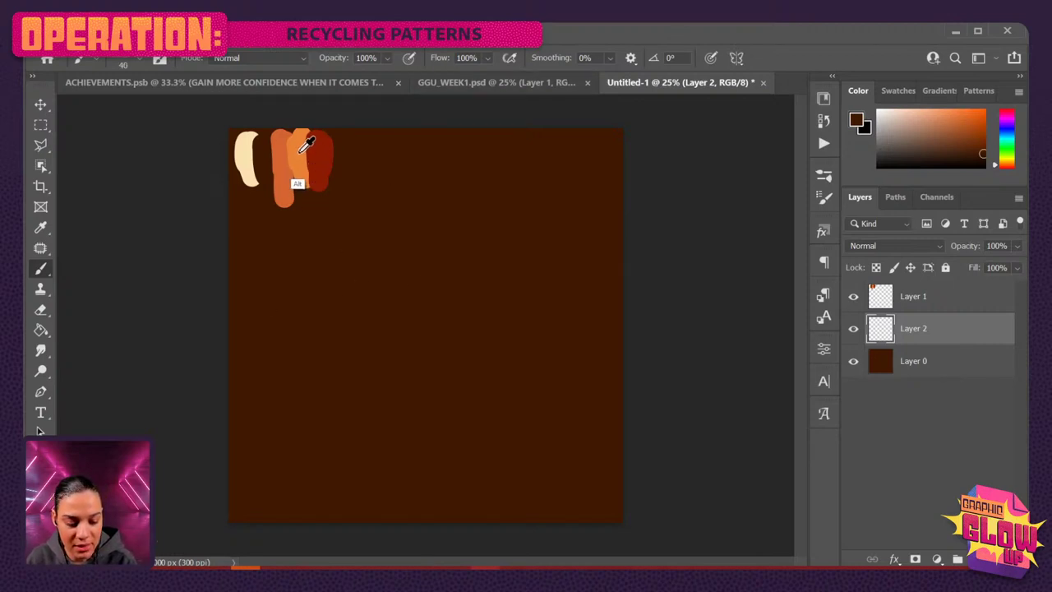
pyautogui.keyDown('alt'); pyautogui.click(300, 150); pyautogui.keyUp('alt')
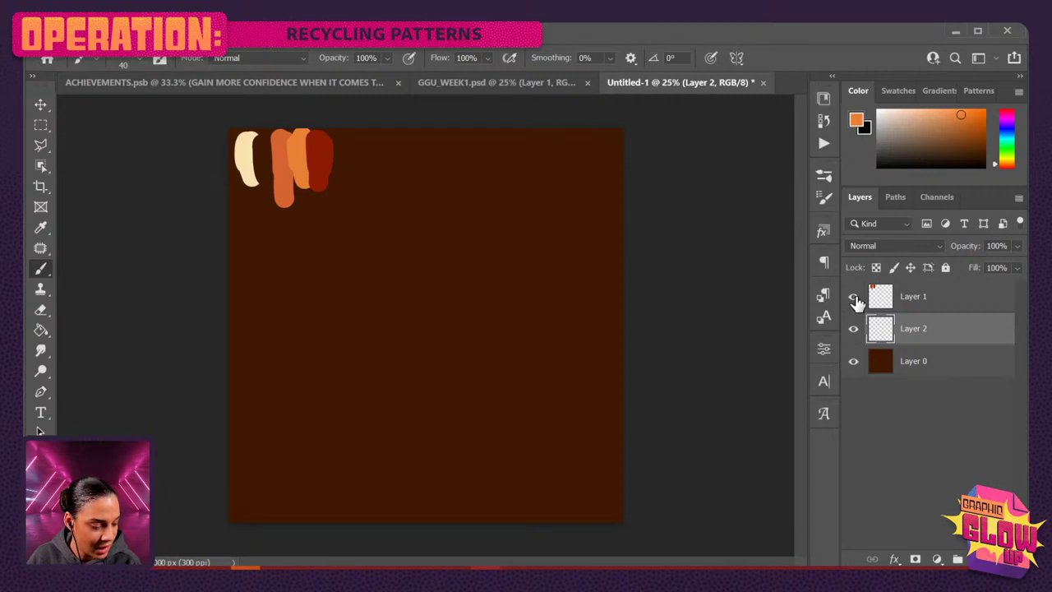
pyautogui.click(853, 296)
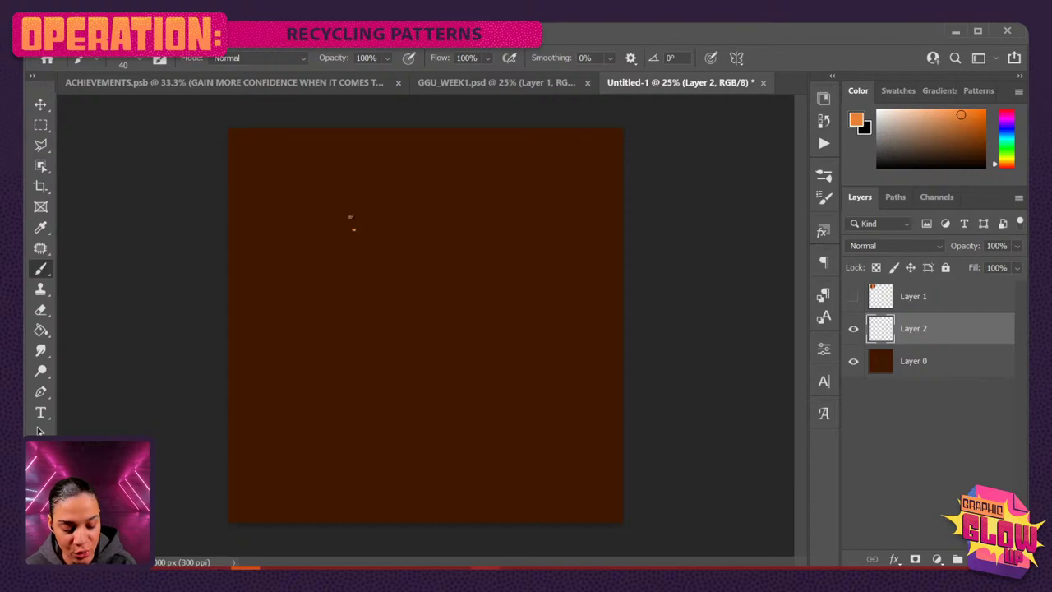
pyautogui.moveTo(351, 218)
pyautogui.mouseDown()
pyautogui.moveTo(360, 192)
pyautogui.moveTo(369, 207)
pyautogui.moveTo(360, 191)
pyautogui.moveTo(342, 294)
pyautogui.moveTo(353, 258)
pyautogui.moveTo(349, 288)
pyautogui.mouseUp()
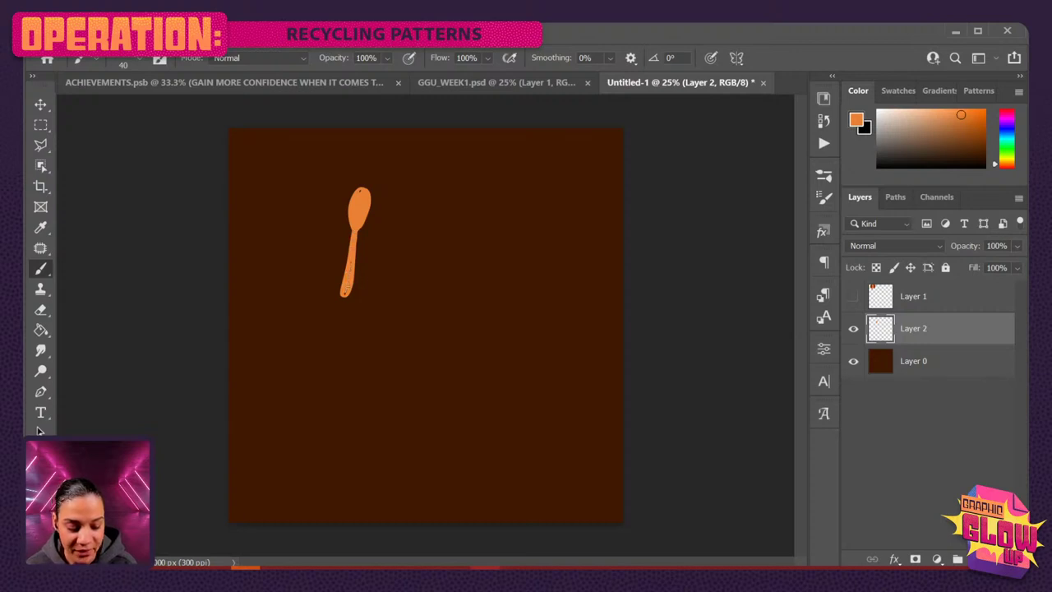
# Rotate the spoon diagonally with its bowl down-left near the canvas's upper edge, and hollow out the bowl with the sampled background brown.
pyautogui.hotkey('ctrl', 't')
pyautogui.moveTo(448, 206)
pyautogui.mouseDown()
pyautogui.moveTo(446, 241)
pyautogui.moveTo(402, 326)
pyautogui.moveTo(429, 289)
pyautogui.moveTo(321, 339)
pyautogui.mouseUp()
pyautogui.moveTo(368, 250)
pyautogui.mouseDown()
pyautogui.moveTo(366, 186)
pyautogui.moveTo(367, 198)
pyautogui.moveTo(322, 211)
pyautogui.mouseUp()
pyautogui.press('Return')
pyautogui.keyDown('alt'); pyautogui.click(392, 203); pyautogui.keyUp('alt')
pyautogui.hotkey('ctrl', 'z')
pyautogui.hotkey('ctrl', 'z')
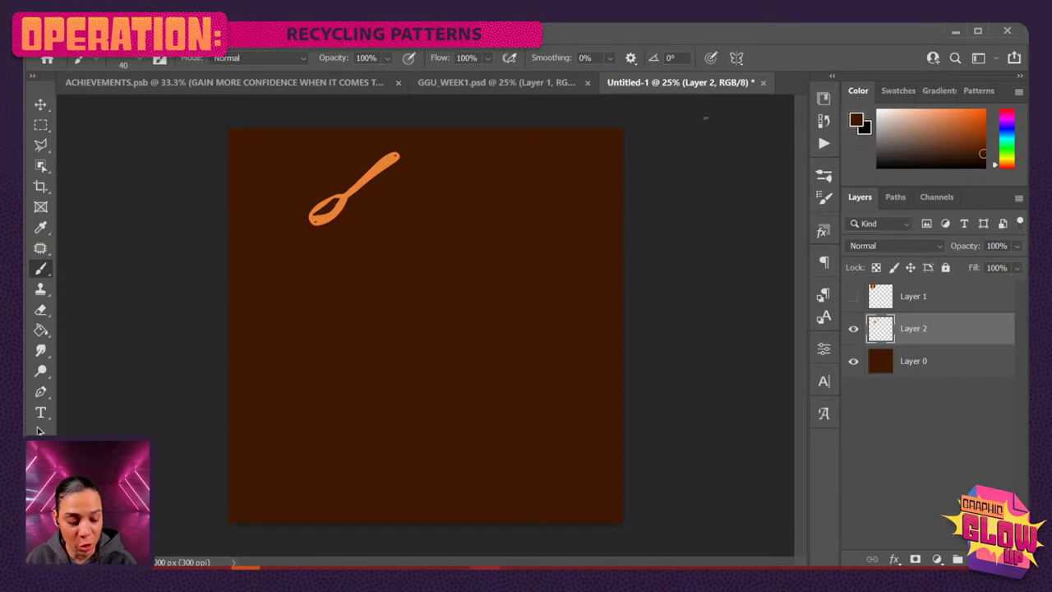
# Sample the spoon's orange and paint an upright three-tined fork in the right half of the canvas.
pyautogui.keyDown('alt'); pyautogui.click(380, 174); pyautogui.keyUp('alt')
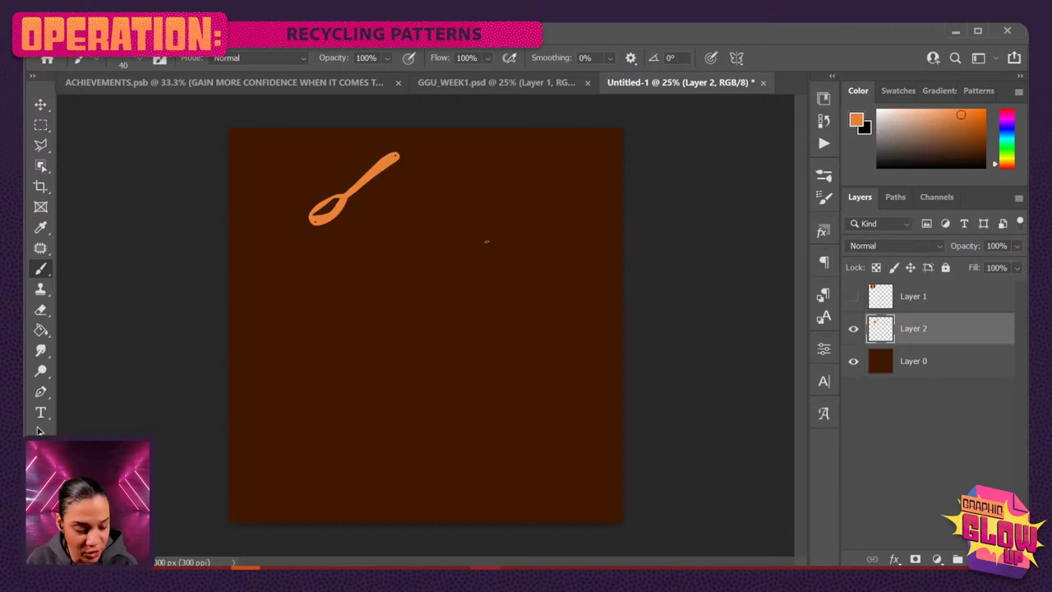
pyautogui.moveTo(487, 226)
pyautogui.mouseDown()
pyautogui.moveTo(510, 228)
pyautogui.moveTo(498, 258)
pyautogui.moveTo(488, 227)
pyautogui.moveTo(495, 256)
pyautogui.moveTo(508, 250)
pyautogui.moveTo(508, 224)
pyautogui.moveTo(493, 258)
pyautogui.moveTo(498, 314)
pyautogui.mouseUp()
pyautogui.moveTo(503, 264); pyautogui.dragTo(499, 326)
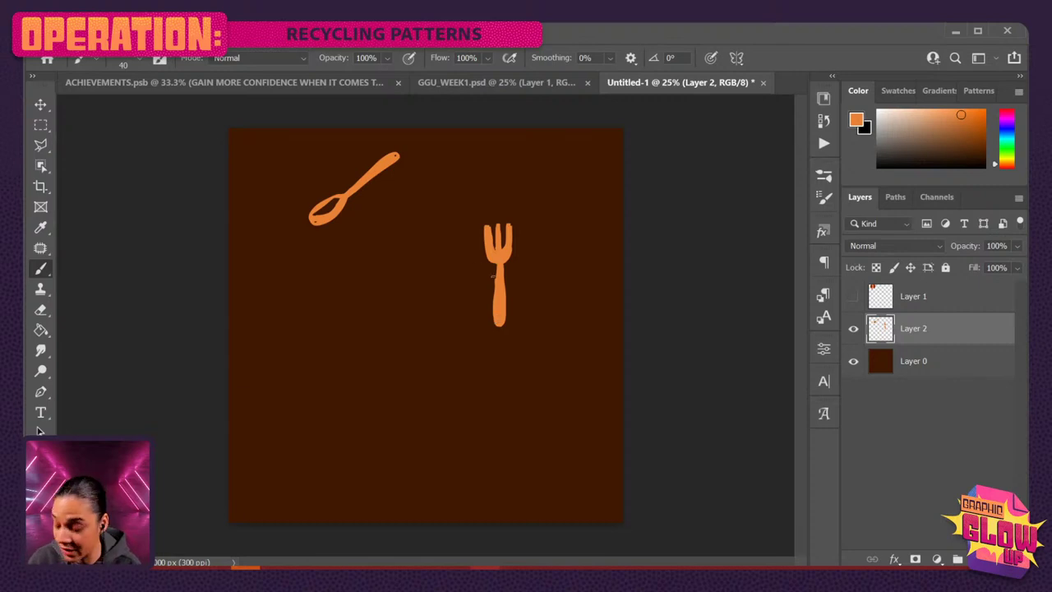
# Refine the fork's tines and handle by erasing excess orange and repainting the outer tine and handle end.
pyautogui.press('e')
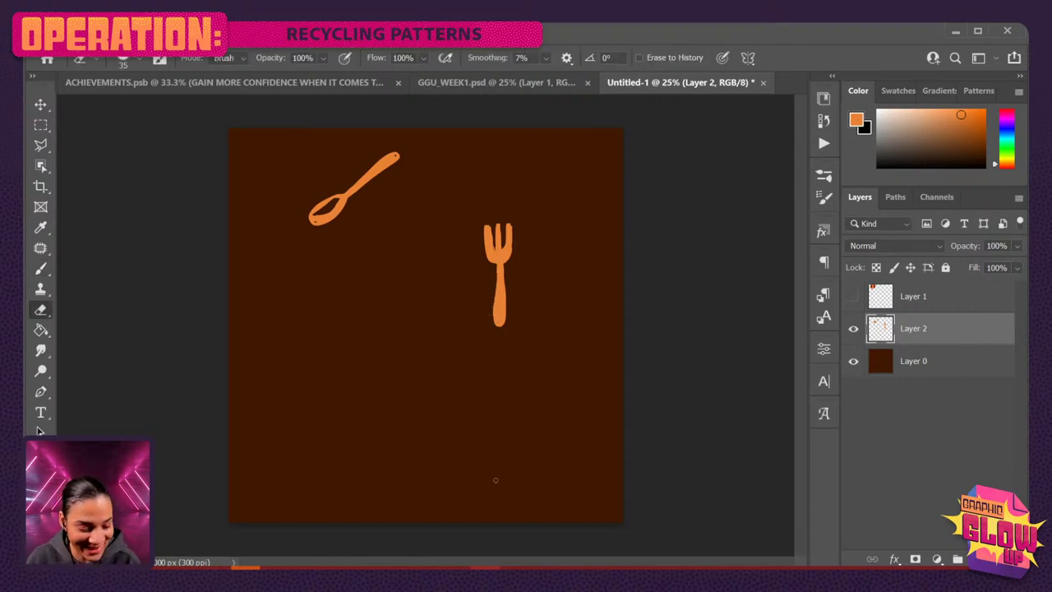
pyautogui.moveTo(493, 220)
pyautogui.mouseDown()
pyautogui.moveTo(494, 250)
pyautogui.moveTo(504, 250)
pyautogui.mouseUp()
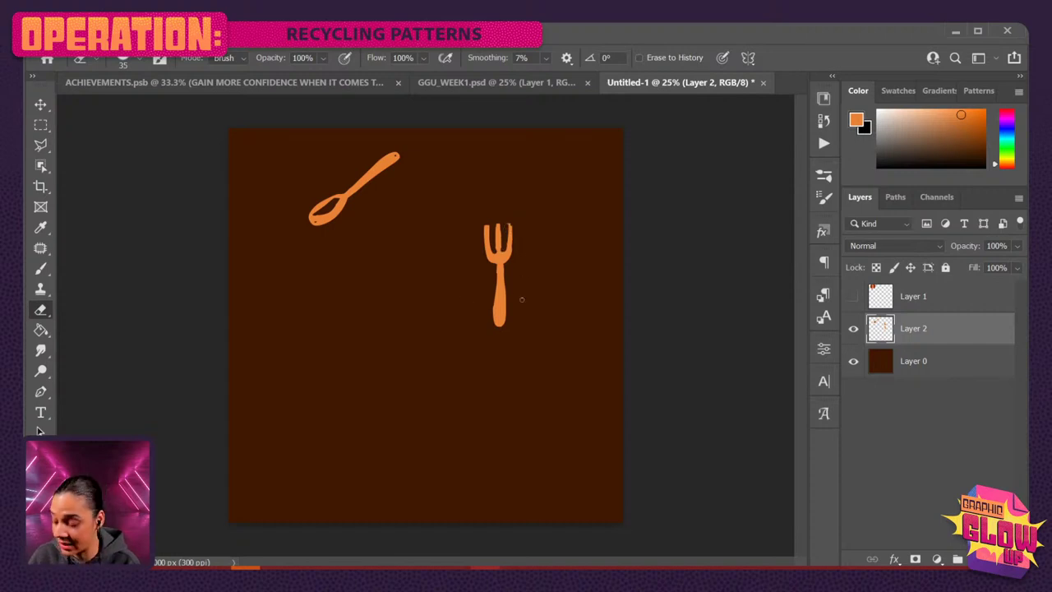
pyautogui.press('b')
pyautogui.moveTo(509, 225); pyautogui.dragTo(508, 250)
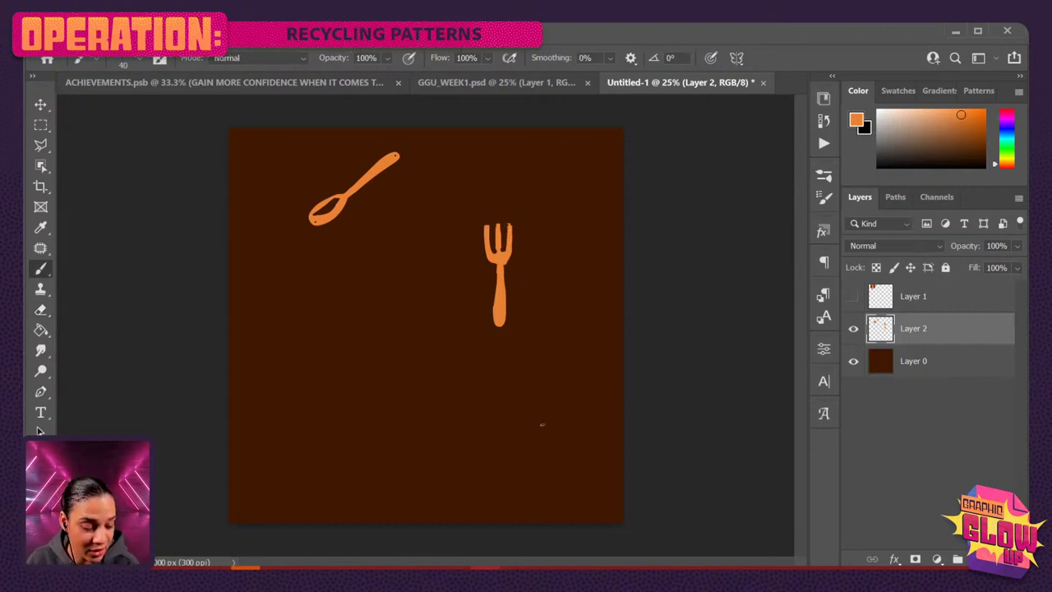
pyautogui.press('e')
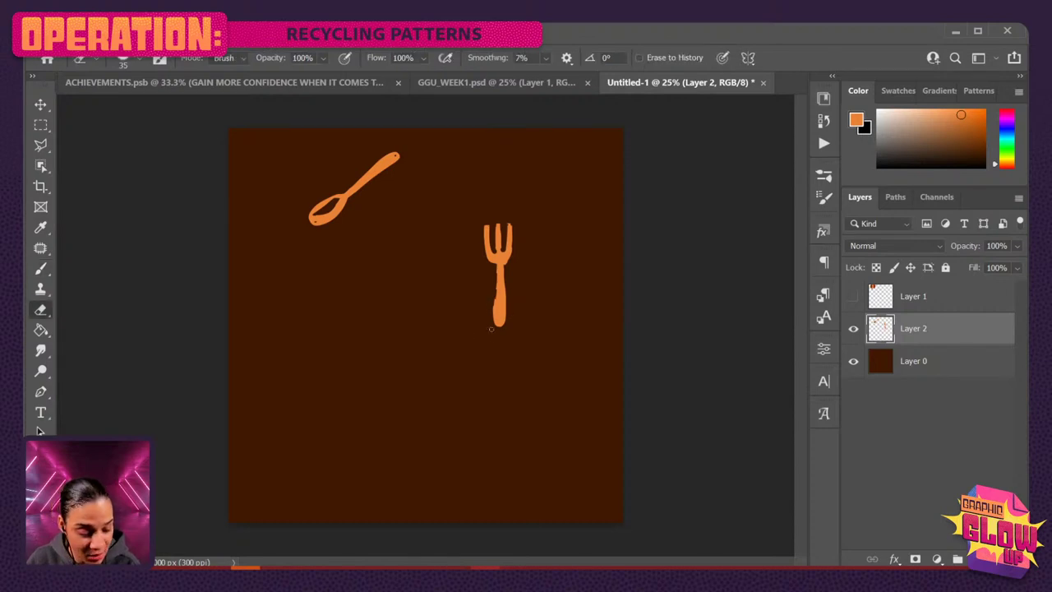
pyautogui.press('b')
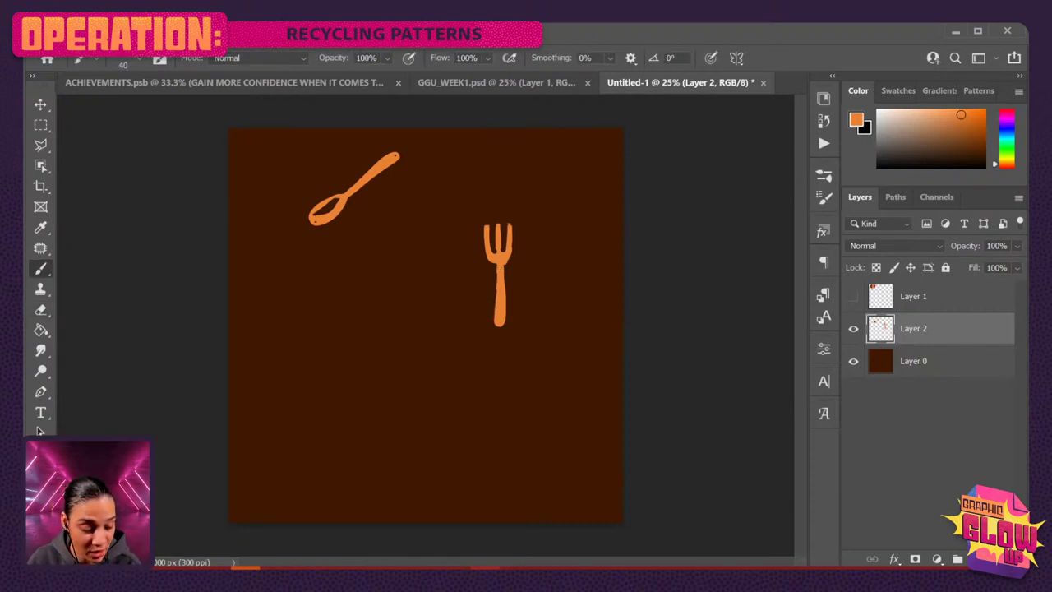
pyautogui.moveTo(500, 327); pyautogui.dragTo(507, 323)
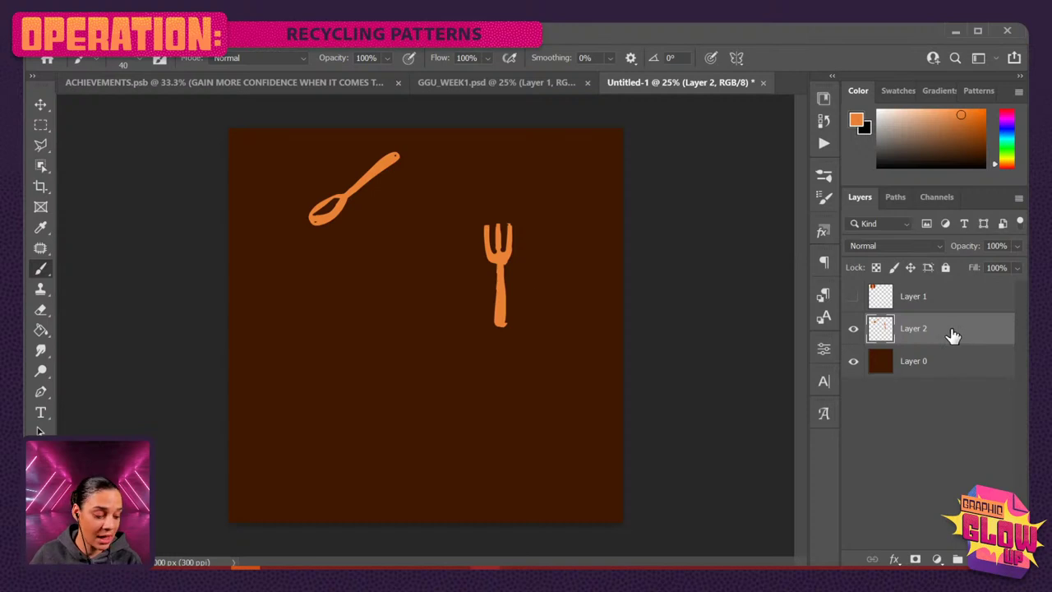
# Lasso the fork alone, rotate it so its tines point down, place it below and left of the spoon, and clear the selection.
pyautogui.hotkey('ctrl', 't')
pyautogui.press('Escape')
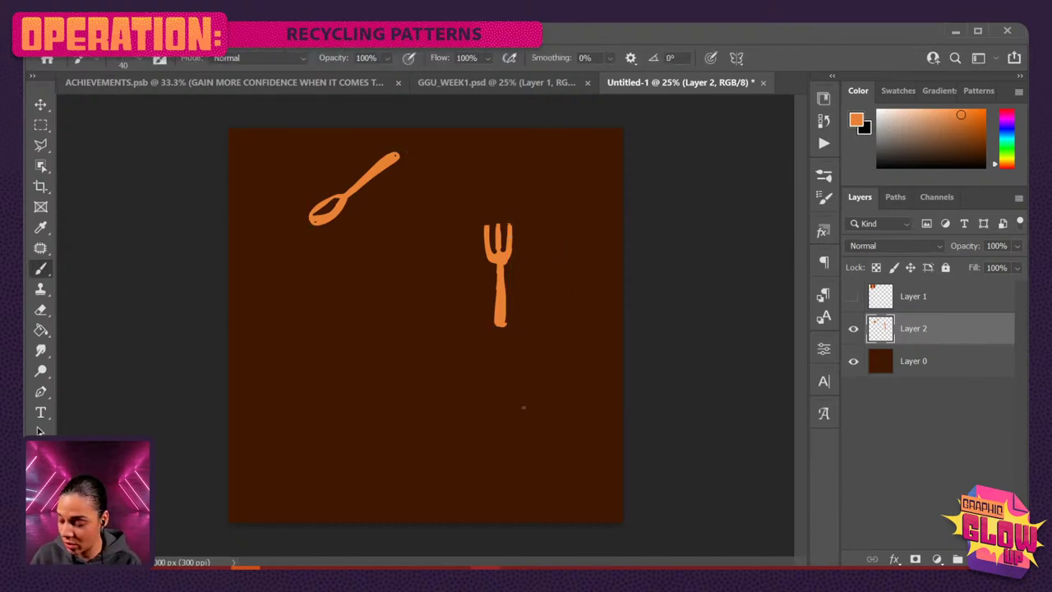
pyautogui.press('l')
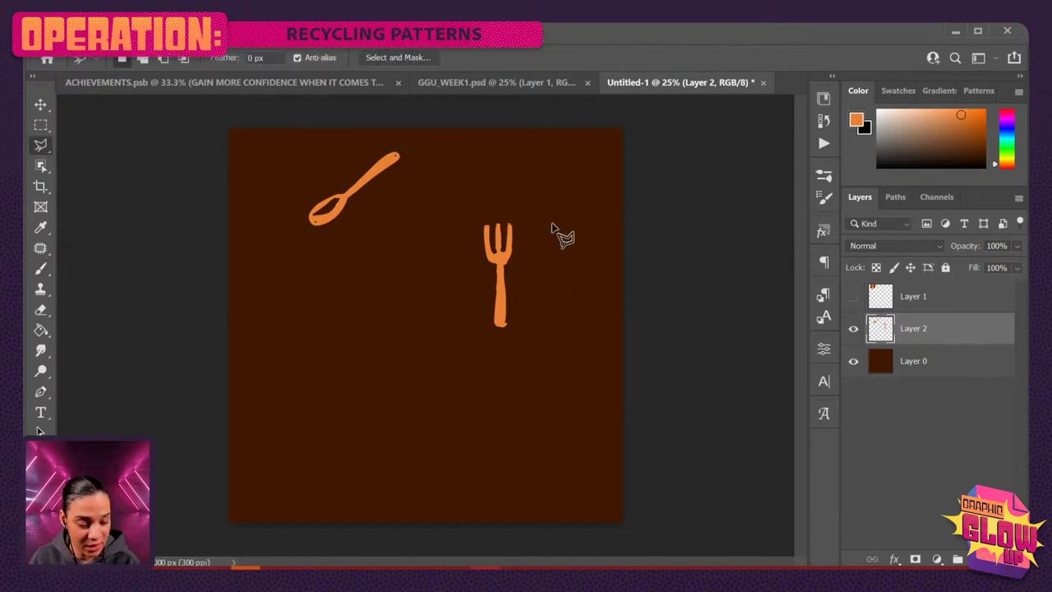
pyautogui.rightClick(41, 145)
pyautogui.click(123, 145)
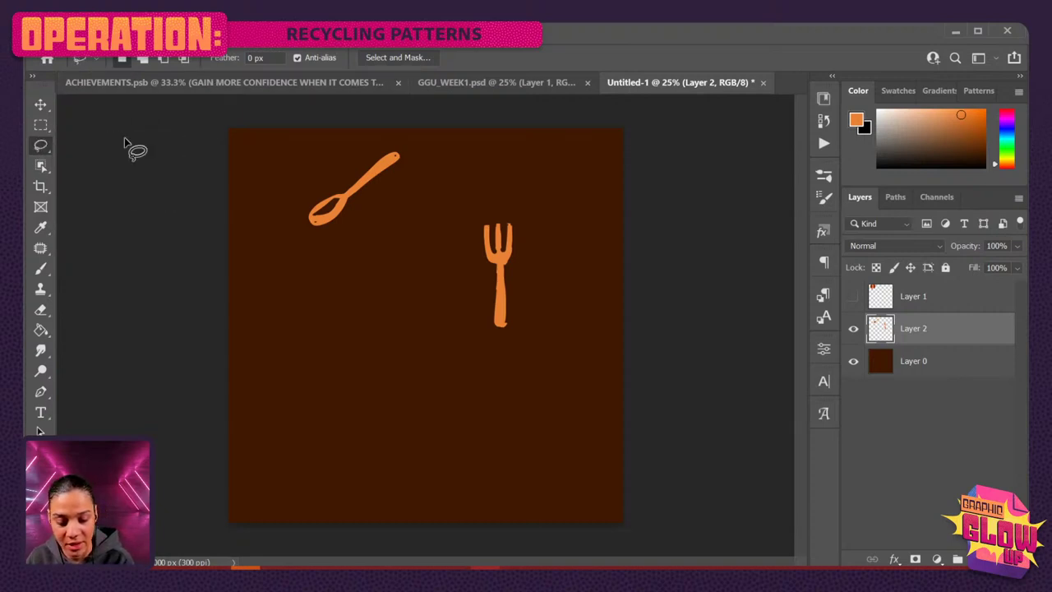
pyautogui.moveTo(483, 168)
pyautogui.mouseDown()
pyautogui.moveTo(457, 219)
pyautogui.moveTo(585, 242)
pyautogui.moveTo(487, 166)
pyautogui.mouseUp()
pyautogui.hotkey('ctrl', 't')
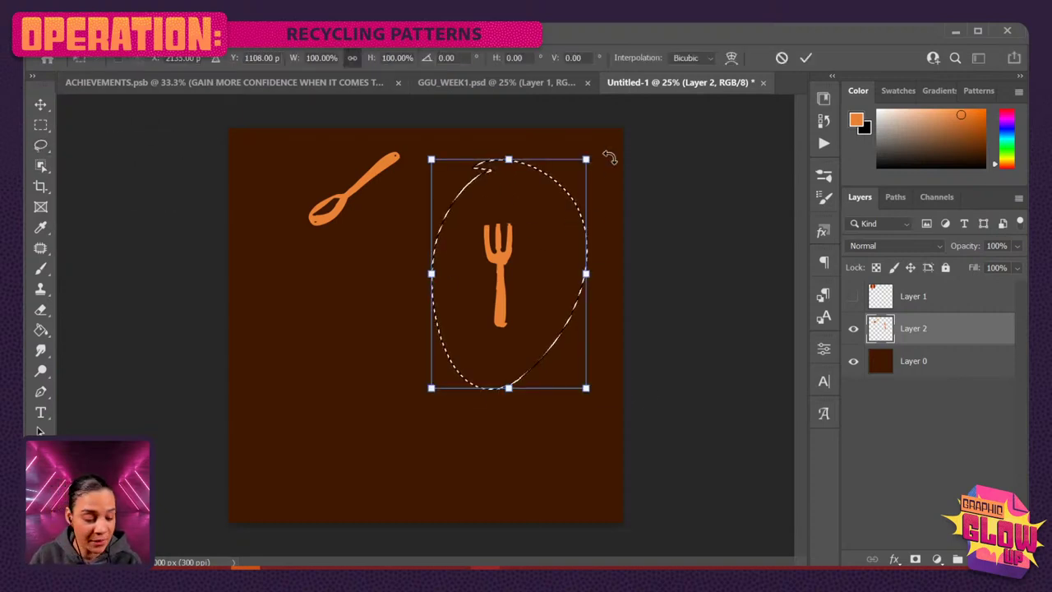
pyautogui.moveTo(610, 157)
pyautogui.mouseDown()
pyautogui.moveTo(587, 353)
pyautogui.moveTo(477, 403)
pyautogui.moveTo(422, 322)
pyautogui.moveTo(501, 370)
pyautogui.mouseUp()
pyautogui.moveTo(534, 302); pyautogui.dragTo(305, 289)
pyautogui.press('Return')
pyautogui.hotkey('ctrl', 'd')
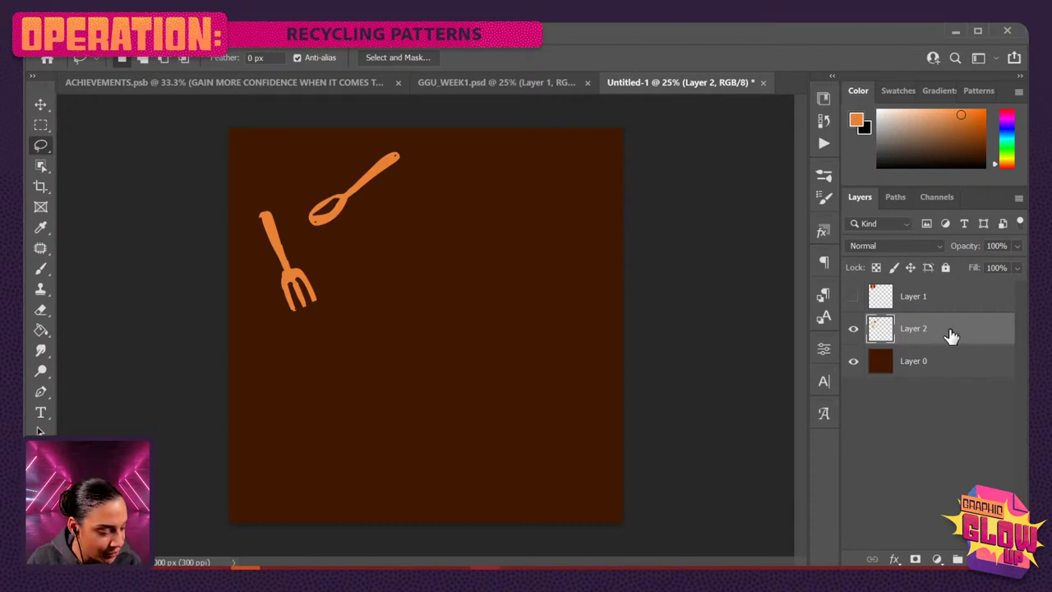
# Paint a straight vertical orange line as the knife's back edge near the canvas's center, undoing the uneven attempts.
pyautogui.press('b')
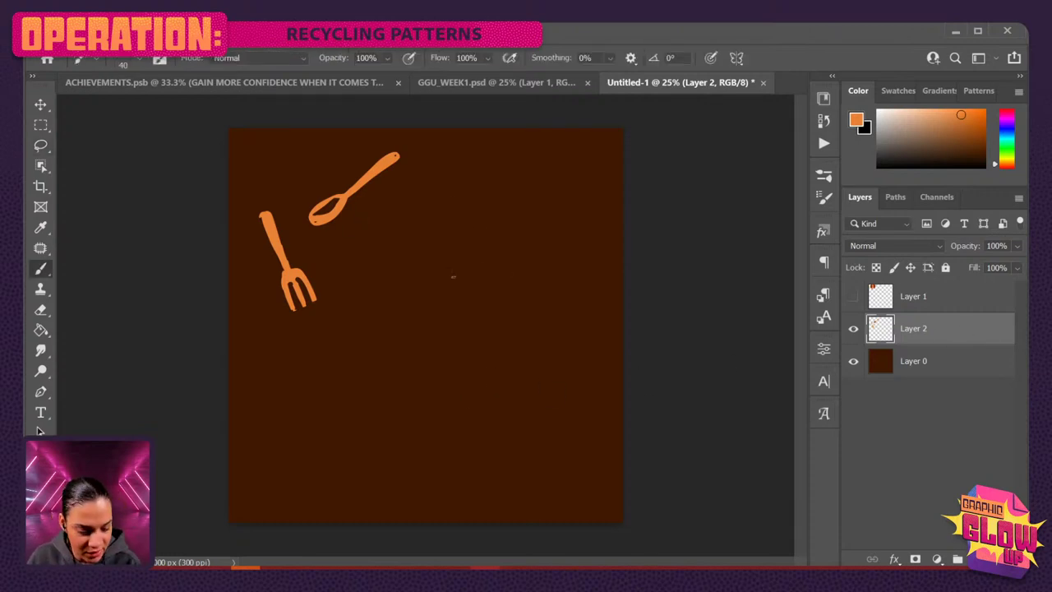
pyautogui.moveTo(443, 222); pyautogui.dragTo(441, 316)
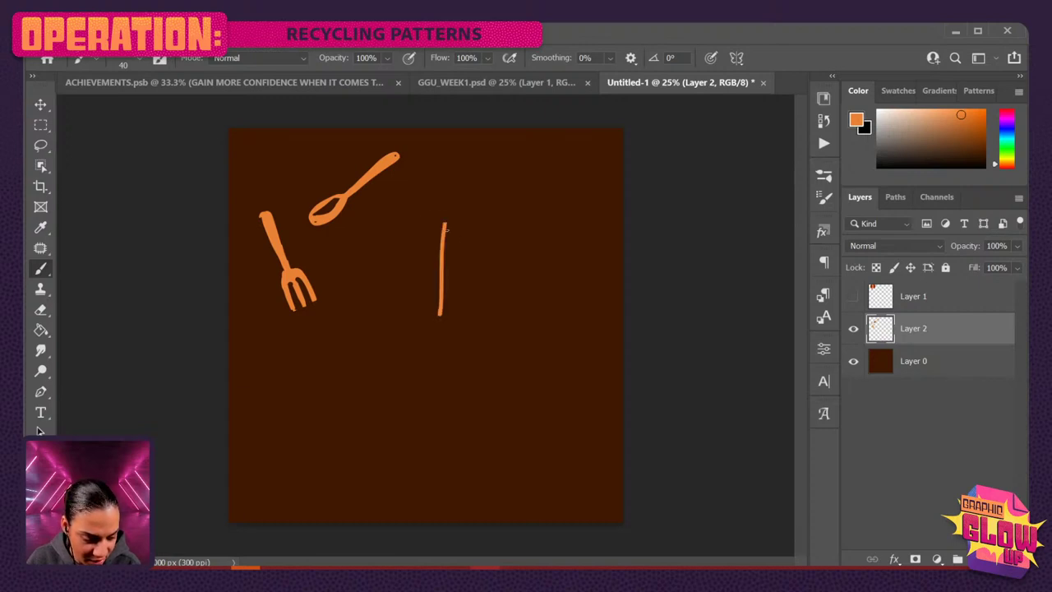
pyautogui.hotkey('ctrl', 'z')
pyautogui.moveTo(444, 217); pyautogui.dragTo(443, 250)
pyautogui.hotkey('ctrl', 'z')
pyautogui.moveTo(444, 212); pyautogui.dragTo(444, 345)
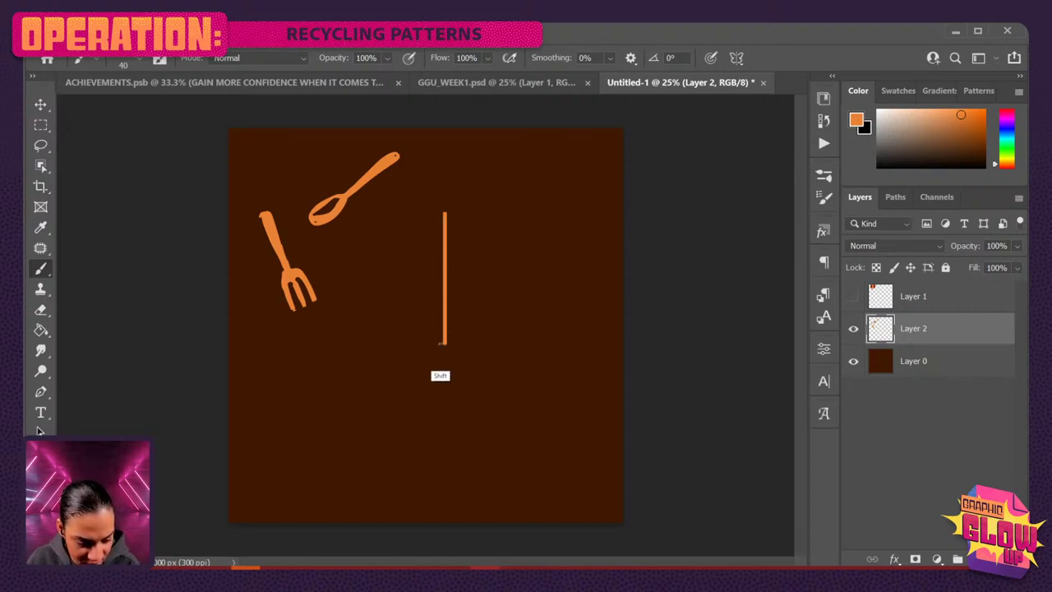
# Paint the knife's curved blade and flared handle along the right side of the straight vertical line.
pyautogui.moveTo(444, 212)
pyautogui.mouseDown()
pyautogui.moveTo(449, 291)
pyautogui.moveTo(461, 286)
pyautogui.moveTo(449, 282)
pyautogui.moveTo(448, 225)
pyautogui.mouseUp()
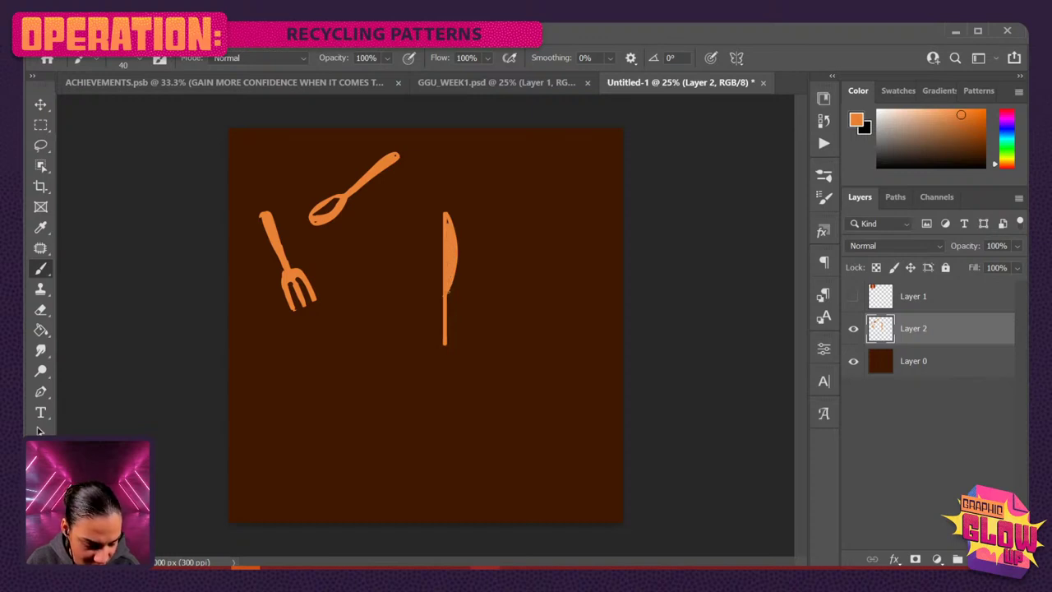
pyautogui.moveTo(448, 287); pyautogui.dragTo(451, 347)
pyautogui.moveTo(449, 304)
pyautogui.mouseDown()
pyautogui.moveTo(449, 341)
pyautogui.moveTo(450, 320)
pyautogui.mouseUp()
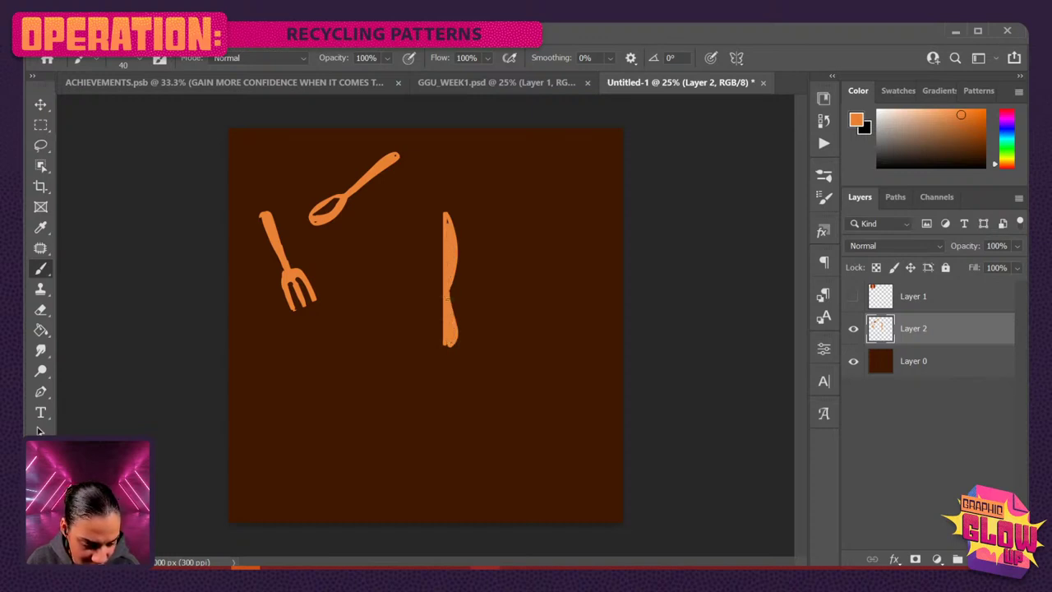
# Trim the knife's lower blade, neck and handle with the Eraser, and repaint the neck with orange.
pyautogui.press('e')
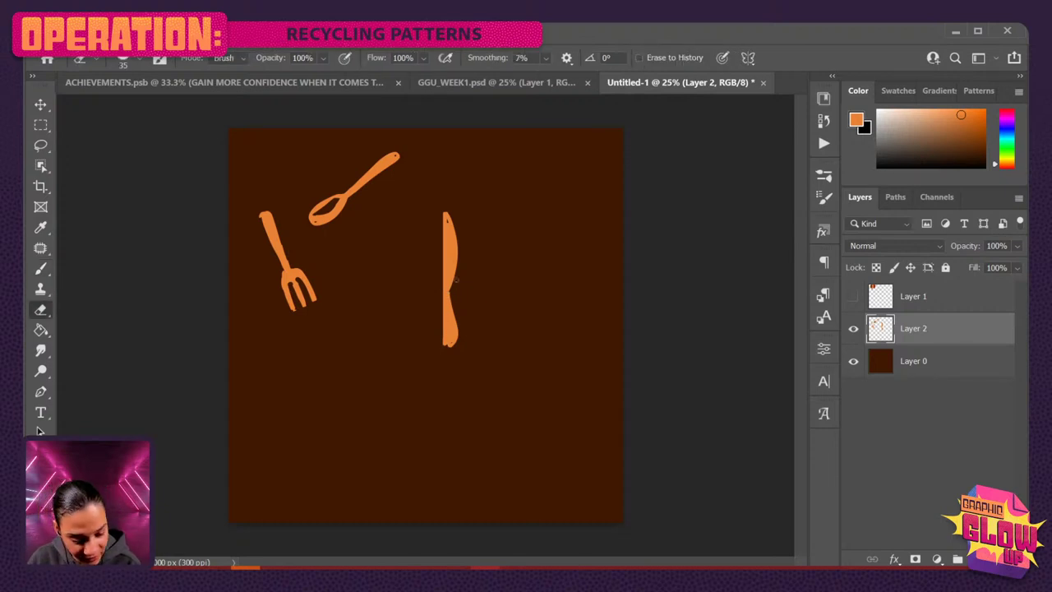
pyautogui.moveTo(460, 248)
pyautogui.mouseDown()
pyautogui.moveTo(448, 280)
pyautogui.moveTo(462, 341)
pyautogui.moveTo(460, 327)
pyautogui.moveTo(445, 348)
pyautogui.mouseUp()
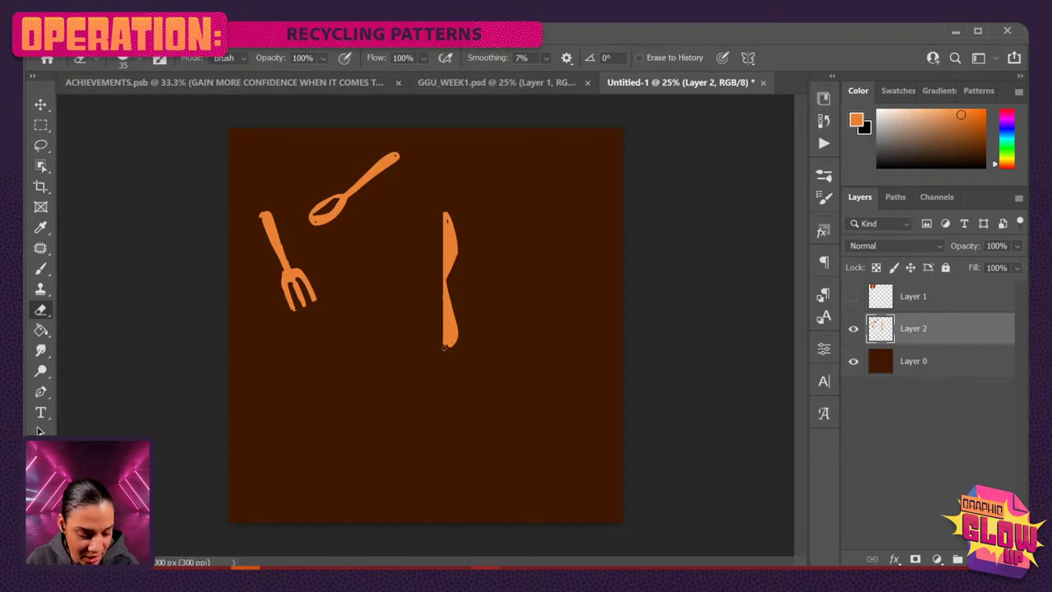
pyautogui.moveTo(452, 306); pyautogui.dragTo(453, 344)
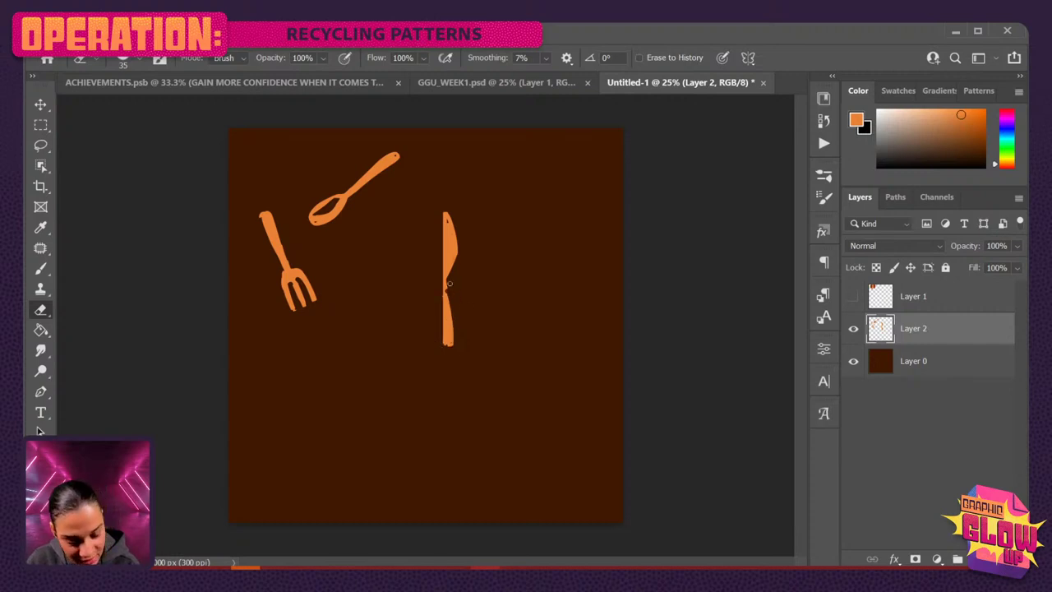
pyautogui.press('b')
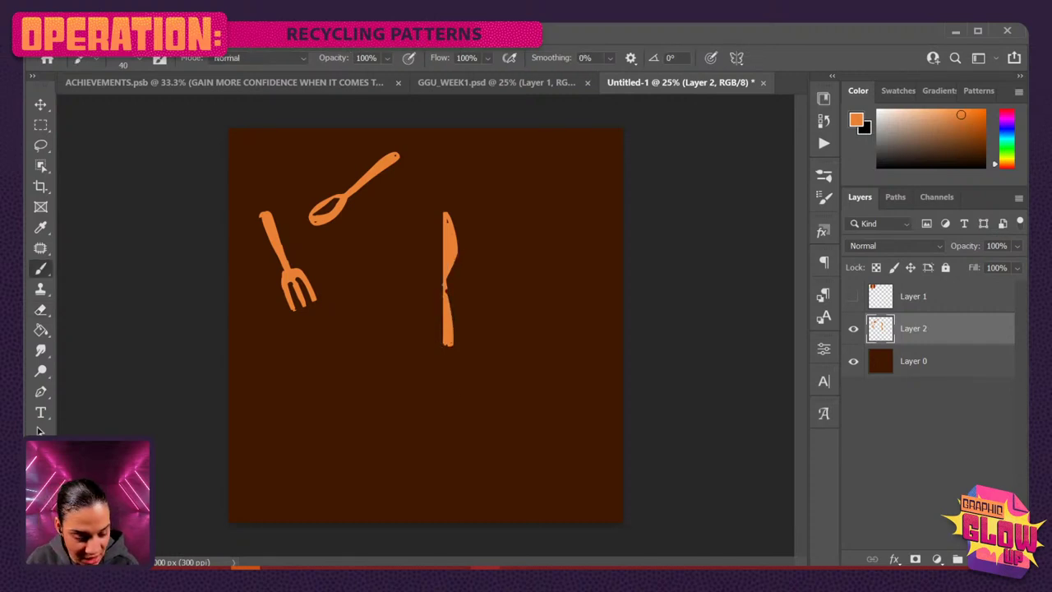
pyautogui.moveTo(448, 289); pyautogui.dragTo(449, 314)
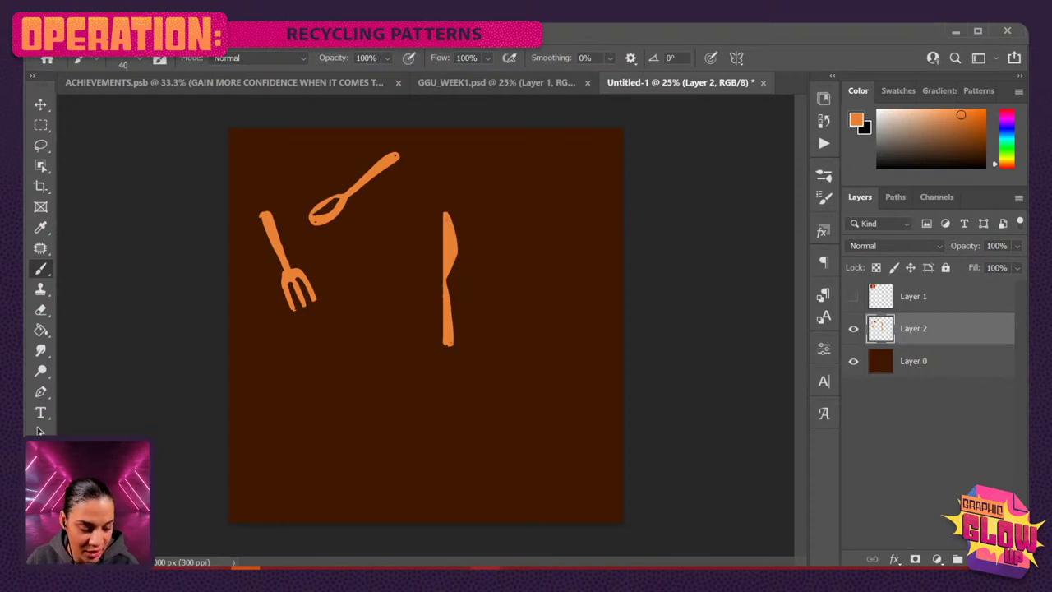
# Set the brush size to 25 and paint the end of the knife's blade into a pointed tip.
pyautogui.press('[')
pyautogui.press('[')
pyautogui.press('[')
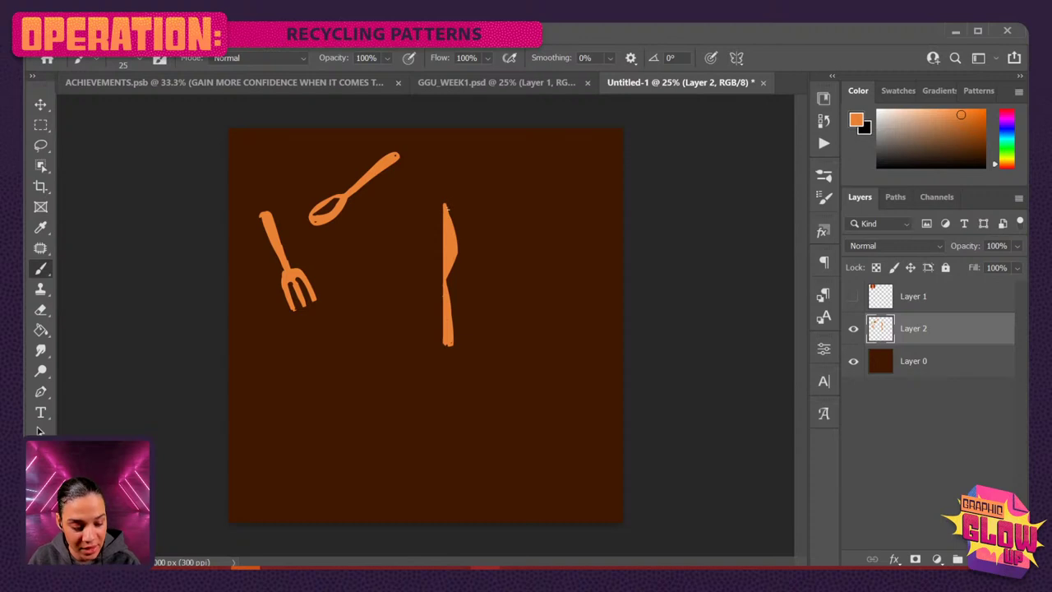
# Paint thin stripes in the sampled dark brown background color across the knife's handle near its neck and end, undoing the first diagonal attempts.
pyautogui.hotkey('ctrl', '+')
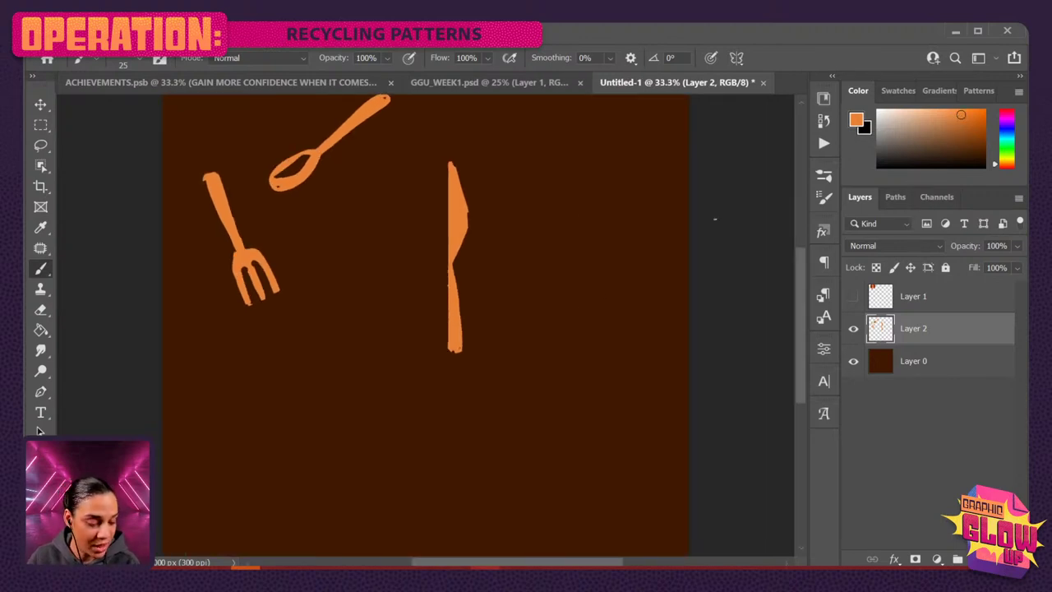
pyautogui.keyDown('alt'); pyautogui.click(490, 288); pyautogui.keyUp('alt')
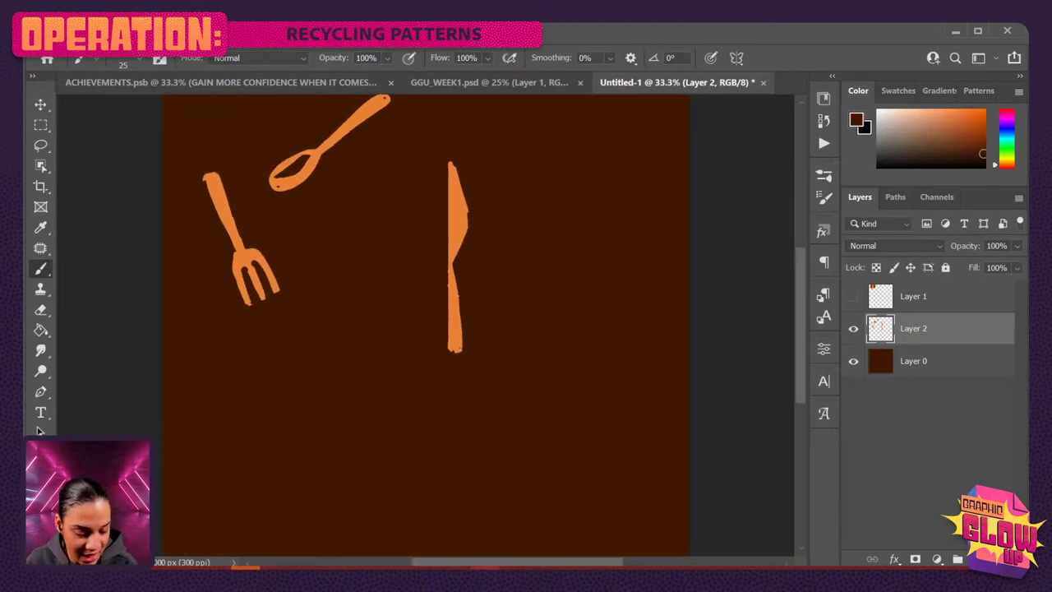
pyautogui.moveTo(448, 311)
pyautogui.mouseDown()
pyautogui.moveTo(461, 301)
pyautogui.moveTo(461, 316)
pyautogui.mouseUp()
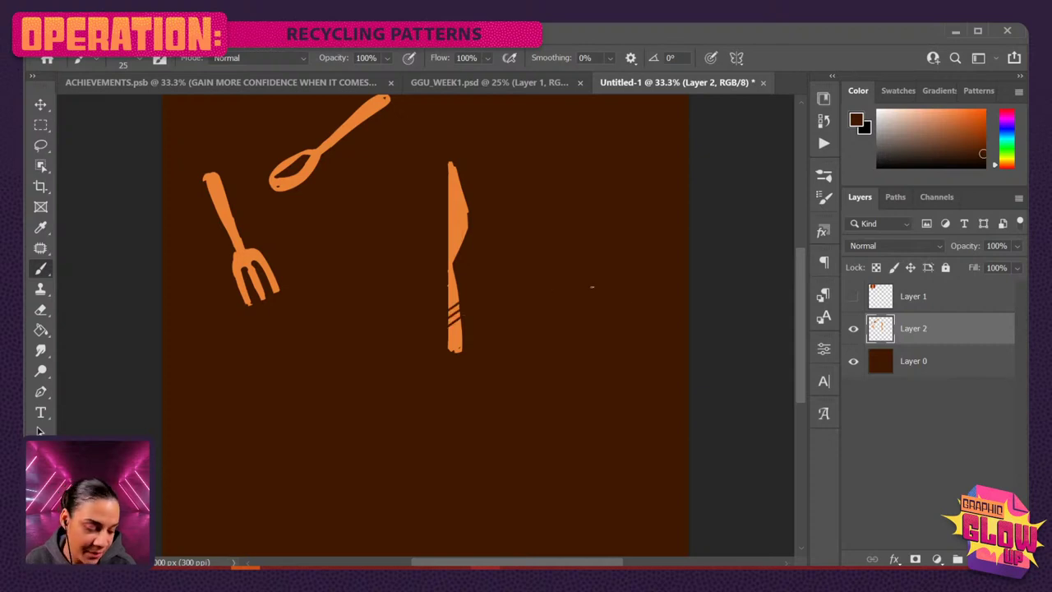
pyautogui.hotkey('ctrl', 'z')
pyautogui.hotkey('ctrl', 'z')
pyautogui.hotkey('ctrl', 'z')
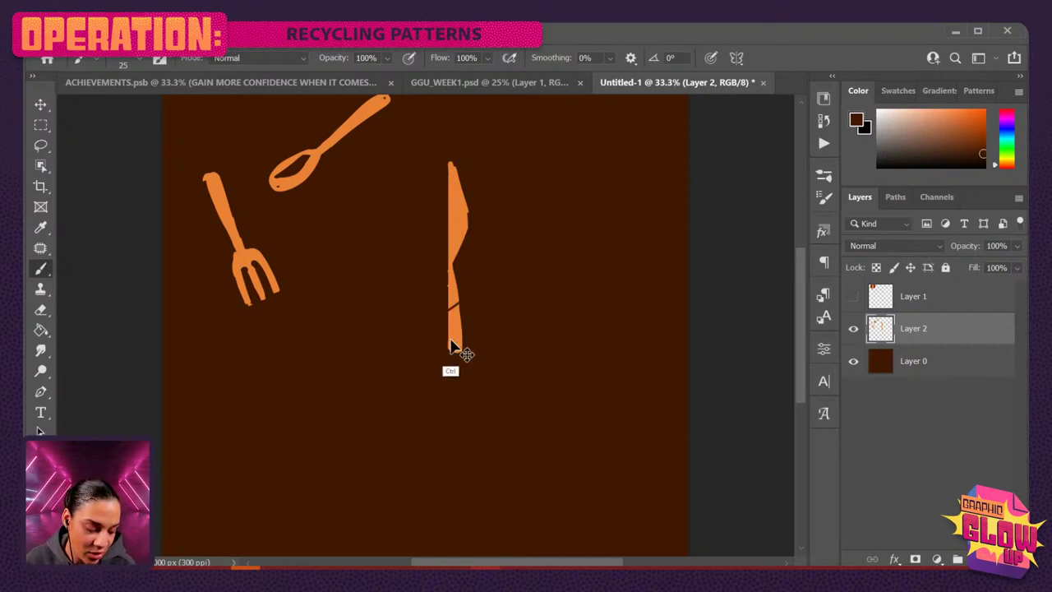
pyautogui.moveTo(448, 342); pyautogui.dragTo(463, 341)
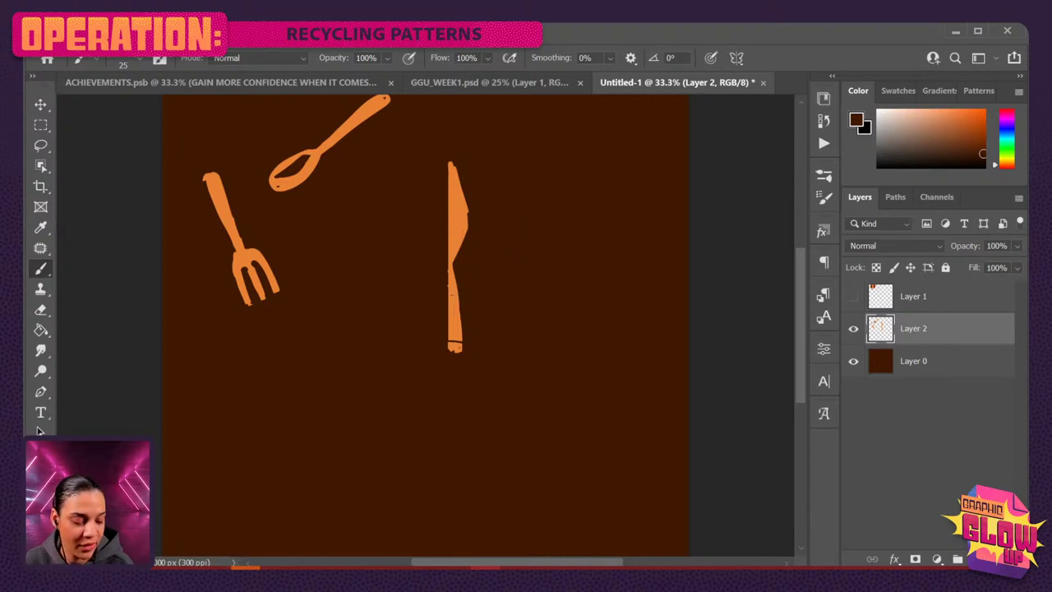
pyautogui.moveTo(448, 295); pyautogui.dragTo(459, 293)
pyautogui.moveTo(448, 300); pyautogui.dragTo(461, 306)
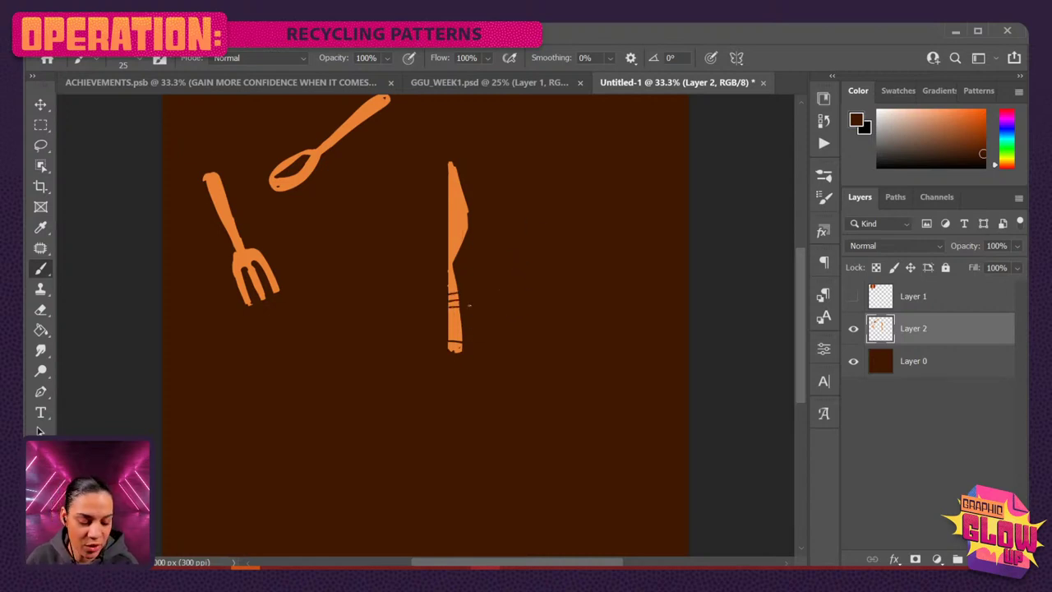
# Paint matching thin dark brown stripes across the handles of the fork and the spoon.
pyautogui.moveTo(208, 185)
pyautogui.mouseDown()
pyautogui.moveTo(263, 226)
pyautogui.moveTo(233, 221)
pyautogui.mouseUp()
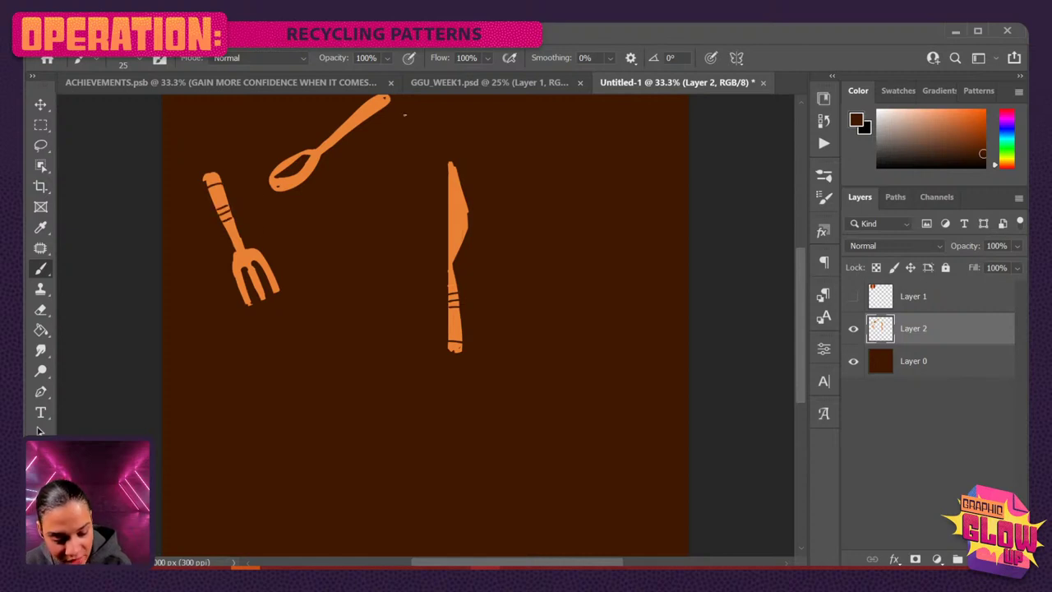
pyautogui.moveTo(374, 104)
pyautogui.mouseDown()
pyautogui.moveTo(386, 101)
pyautogui.moveTo(357, 119)
pyautogui.mouseUp()
pyautogui.moveTo(344, 132); pyautogui.dragTo(353, 124)
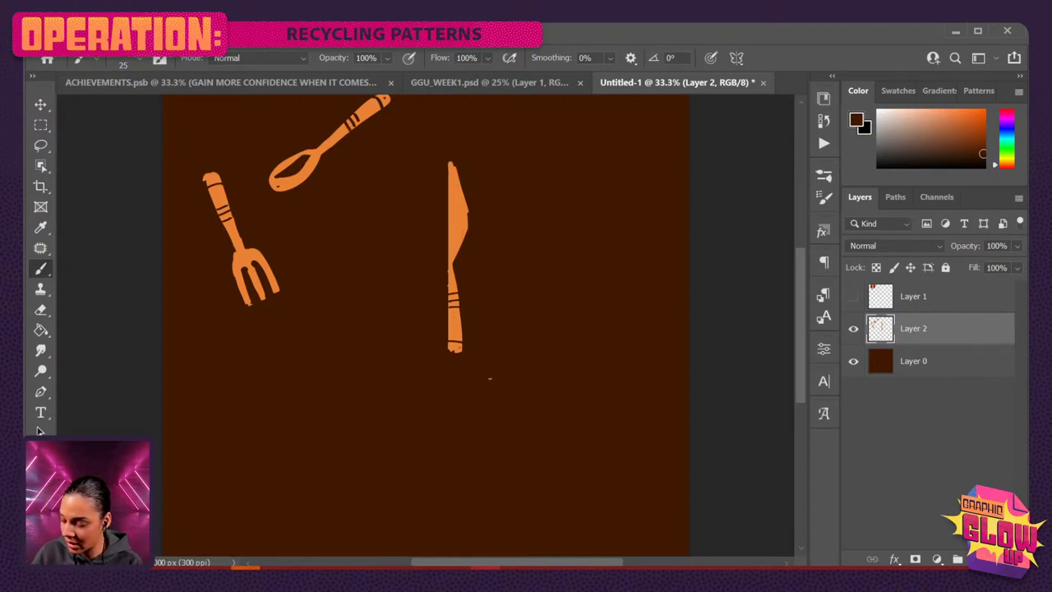
# Lasso the knife, scale it to about 83%, rotate it about 25° clockwise, place it below the spoon, and clear the selection.
pyautogui.press('l')
pyautogui.moveTo(453, 148); pyautogui.dragTo(449, 131)
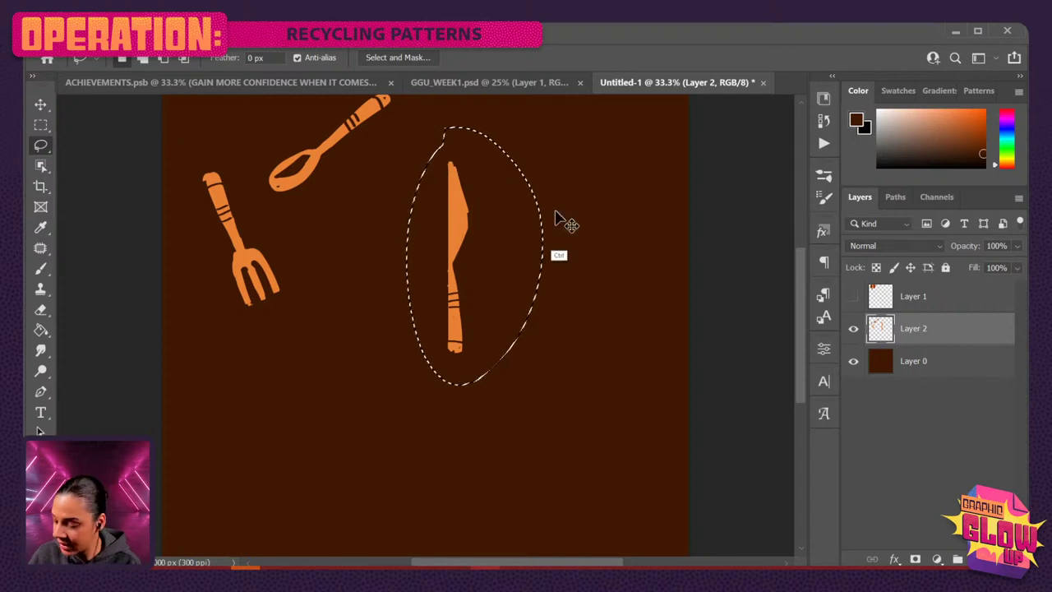
pyautogui.hotkey('ctrl', 't')
pyautogui.moveTo(542, 127); pyautogui.dragTo(520, 170)
pyautogui.moveTo(476, 290); pyautogui.dragTo(395, 251)
pyautogui.moveTo(460, 198); pyautogui.dragTo(505, 228)
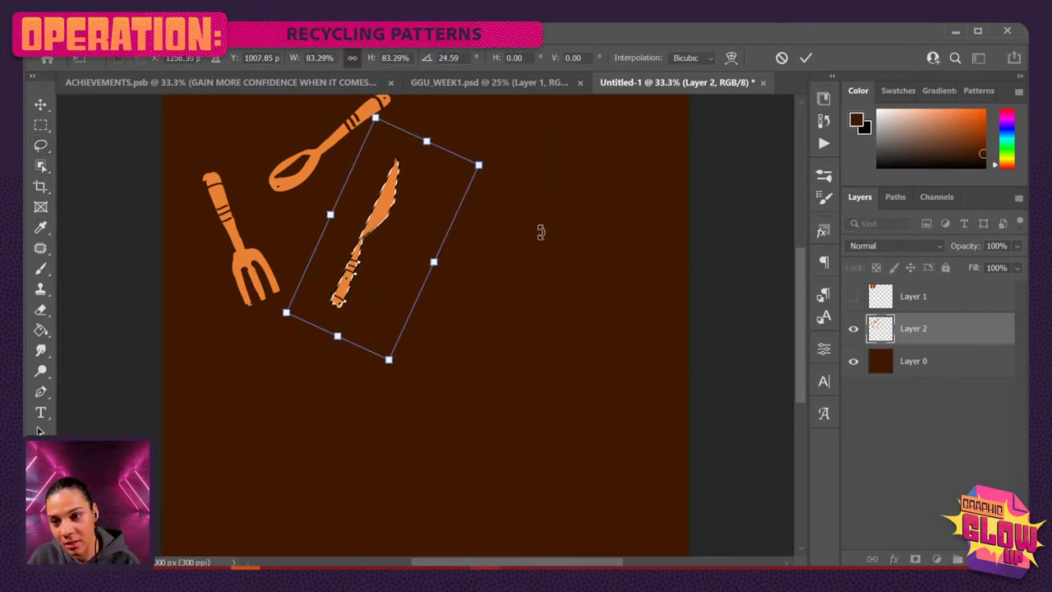
pyautogui.press('Return')
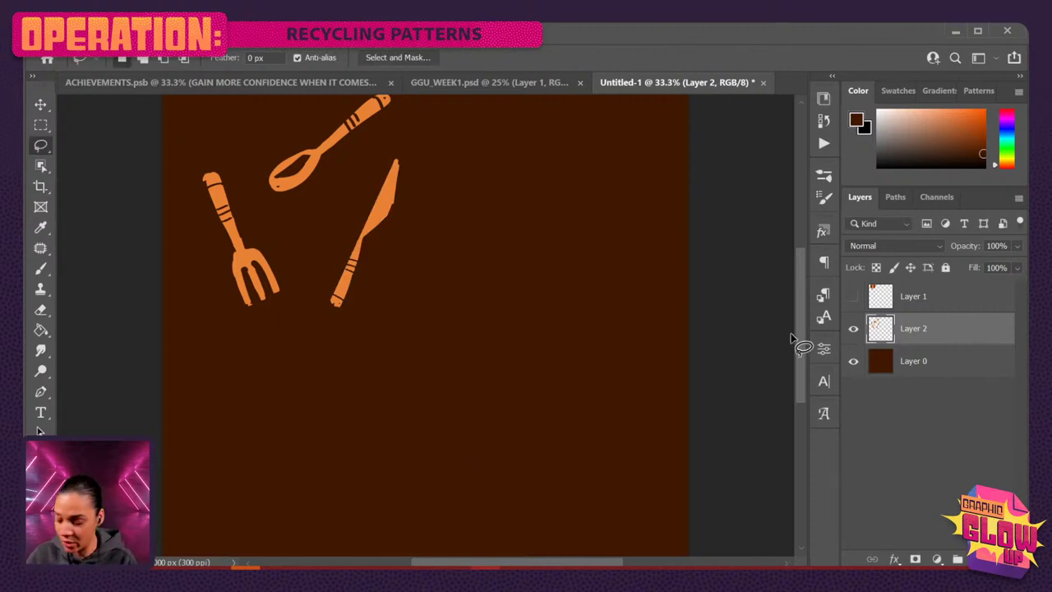
pyautogui.hotkey('ctrl', 'd')
# Add a new layer above the cutlery and sample the cream swatch from Layer 1, hiding Layer 1 again.
pyautogui.hotkey('ctrl', 'shift', 'alt', 'n')
pyautogui.click(853, 296)
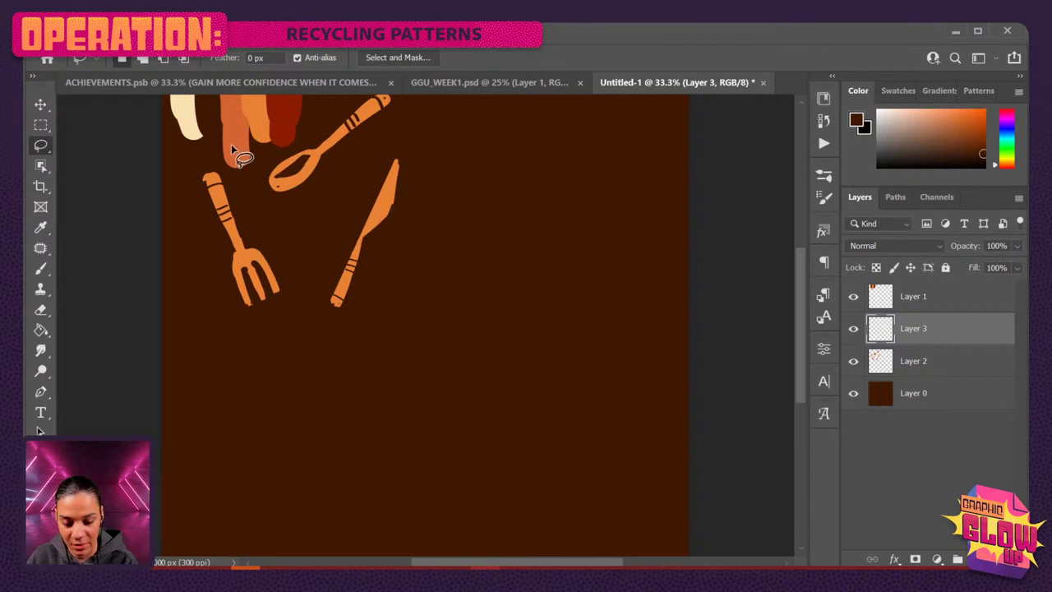
pyautogui.press('b')
pyautogui.keyDown('alt'); pyautogui.click(191, 119); pyautogui.keyUp('alt')
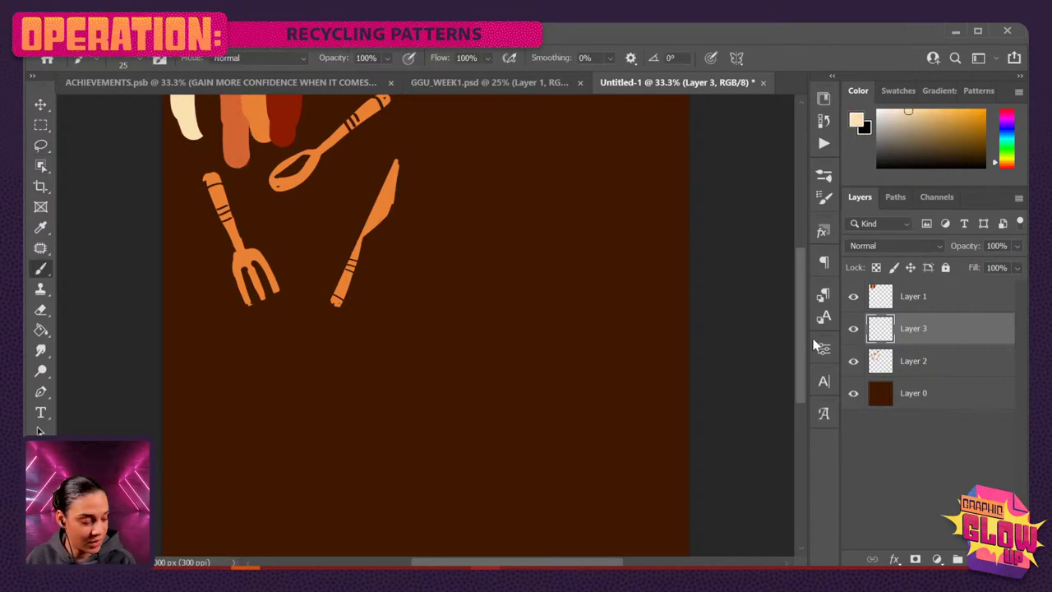
pyautogui.click(853, 296)
pyautogui.press(']')
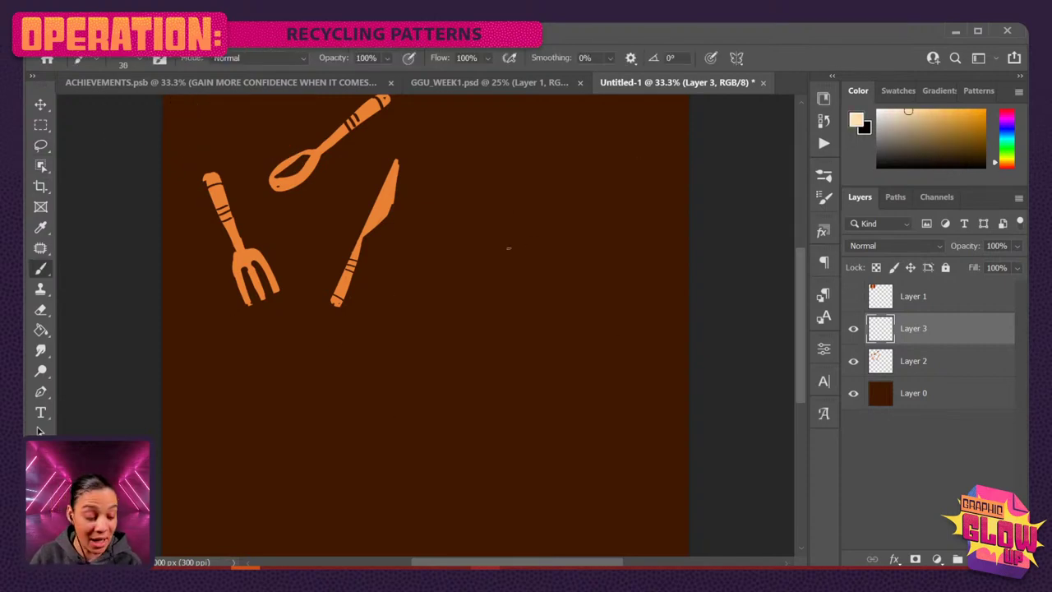
# Paint a filled cream mug with a curved rim, rounded base and looped handle in the empty area beyond the knife, using brush size 50.
pyautogui.moveTo(601, 237); pyautogui.dragTo(541, 245)
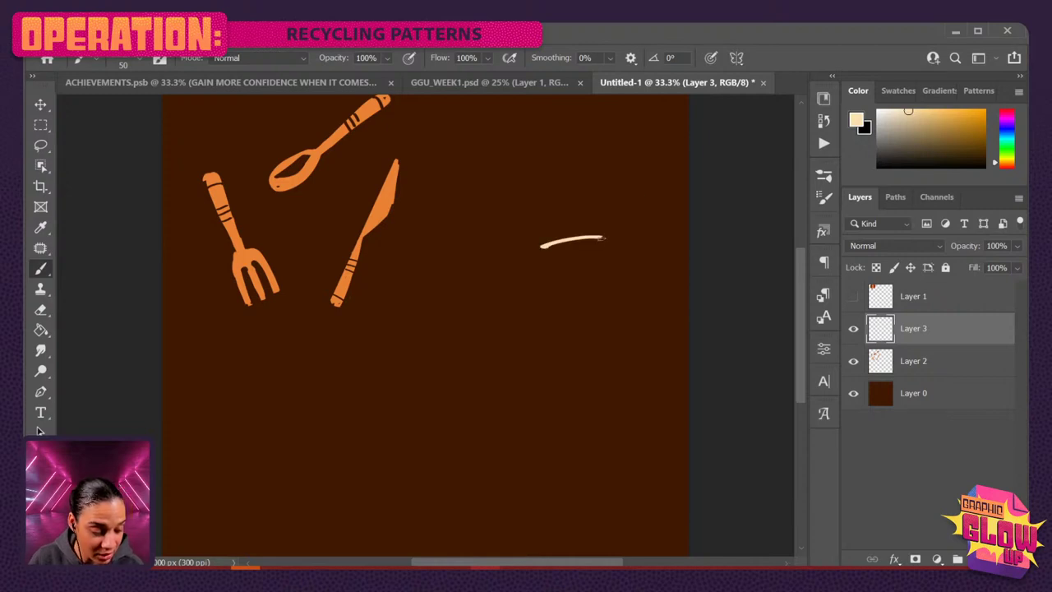
pyautogui.moveTo(604, 239); pyautogui.dragTo(608, 347)
pyautogui.hotkey('ctrl', 'z')
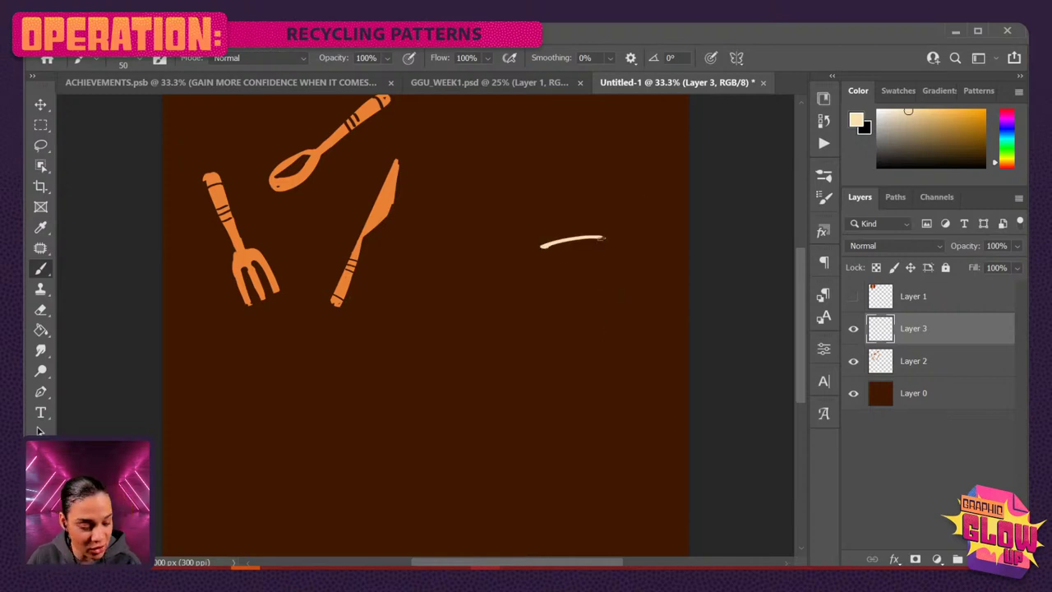
pyautogui.moveTo(604, 238); pyautogui.dragTo(608, 303)
pyautogui.moveTo(542, 244)
pyautogui.mouseDown()
pyautogui.moveTo(552, 300)
pyautogui.moveTo(613, 301)
pyautogui.mouseUp()
pyautogui.moveTo(603, 249)
pyautogui.mouseDown()
pyautogui.moveTo(551, 247)
pyautogui.moveTo(559, 300)
pyautogui.moveTo(569, 254)
pyautogui.moveTo(596, 304)
pyautogui.moveTo(598, 242)
pyautogui.moveTo(587, 240)
pyautogui.moveTo(577, 280)
pyautogui.moveTo(565, 261)
pyautogui.moveTo(590, 248)
pyautogui.moveTo(562, 255)
pyautogui.moveTo(567, 297)
pyautogui.moveTo(600, 302)
pyautogui.moveTo(576, 306)
pyautogui.moveTo(600, 299)
pyautogui.moveTo(555, 272)
pyautogui.moveTo(549, 290)
pyautogui.mouseUp()
pyautogui.hotkey('ctrl', 'z')
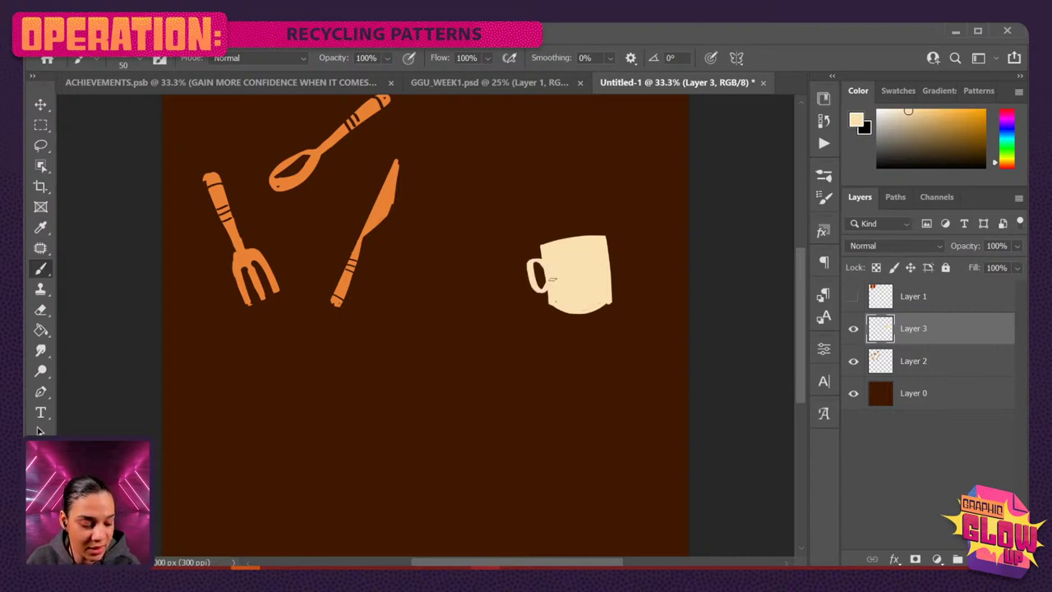
# Show the palette swatches on Layer 1, sample the dark red, and paint the drink inside the mug's rim.
pyautogui.keyDown('alt'); pyautogui.click(477, 248); pyautogui.keyUp('alt')
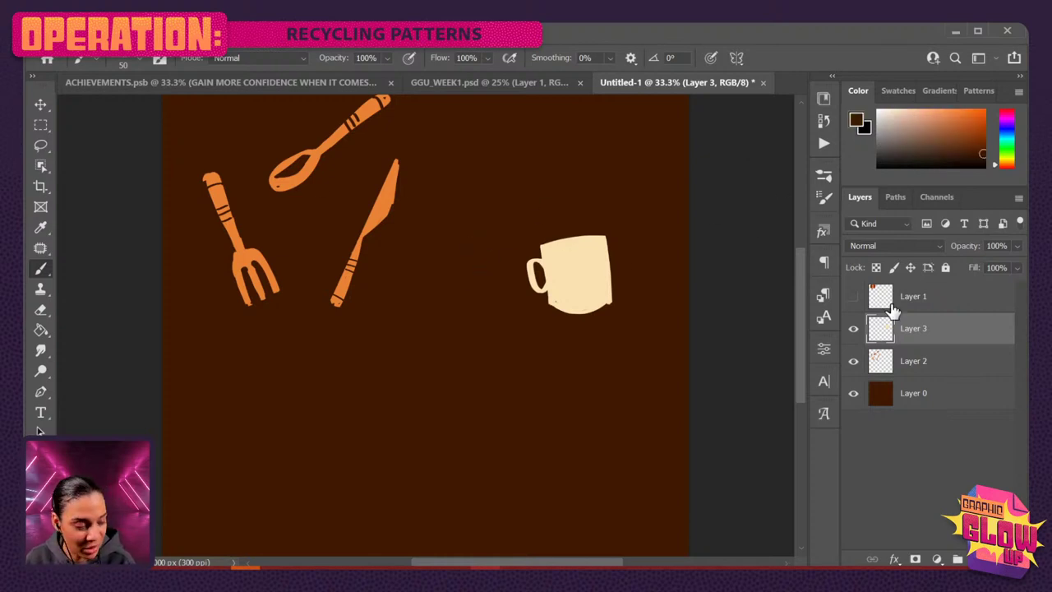
pyautogui.click(854, 297)
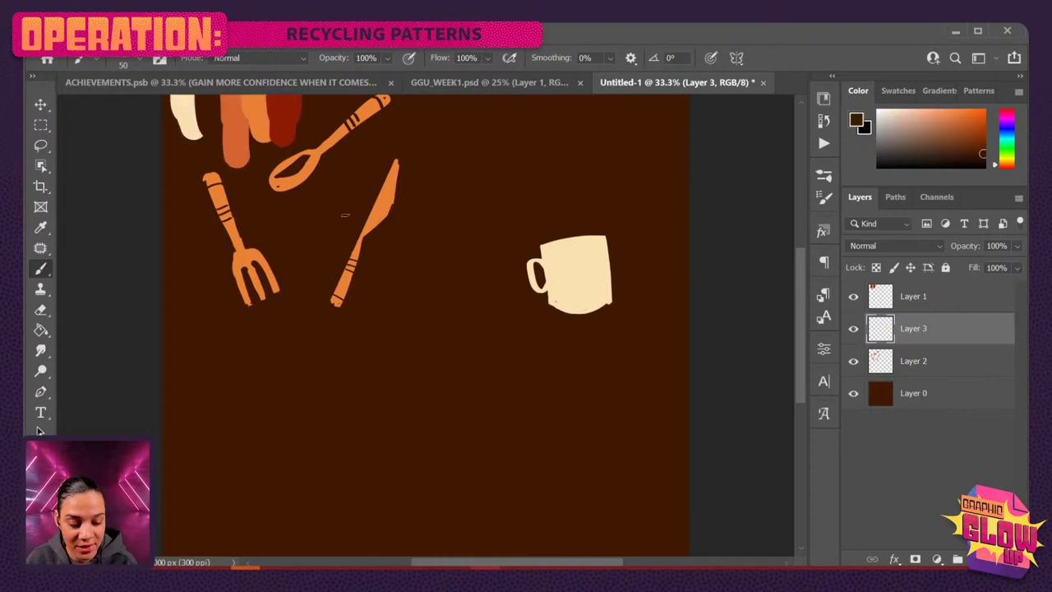
pyautogui.keyDown('alt'); pyautogui.click(282, 120); pyautogui.keyUp('alt')
pyautogui.moveTo(593, 238)
pyautogui.mouseDown()
pyautogui.moveTo(554, 246)
pyautogui.moveTo(593, 254)
pyautogui.moveTo(598, 239)
pyautogui.moveTo(554, 246)
pyautogui.mouseUp()
pyautogui.hotkey('ctrl', 'z')
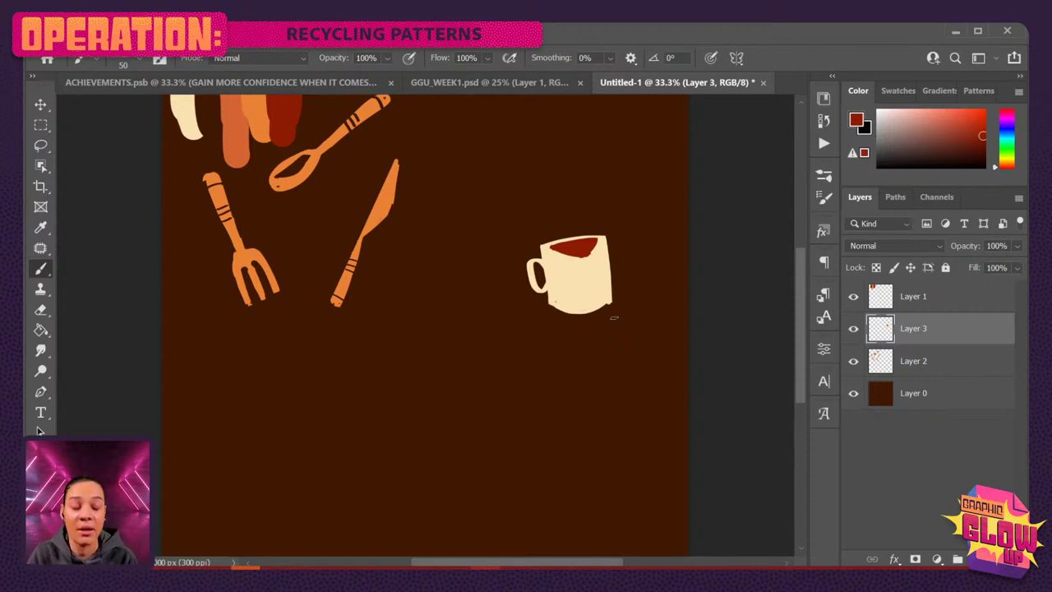
# Separate the mug's handle from its body with a thin dark brown line at brush size 25.
pyautogui.keyDown('alt'); pyautogui.click(596, 252); pyautogui.keyUp('alt')
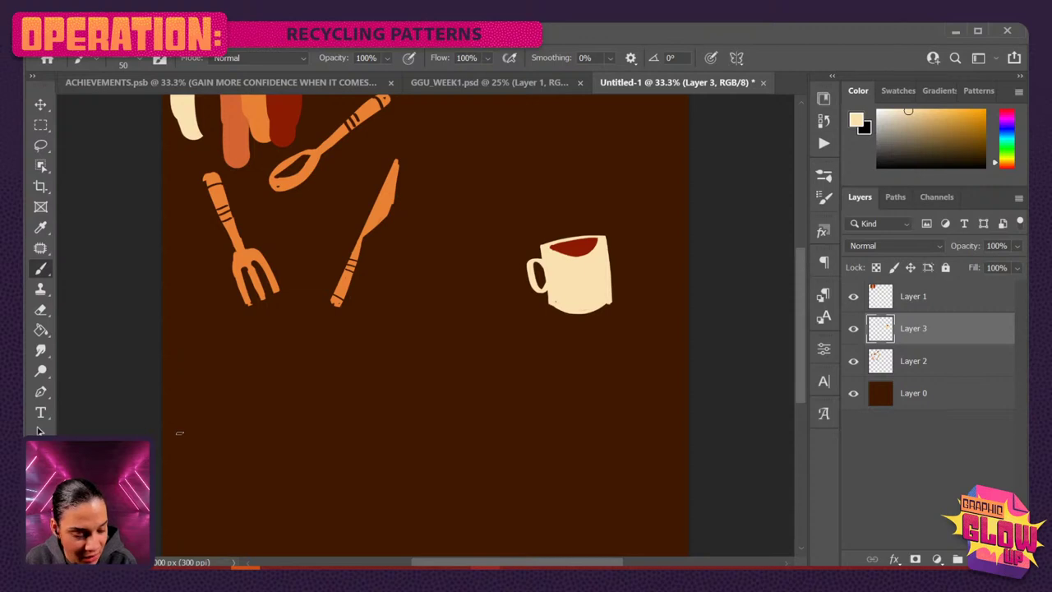
pyautogui.keyDown('alt'); pyautogui.click(633, 251); pyautogui.keyUp('alt')
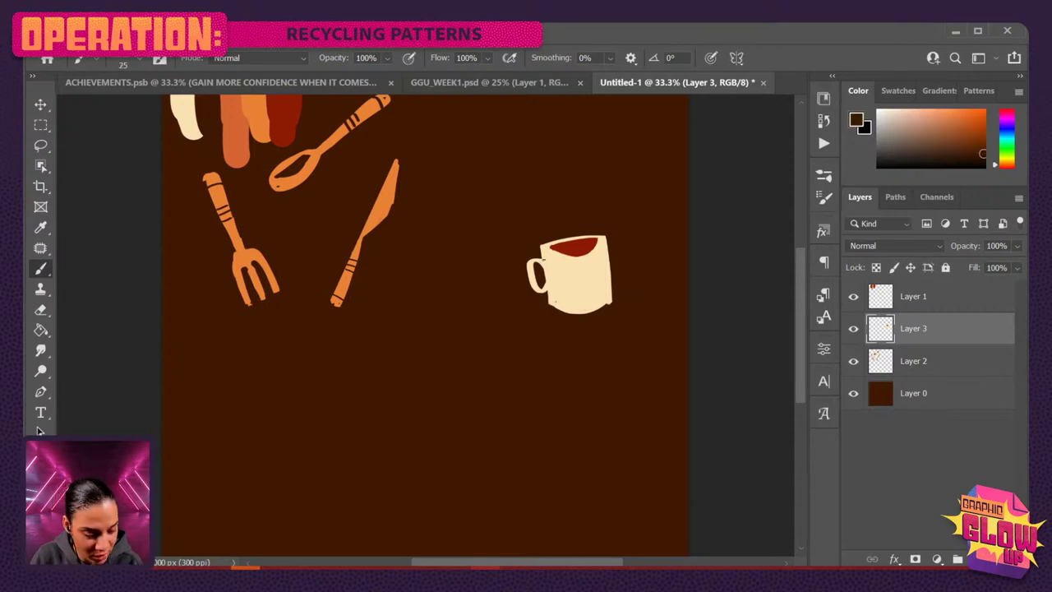
pyautogui.moveTo(546, 257); pyautogui.dragTo(546, 297)
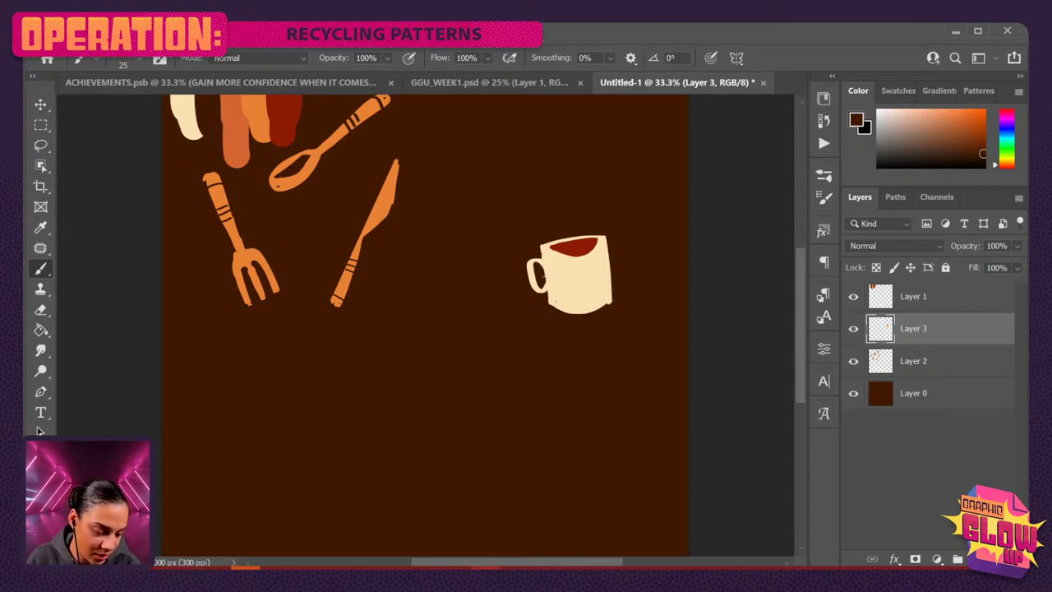
# Sample the terracotta swatch and paint a small filled heart on the front of the mug.
pyautogui.moveTo(589, 272); pyautogui.dragTo(540, 329)
pyautogui.keyDown('alt'); pyautogui.click(238, 161); pyautogui.keyUp('alt')
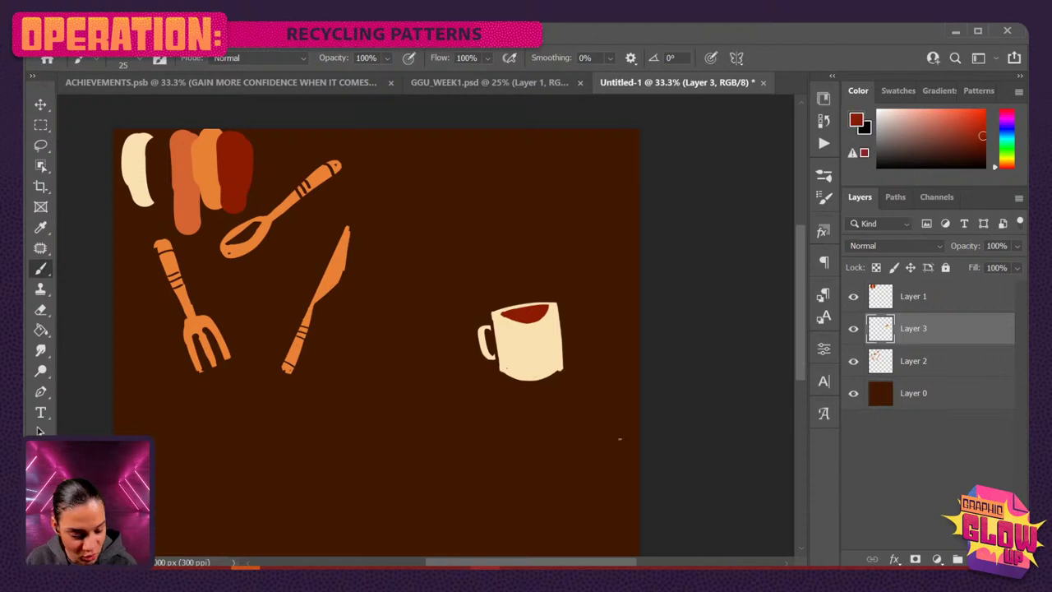
pyautogui.keyDown('alt'); pyautogui.click(182, 234); pyautogui.keyUp('alt')
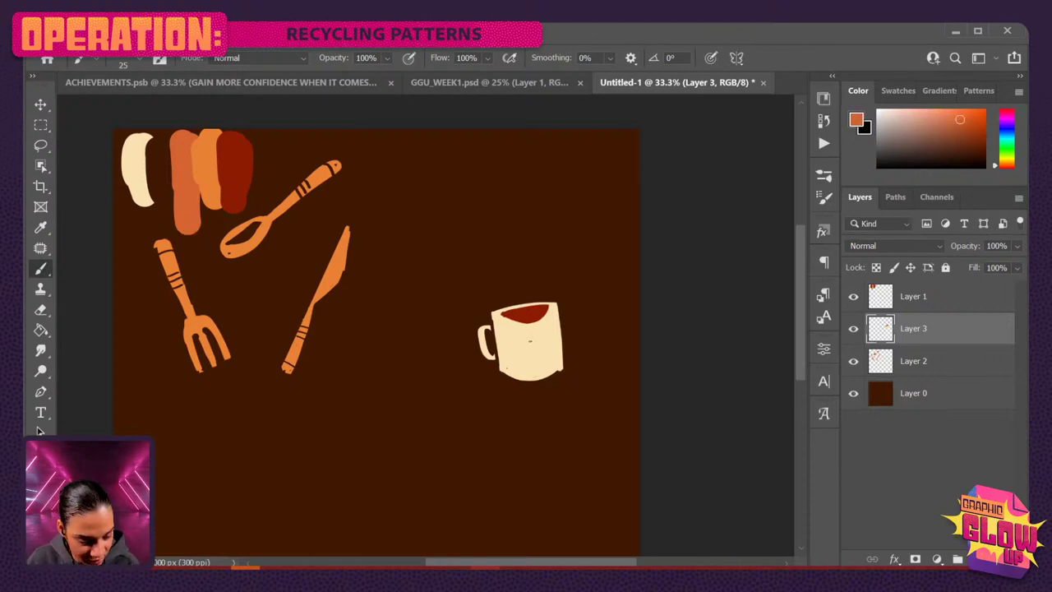
pyautogui.moveTo(529, 339); pyautogui.dragTo(533, 352)
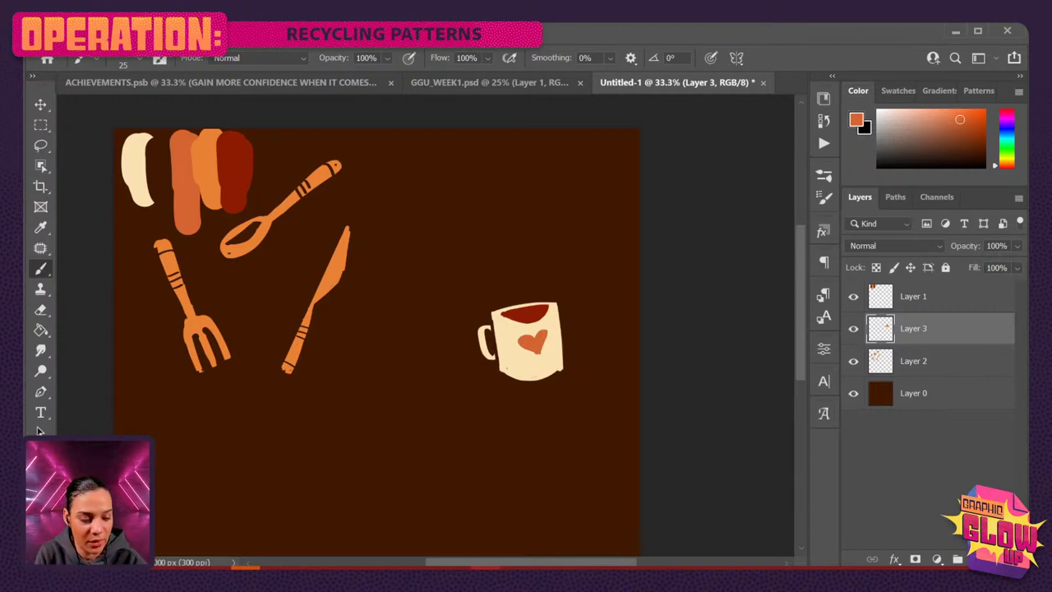
# In ACHIEVEMENTS.psb, replace the lowercase "i" with a capital "I" in the Personal goal text.
pyautogui.click(301, 87)
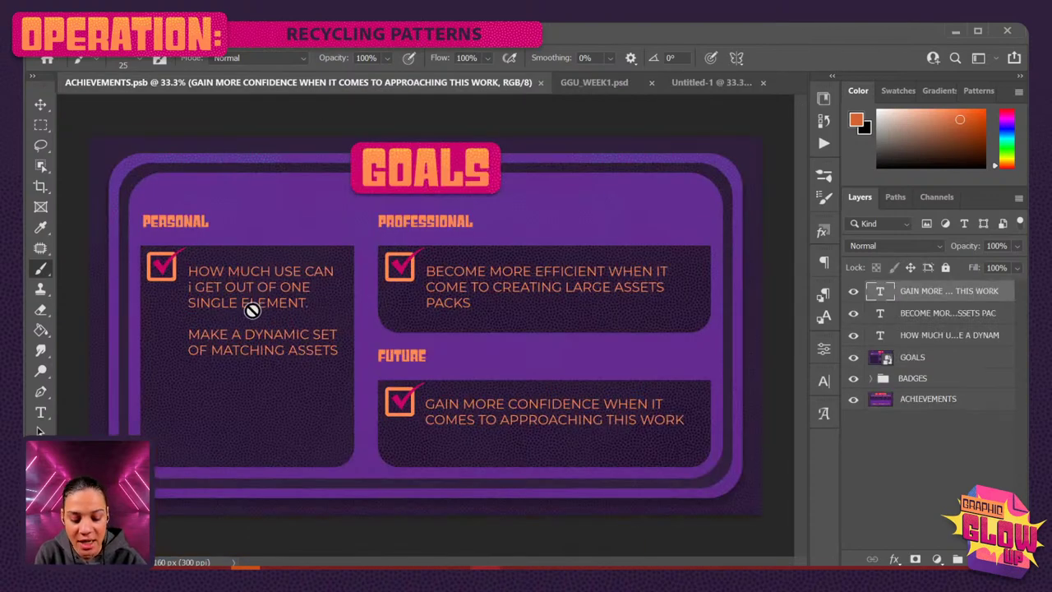
pyautogui.press('t')
pyautogui.doubleClick(189, 288)
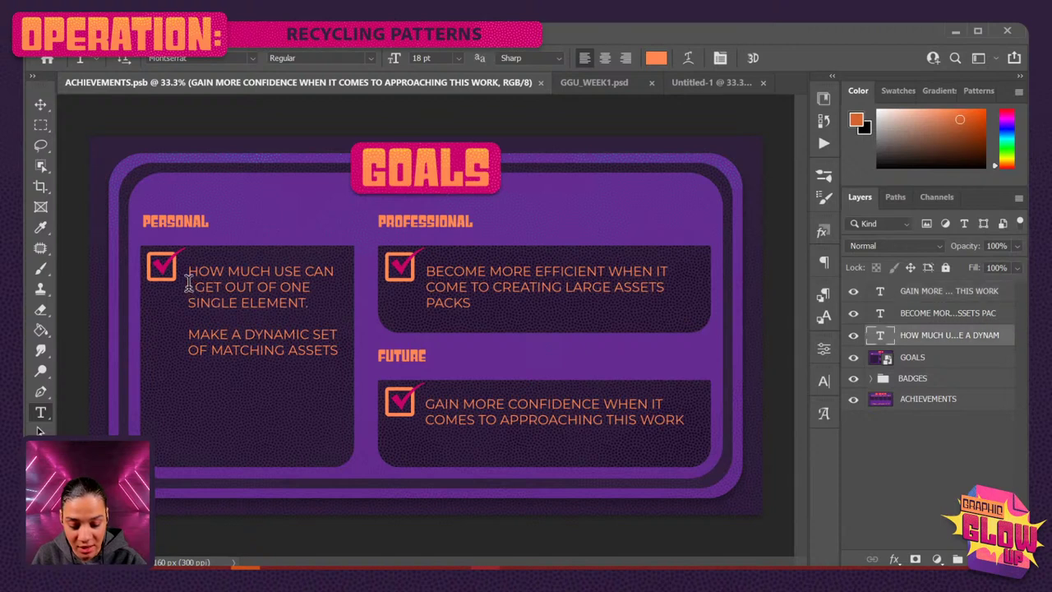
pyautogui.write('i')
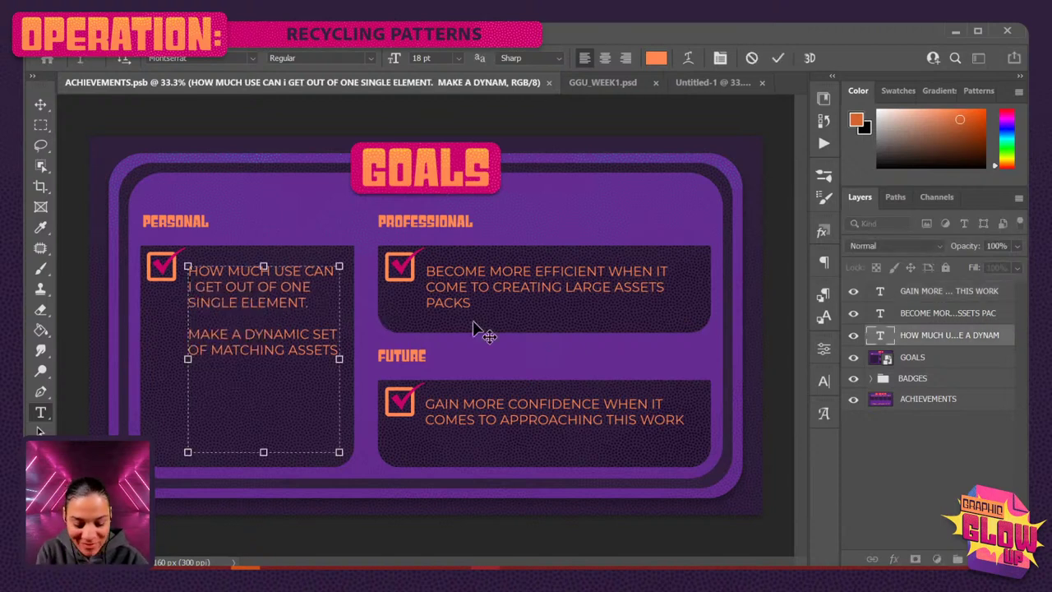
pyautogui.click(945, 337)
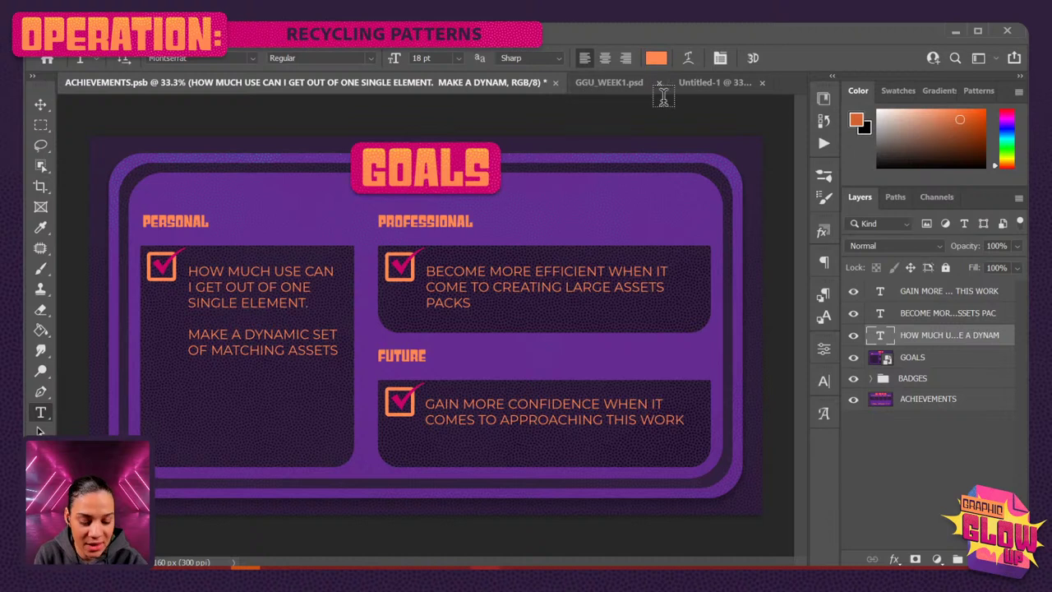
# Return to the Untitled-1 document and erase the protruding bump at the mug's lower-right corner.
pyautogui.click(702, 83)
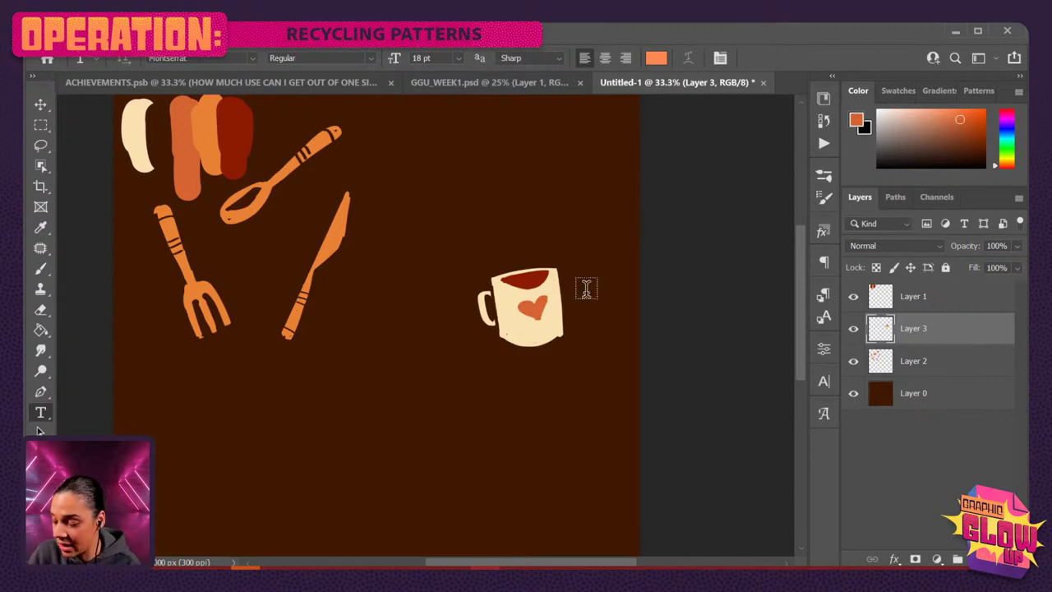
pyautogui.press('e')
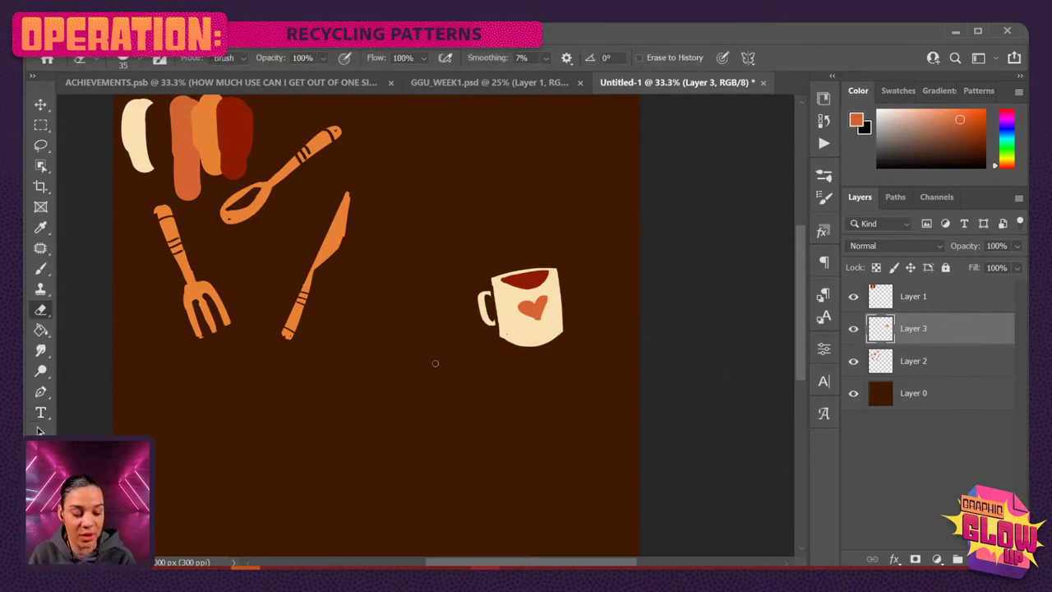
# Scale the mug up to about 152% and move it closer to the cutlery, higher on the canvas.
pyautogui.hotkey('ctrl', 't')
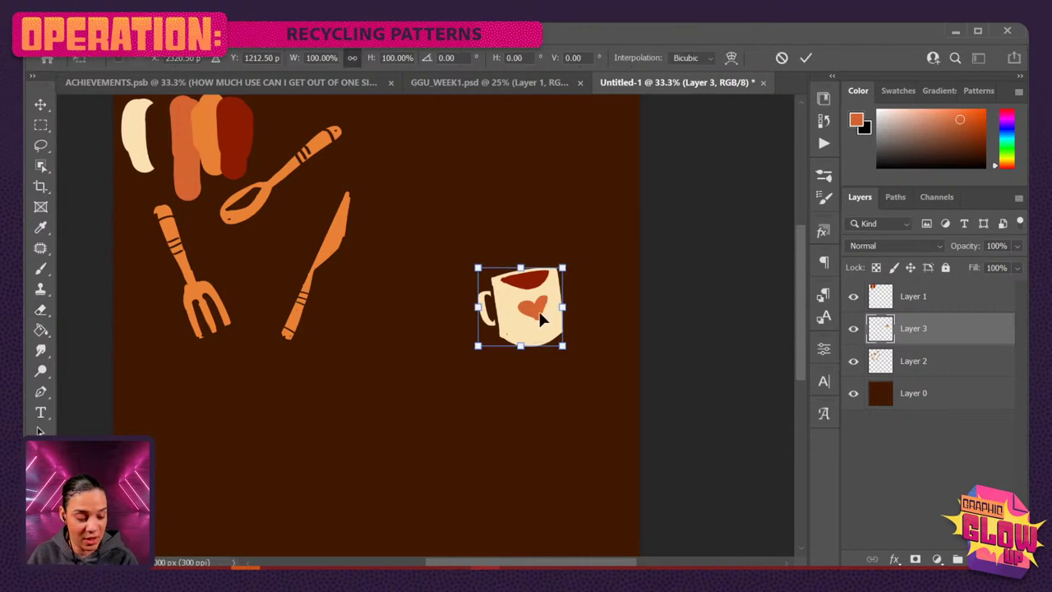
pyautogui.moveTo(542, 316); pyautogui.dragTo(489, 264)
pyautogui.moveTo(511, 215); pyautogui.dragTo(533, 194)
pyautogui.moveTo(499, 255); pyautogui.dragTo(539, 233)
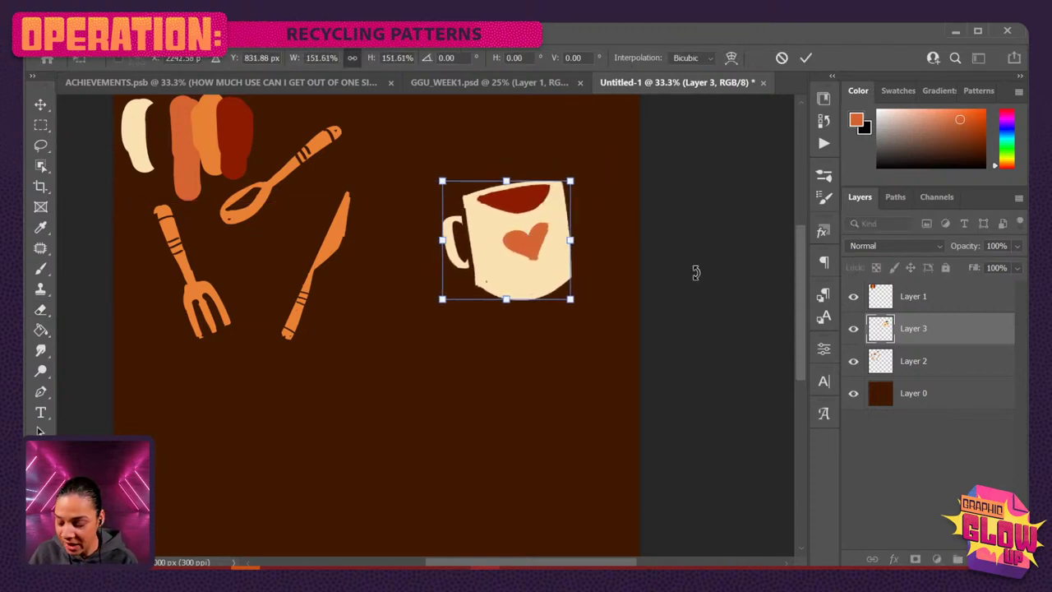
pyautogui.press('Return')
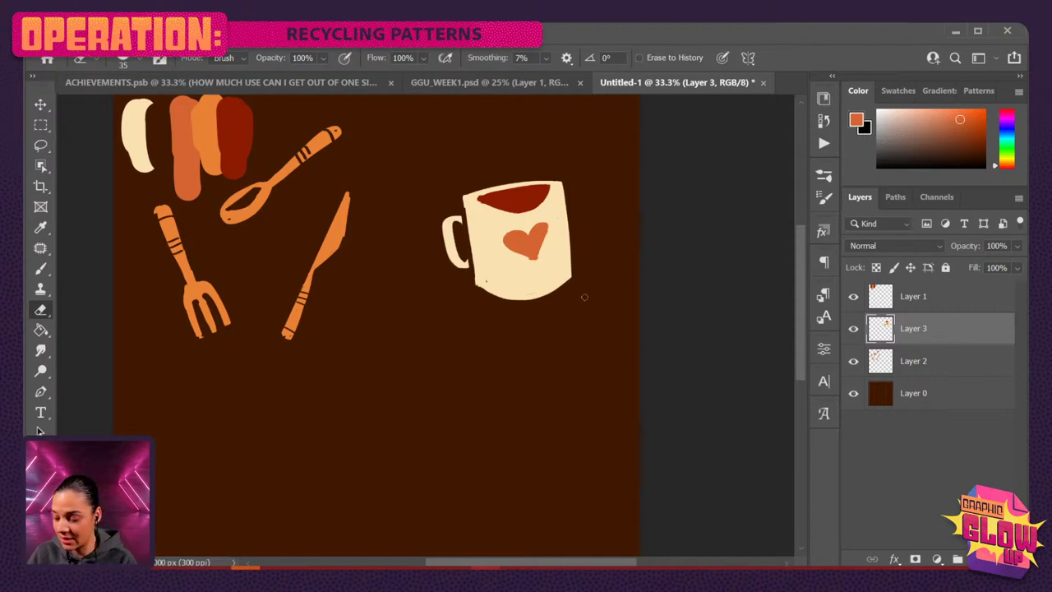
# Scale the mug down to about 34% and place it in the empty area below the cutlery.
pyautogui.hotkey('ctrl', 't')
pyautogui.moveTo(526, 247); pyautogui.dragTo(269, 468)
pyautogui.moveTo(317, 419); pyautogui.dragTo(287, 439)
pyautogui.hotkey('ctrl', '+')
pyautogui.moveTo(387, 453); pyautogui.dragTo(517, 213)
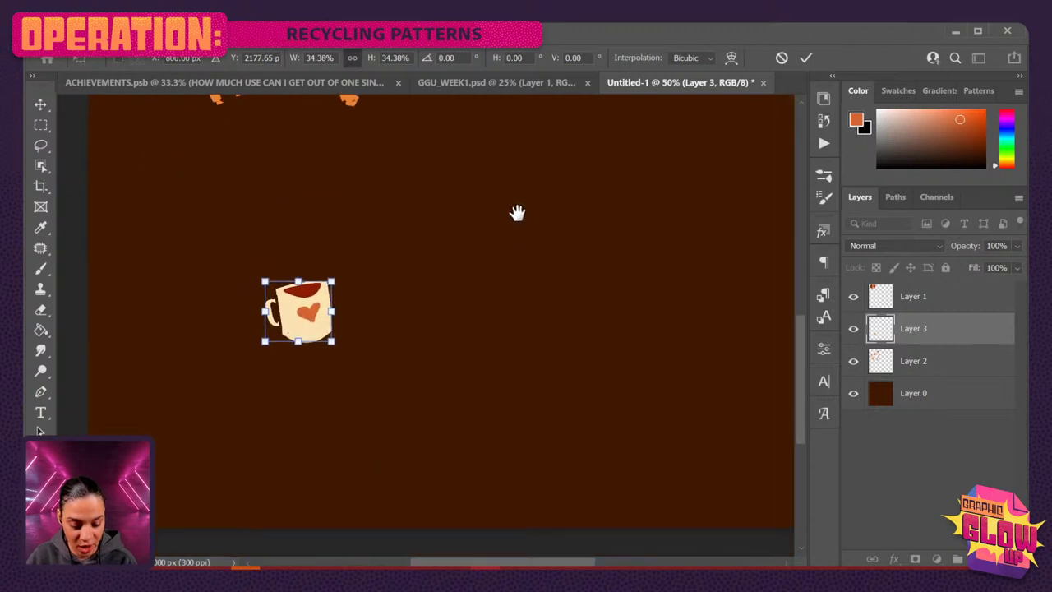
pyautogui.press('Return')
pyautogui.press('e')
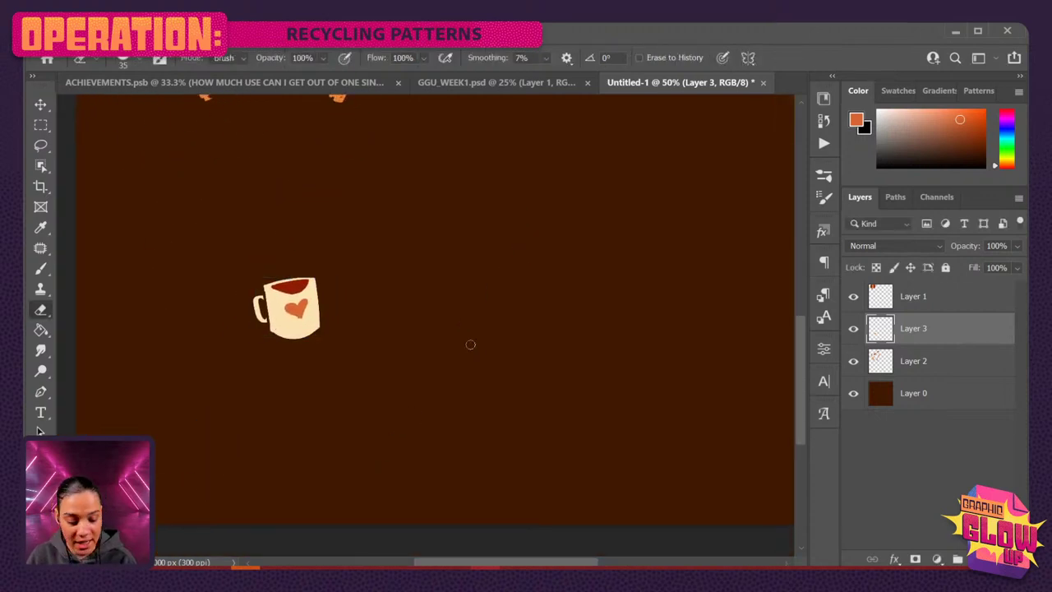
# Draw a terracotta rectangle about 1324 × 984 px behind the mug, directly above Layer 2, with 10 px corner radius.
pyautogui.click(952, 364)
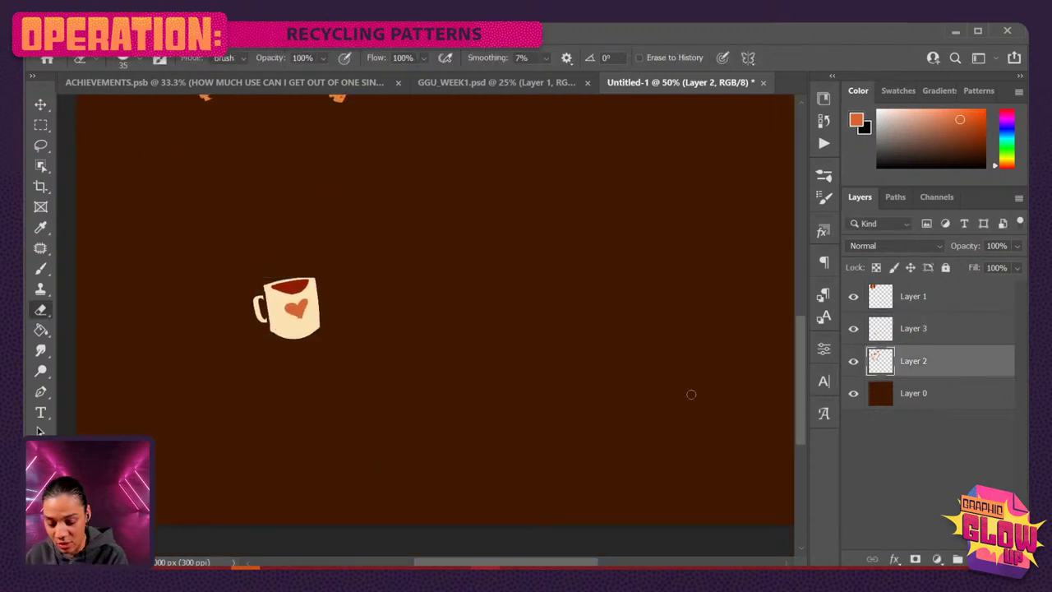
pyautogui.press('u')
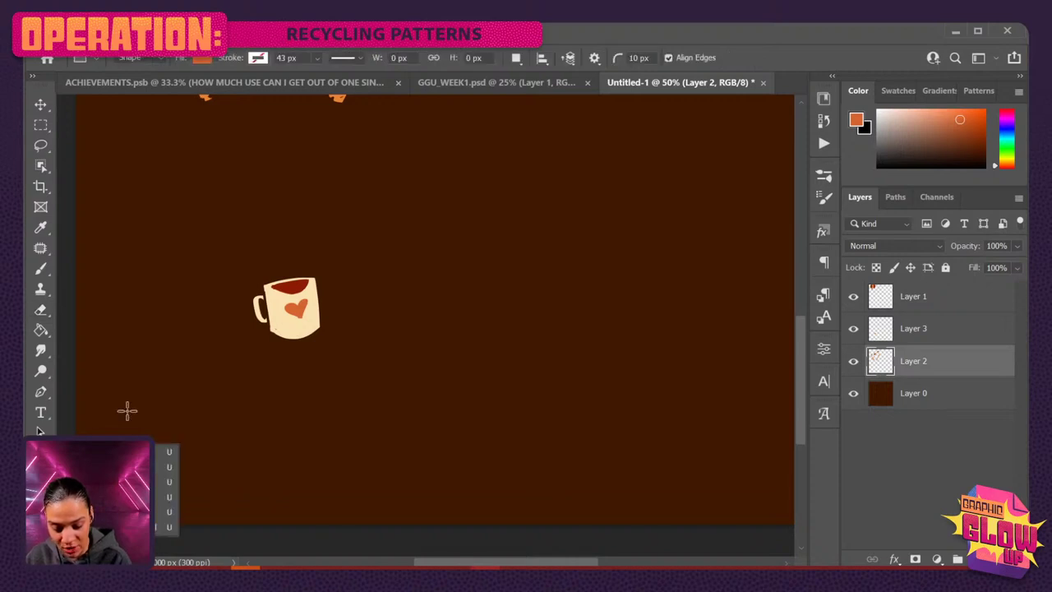
pyautogui.moveTo(223, 245); pyautogui.dragTo(570, 503)
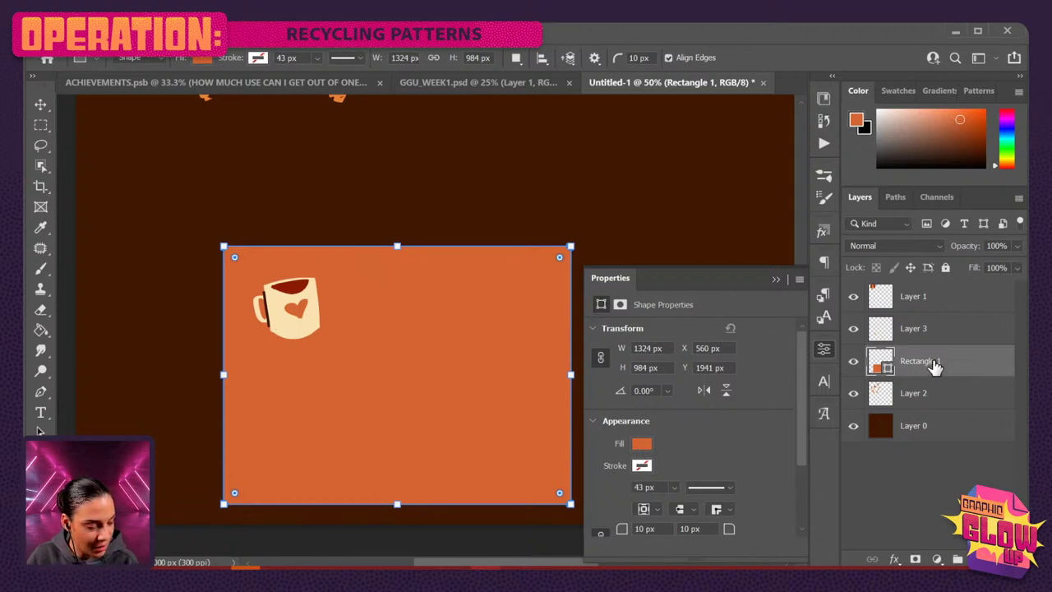
# On Layer 3, erase the dark brown strip between the mug's handle and body with an 8 px eraser.
pyautogui.click(954, 329)
pyautogui.press('e')
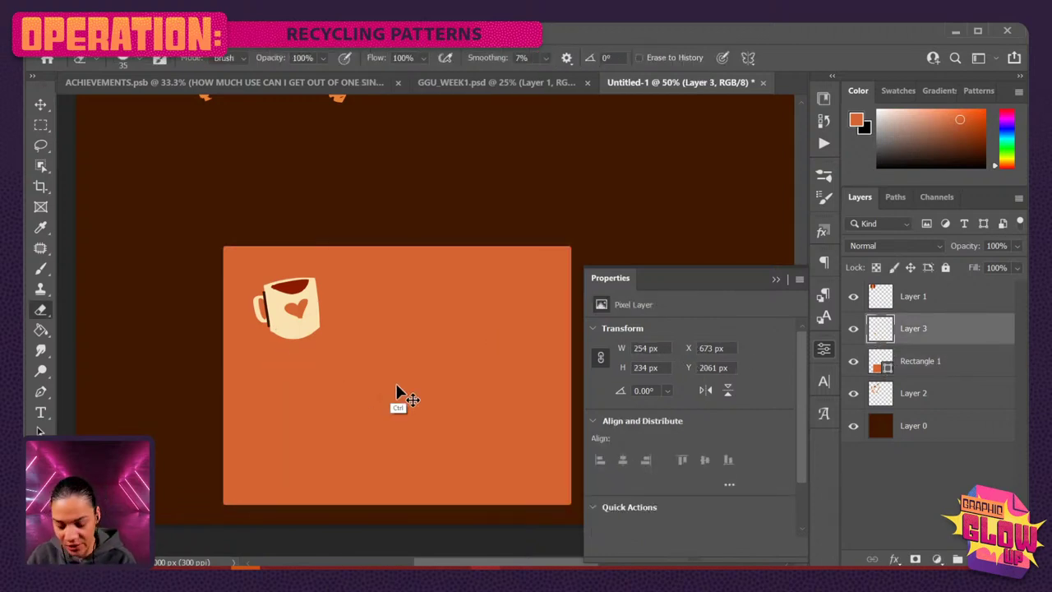
pyautogui.scroll(3, 365, 307)
pyautogui.press('[')
pyautogui.press('[')
pyautogui.press('[')
pyautogui.press('[')
pyautogui.press('[')
pyautogui.press('[')
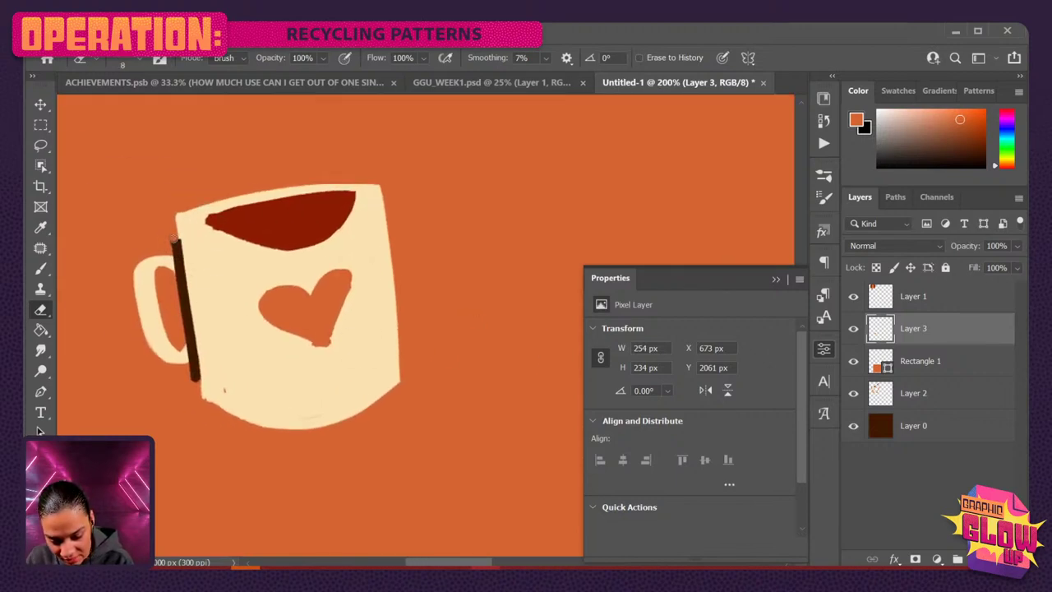
pyautogui.moveTo(173, 238); pyautogui.dragTo(191, 333)
pyautogui.hotkey('ctrl', 'z')
pyautogui.moveTo(174, 237); pyautogui.dragTo(194, 351)
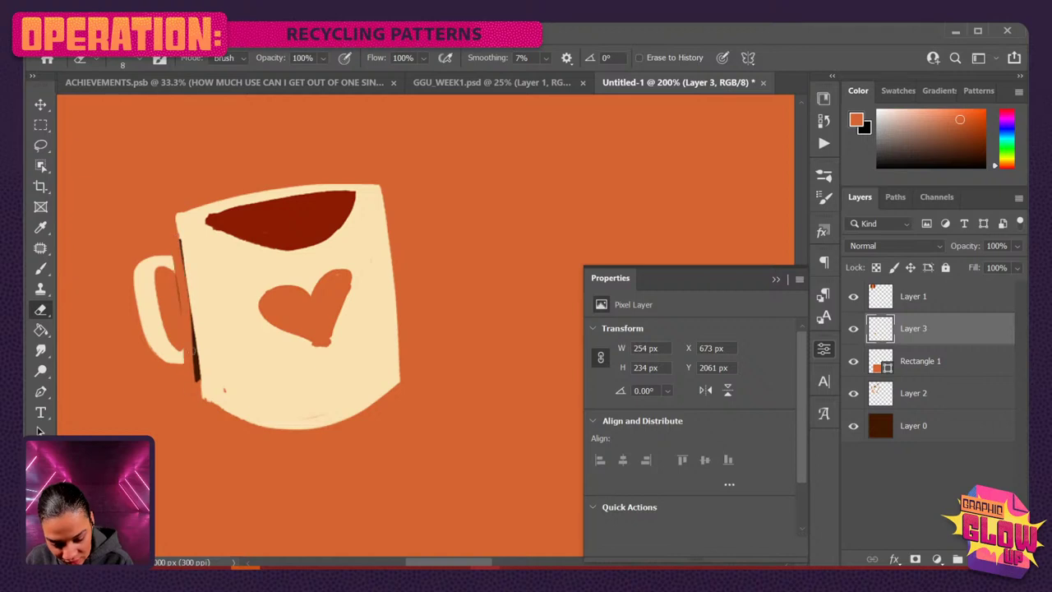
pyautogui.moveTo(178, 215); pyautogui.dragTo(201, 392)
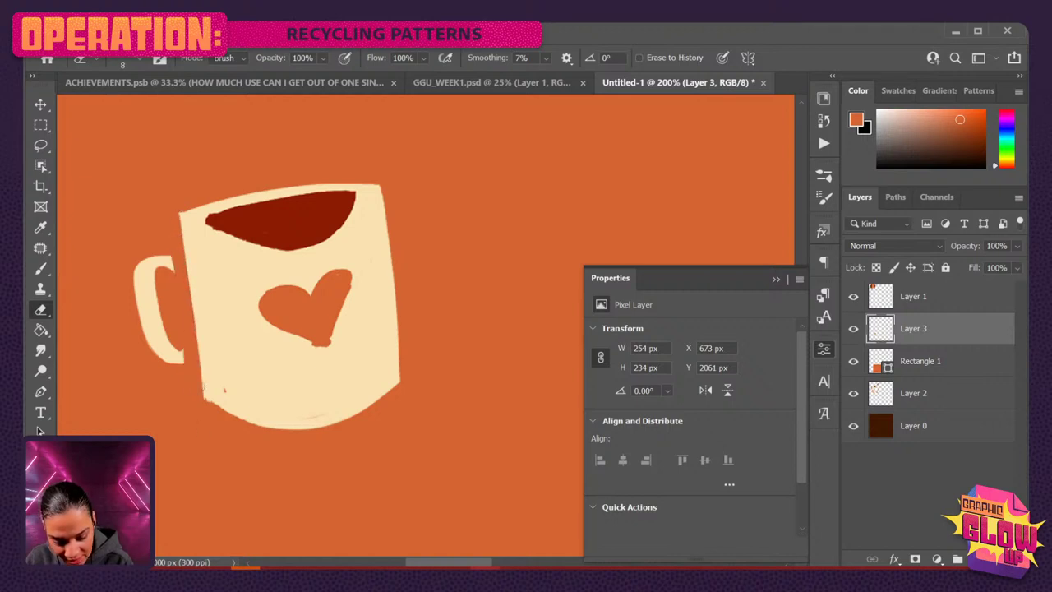
# Sample the mug's cream color and paint both ends of the handle onto the body at brush size 15.
pyautogui.press('b')
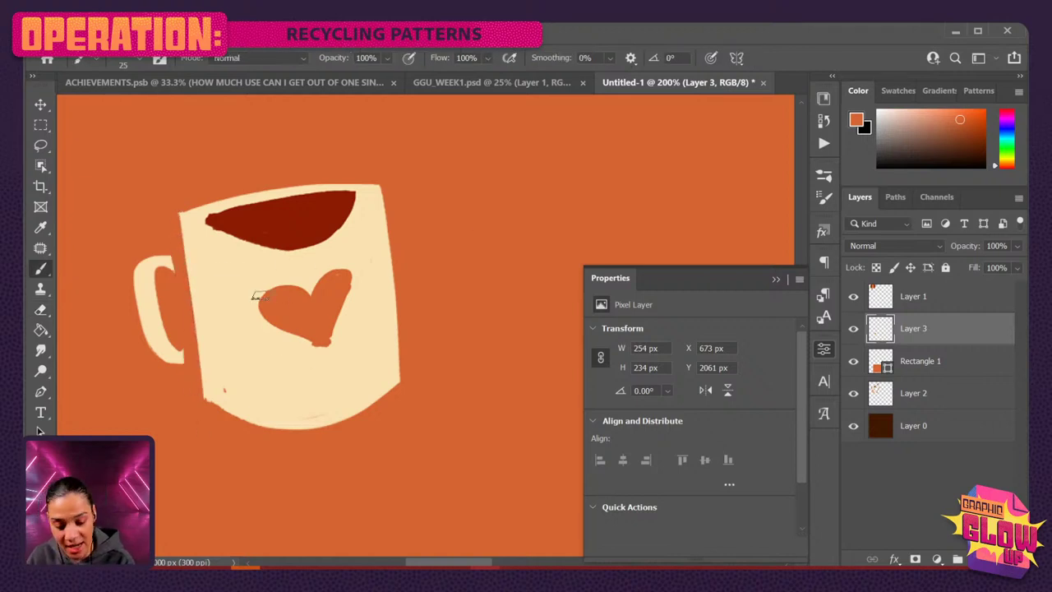
pyautogui.keyDown('alt'); pyautogui.click(228, 263); pyautogui.keyUp('alt')
pyautogui.press('[')
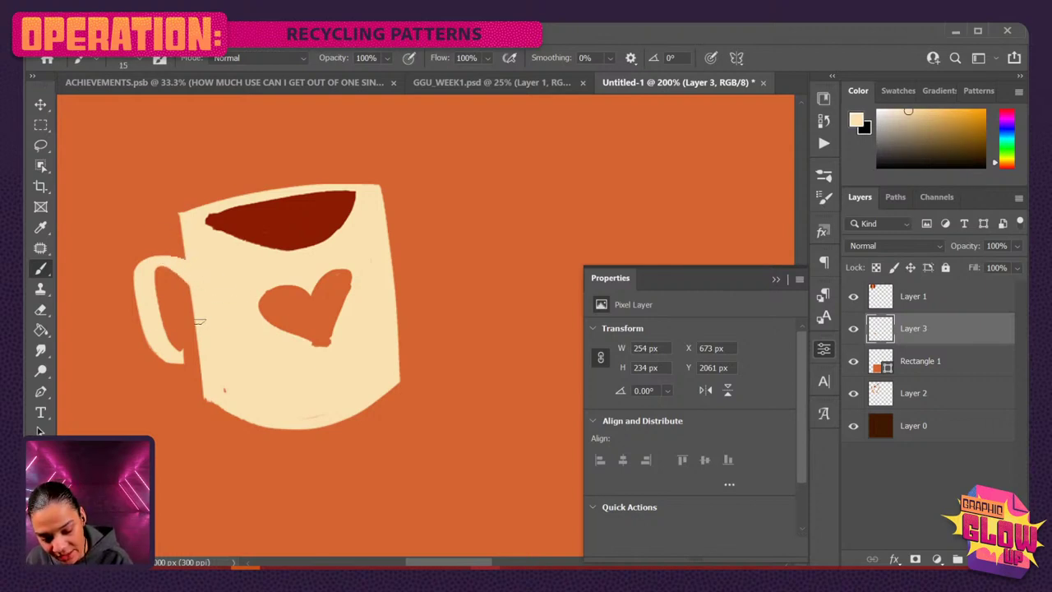
pyautogui.moveTo(178, 349)
pyautogui.mouseDown()
pyautogui.moveTo(182, 361)
pyautogui.moveTo(221, 346)
pyautogui.mouseUp()
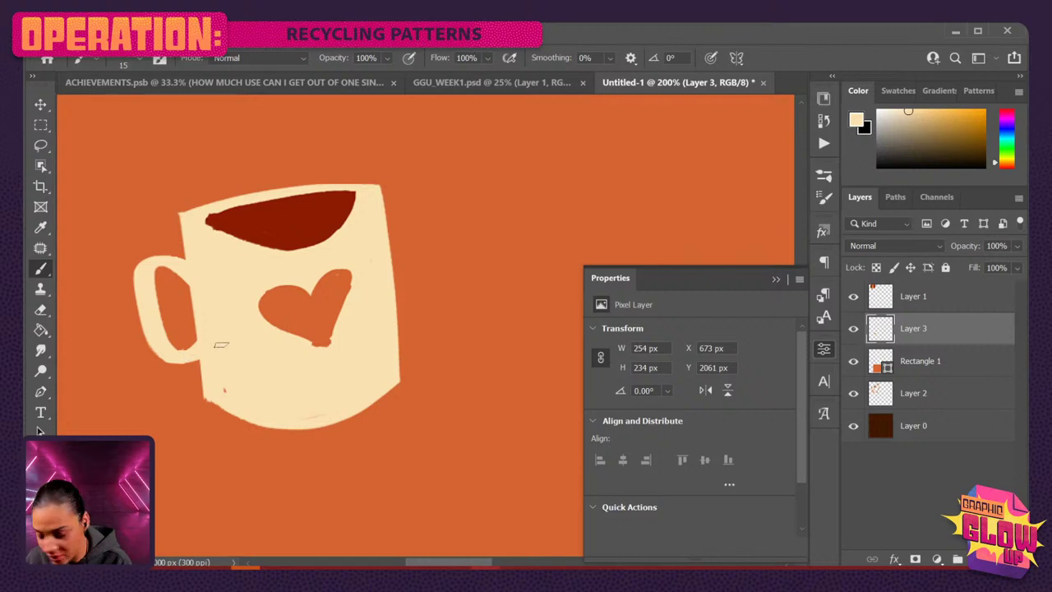
# Erase a narrow gap between the handle's ends and the mug body with the 8 px eraser.
pyautogui.press('e')
pyautogui.moveTo(184, 255); pyautogui.dragTo(184, 287)
pyautogui.hotkey('ctrl', 'z')
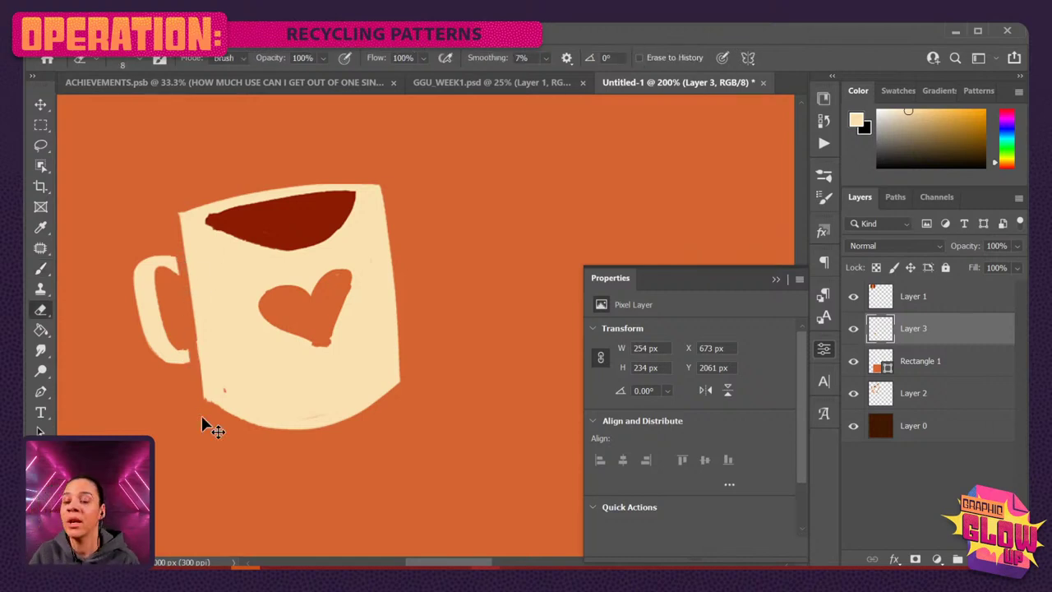
# Sample the dark brown background, hand-letter "Pumkin Spice W" beside the mug at brush size 15, and underline the first word.
pyautogui.hotkey('ctrl', '-')
pyautogui.moveTo(419, 334); pyautogui.dragTo(328, 285)
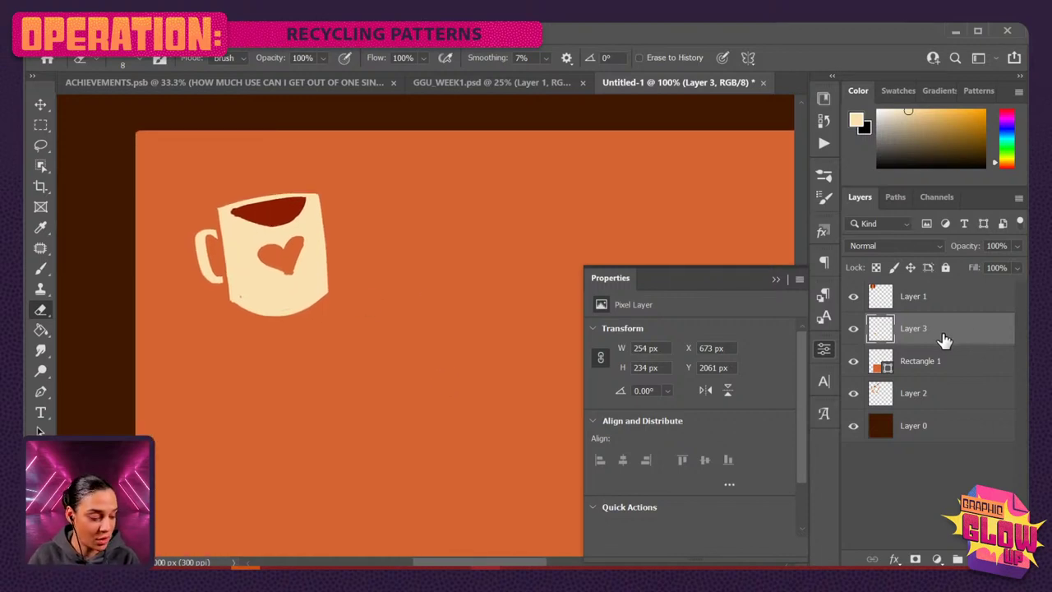
pyautogui.hotkey('ctrl', '-')
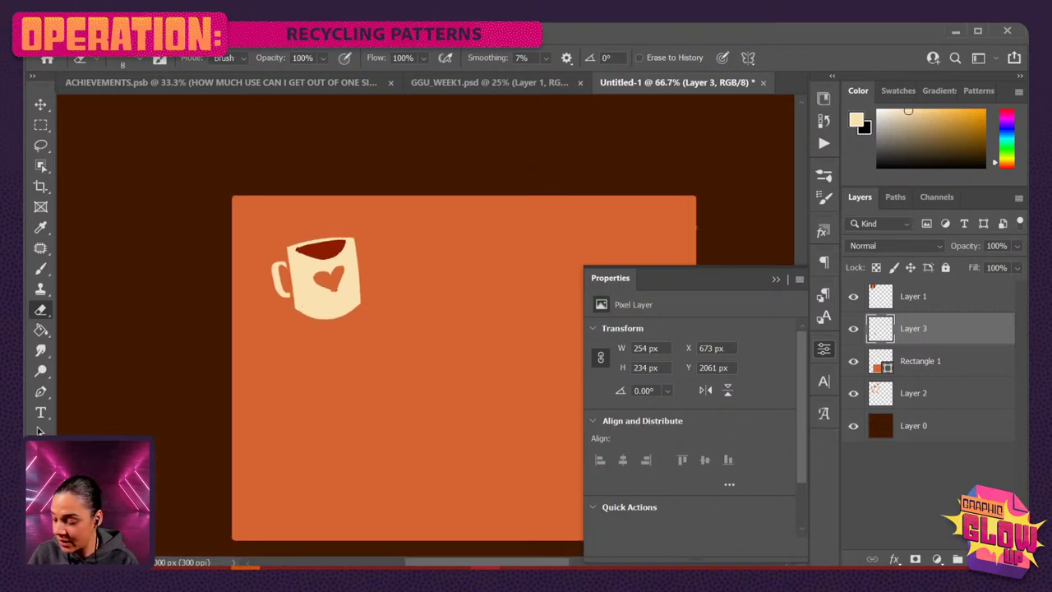
pyautogui.press('l')
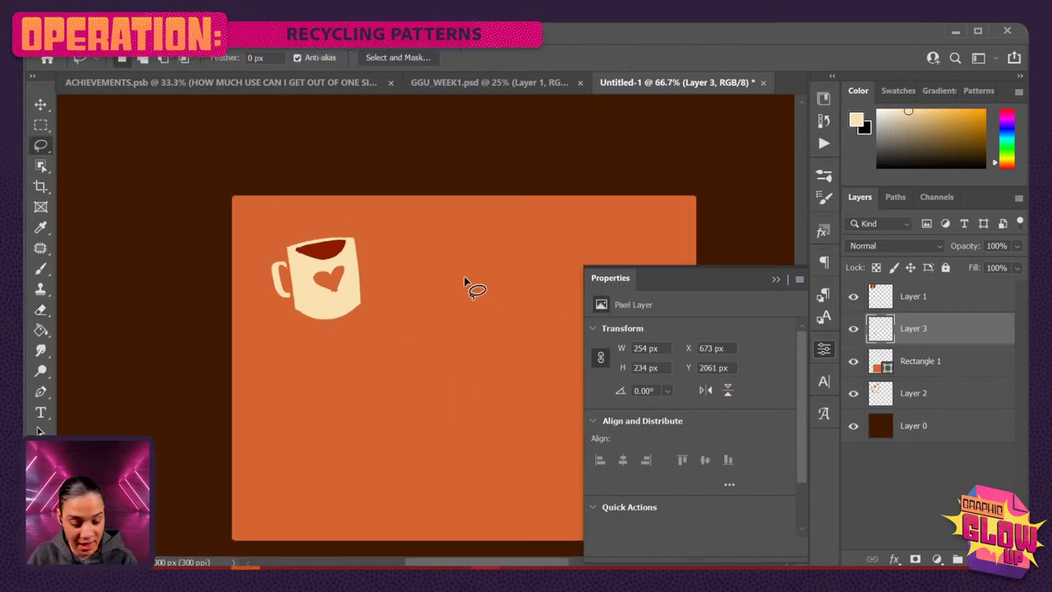
pyautogui.click(823, 348)
pyautogui.press('b')
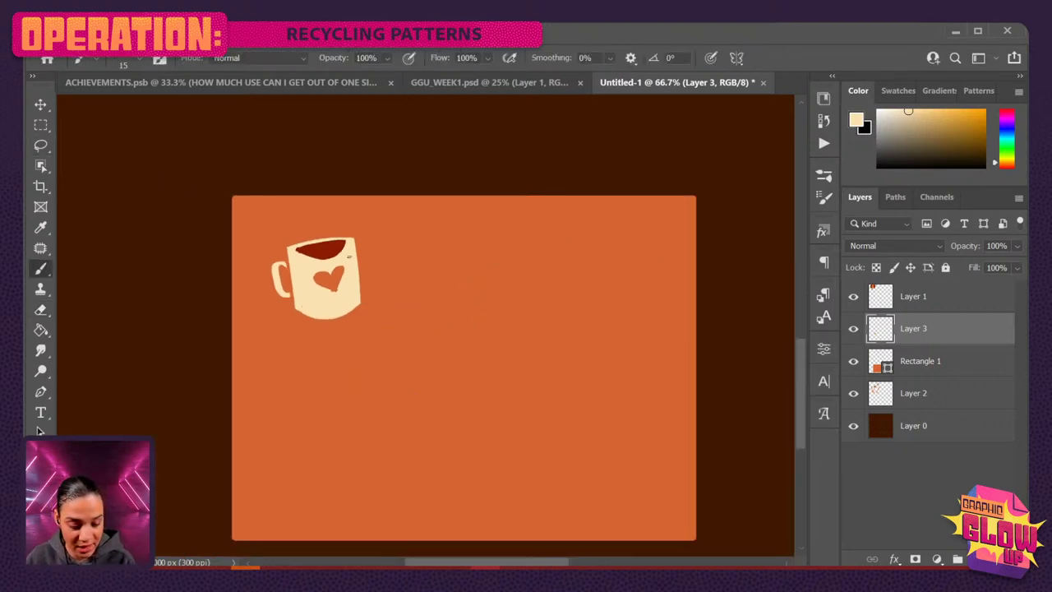
pyautogui.keyDown('alt'); pyautogui.click(416, 155); pyautogui.keyUp('alt')
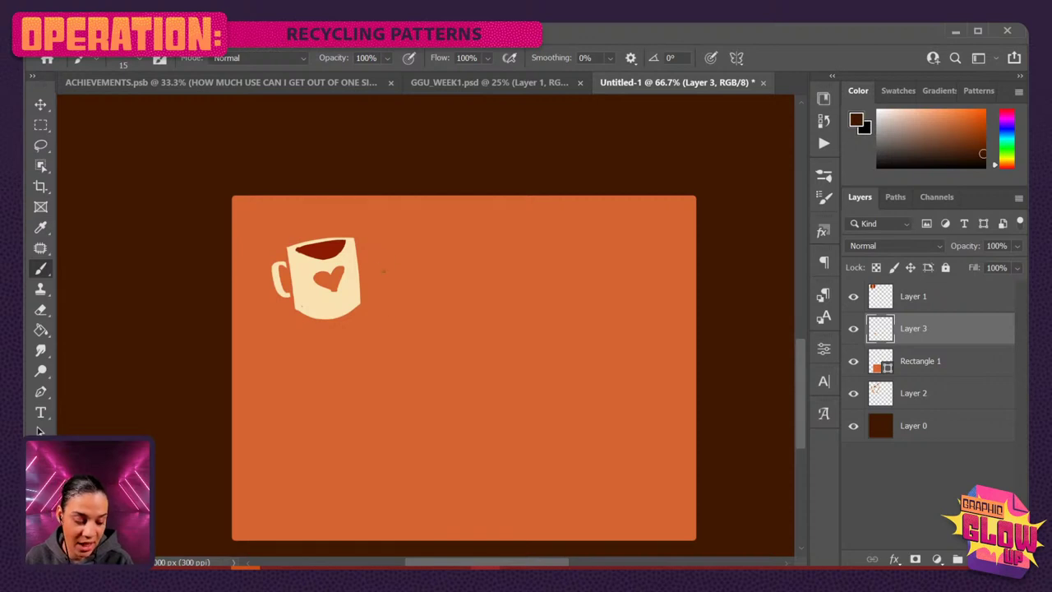
pyautogui.moveTo(381, 248)
pyautogui.mouseDown()
pyautogui.moveTo(379, 282)
pyautogui.moveTo(382, 272)
pyautogui.moveTo(422, 262)
pyautogui.moveTo(447, 286)
pyautogui.mouseUp()
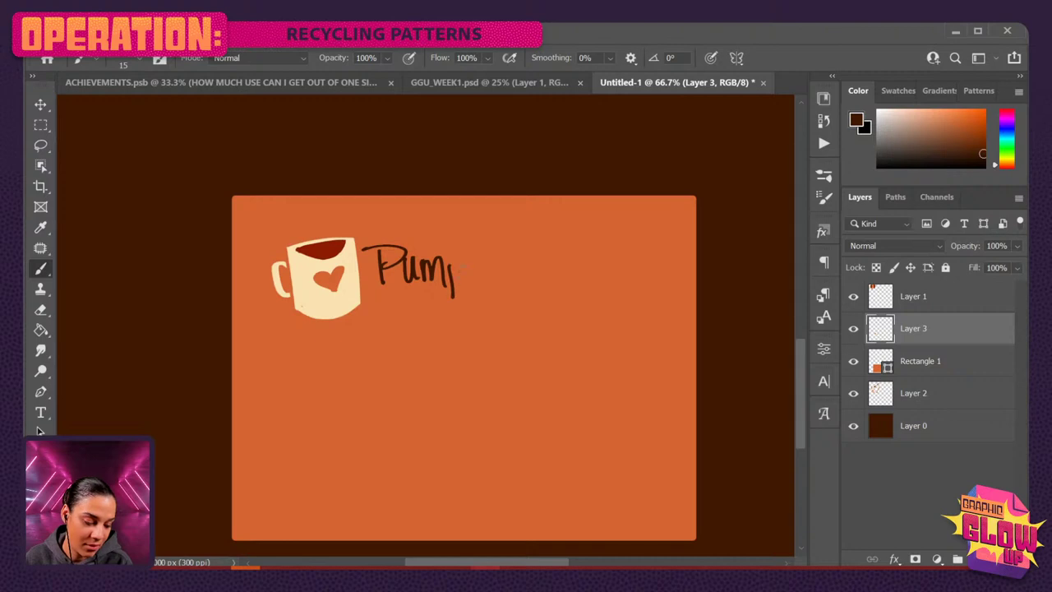
pyautogui.moveTo(451, 247); pyautogui.dragTo(449, 289)
pyautogui.moveTo(464, 253)
pyautogui.mouseDown()
pyautogui.moveTo(454, 272)
pyautogui.moveTo(473, 285)
pyautogui.mouseUp()
pyautogui.moveTo(472, 265)
pyautogui.mouseDown()
pyautogui.moveTo(475, 286)
pyautogui.moveTo(500, 288)
pyautogui.moveTo(536, 246)
pyautogui.moveTo(511, 281)
pyautogui.mouseUp()
pyautogui.moveTo(556, 258); pyautogui.dragTo(556, 298)
pyautogui.moveTo(544, 258)
pyautogui.mouseDown()
pyautogui.moveTo(559, 275)
pyautogui.moveTo(623, 282)
pyautogui.mouseUp()
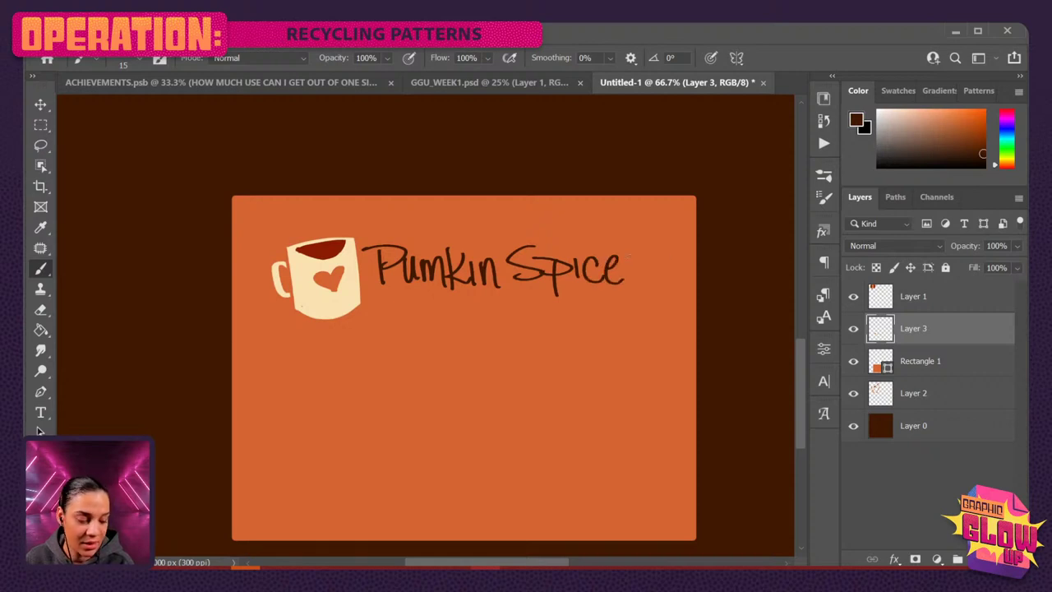
pyautogui.moveTo(641, 246); pyautogui.dragTo(681, 256)
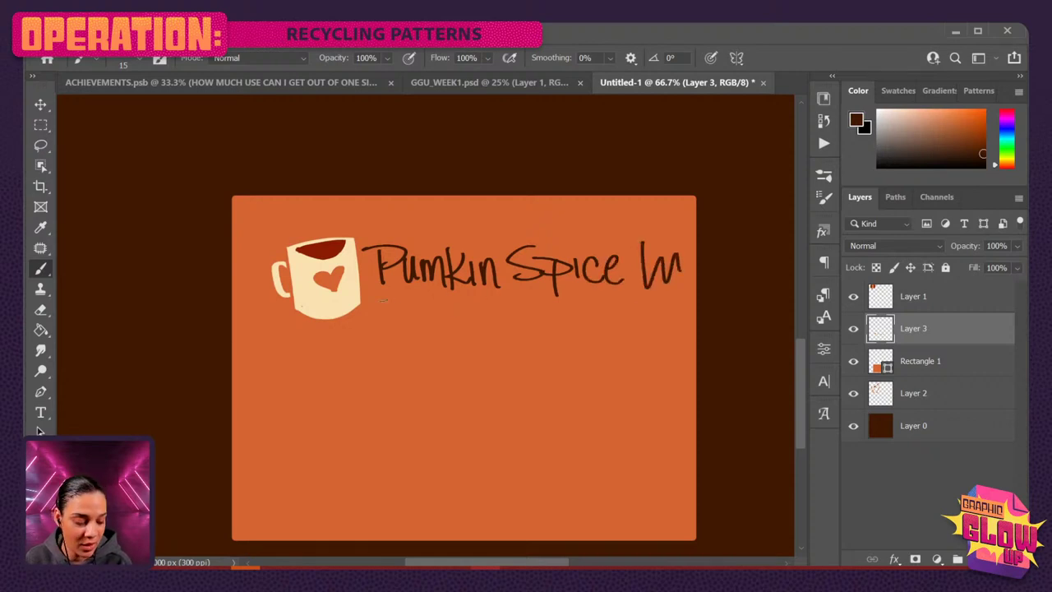
pyautogui.moveTo(383, 301); pyautogui.dragTo(529, 298)
# Draw six dark brown placeholder text lines below the heading, each with a small bullet circle in front.
pyautogui.moveTo(518, 392); pyautogui.dragTo(528, 287)
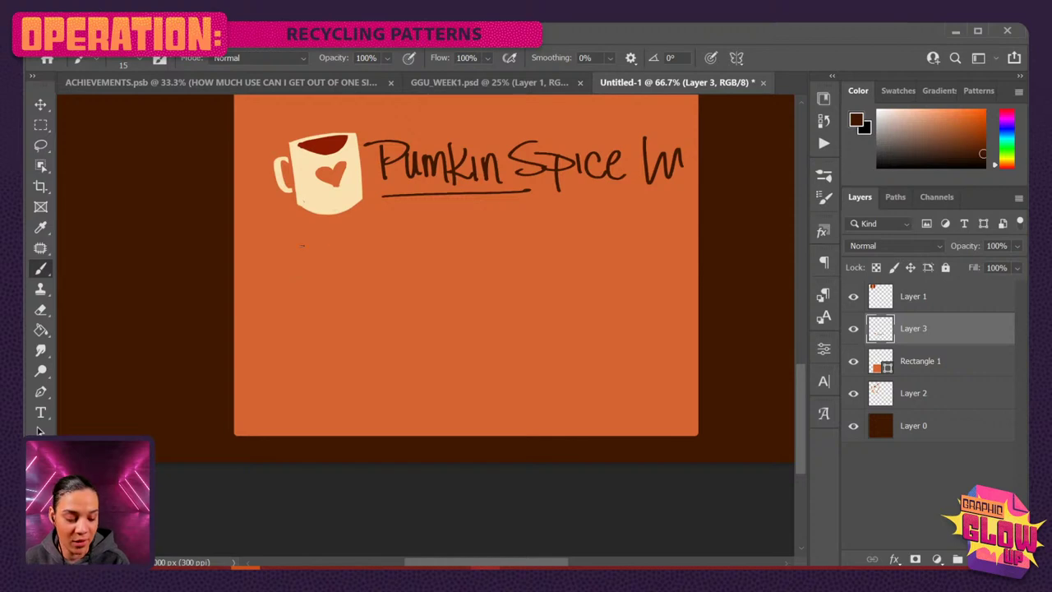
pyautogui.moveTo(367, 244); pyautogui.dragTo(648, 242)
pyautogui.moveTo(310, 272); pyautogui.dragTo(666, 263)
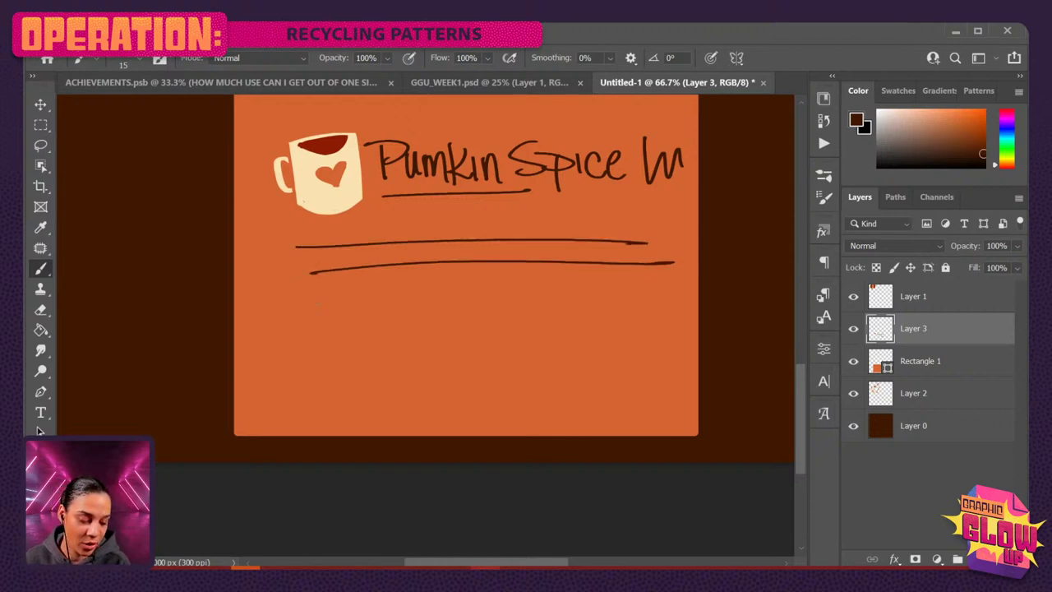
pyautogui.moveTo(313, 305); pyautogui.dragTo(680, 300)
pyautogui.moveTo(329, 332); pyautogui.dragTo(677, 321)
pyautogui.moveTo(320, 367); pyautogui.dragTo(670, 347)
pyautogui.moveTo(627, 343); pyautogui.dragTo(673, 349)
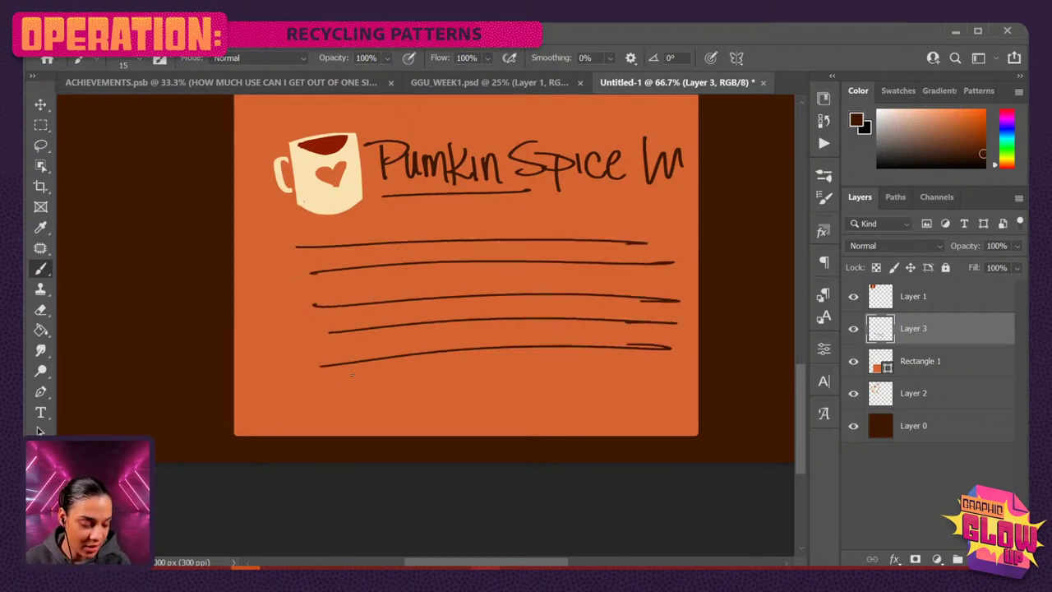
pyautogui.moveTo(347, 381); pyautogui.dragTo(633, 383)
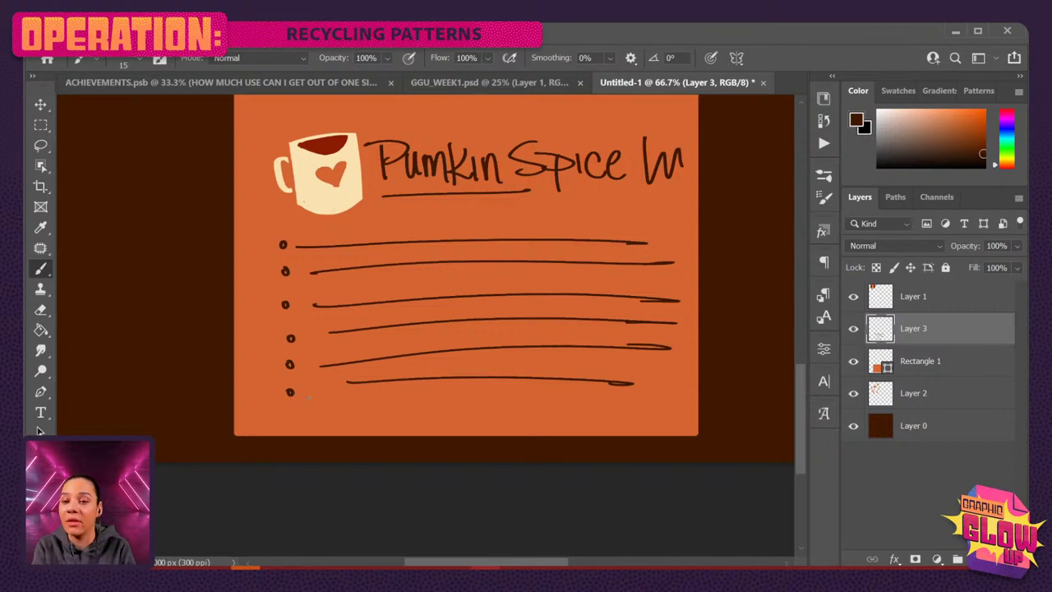
# Sample the mug's cream as the painting color.
pyautogui.hotkey('ctrl', '-')
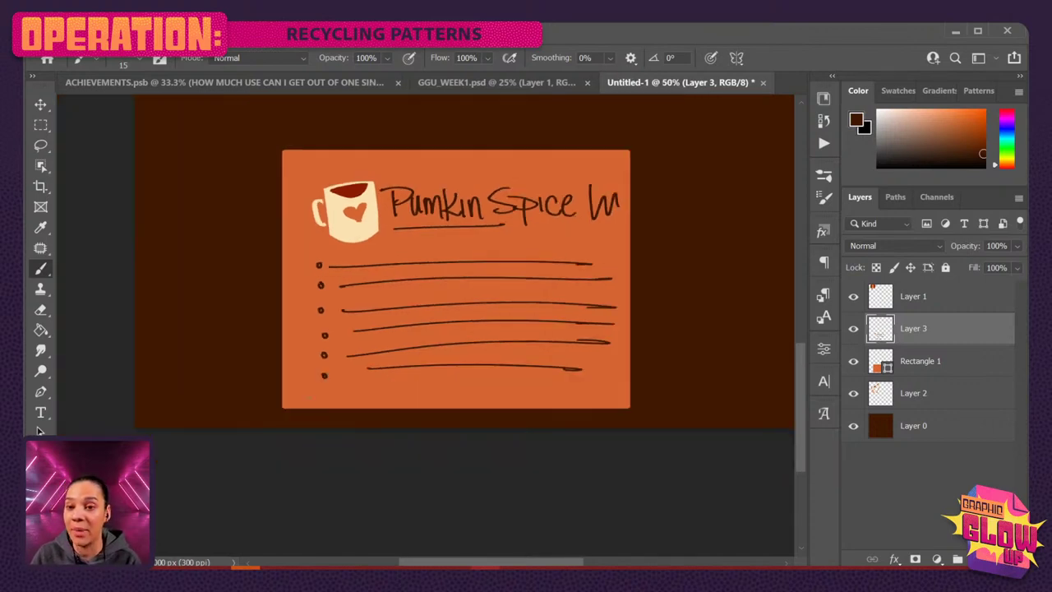
pyautogui.hotkey('ctrl', '+')
pyautogui.keyDown('alt'); pyautogui.click(311, 198); pyautogui.keyUp('alt')
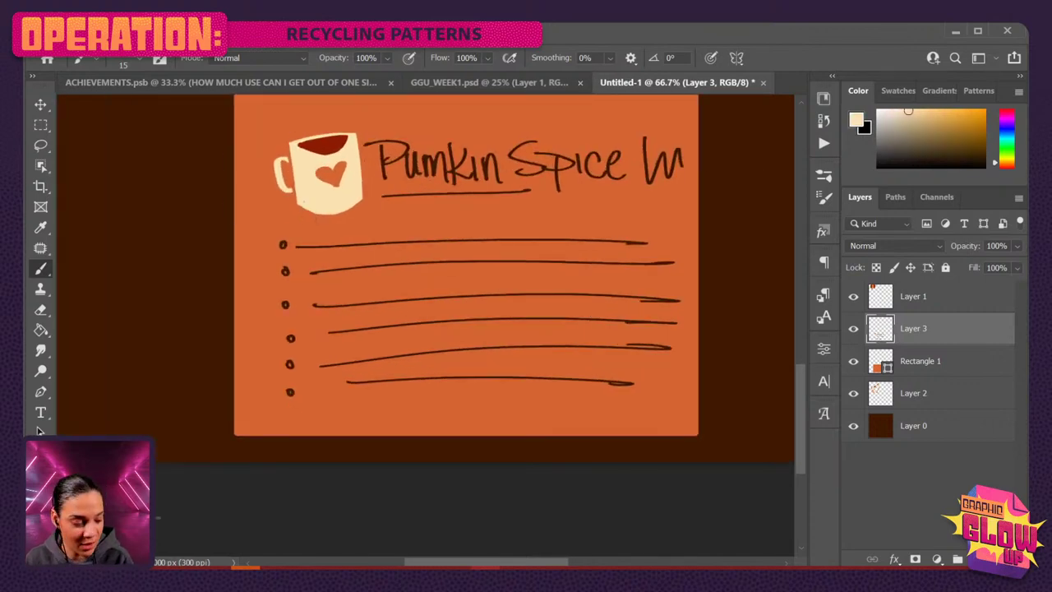
pyautogui.click(973, 370)
pyautogui.hotkey('ctrl', 'shift', 'n')
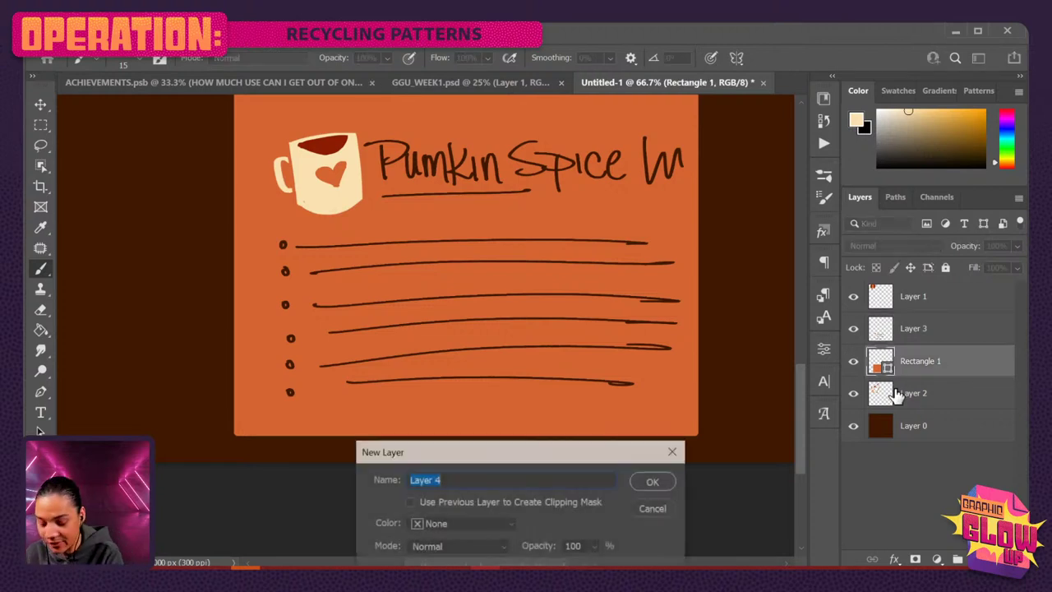
pyautogui.press('Return')
pyautogui.hotkey('ctrl', 'z')
# Clip Layer 3 to the orange rectangle and paint cream curved accents in the card's four corners at brush size 70.
pyautogui.rightClick(937, 335)
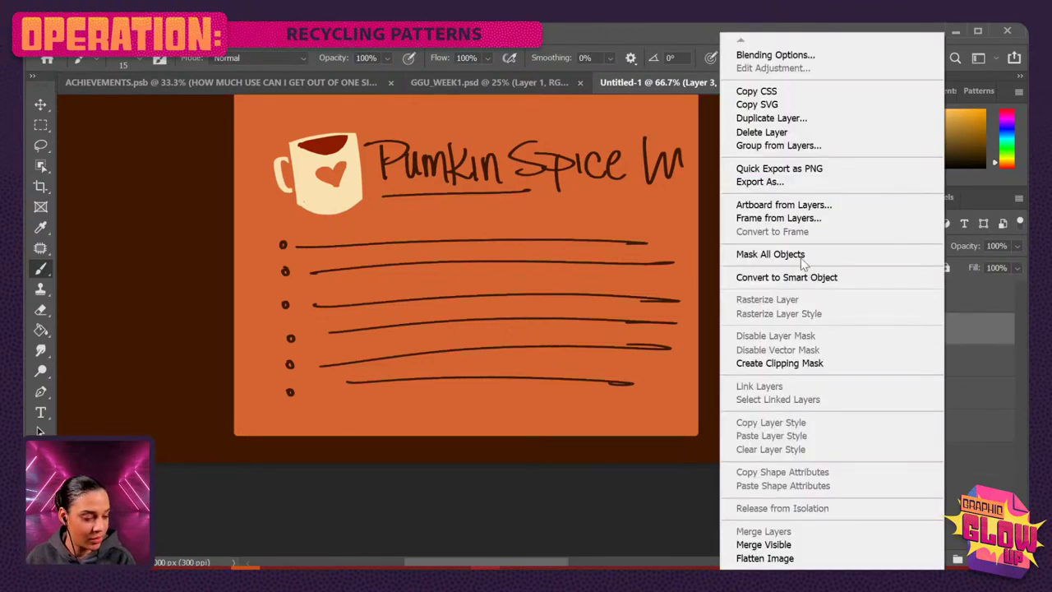
pyautogui.click(813, 365)
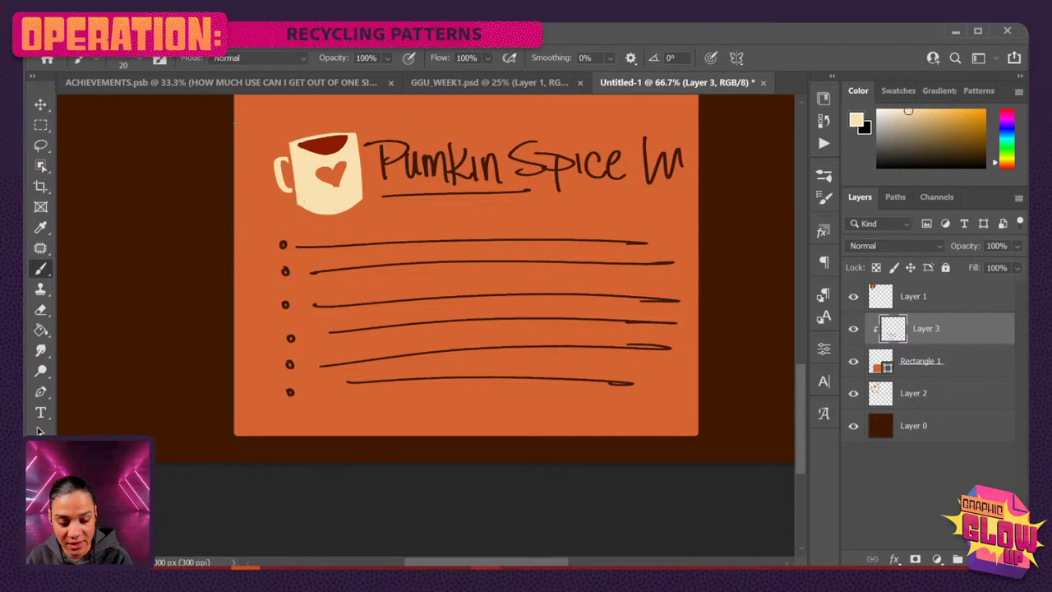
pyautogui.hotkey('ctrl', '-')
pyautogui.moveTo(278, 168)
pyautogui.mouseDown()
pyautogui.moveTo(304, 140)
pyautogui.moveTo(266, 188)
pyautogui.moveTo(301, 155)
pyautogui.moveTo(276, 175)
pyautogui.mouseUp()
pyautogui.moveTo(618, 145)
pyautogui.mouseDown()
pyautogui.moveTo(658, 173)
pyautogui.moveTo(644, 187)
pyautogui.mouseUp()
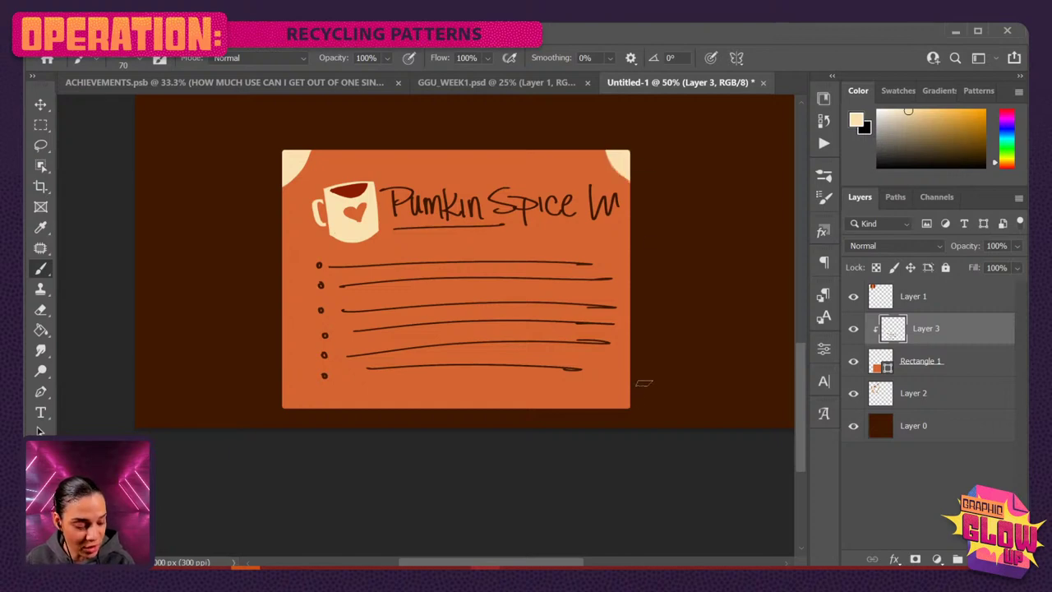
pyautogui.moveTo(644, 383); pyautogui.dragTo(607, 429)
pyautogui.moveTo(288, 396)
pyautogui.mouseDown()
pyautogui.moveTo(301, 423)
pyautogui.moveTo(296, 376)
pyautogui.mouseUp()
# Paint thin straight cream borders along all four edges of the recipe card, connecting the corner accents.
pyautogui.moveTo(284, 174); pyautogui.dragTo(286, 384)
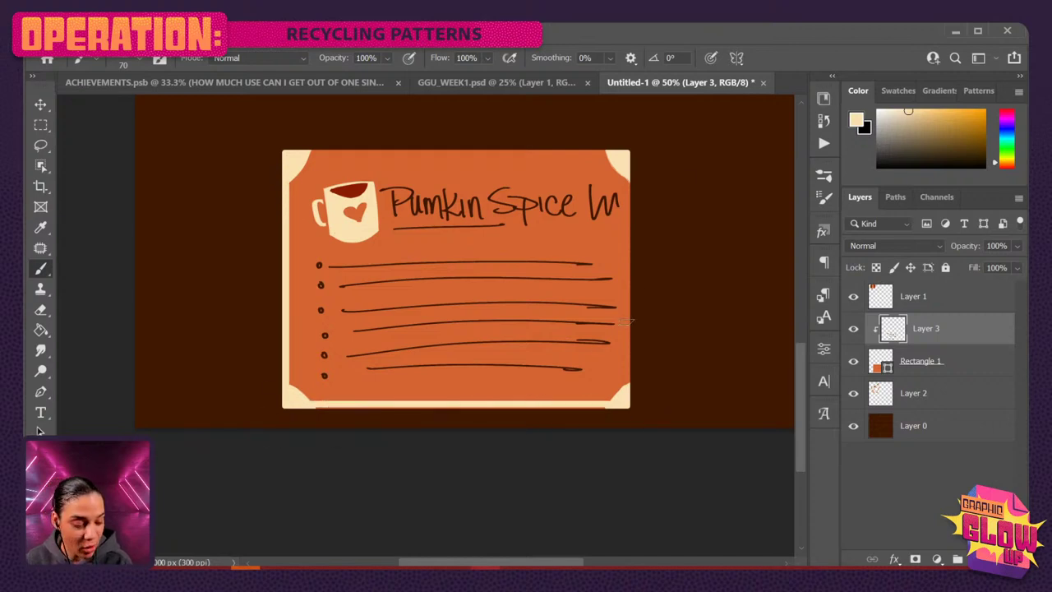
pyautogui.keyDown('shift'); pyautogui.click(664, 408); pyautogui.keyUp('shift')
pyautogui.click(634, 169)
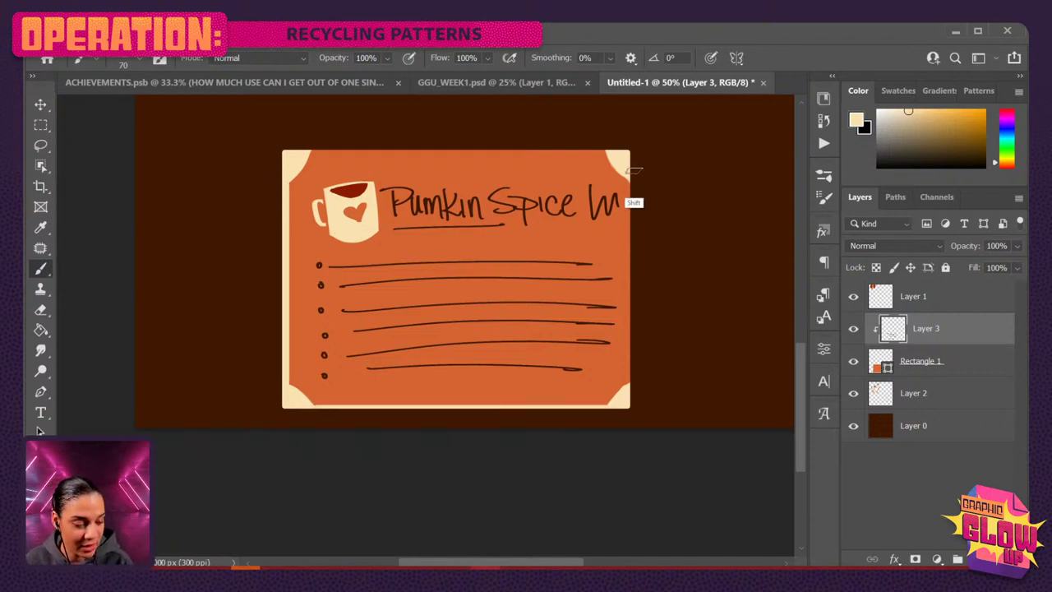
pyautogui.keyDown('shift'); pyautogui.click(650, 380); pyautogui.keyUp('shift')
pyautogui.click(312, 150)
pyautogui.keyDown('shift'); pyautogui.click(618, 151); pyautogui.keyUp('shift')
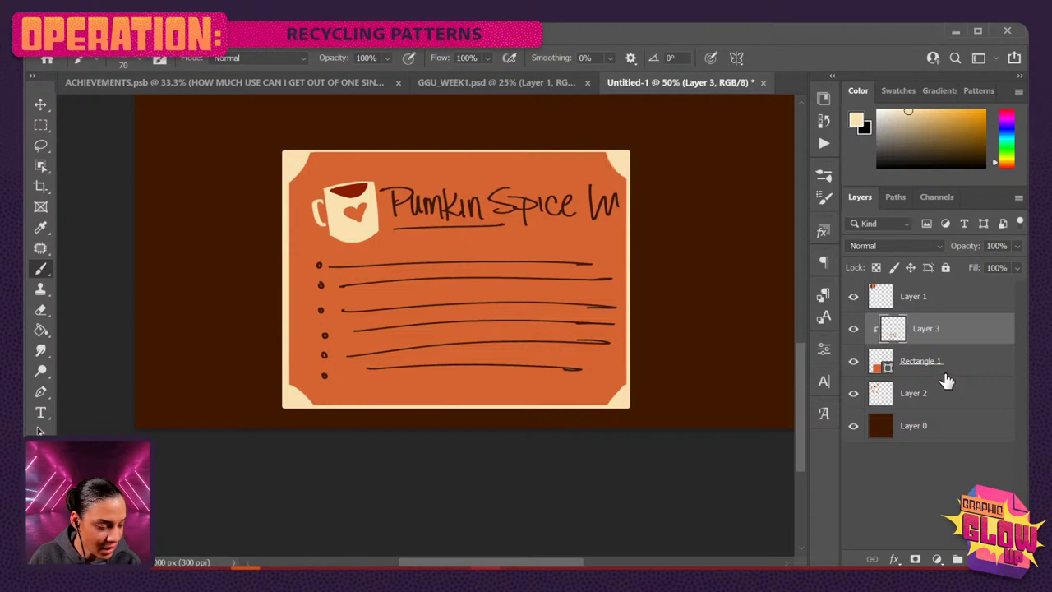
# Lasso the mug on Layer 3 and copy it to its own layer.
pyautogui.click(854, 329)
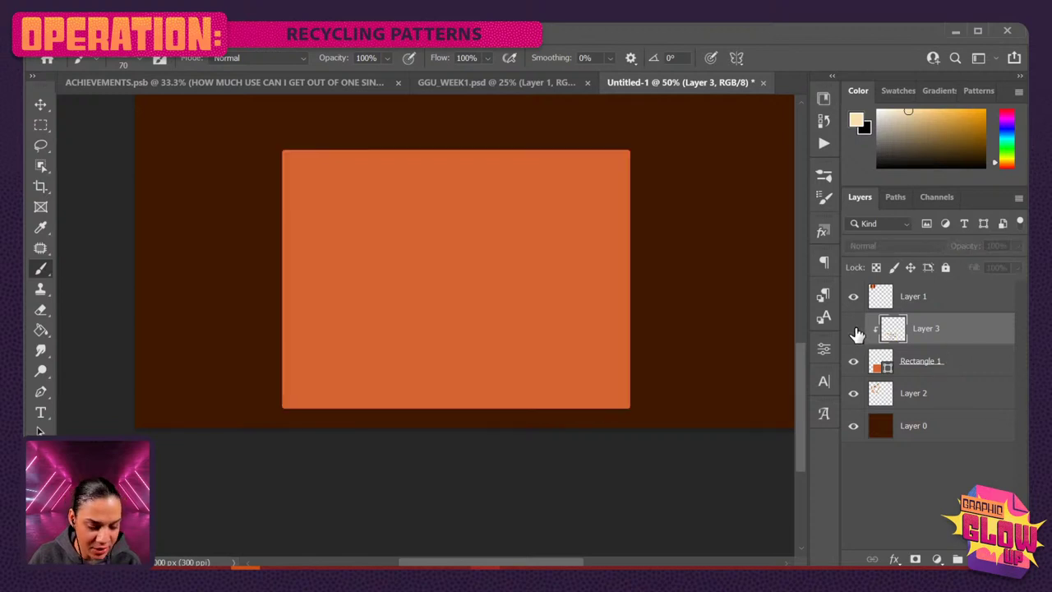
pyautogui.click(854, 329)
pyautogui.press('l')
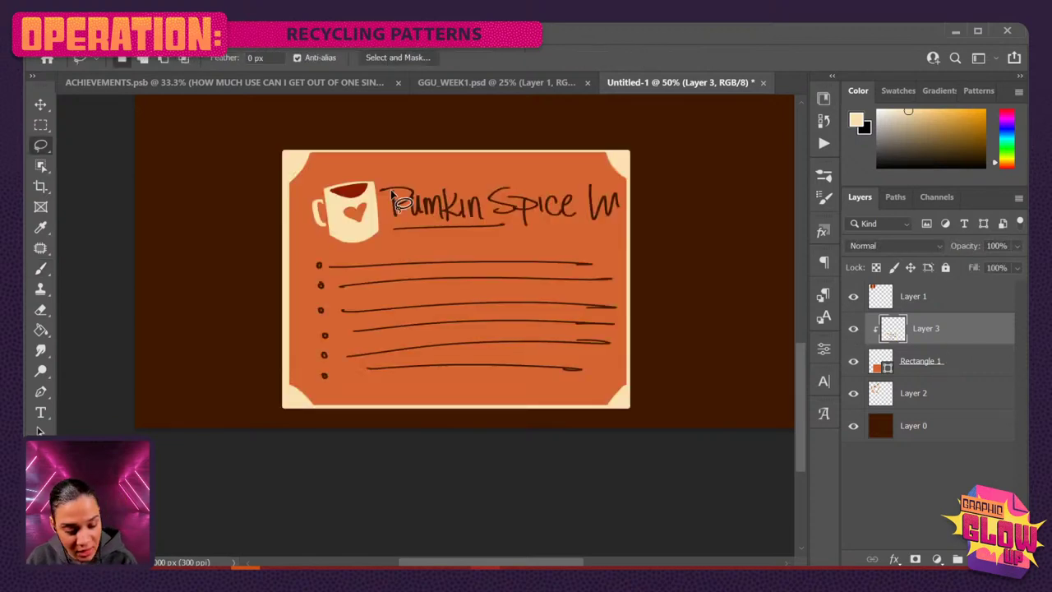
pyautogui.moveTo(311, 212); pyautogui.dragTo(345, 177)
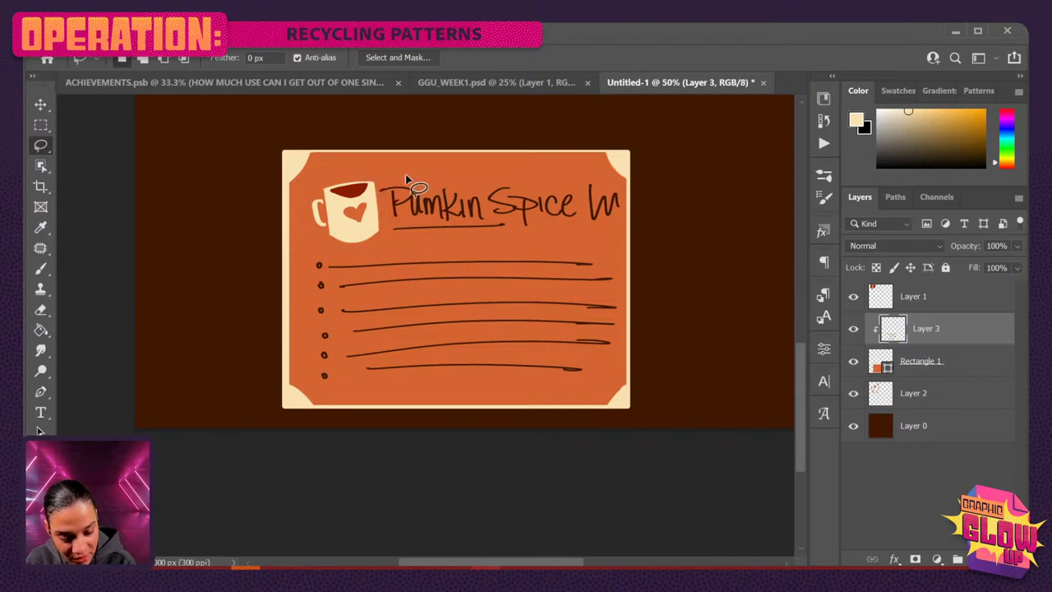
pyautogui.hotkey('ctrl', 'j')
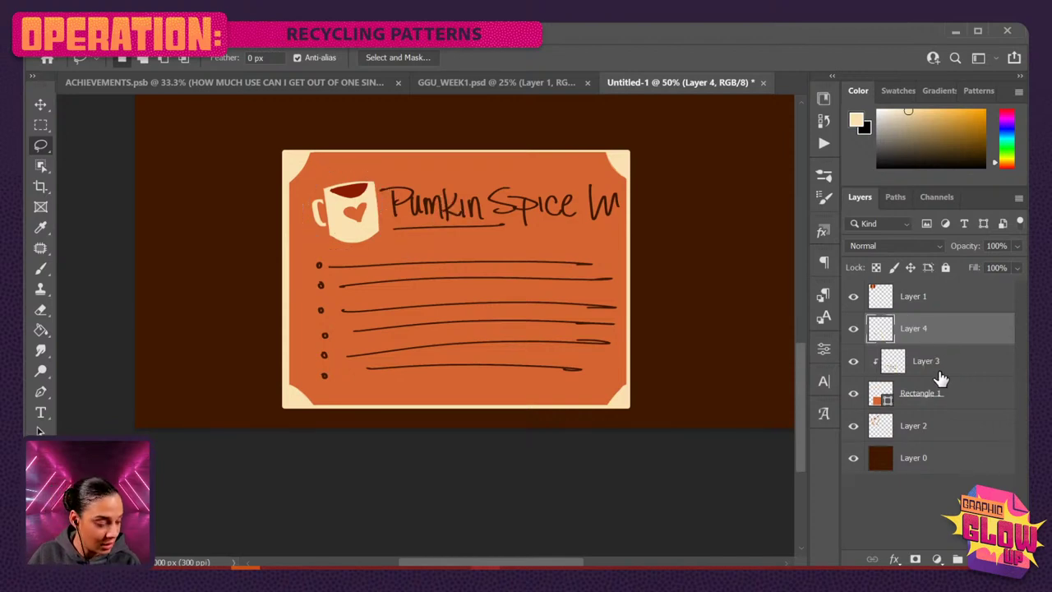
# Group Layer 3 with Rectangle 1, name the group "post idea", and hide it.
pyautogui.click(948, 368)
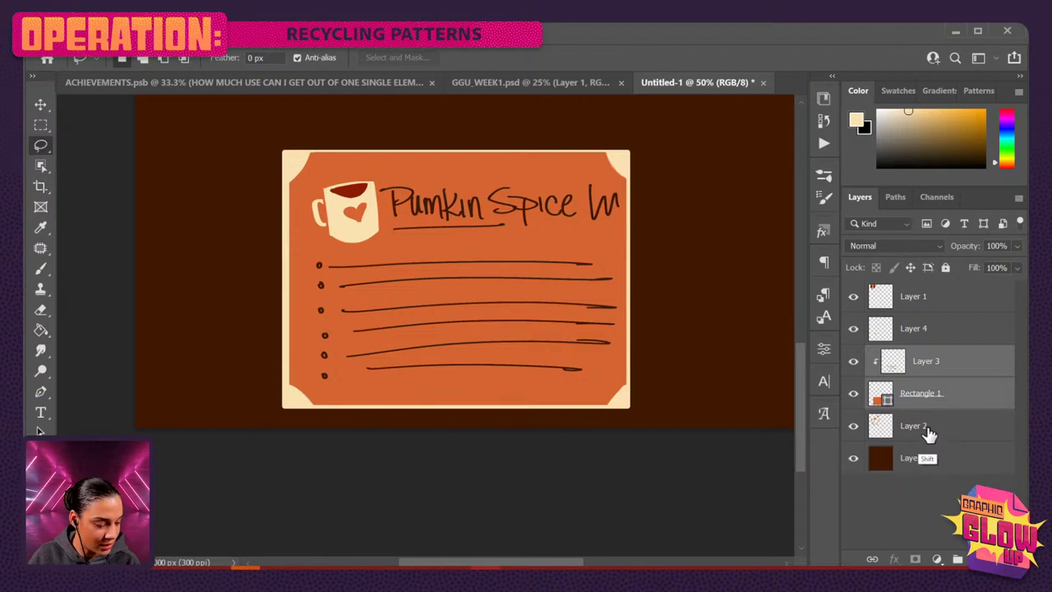
pyautogui.hotkey('ctrl', 'g')
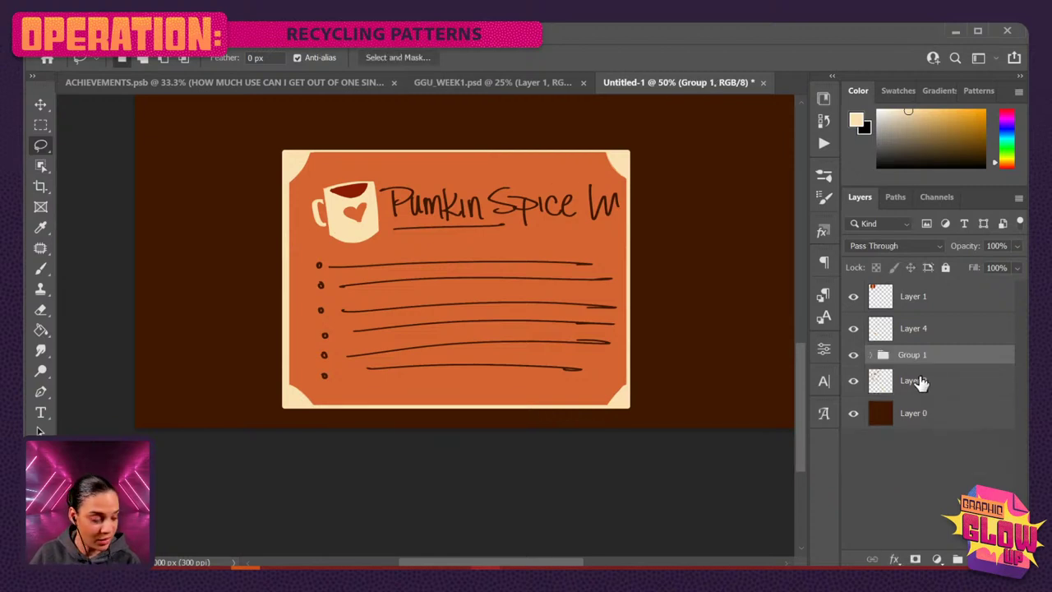
pyautogui.doubleClick(910, 356)
pyautogui.write('p')
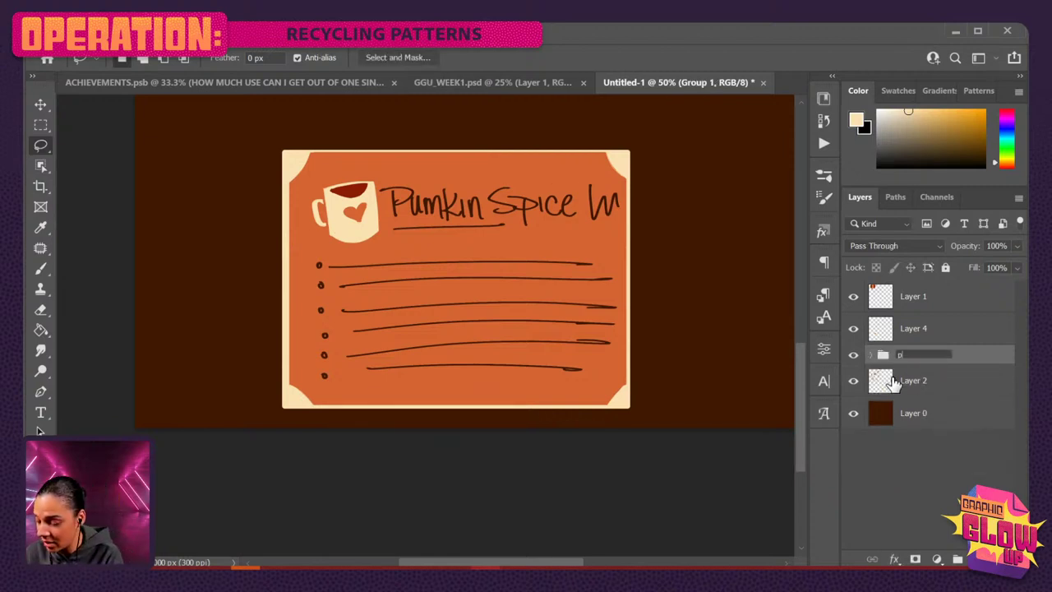
pyautogui.write('ost idea')
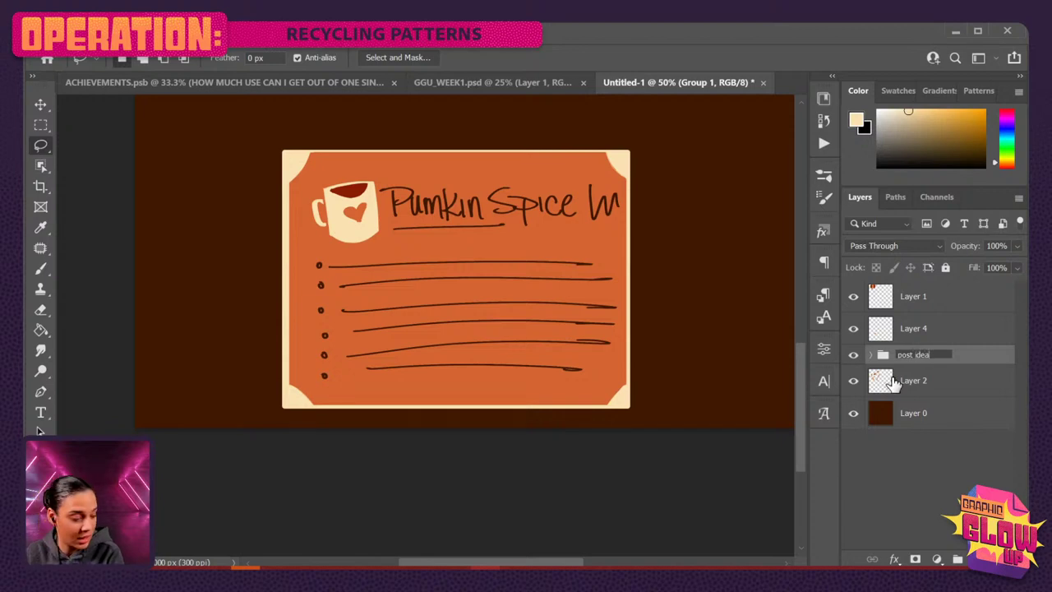
pyautogui.press('Return')
pyautogui.click(853, 354)
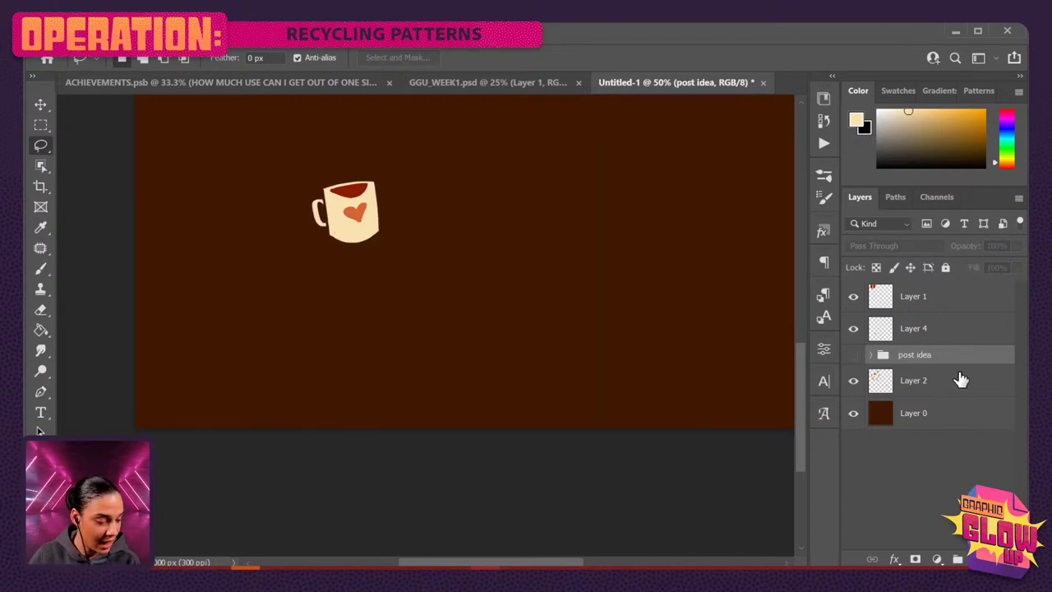
# Free-transform the mug on Layer 4, enlarging it proportionally to about 200% in the open area beside the knife.
pyautogui.click(956, 331)
pyautogui.hotkey('ctrl', 't')
pyautogui.moveTo(359, 225); pyautogui.dragTo(543, 180)
pyautogui.hotkey('ctrl', '-')
pyautogui.moveTo(622, 230); pyautogui.dragTo(494, 359)
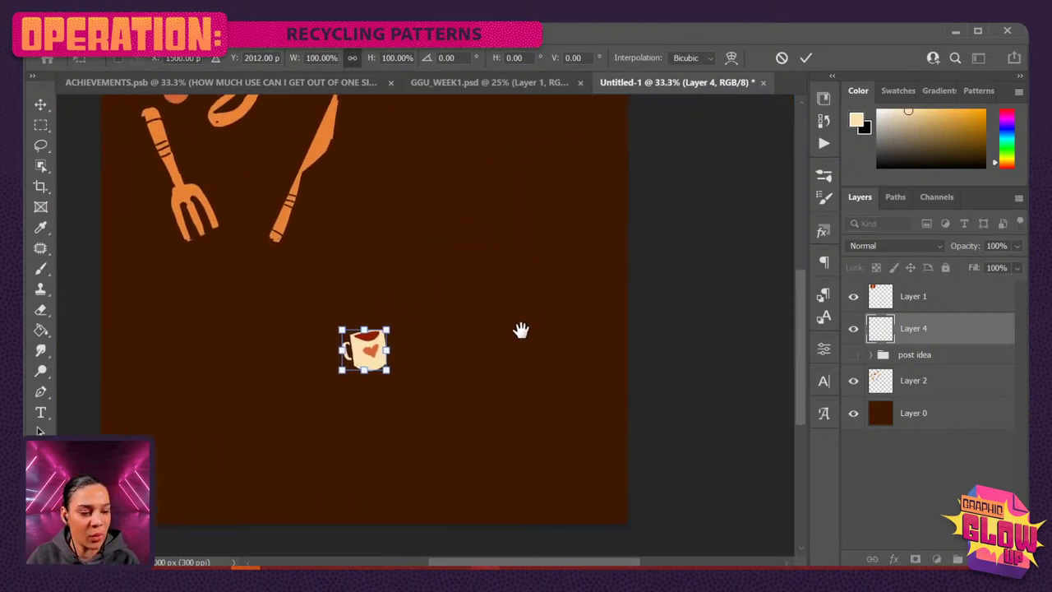
pyautogui.moveTo(366, 359); pyautogui.dragTo(518, 268)
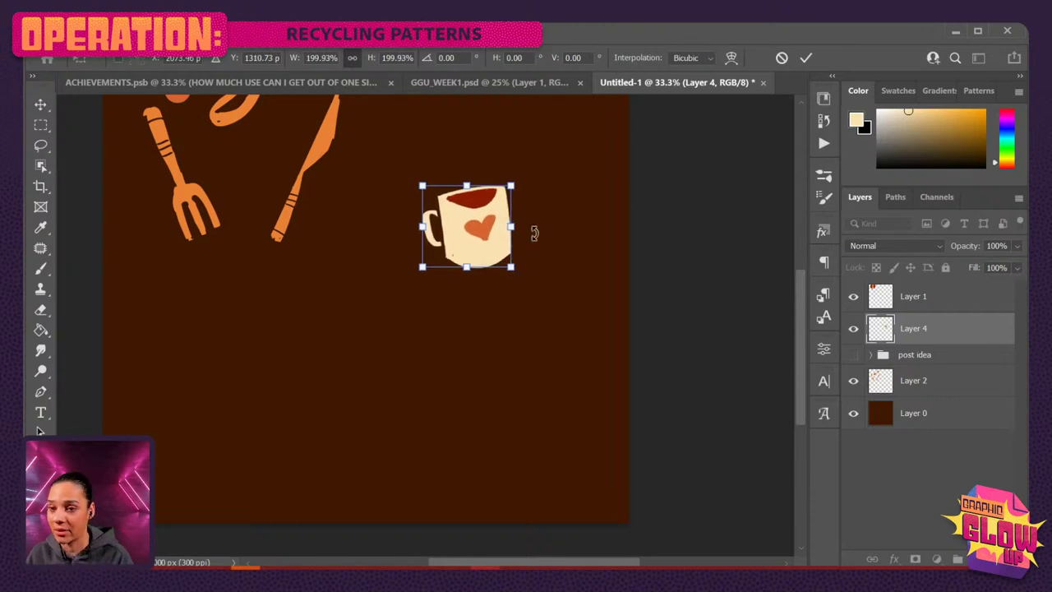
# Move the enlarged mug near the canvas's upper-right corner and apply the transform.
pyautogui.hotkey('ctrl', '-')
pyautogui.hotkey('ctrl', '+')
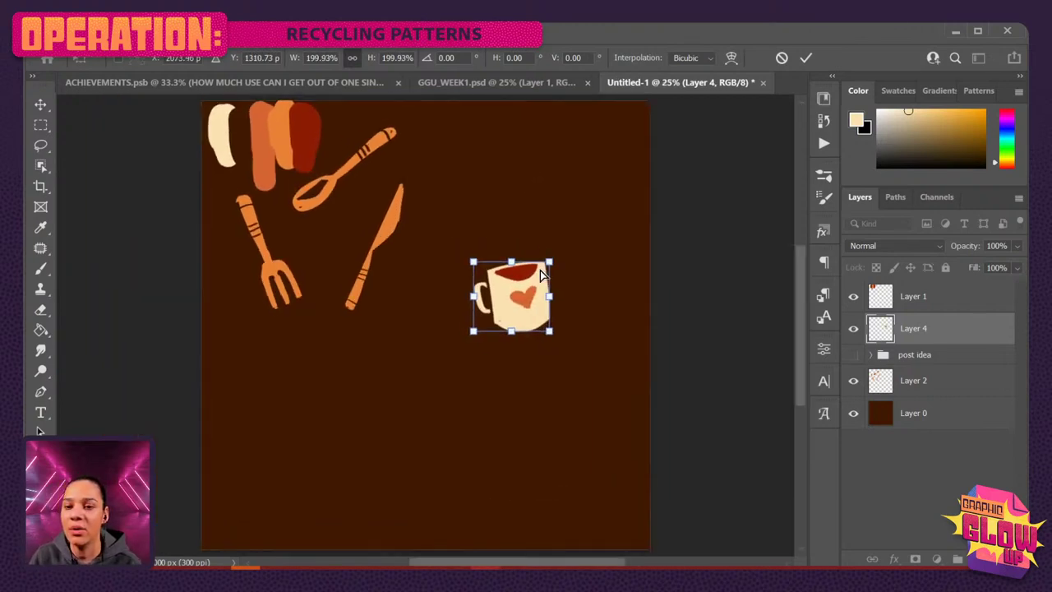
pyautogui.moveTo(530, 298); pyautogui.dragTo(557, 181)
pyautogui.moveTo(634, 200); pyautogui.dragTo(627, 284)
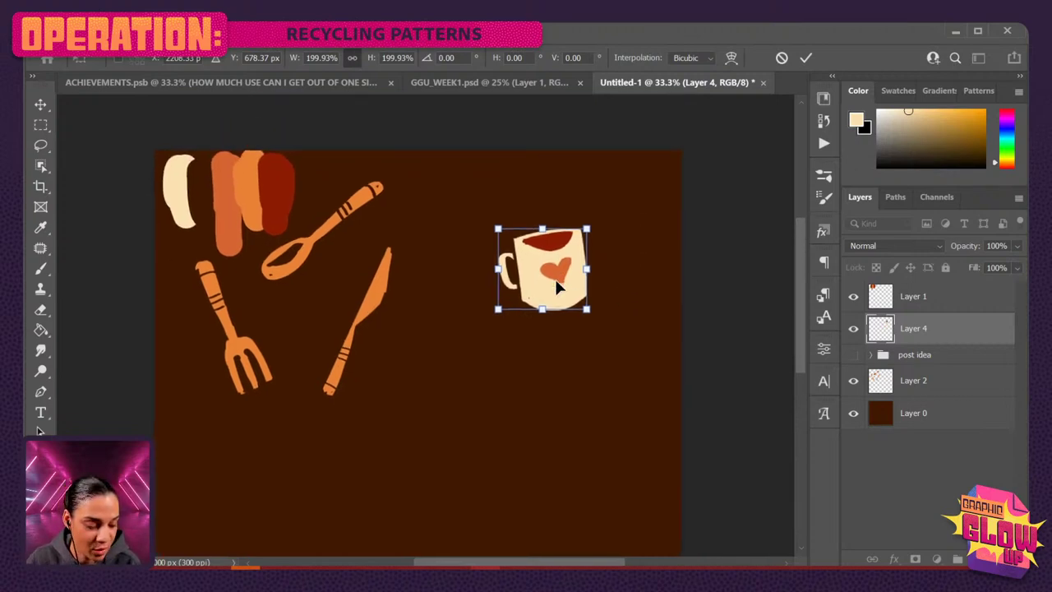
pyautogui.moveTo(555, 279); pyautogui.dragTo(573, 256)
pyautogui.press('Return')
pyautogui.press('l')
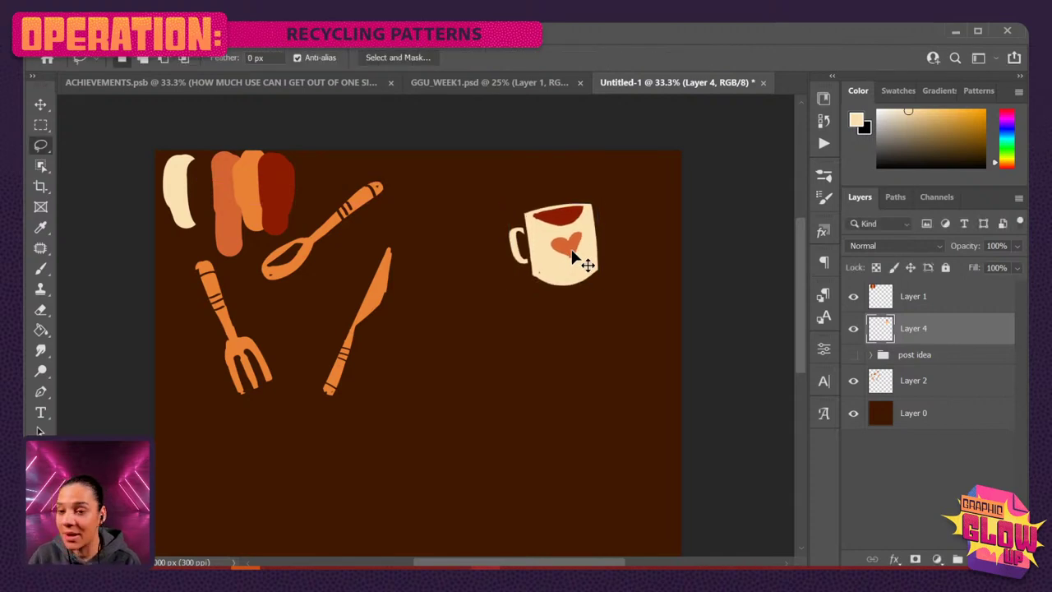
# Paint a cream S-shaped steam wisp above the mug at brush size 70, with smaller wisps on both sides at size 35.
pyautogui.hotkey('ctrl', '-')
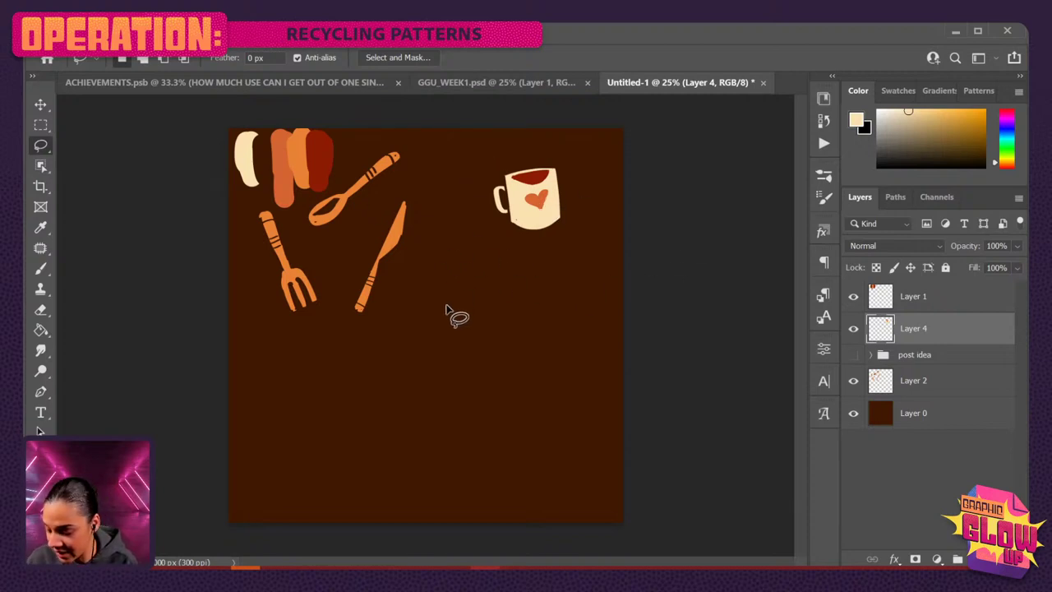
pyautogui.press('b')
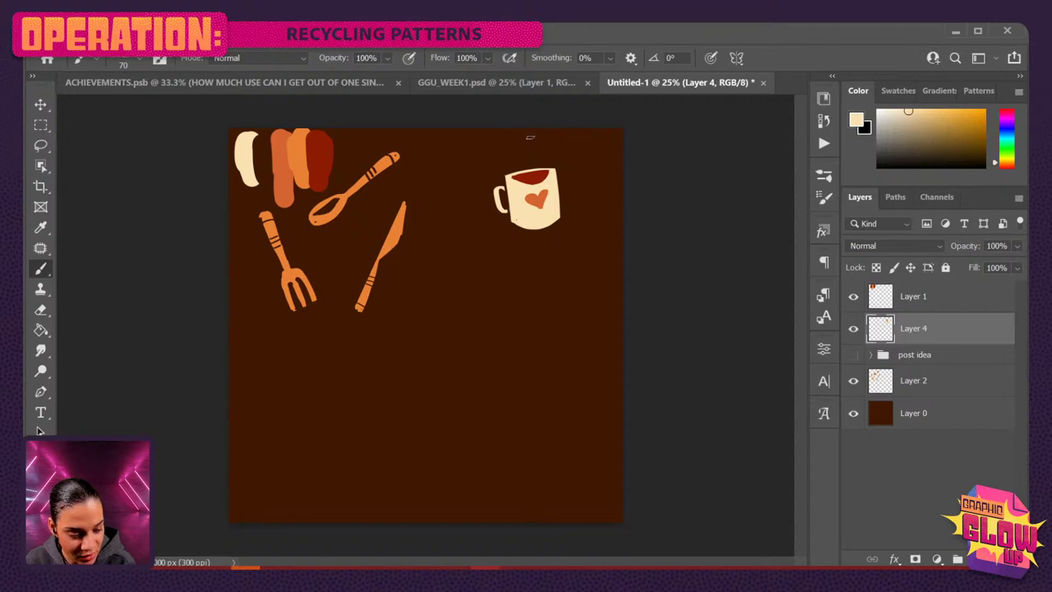
pyautogui.moveTo(530, 137); pyautogui.dragTo(526, 161)
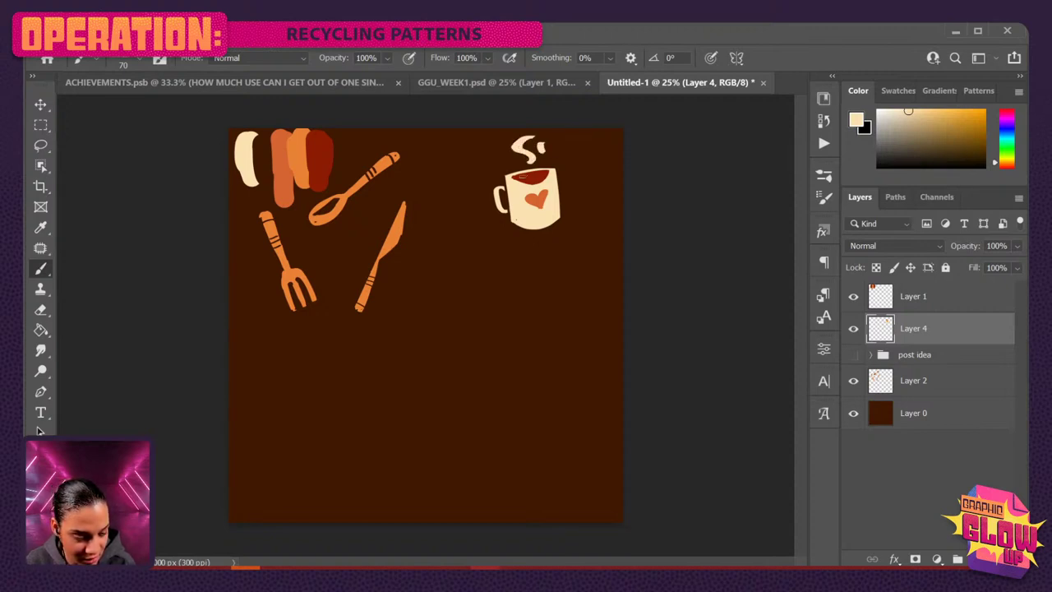
pyautogui.press('[')
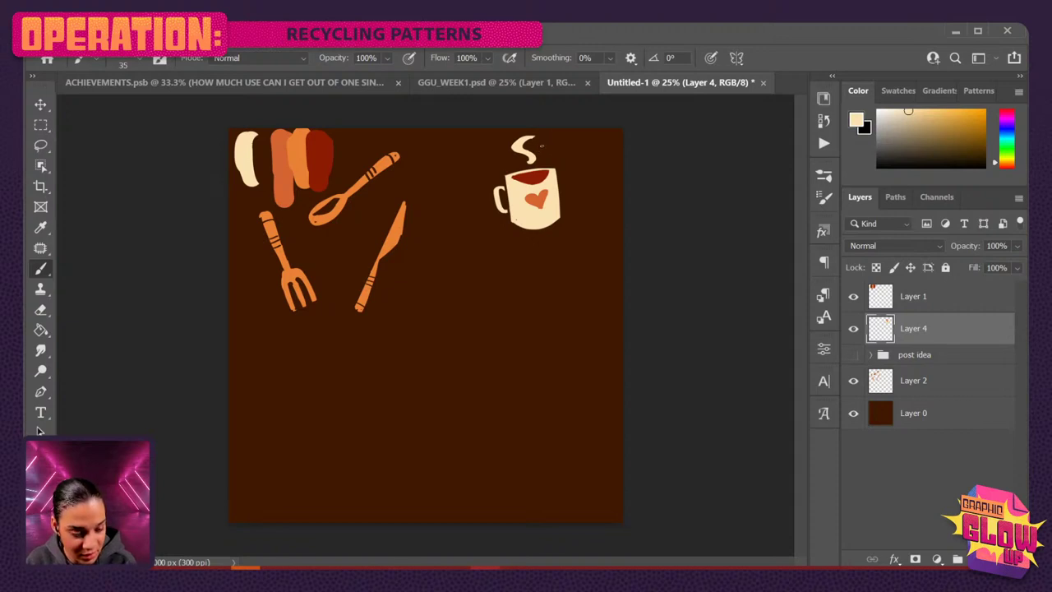
pyautogui.moveTo(542, 145)
pyautogui.mouseDown()
pyautogui.moveTo(540, 161)
pyautogui.moveTo(513, 159)
pyautogui.mouseUp()
pyautogui.hotkey('ctrl', 'z')
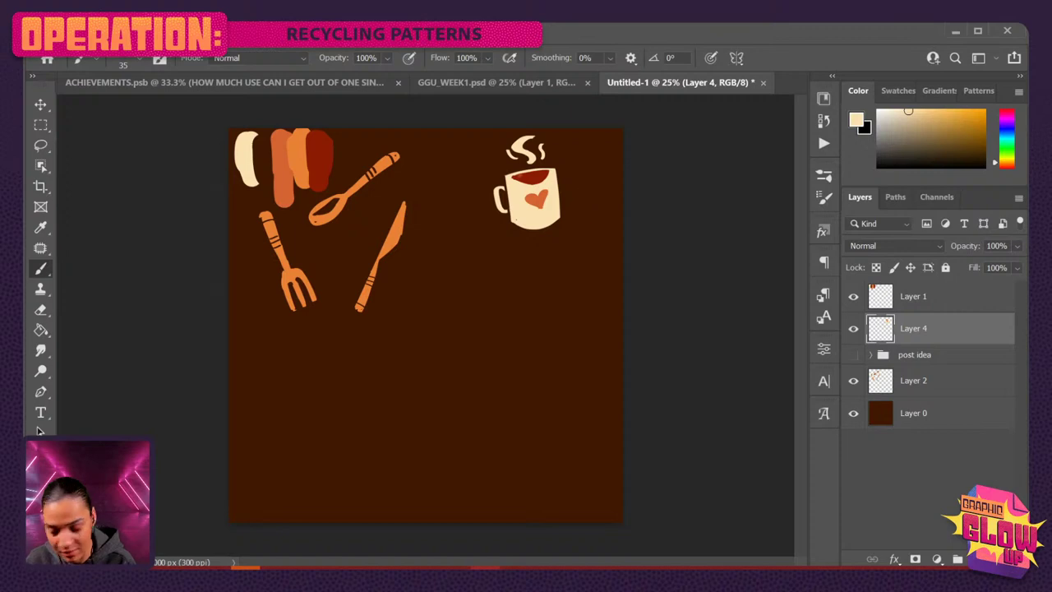
pyautogui.hotkey('ctrl', 'shift', 'z')
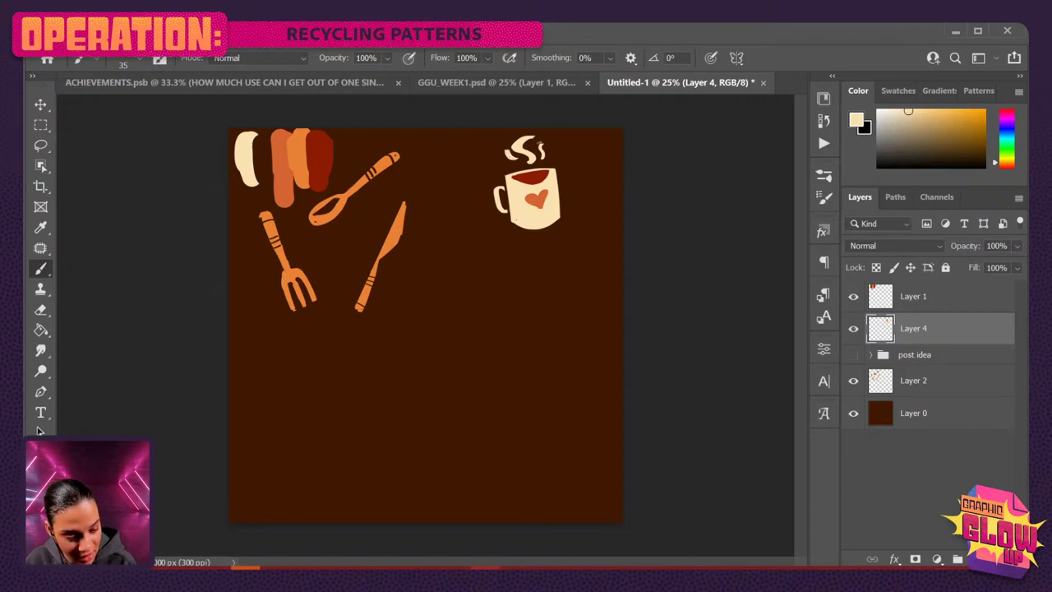
pyautogui.moveTo(539, 144); pyautogui.dragTo(543, 149)
# Refine the edges of the steam wisps with the size 15 eraser.
pyautogui.press('e')
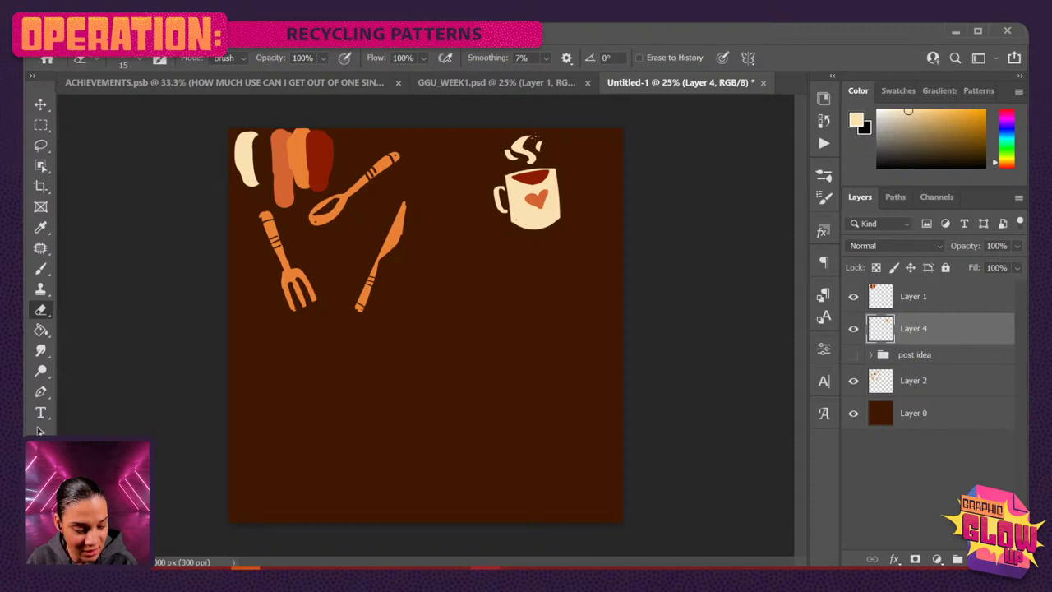
pyautogui.moveTo(521, 155)
pyautogui.mouseDown()
pyautogui.moveTo(527, 161)
pyautogui.moveTo(518, 151)
pyautogui.mouseUp()
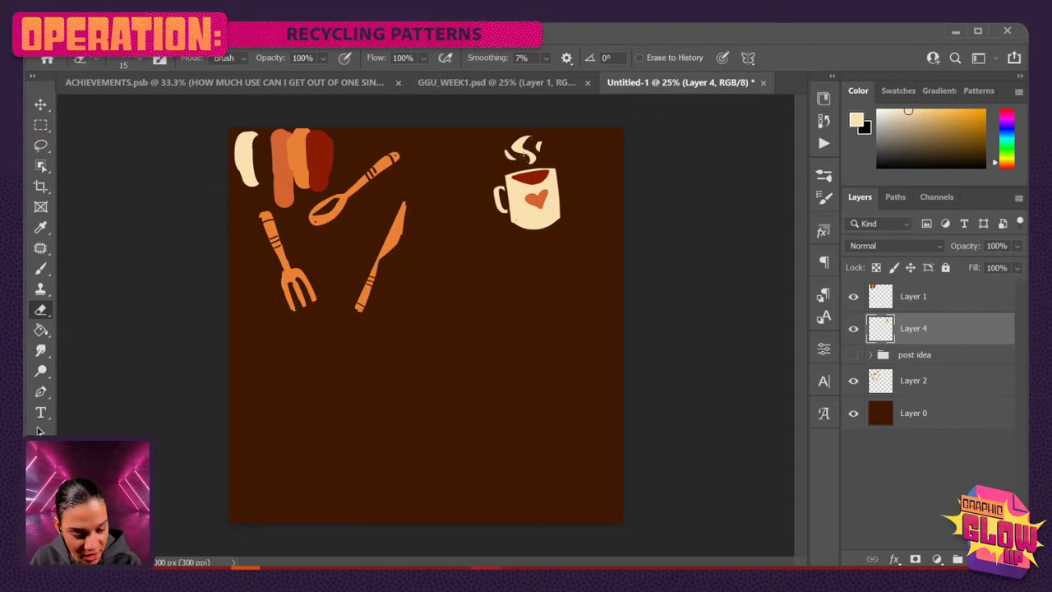
pyautogui.hotkey('ctrl', '-')
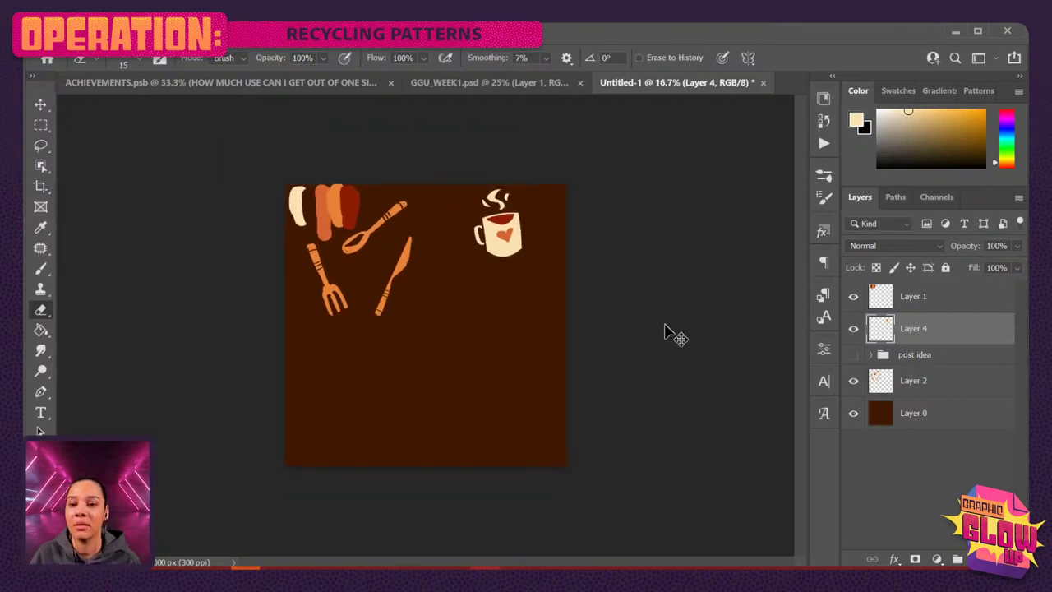
pyautogui.hotkey('ctrl', '+')
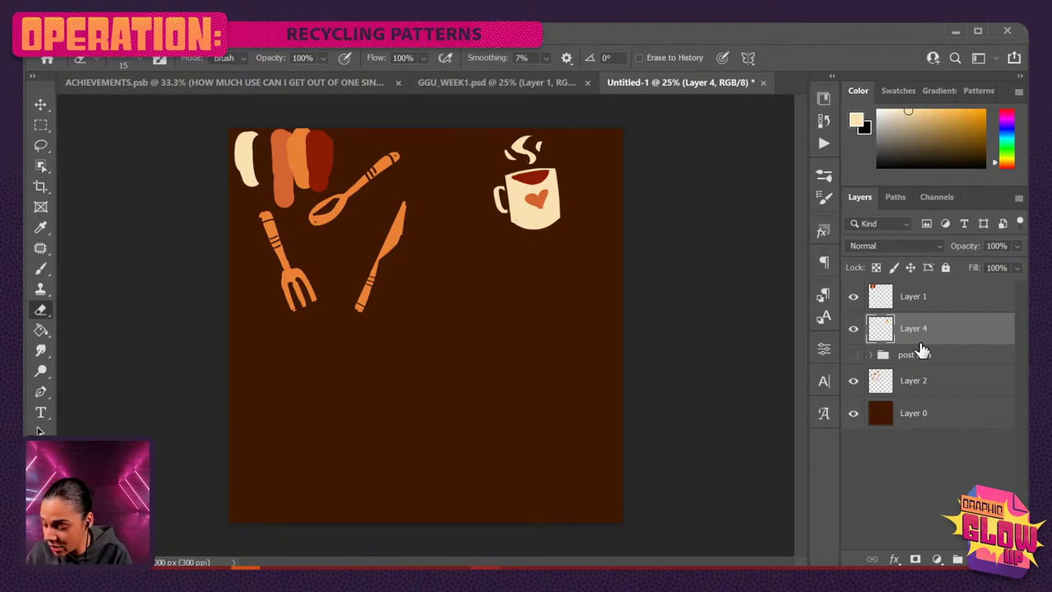
# Add a new layer, sample the cream swatch, and paint a solid jar silhouette with a rounded cap below the cutlery at brush size 70.
pyautogui.hotkey('ctrl', 'shift', 'n')
pyautogui.press('Return')
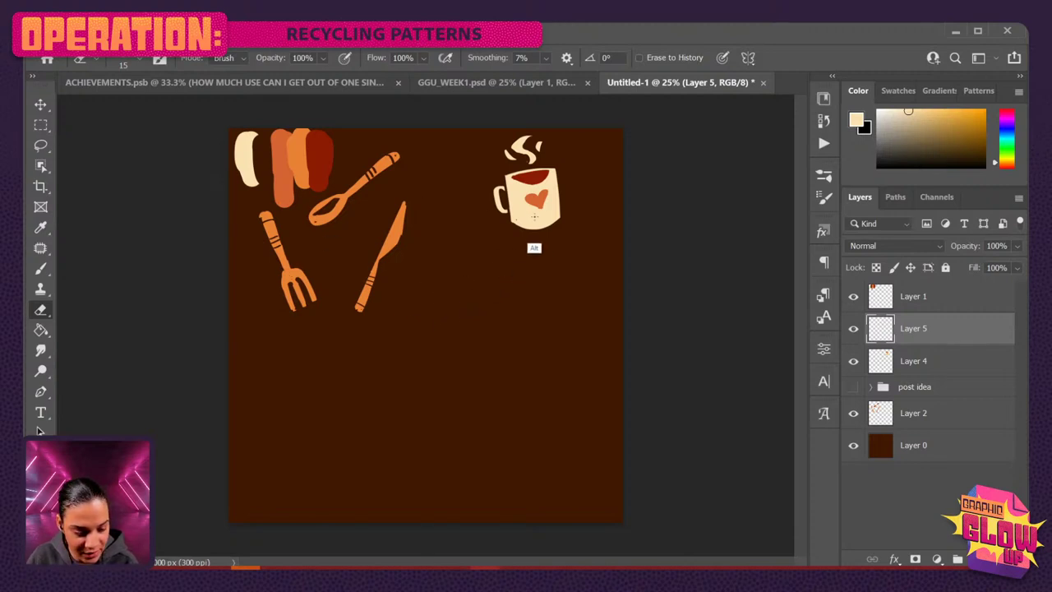
pyautogui.press('b')
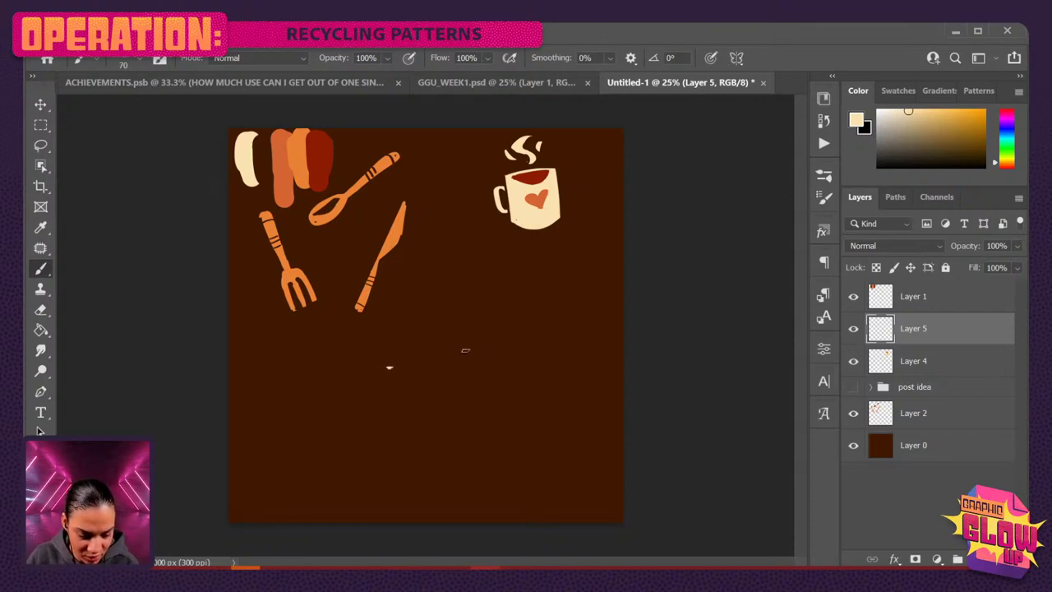
pyautogui.keyDown('alt'); pyautogui.click(300, 189); pyautogui.keyUp('alt')
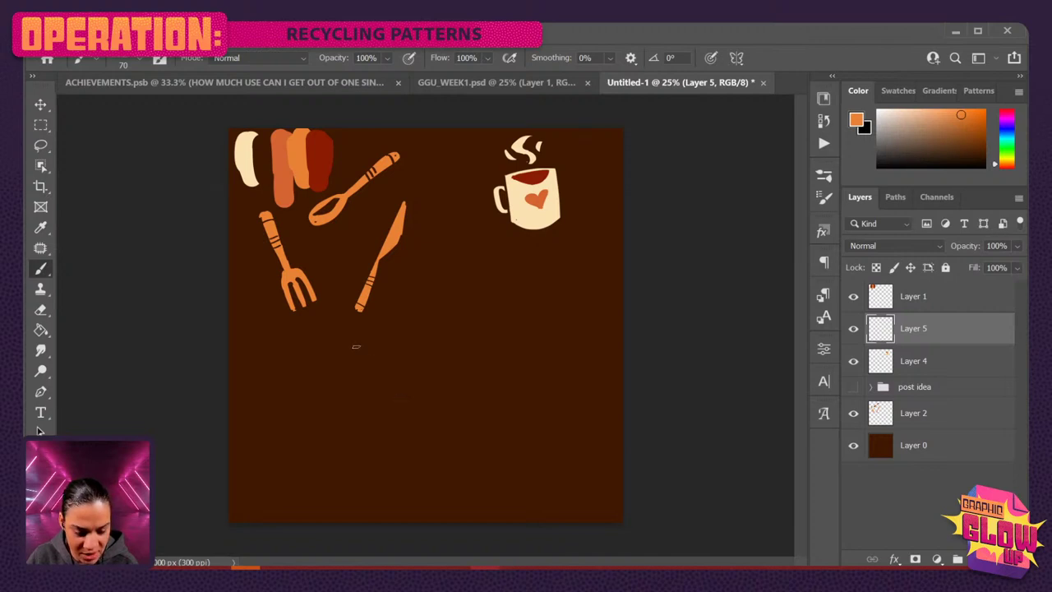
pyautogui.keyDown('alt'); pyautogui.click(245, 150); pyautogui.keyUp('alt')
pyautogui.moveTo(380, 371)
pyautogui.mouseDown()
pyautogui.moveTo(361, 372)
pyautogui.moveTo(386, 378)
pyautogui.moveTo(357, 389)
pyautogui.moveTo(384, 378)
pyautogui.moveTo(366, 437)
pyautogui.mouseUp()
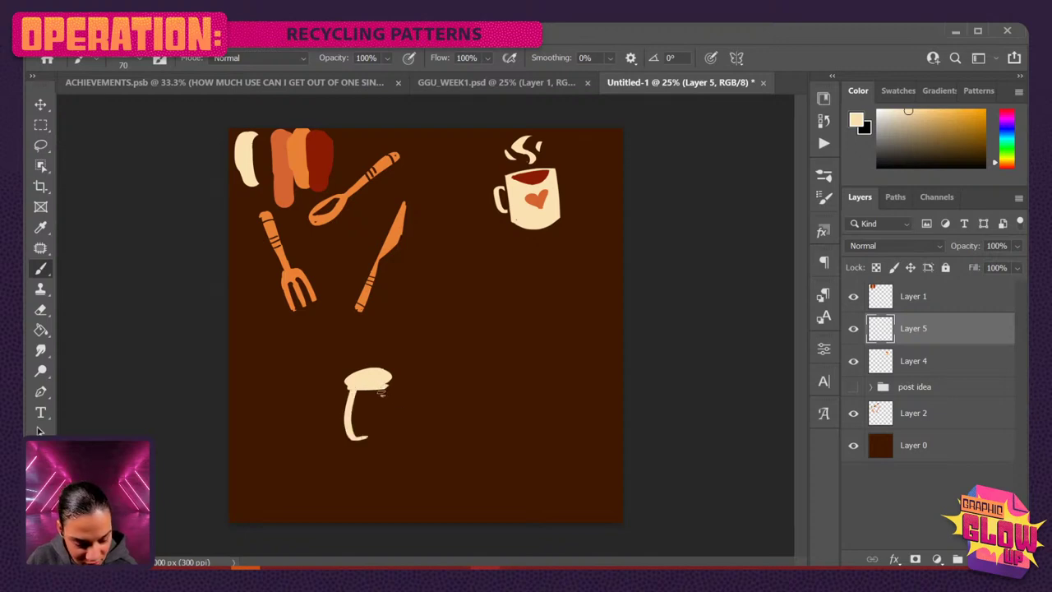
pyautogui.moveTo(380, 393)
pyautogui.mouseDown()
pyautogui.moveTo(392, 435)
pyautogui.moveTo(356, 437)
pyautogui.moveTo(349, 410)
pyautogui.moveTo(365, 439)
pyautogui.moveTo(350, 441)
pyautogui.moveTo(380, 425)
pyautogui.moveTo(377, 414)
pyautogui.moveTo(351, 430)
pyautogui.moveTo(372, 391)
pyautogui.moveTo(389, 428)
pyautogui.moveTo(368, 390)
pyautogui.moveTo(380, 436)
pyautogui.mouseUp()
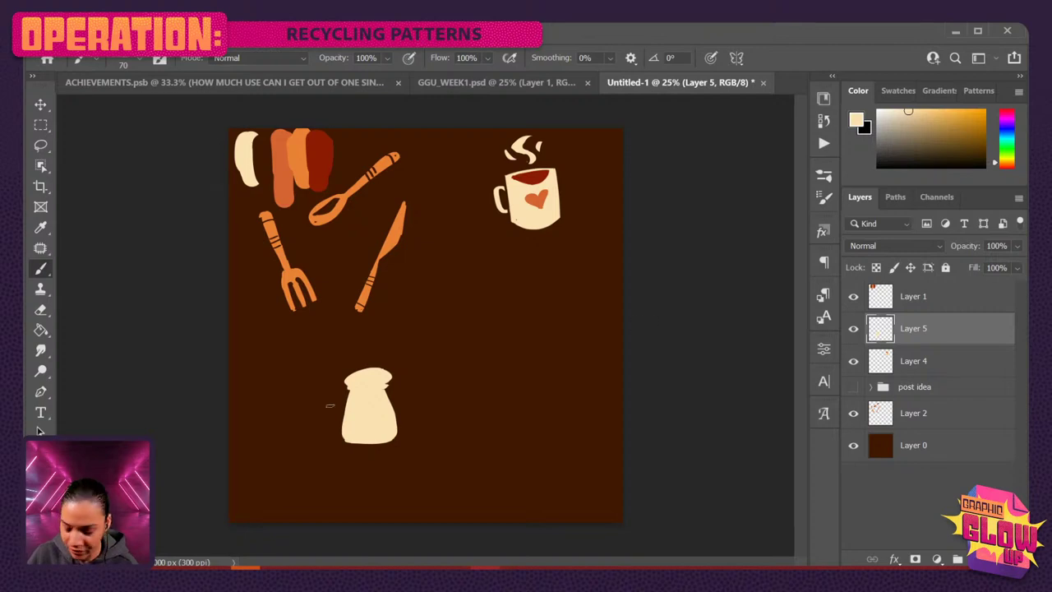
# Round out the jar's cap in cream at brush size 40 and tidy its edge with the size 15 eraser.
pyautogui.hotkey('ctrl', '+')
pyautogui.press('[')
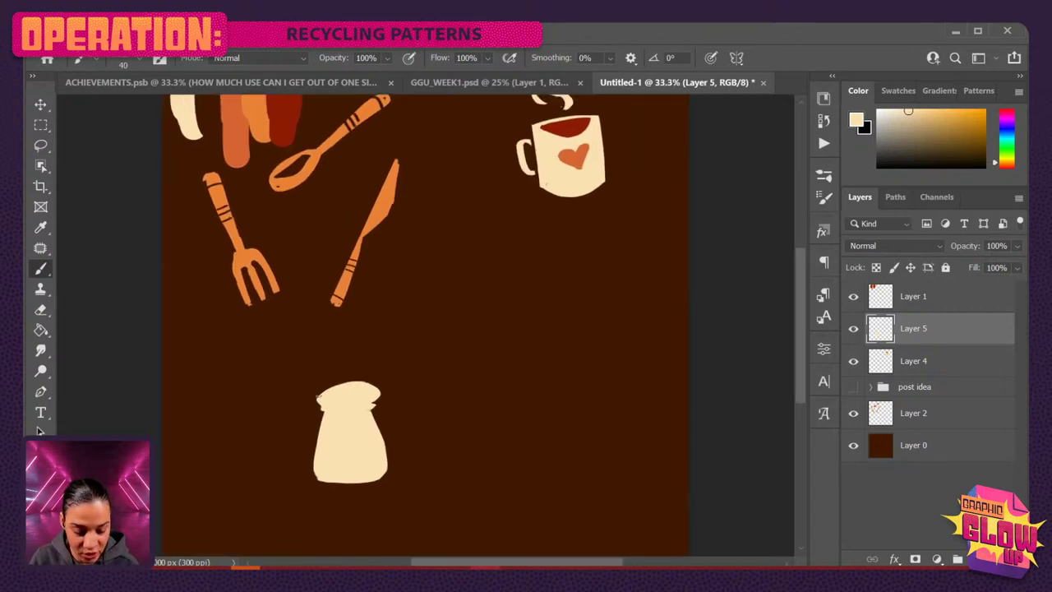
pyautogui.moveTo(319, 395)
pyautogui.mouseDown()
pyautogui.moveTo(375, 396)
pyautogui.moveTo(346, 382)
pyautogui.moveTo(323, 392)
pyautogui.moveTo(378, 400)
pyautogui.mouseUp()
pyautogui.press('e')
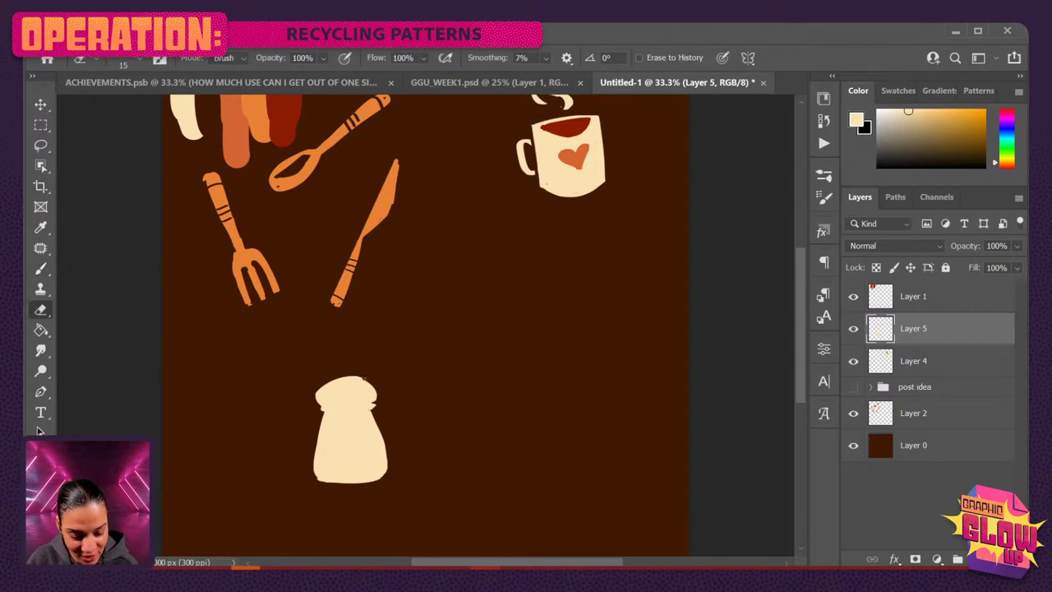
# Touch up the jar's lower body with the size 40 brush and trim its side and base corners with the size 15 eraser.
pyautogui.press('b')
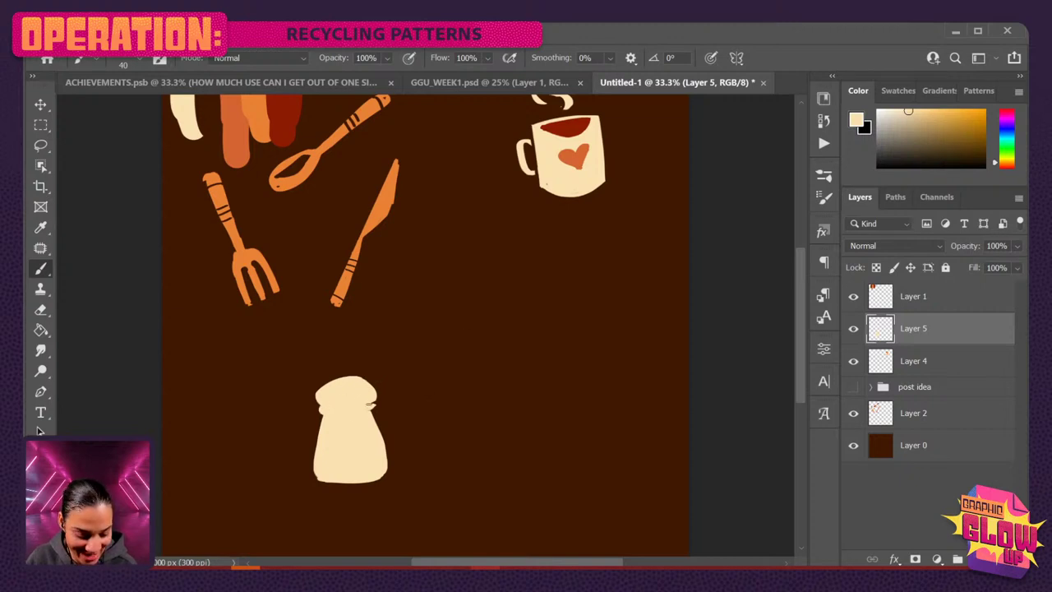
pyautogui.moveTo(316, 470); pyautogui.dragTo(318, 478)
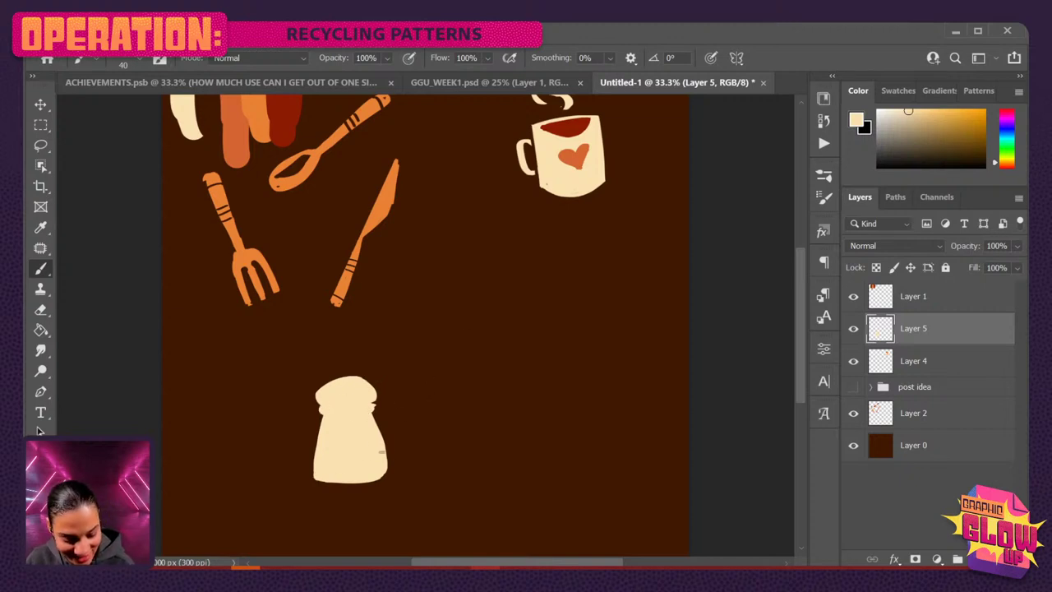
pyautogui.press('e')
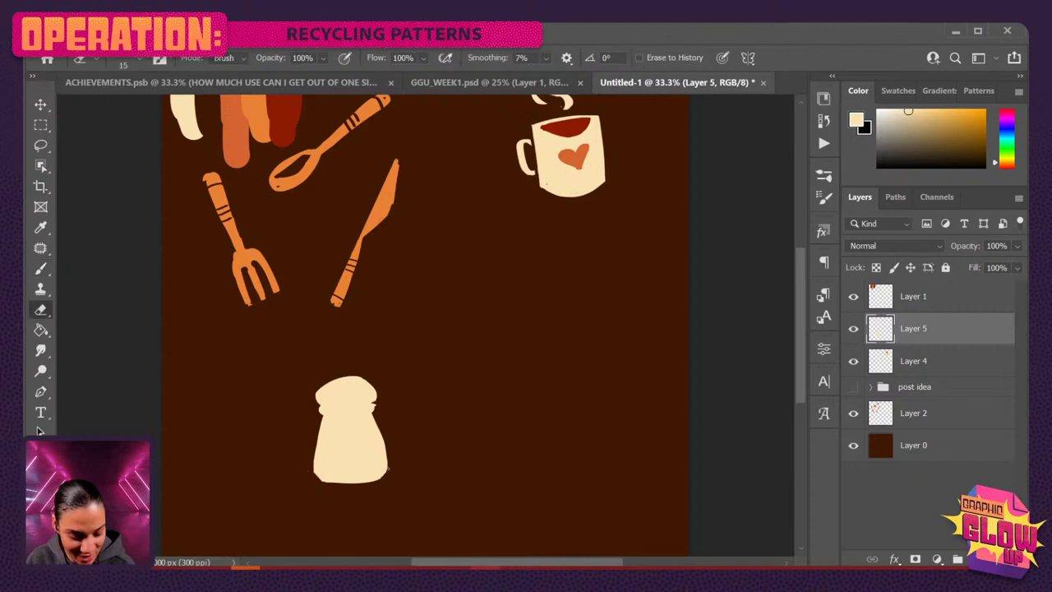
pyautogui.moveTo(380, 426); pyautogui.dragTo(386, 475)
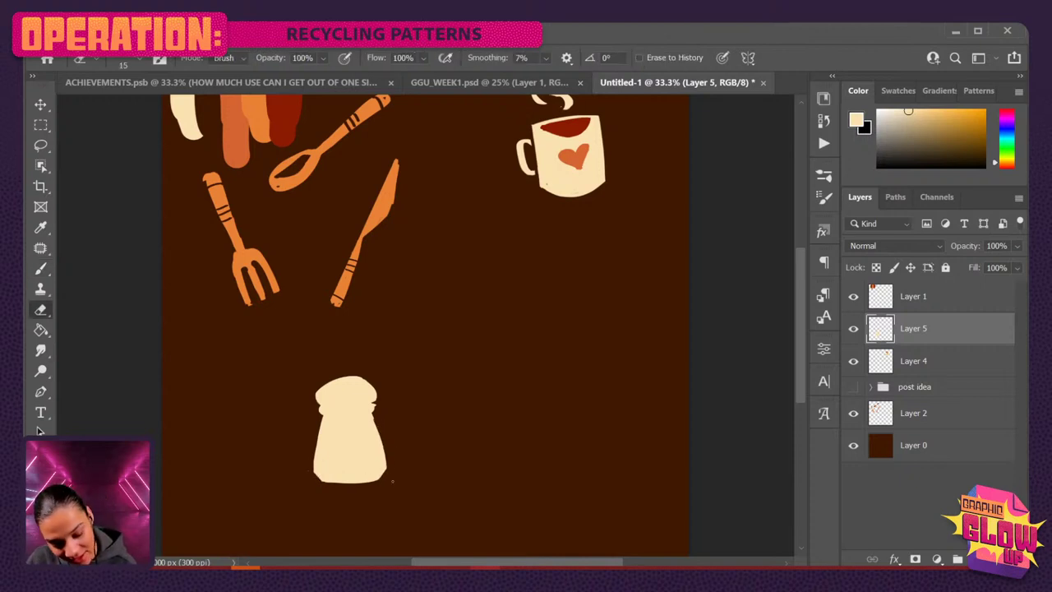
# Duplicate the jar layer and move the copy horizontally to sit just right of the original jar.
pyautogui.scroll(-3, 512, 326)
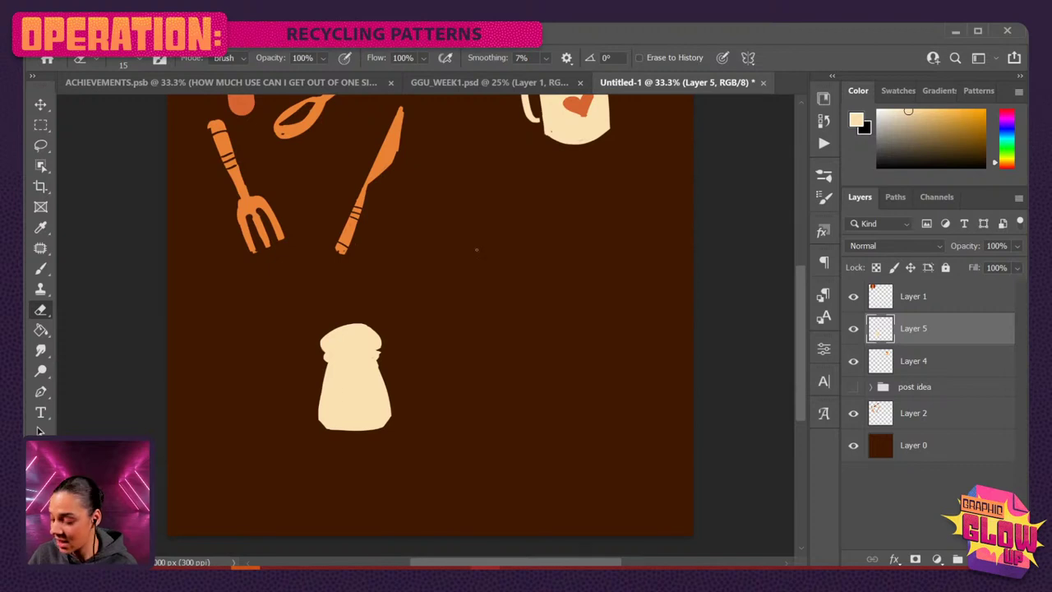
pyautogui.hotkey('ctrl', 'j')
pyautogui.hotkey('ctrl', 't')
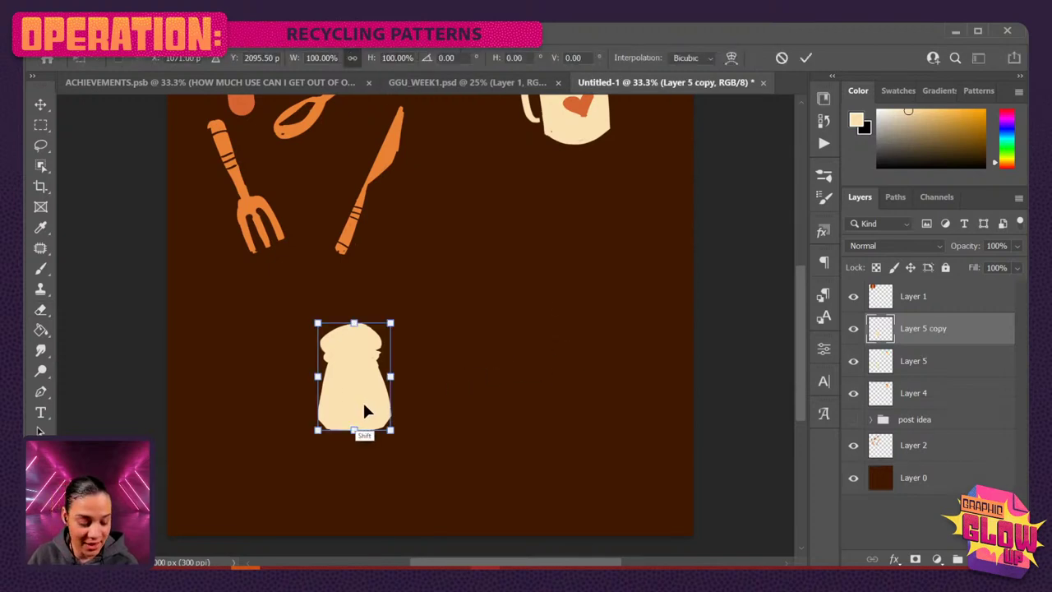
pyautogui.moveTo(364, 411); pyautogui.dragTo(454, 406)
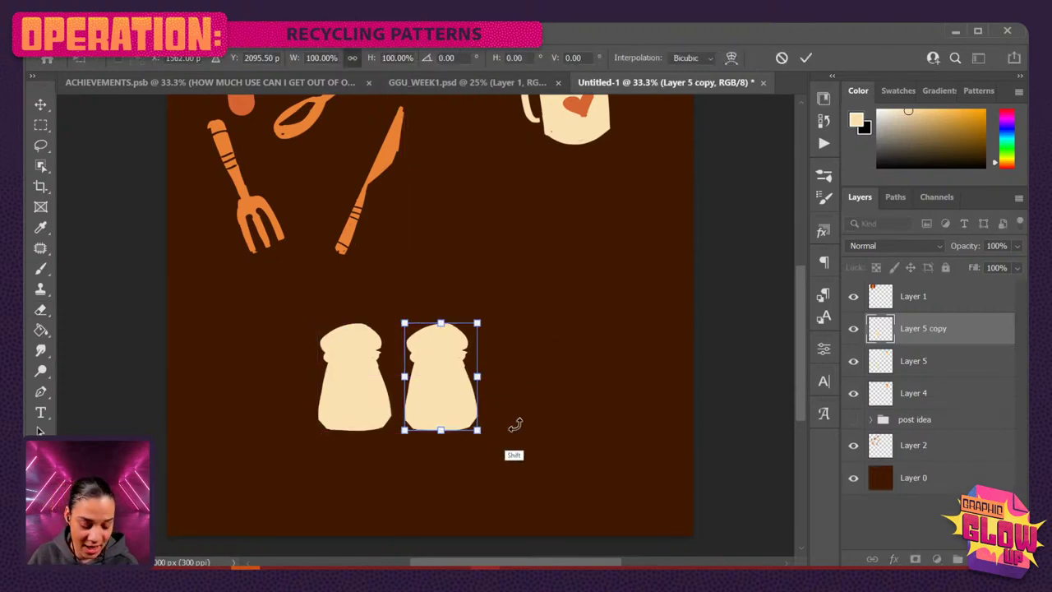
# Stretch the copied shaker to about 110.77% of its height and flip it horizontally.
pyautogui.moveTo(440, 322); pyautogui.dragTo(440, 310)
pyautogui.rightClick(458, 385)
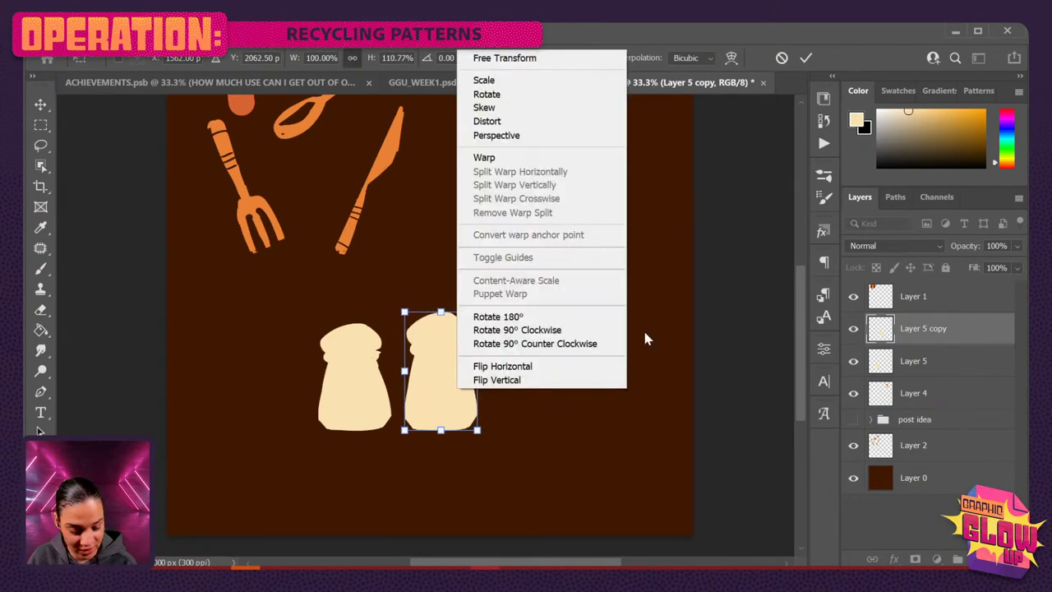
pyautogui.click(530, 370)
pyautogui.press('Return')
# Erase thin slivers from the base, the right side below the neck and the cap of the copied shaker.
pyautogui.press('e')
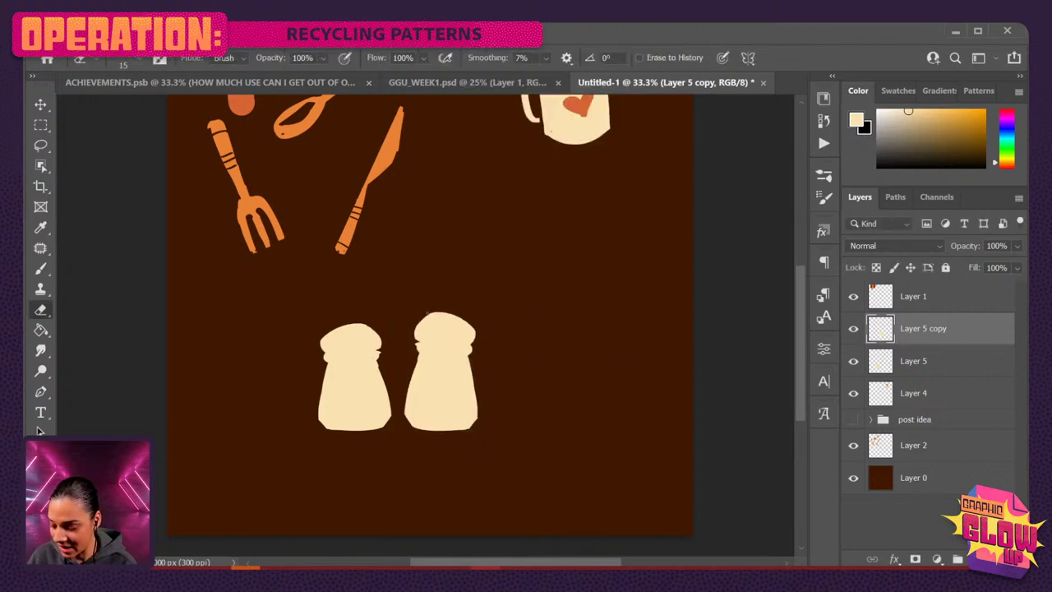
pyautogui.press('b')
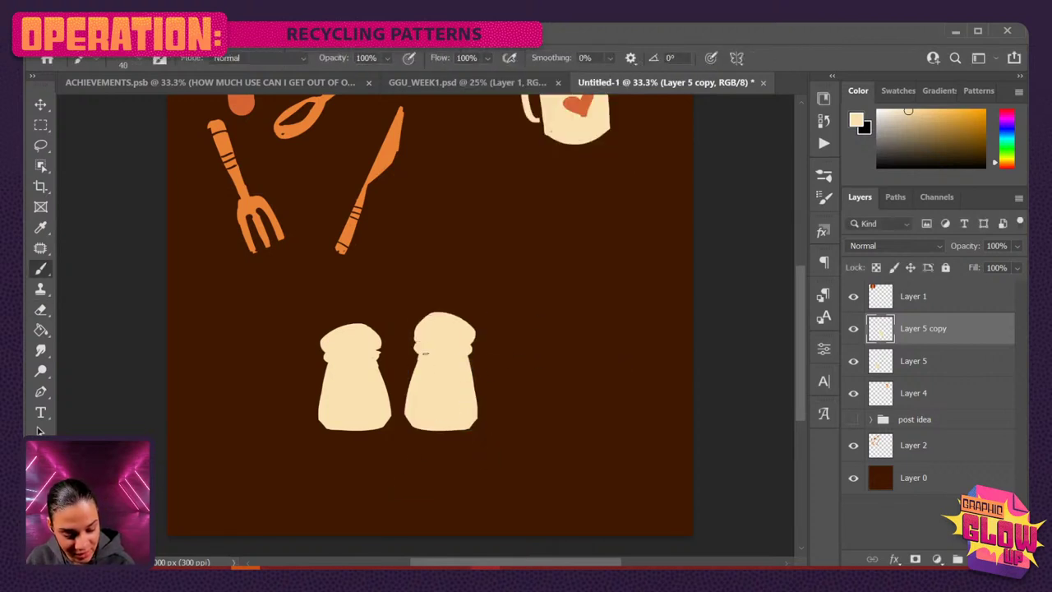
pyautogui.press('e')
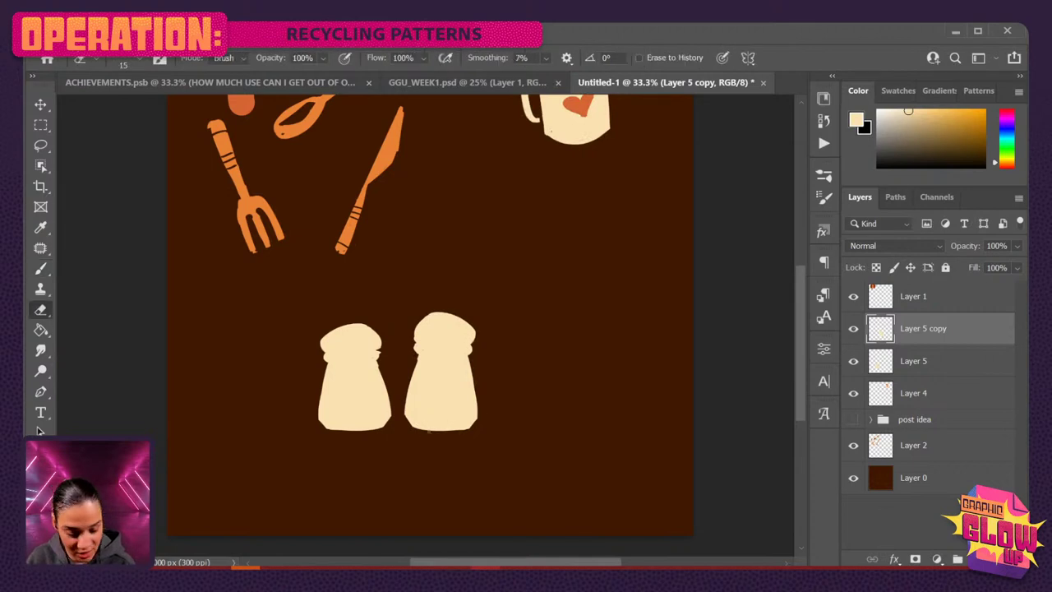
pyautogui.moveTo(411, 428); pyautogui.dragTo(484, 428)
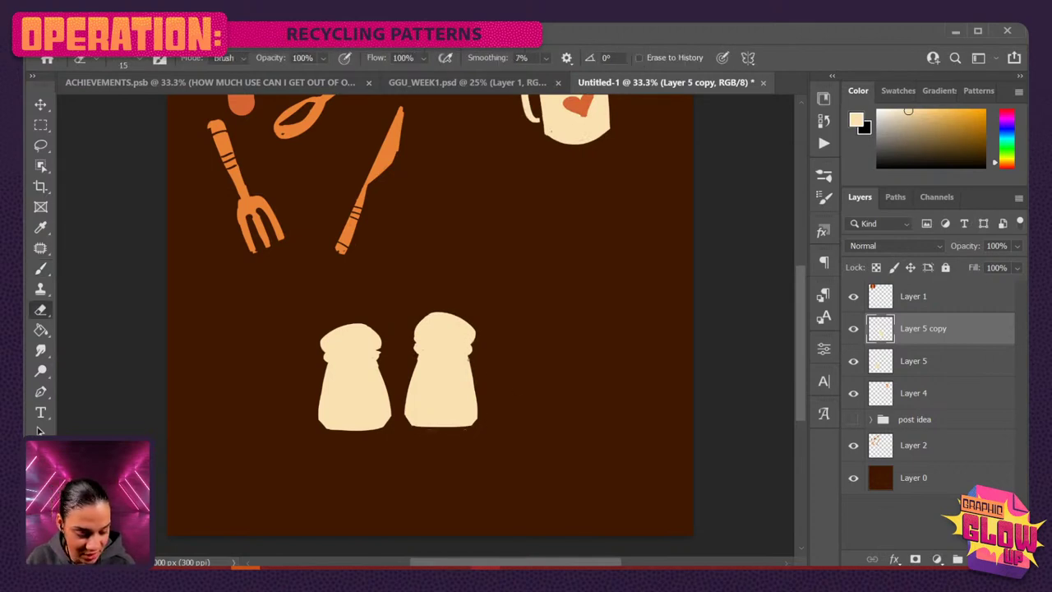
pyautogui.moveTo(468, 357); pyautogui.dragTo(470, 367)
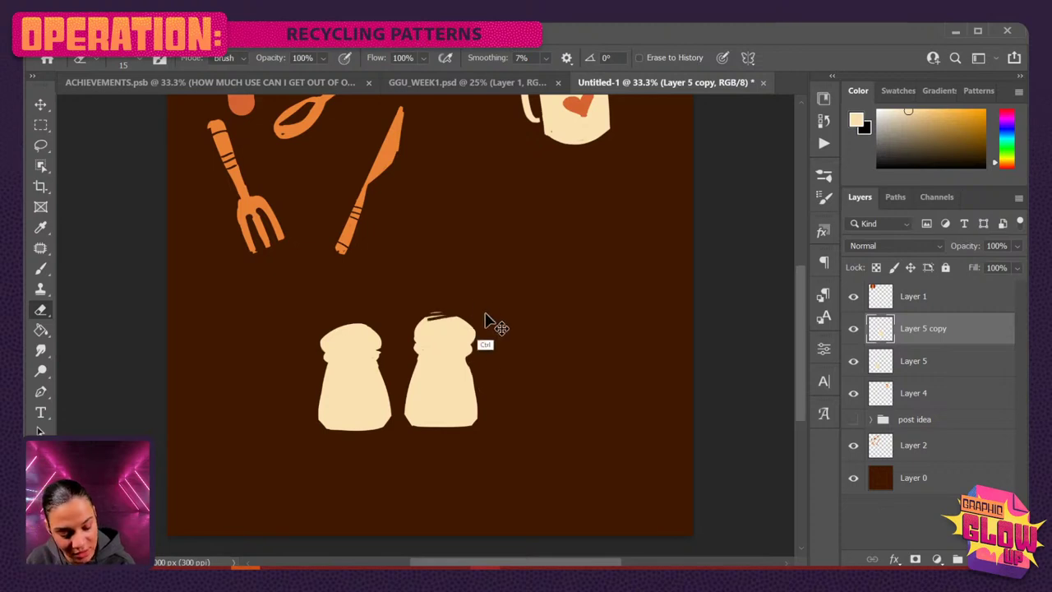
pyautogui.moveTo(436, 314); pyautogui.dragTo(454, 314)
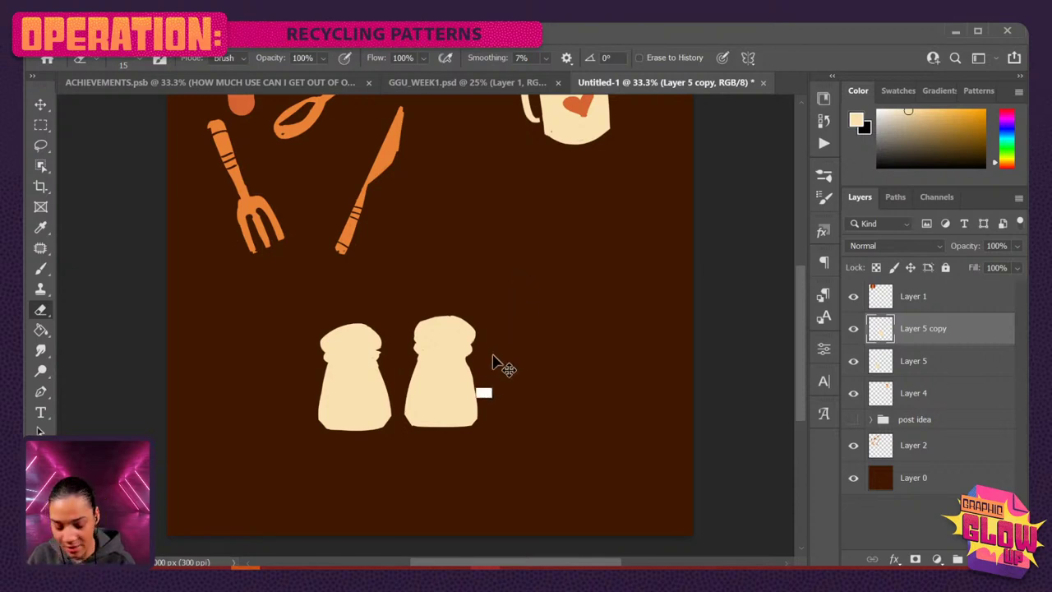
# Squash the copied shaker to about 92.63% height and tilt it counterclockwise.
pyautogui.hotkey('ctrl', 't')
pyautogui.moveTo(441, 313); pyautogui.dragTo(441, 327)
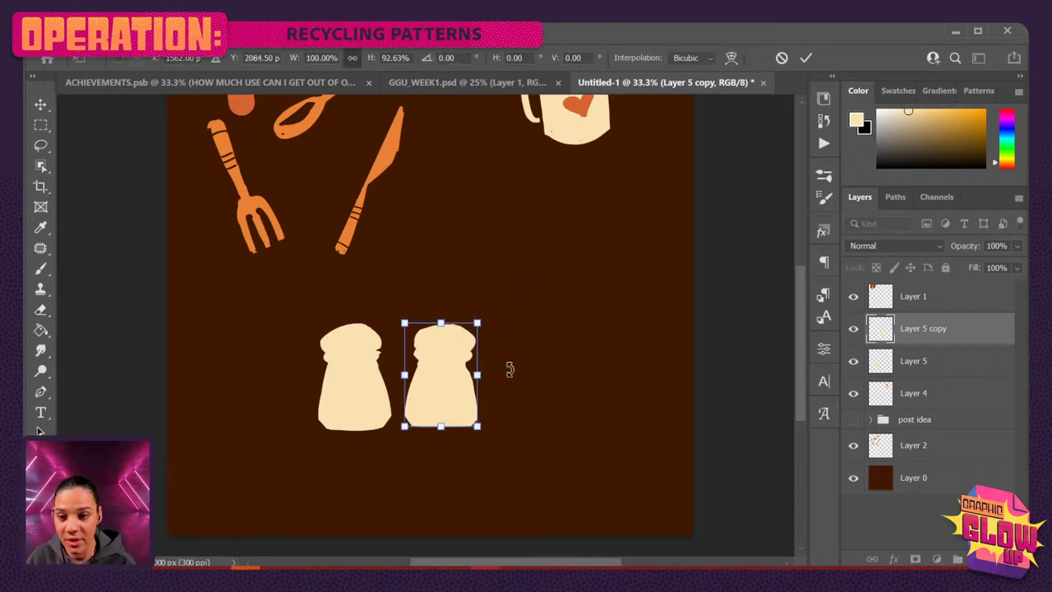
pyautogui.moveTo(531, 368)
pyautogui.mouseDown()
pyautogui.moveTo(528, 357)
pyautogui.moveTo(529, 366)
pyautogui.mouseUp()
pyautogui.press('Return')
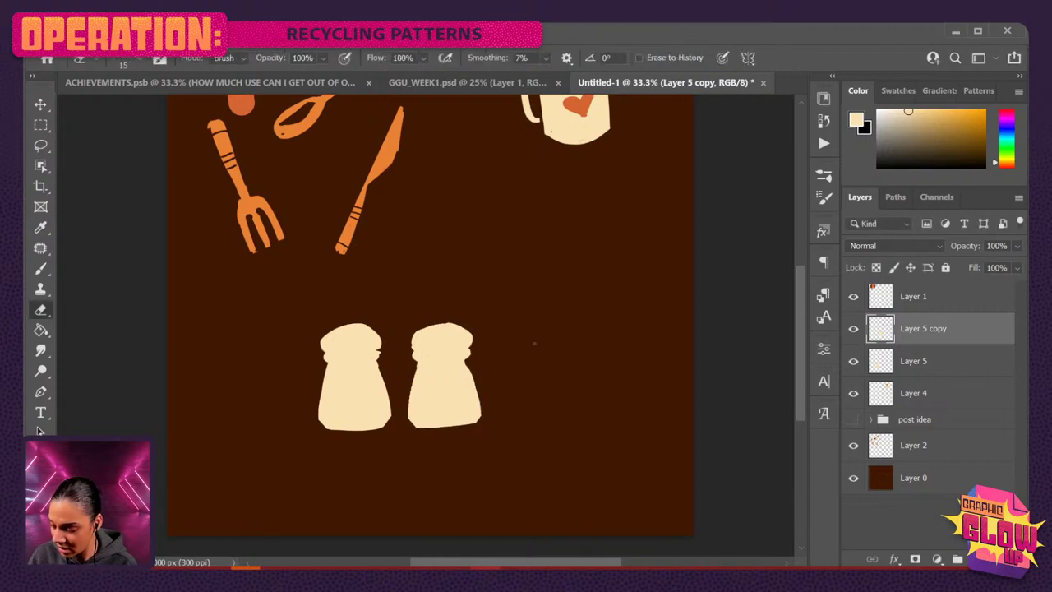
pyautogui.press('b')
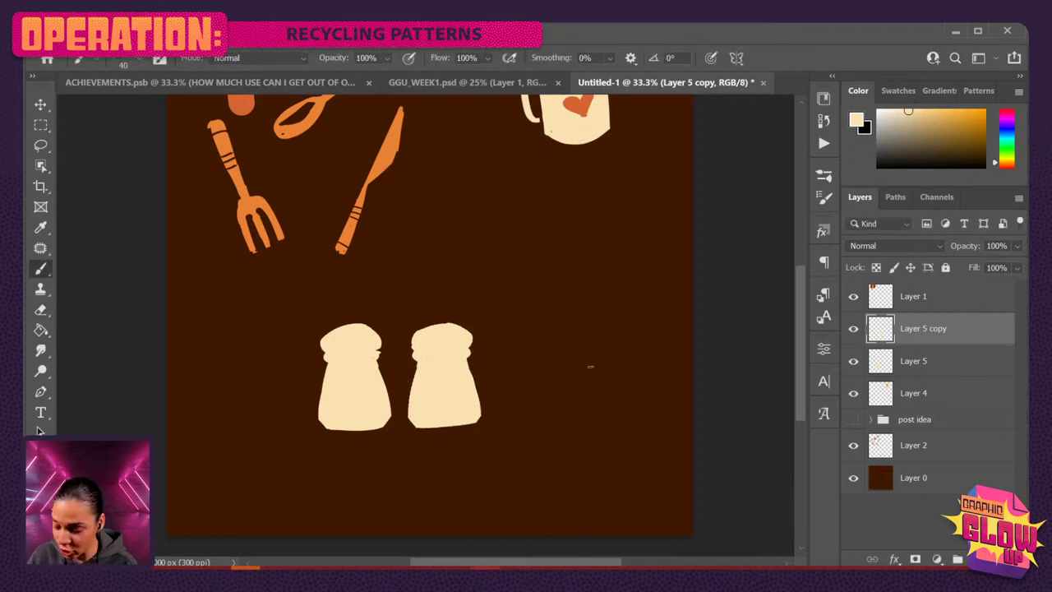
pyautogui.hotkey('ctrl', 't')
pyautogui.moveTo(548, 390); pyautogui.dragTo(535, 347)
pyautogui.press('Return')
# Tilt the original shaker on Layer 5 clockwise and move it up, diagonally above the copy.
pyautogui.click(937, 361)
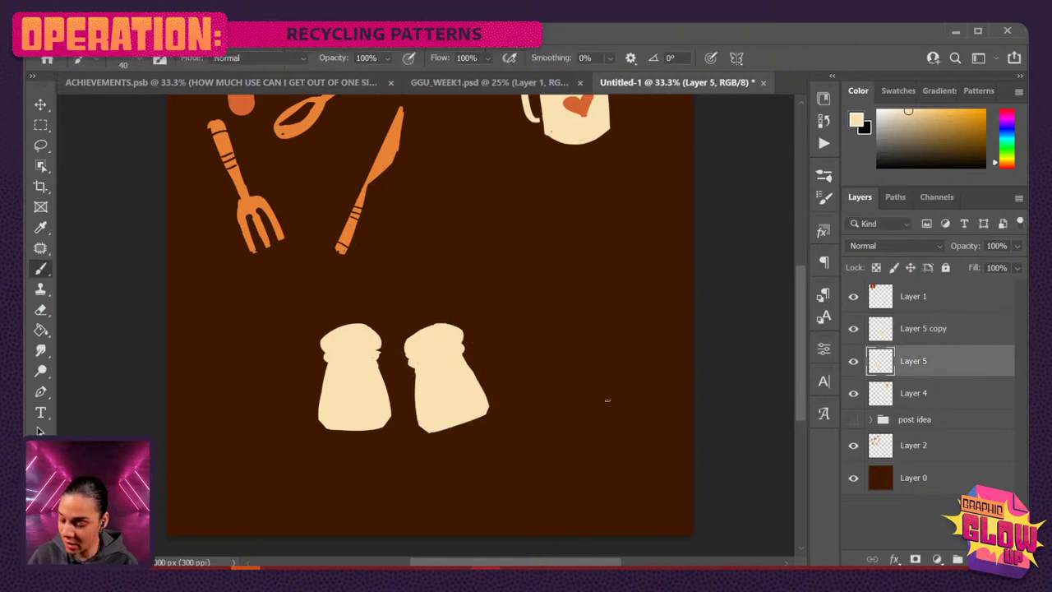
pyautogui.hotkey('ctrl', 't')
pyautogui.moveTo(540, 277); pyautogui.dragTo(553, 339)
pyautogui.moveTo(354, 383); pyautogui.dragTo(354, 330)
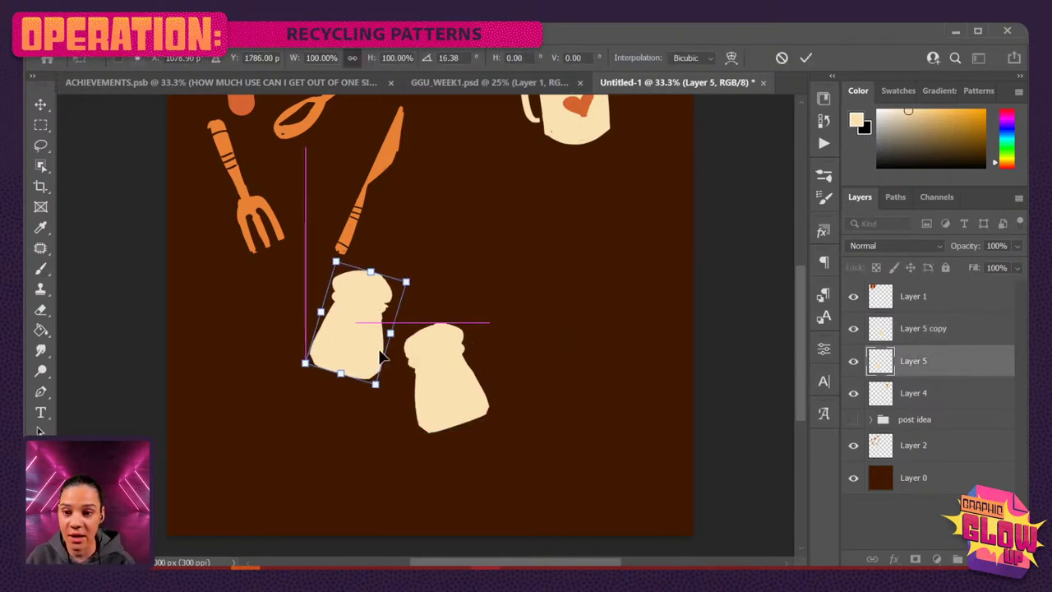
pyautogui.moveTo(555, 283); pyautogui.dragTo(558, 330)
pyautogui.press('Return')
pyautogui.press('b')
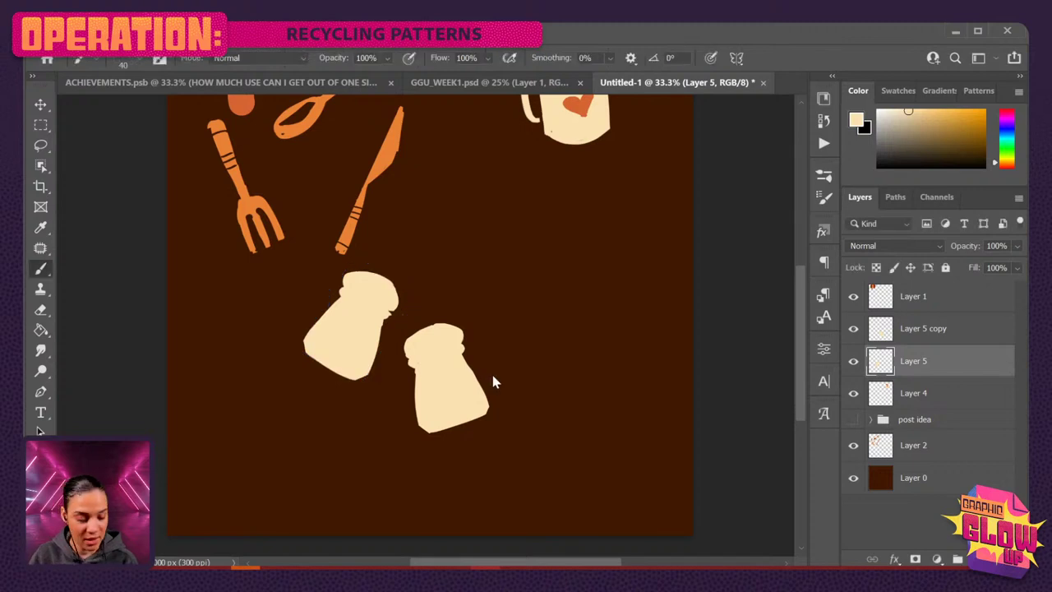
# Fill the shaker on Layer 5 copy with the light orange sampled from the palette swatches.
pyautogui.click(952, 395)
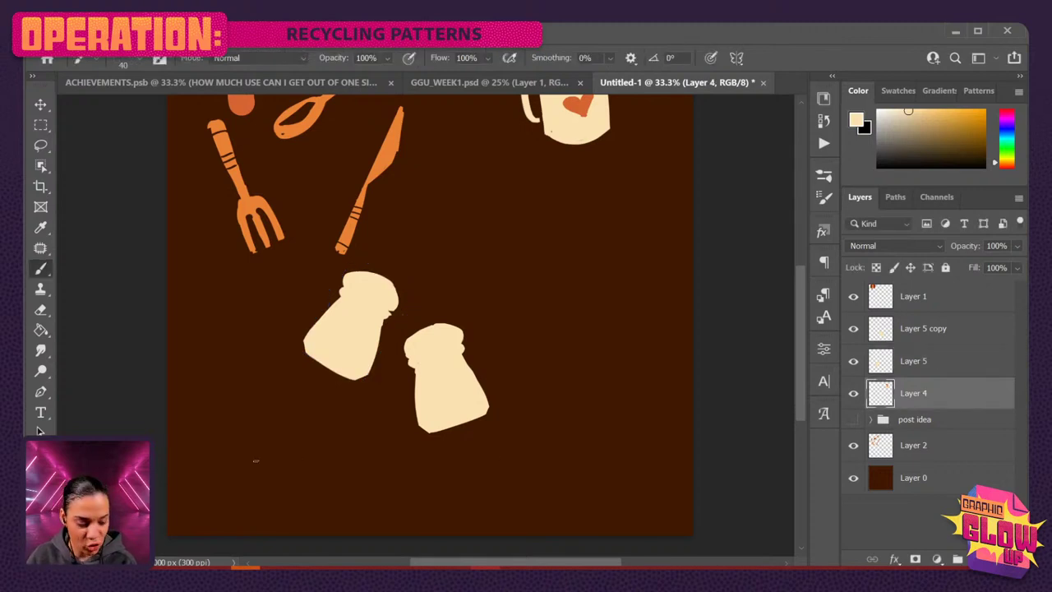
pyautogui.click(855, 394)
pyautogui.click(855, 394)
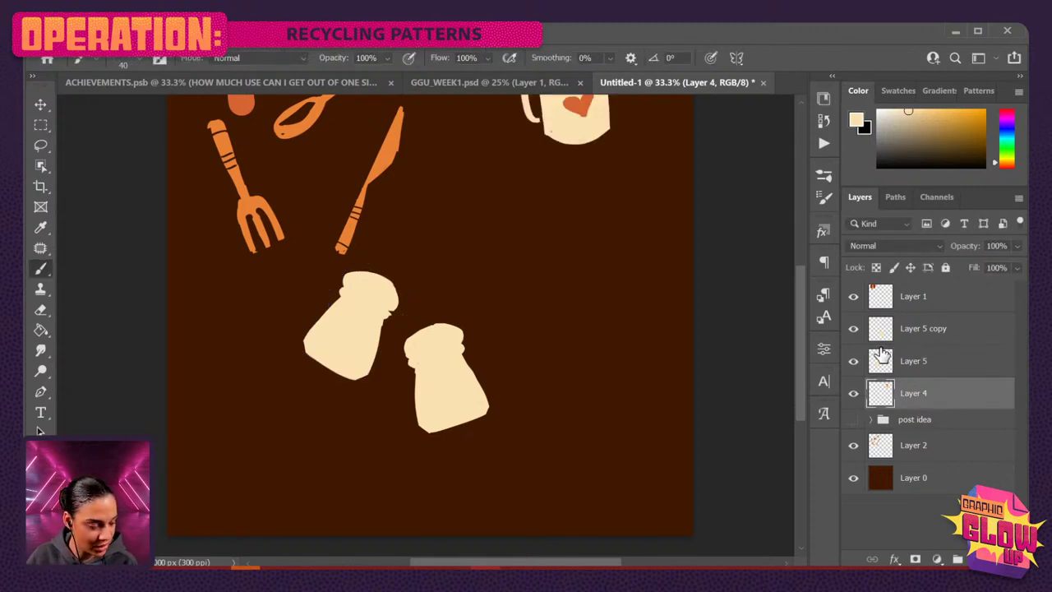
pyautogui.click(856, 362)
pyautogui.click(857, 362)
pyautogui.click(913, 329)
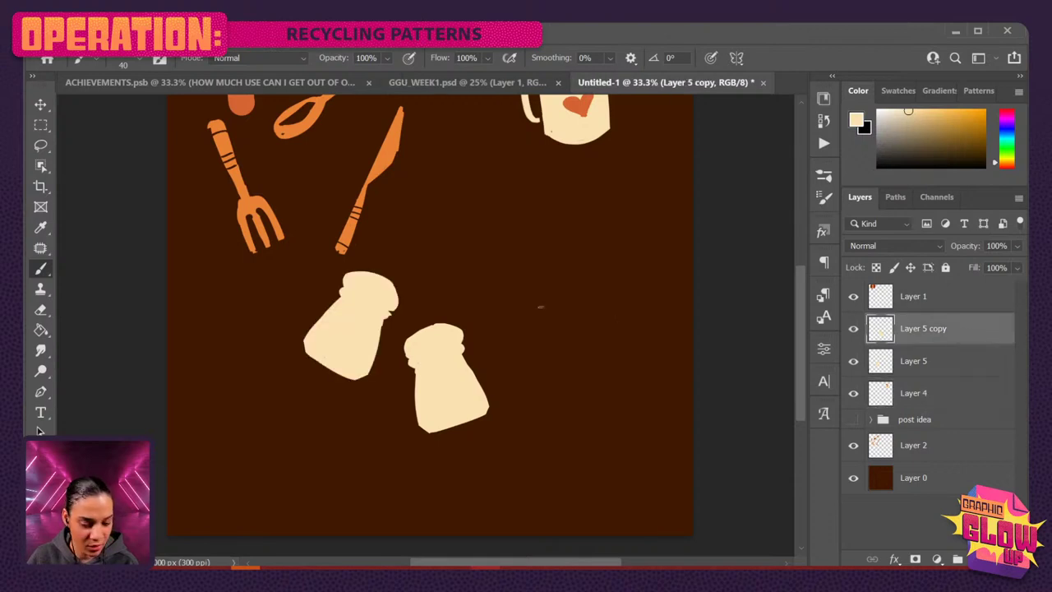
pyautogui.scroll(3, 509, 306)
pyautogui.click(41, 331)
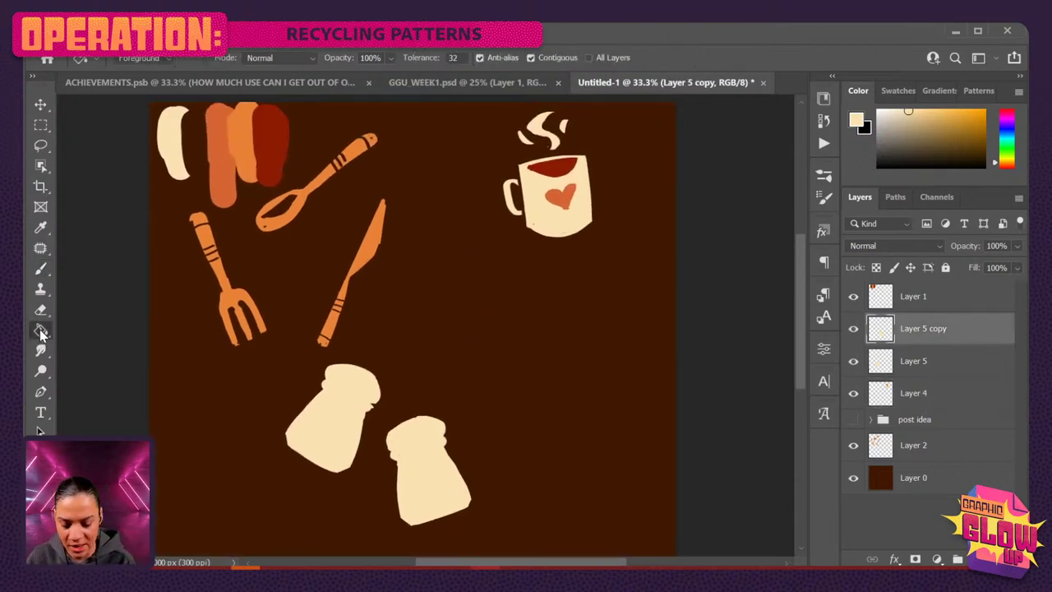
pyautogui.keyDown('alt'); pyautogui.click(250, 137); pyautogui.keyUp('alt')
pyautogui.click(444, 523)
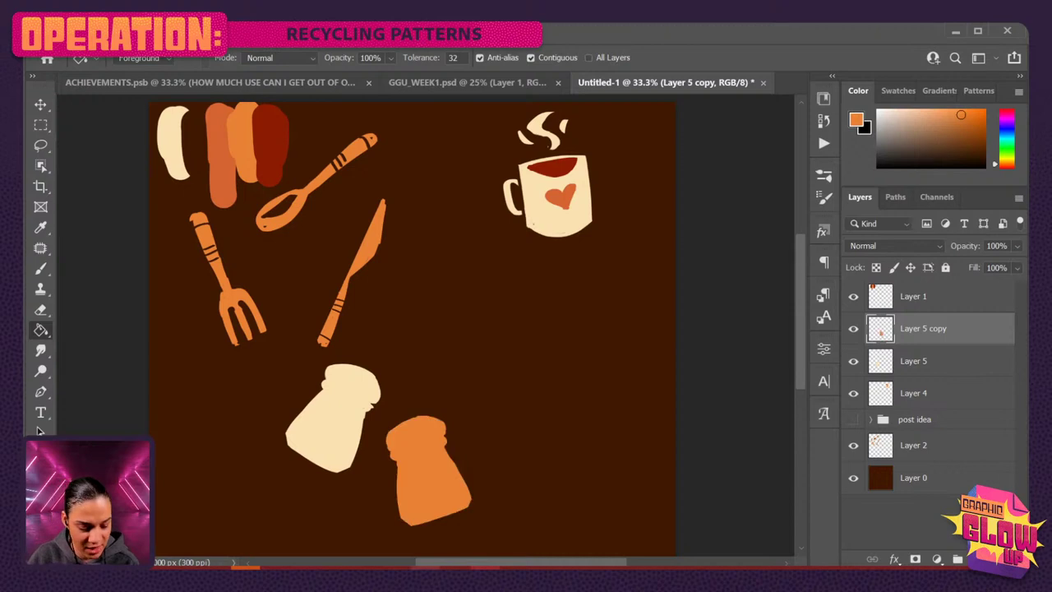
pyautogui.hotkey('ctrl', '+')
pyautogui.moveTo(519, 403); pyautogui.dragTo(615, 222)
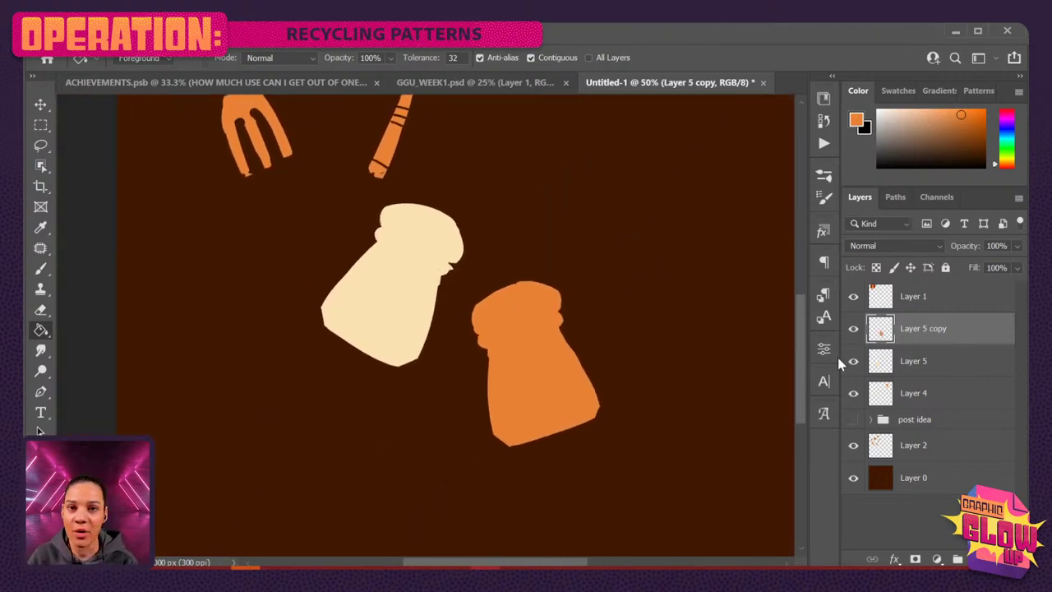
pyautogui.click(937, 363)
pyautogui.press('Delete')
pyautogui.hotkey('ctrl', 'z')
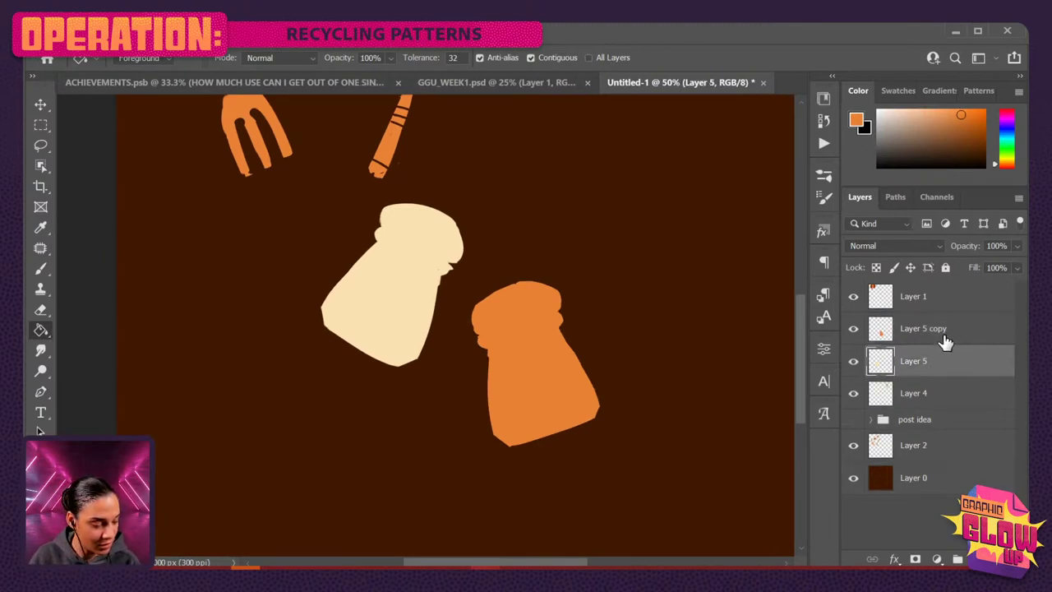
# Merge Layer 5 copy down into Layer 5 and paint a cream letter P on the orange shaker's body.
pyautogui.click(945, 339)
pyautogui.hotkey('ctrl', 'e')
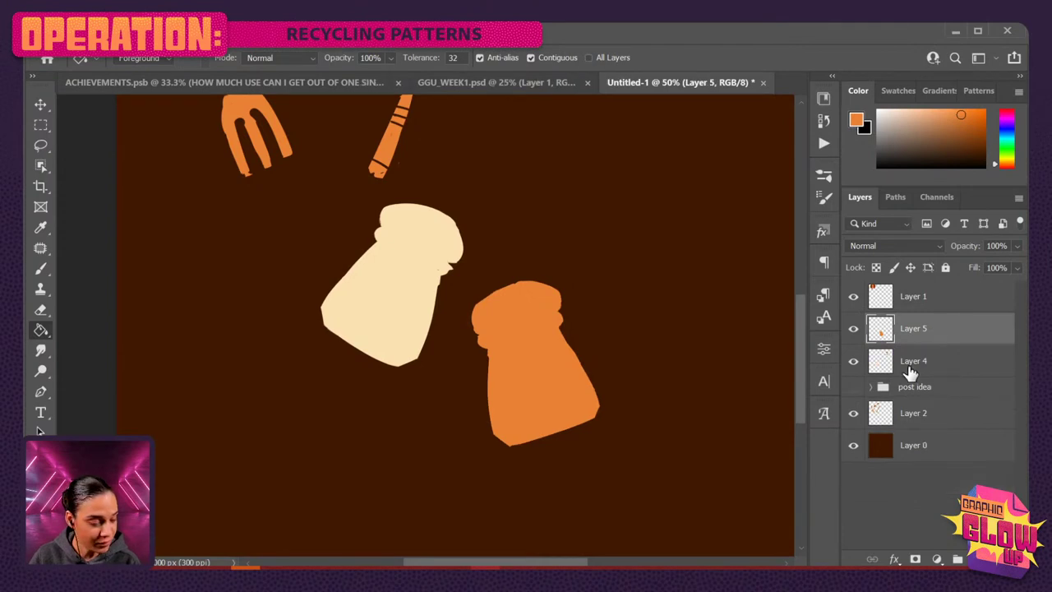
pyautogui.press('b')
pyautogui.moveTo(587, 321); pyautogui.dragTo(587, 382)
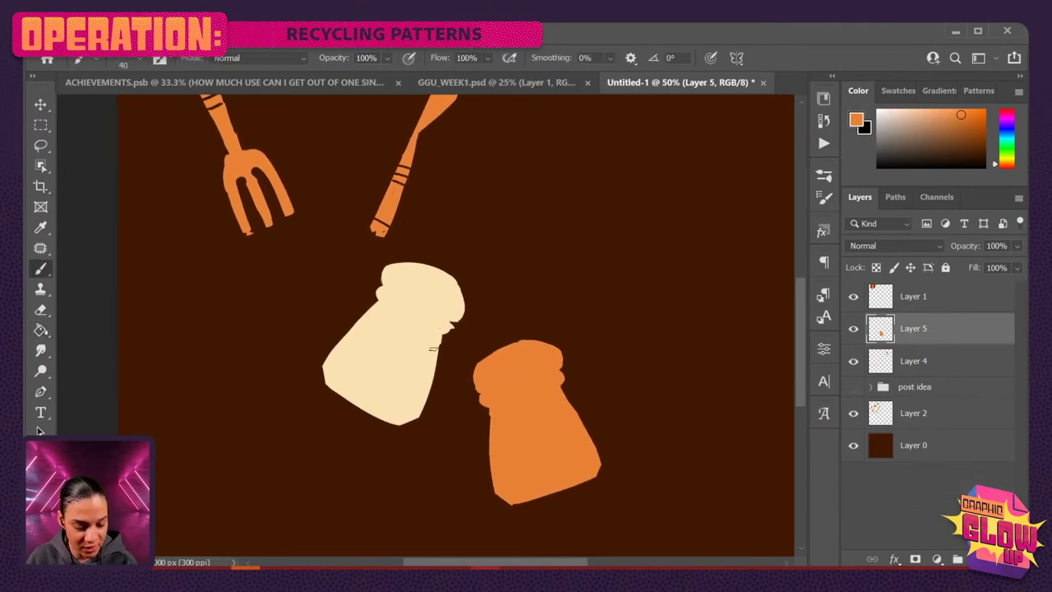
pyautogui.keyDown('alt'); pyautogui.click(403, 329); pyautogui.keyUp('alt')
pyautogui.moveTo(532, 421)
pyautogui.mouseDown()
pyautogui.moveTo(546, 449)
pyautogui.moveTo(556, 416)
pyautogui.moveTo(543, 434)
pyautogui.mouseUp()
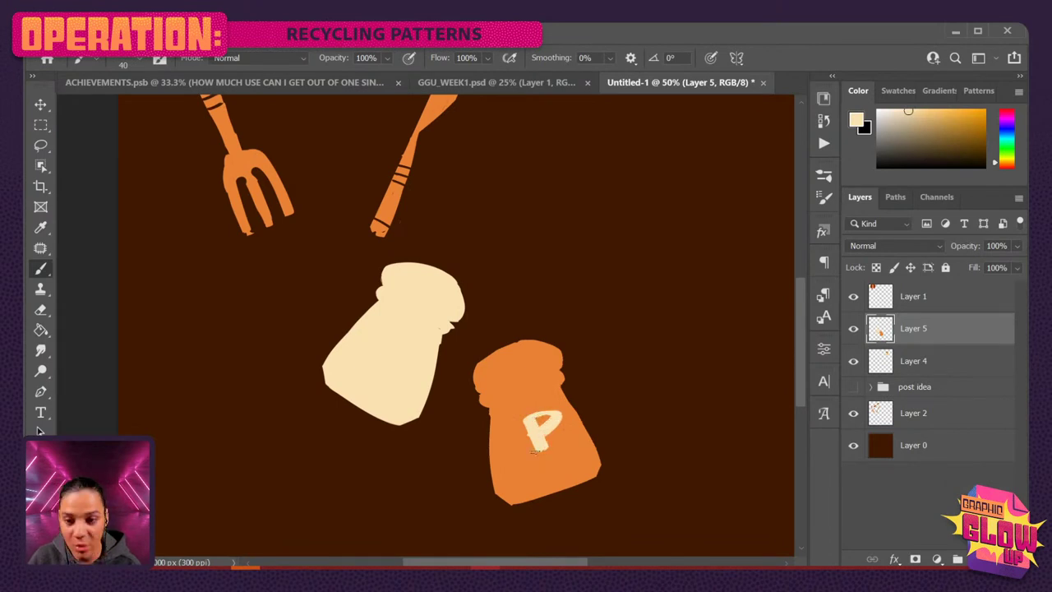
# Try two cream stripes across the orange shaker's cap and reduce the brush size to 25.
pyautogui.moveTo(503, 402)
pyautogui.mouseDown()
pyautogui.moveTo(561, 386)
pyautogui.moveTo(562, 370)
pyautogui.mouseUp()
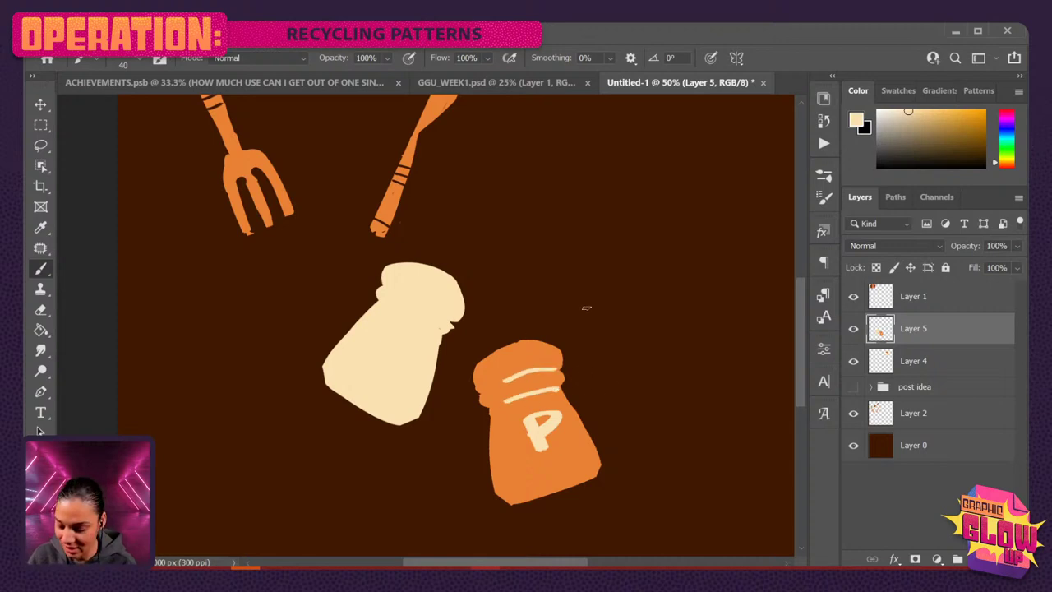
pyautogui.press('[')
pyautogui.press('[')
pyautogui.press('[')
pyautogui.hotkey('ctrl', 'z')
pyautogui.hotkey('ctrl', 'z')
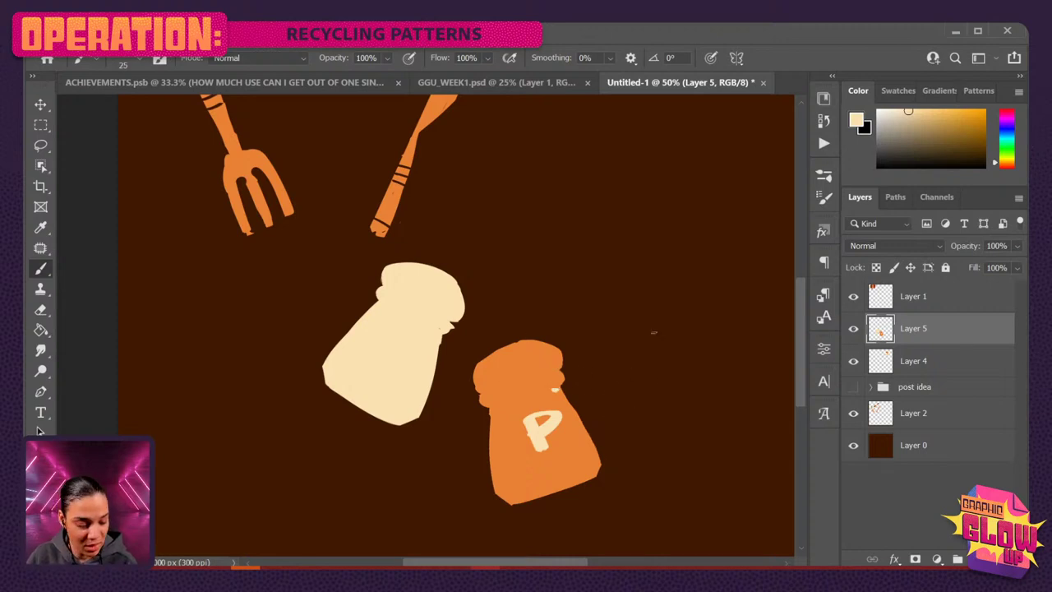
# Paint a letter S on the cream shaker's body in the orange sampled from the other shaker.
pyautogui.moveTo(507, 342); pyautogui.dragTo(510, 364)
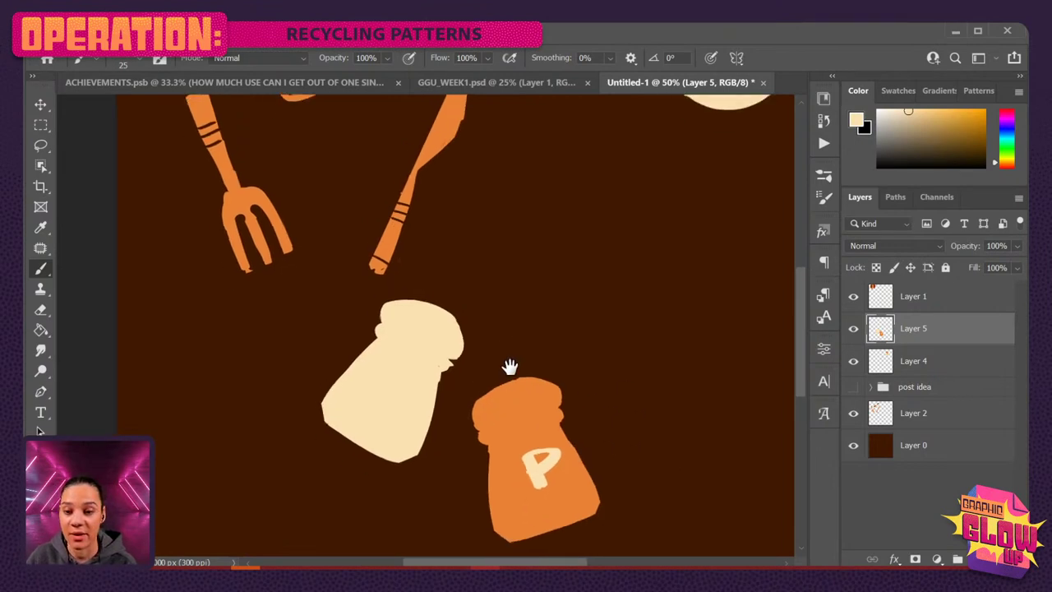
pyautogui.keyDown('alt'); pyautogui.click(542, 404); pyautogui.keyUp('alt')
pyautogui.moveTo(406, 364)
pyautogui.mouseDown()
pyautogui.moveTo(389, 395)
pyautogui.moveTo(361, 386)
pyautogui.moveTo(388, 393)
pyautogui.moveTo(367, 392)
pyautogui.moveTo(394, 375)
pyautogui.mouseUp()
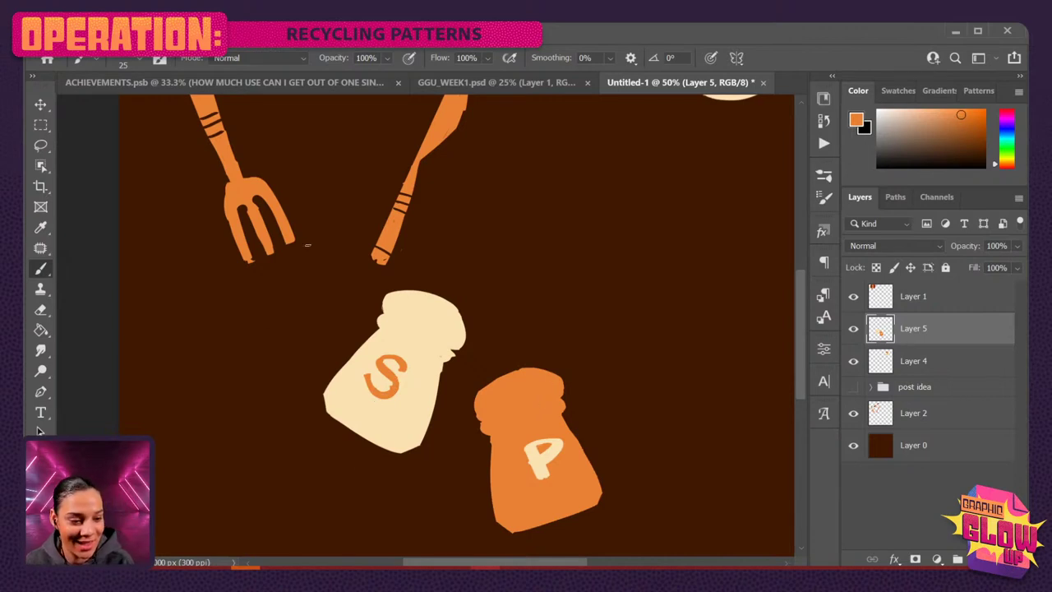
pyautogui.moveTo(374, 374); pyautogui.dragTo(370, 386)
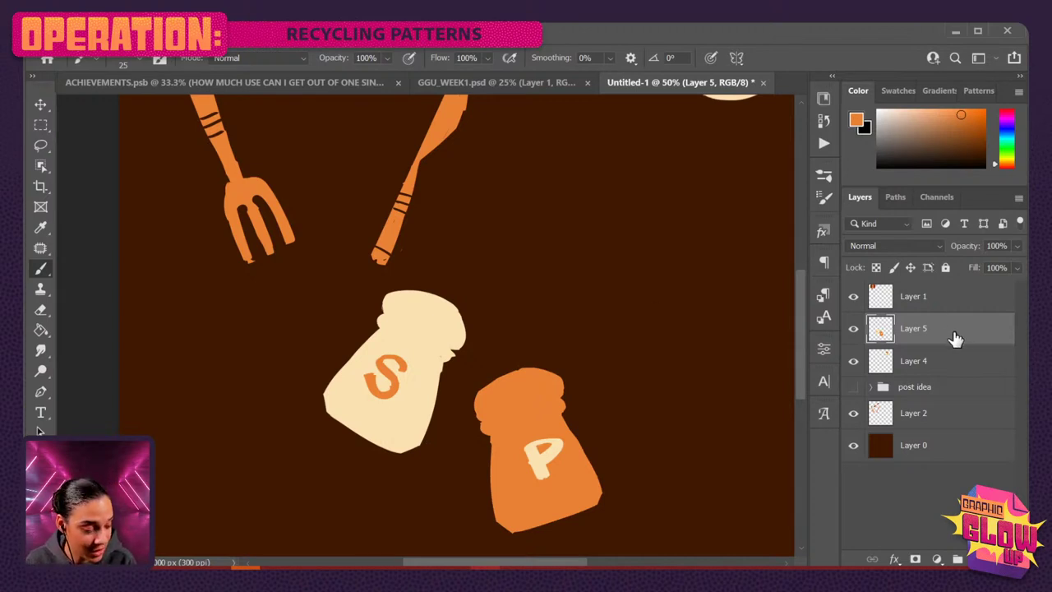
# Try a line across the cream shaker's neck in the dark brown background color.
pyautogui.keyDown('alt'); pyautogui.click(497, 222); pyautogui.keyUp('alt')
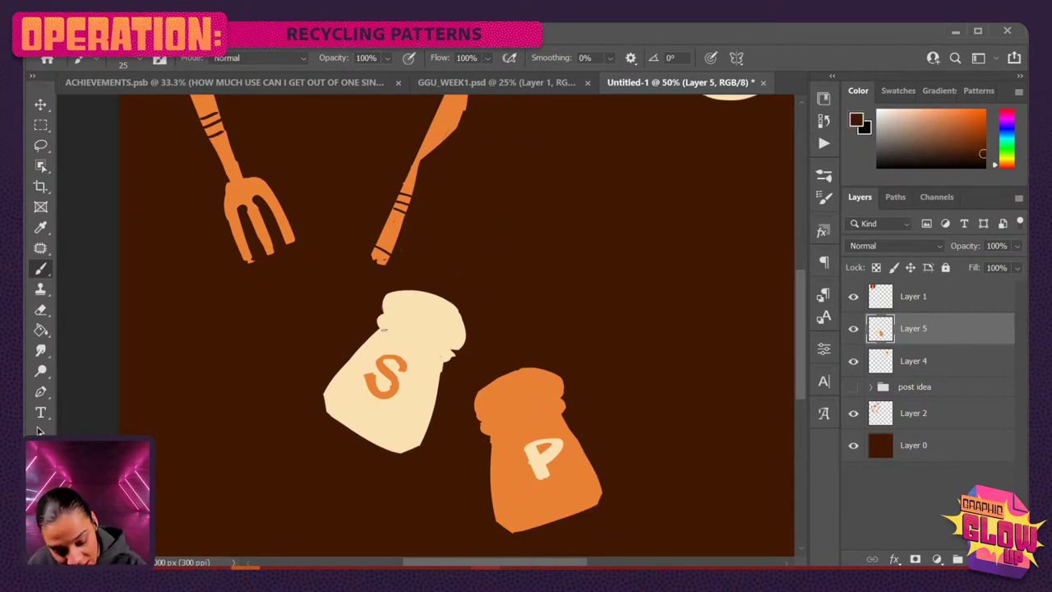
pyautogui.moveTo(381, 328); pyautogui.dragTo(431, 357)
pyautogui.hotkey('ctrl', 'z')
pyautogui.moveTo(377, 327); pyautogui.dragTo(416, 340)
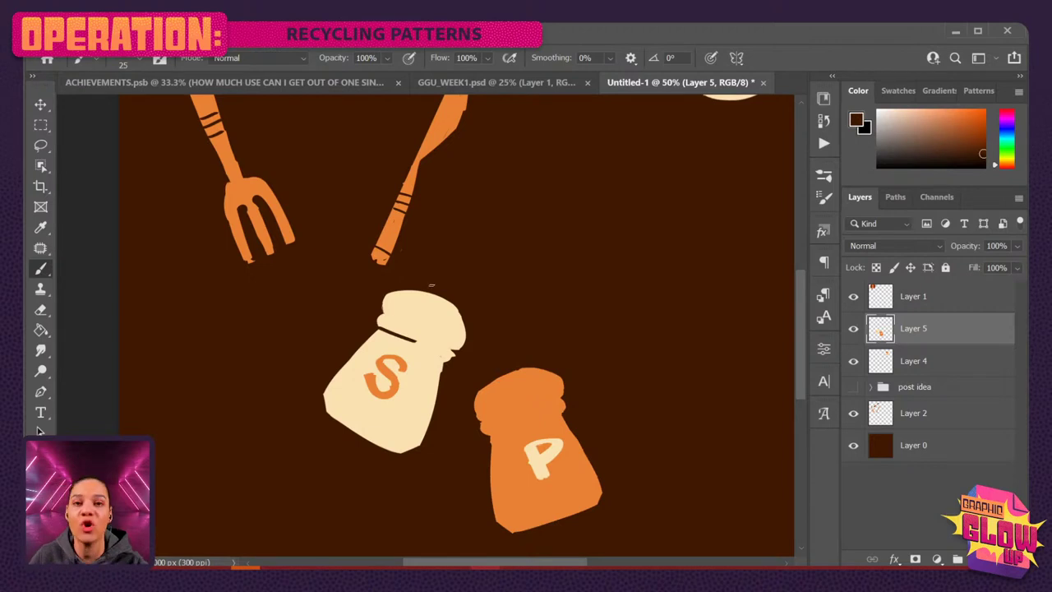
# Paint two thin lines across the cream shaker's neck and cap with the dark red palette color and a size 15 brush.
pyautogui.scroll(1, 362, 424)
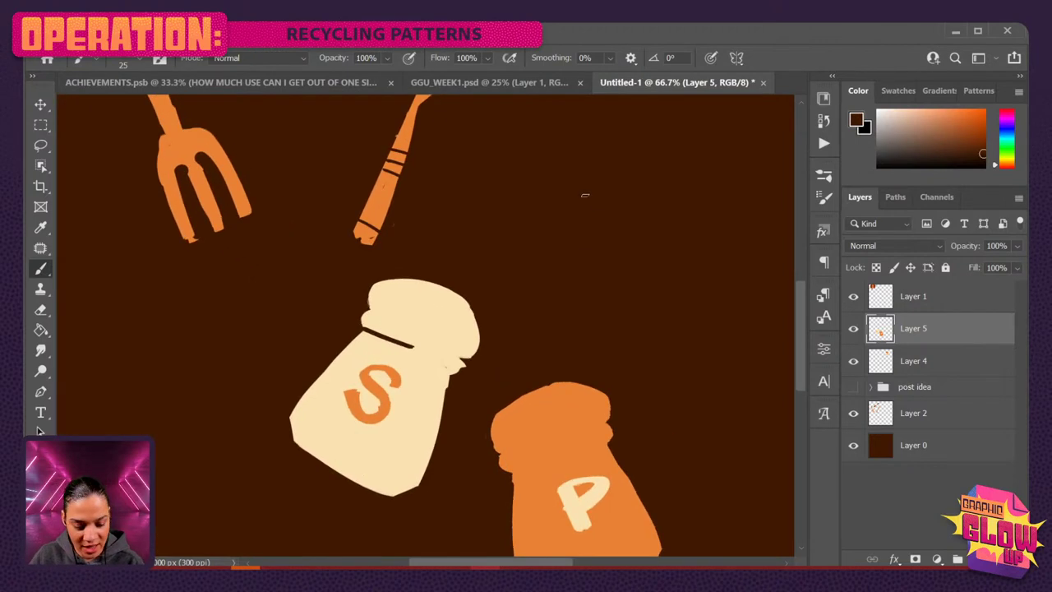
pyautogui.moveTo(499, 238); pyautogui.dragTo(510, 417)
pyautogui.scroll(2, 510, 376)
pyautogui.keyDown('alt'); pyautogui.click(242, 192); pyautogui.keyUp('alt')
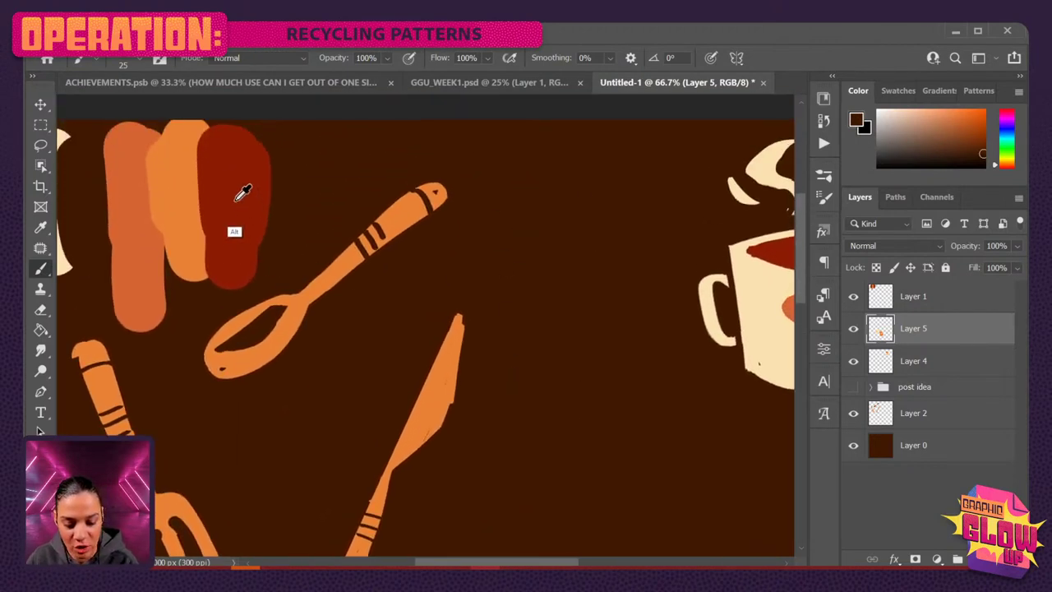
pyautogui.moveTo(534, 465); pyautogui.dragTo(540, 195)
pyautogui.moveTo(546, 441); pyautogui.dragTo(576, 280)
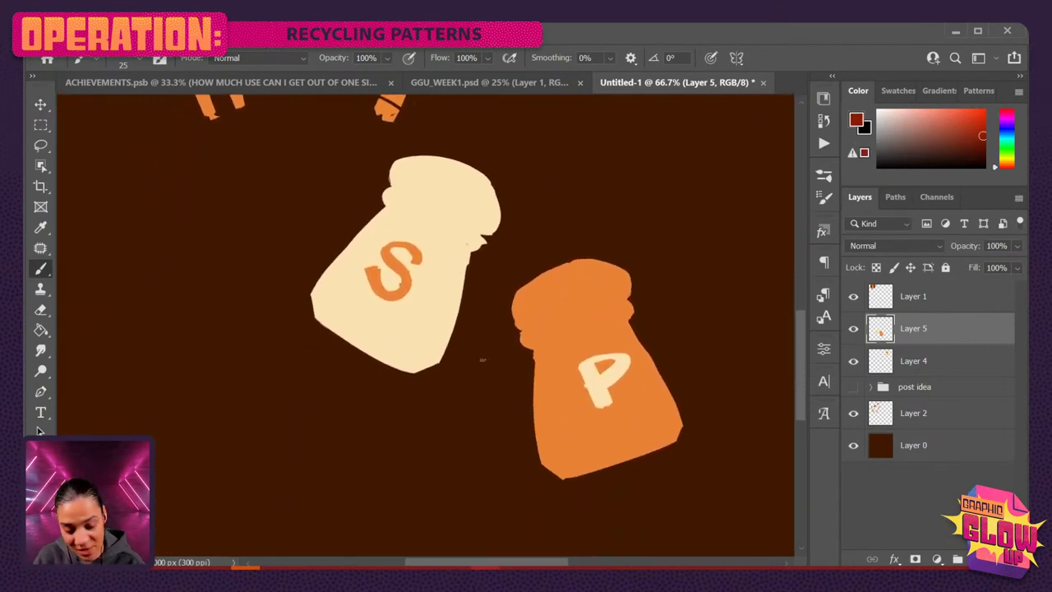
pyautogui.press('[')
pyautogui.moveTo(386, 206); pyautogui.dragTo(452, 240)
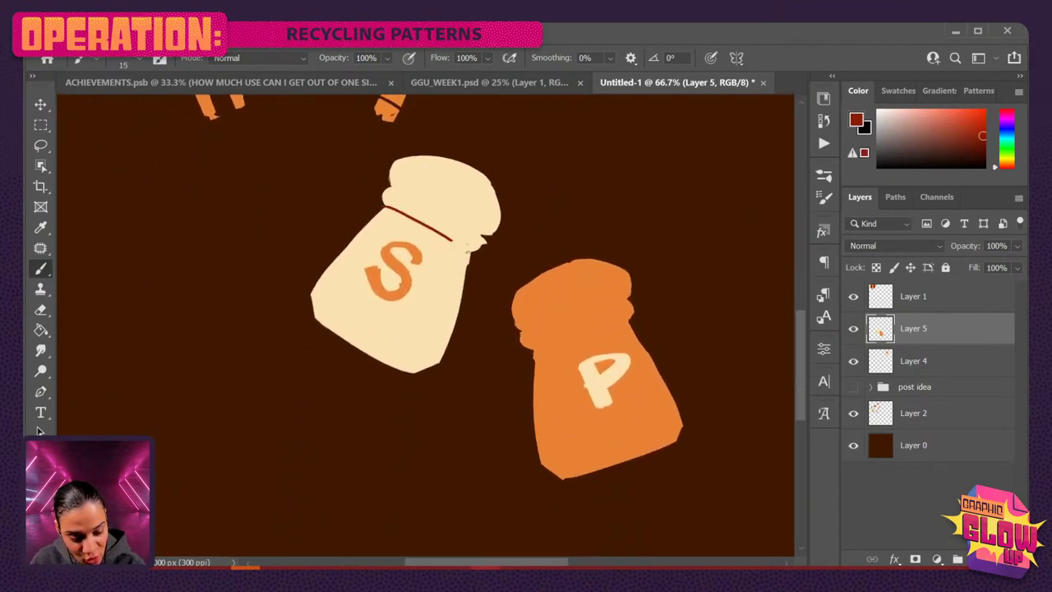
pyautogui.moveTo(392, 184); pyautogui.dragTo(469, 222)
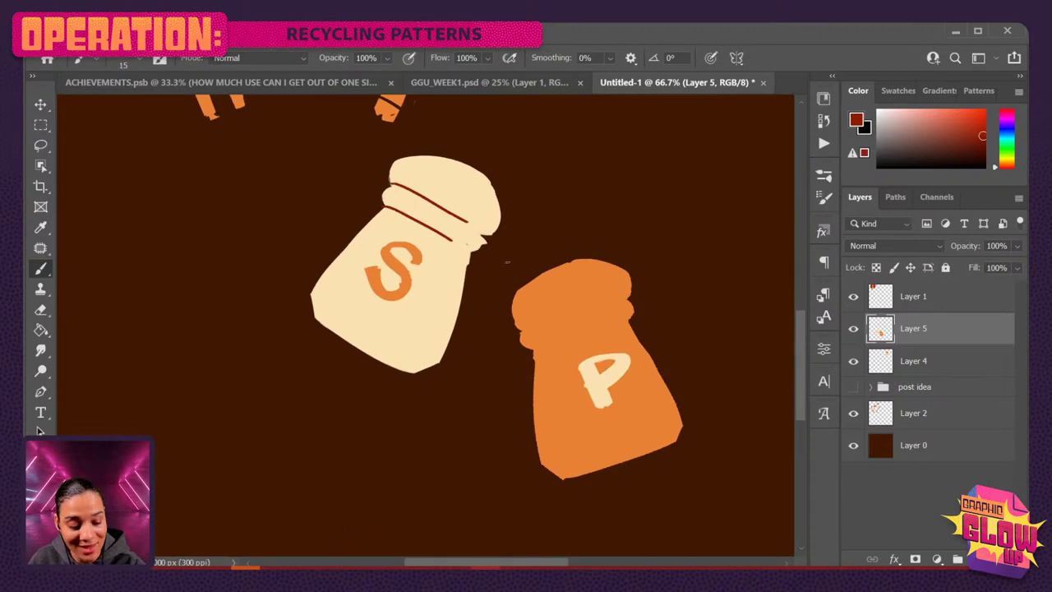
# Repaint the upper thin dark red line across the cream shaker's cap as a gentle curve.
pyautogui.hotkey('ctrl', 'z')
pyautogui.moveTo(389, 182); pyautogui.dragTo(489, 234)
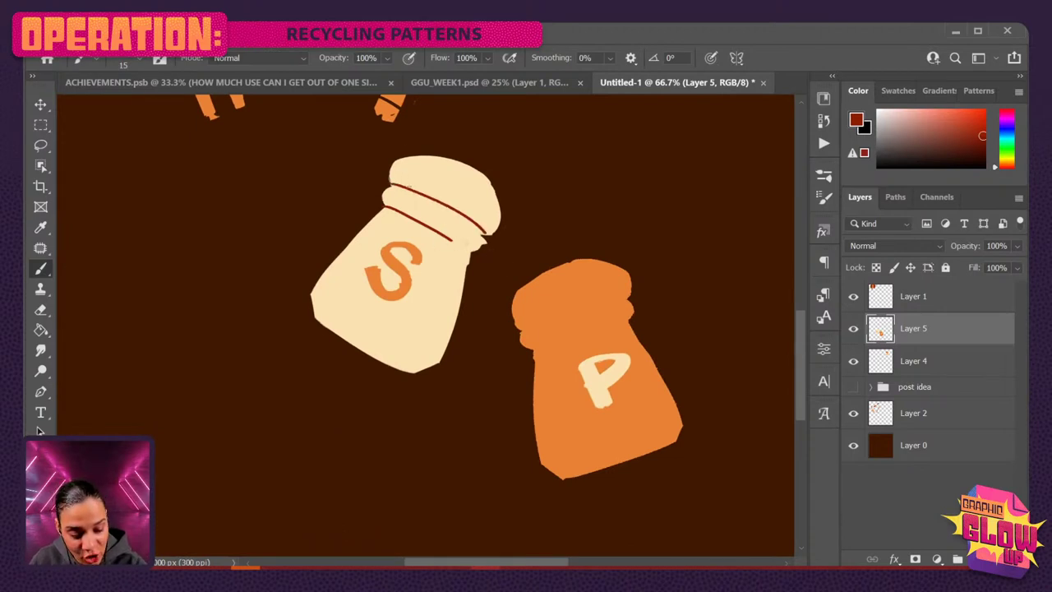
pyautogui.hotkey('ctrl', 'z')
pyautogui.moveTo(390, 183); pyautogui.dragTo(465, 220)
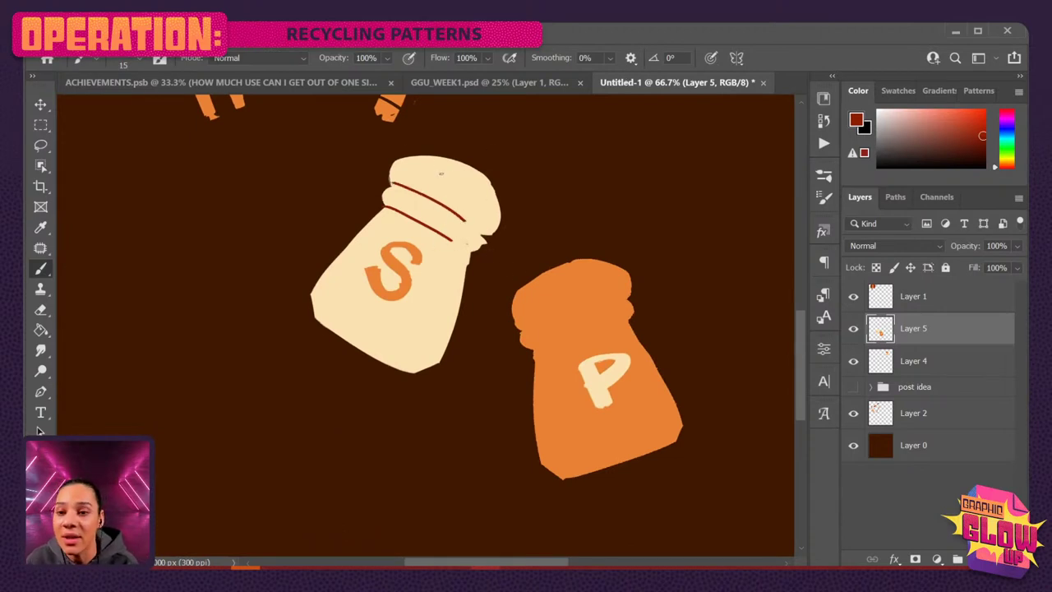
# Paint dark red holes on top of the cream shaker's cap and erase the paint spilling past its upper edge.
pyautogui.moveTo(440, 161)
pyautogui.mouseDown()
pyautogui.moveTo(481, 186)
pyautogui.moveTo(448, 176)
pyautogui.moveTo(465, 168)
pyautogui.mouseUp()
pyautogui.hotkey('ctrl', 'z')
pyautogui.hotkey('ctrl', 'z')
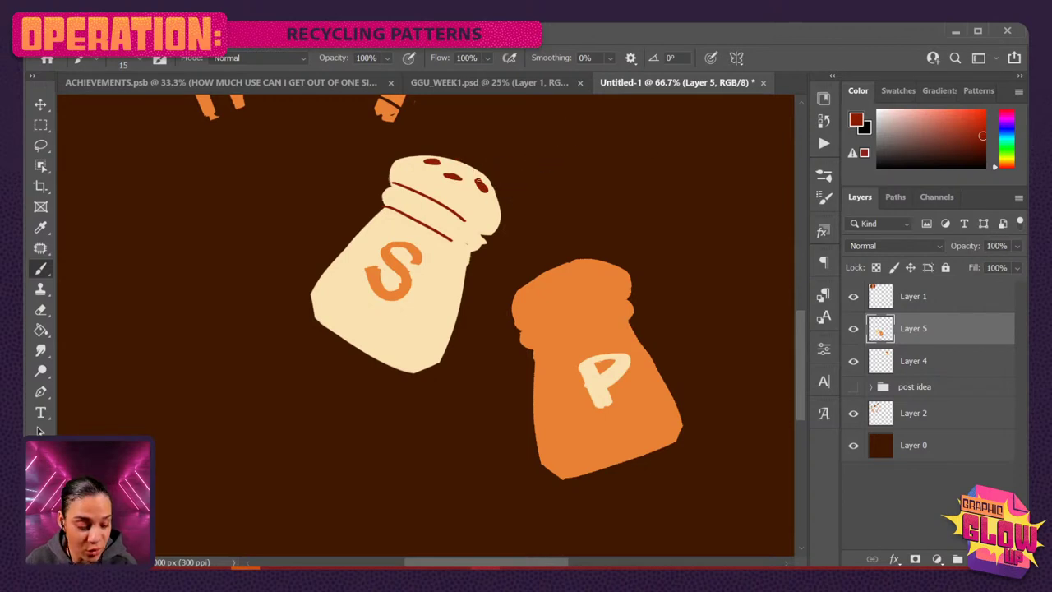
pyautogui.moveTo(462, 164); pyautogui.dragTo(465, 166)
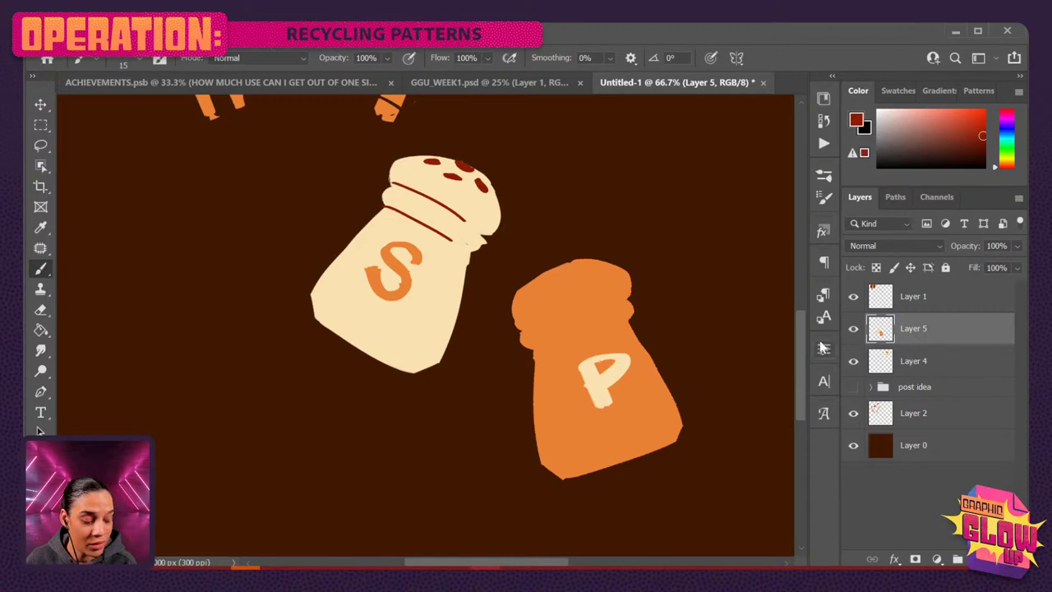
pyautogui.press('e')
pyautogui.moveTo(462, 162); pyautogui.dragTo(493, 161)
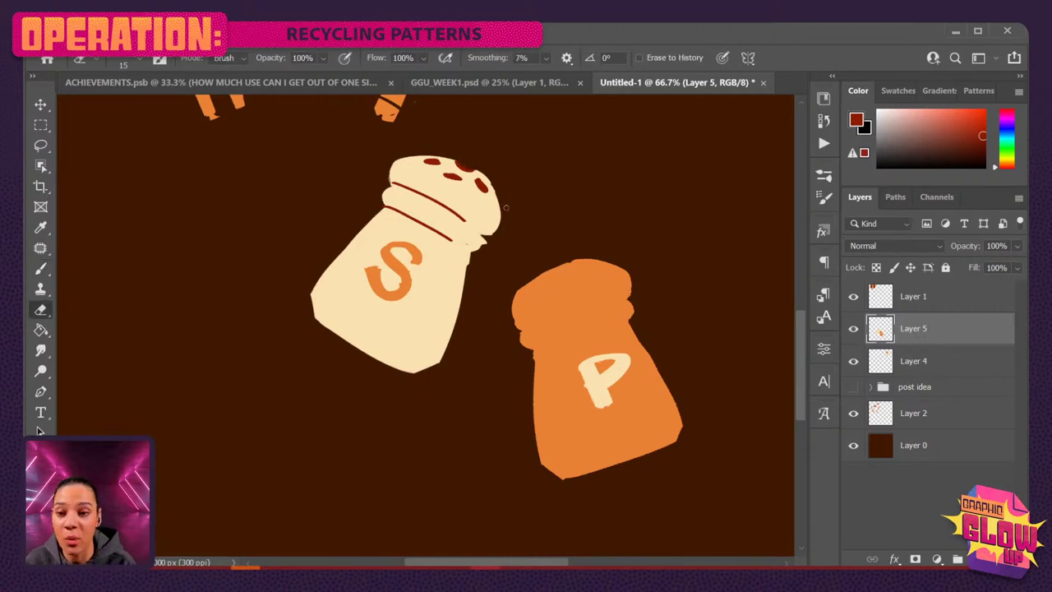
# Add dark red holes cut off by both side edges of the cream shaker's cap, trim their overflow, and thicken the inner holes.
pyautogui.press('b')
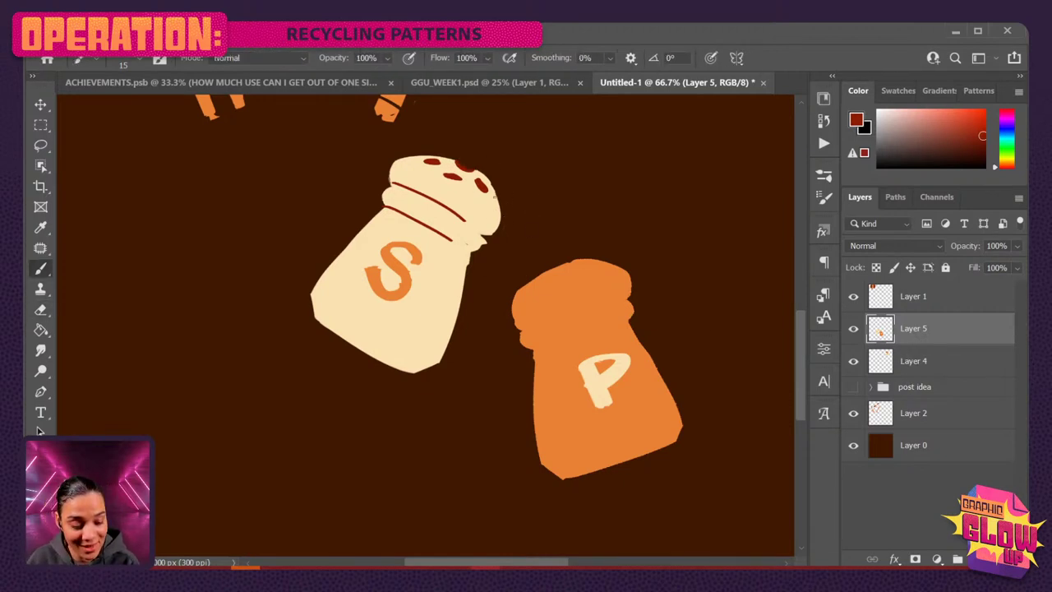
pyautogui.moveTo(493, 193)
pyautogui.mouseDown()
pyautogui.moveTo(498, 210)
pyautogui.moveTo(493, 196)
pyautogui.mouseUp()
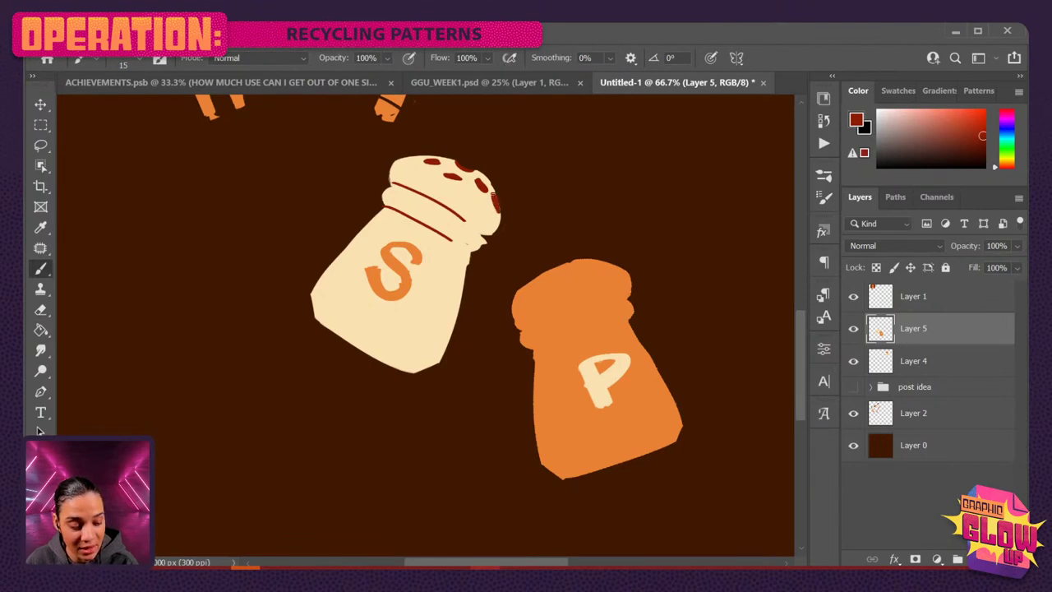
pyautogui.press('e')
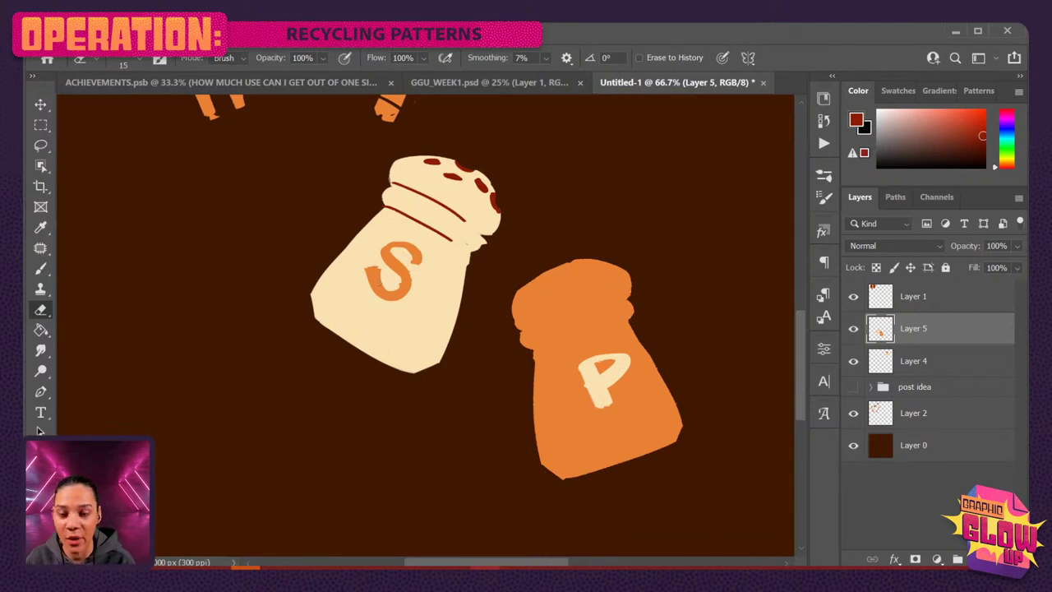
pyautogui.press('b')
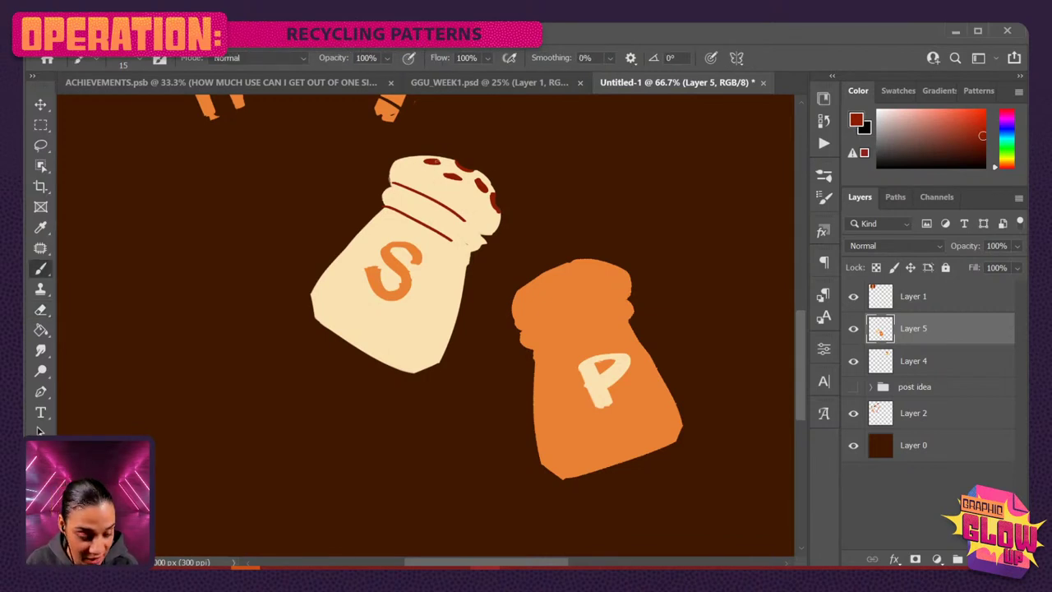
pyautogui.moveTo(418, 156); pyautogui.dragTo(411, 159)
pyautogui.press('e')
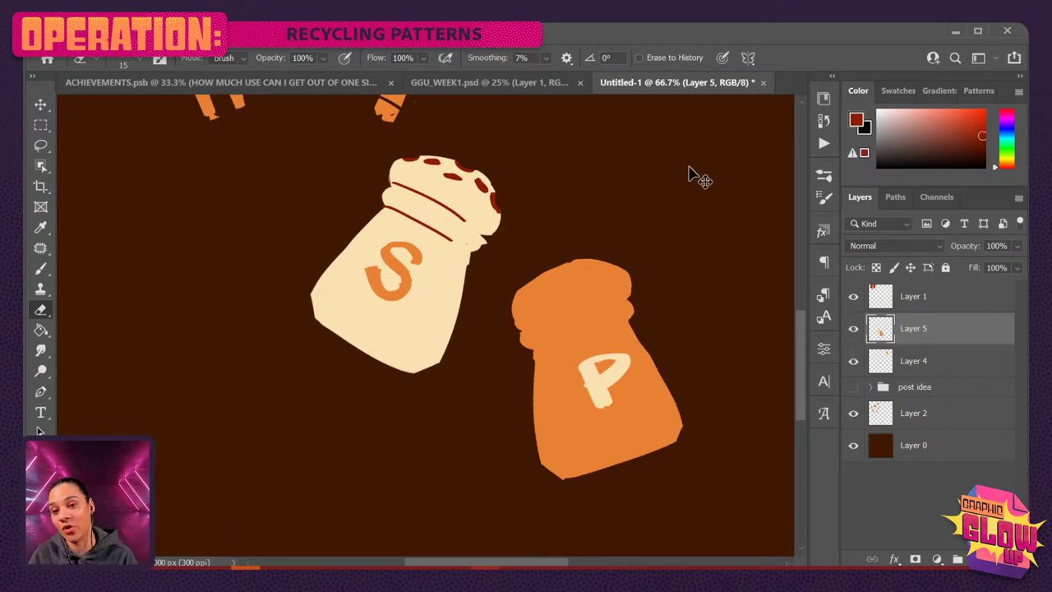
pyautogui.press('b')
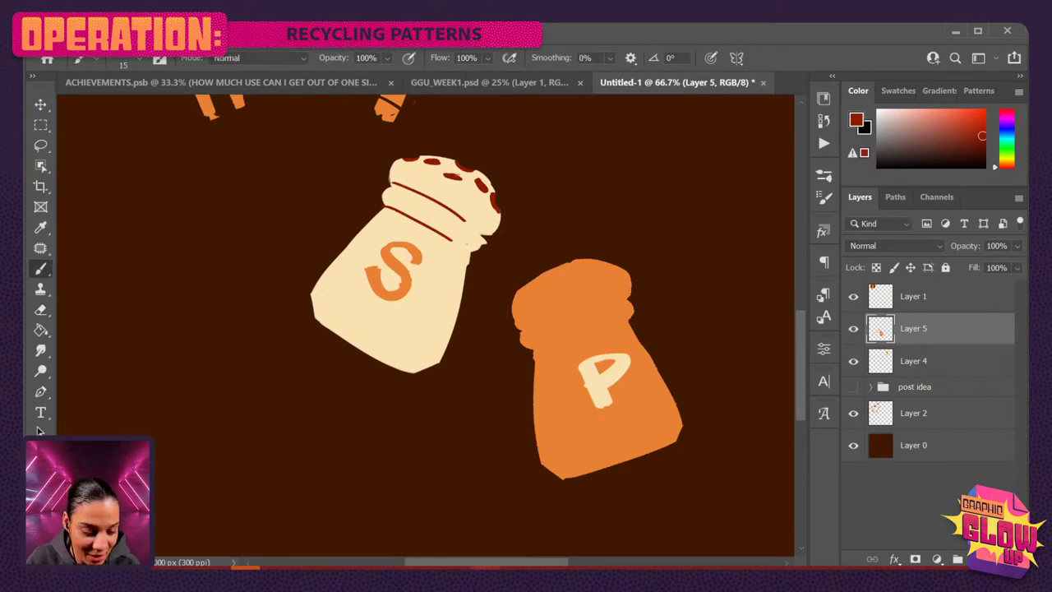
pyautogui.moveTo(444, 174); pyautogui.dragTo(456, 179)
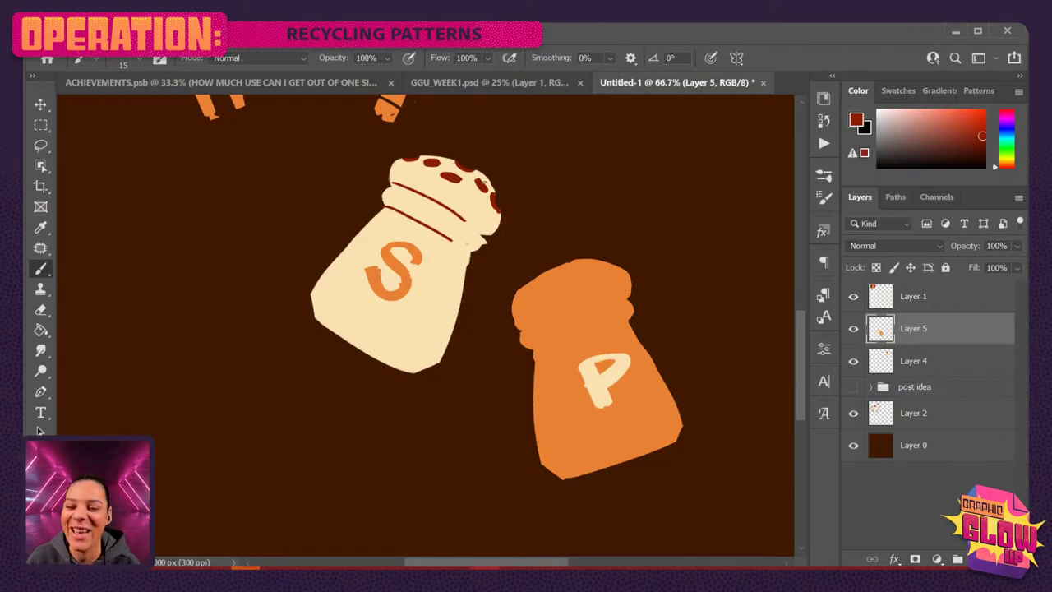
# Paint a thick dark red band along the bottom edge of the cream shaker.
pyautogui.moveTo(635, 430)
pyautogui.mouseDown()
pyautogui.moveTo(553, 367)
pyautogui.moveTo(548, 322)
pyautogui.moveTo(512, 293)
pyautogui.mouseUp()
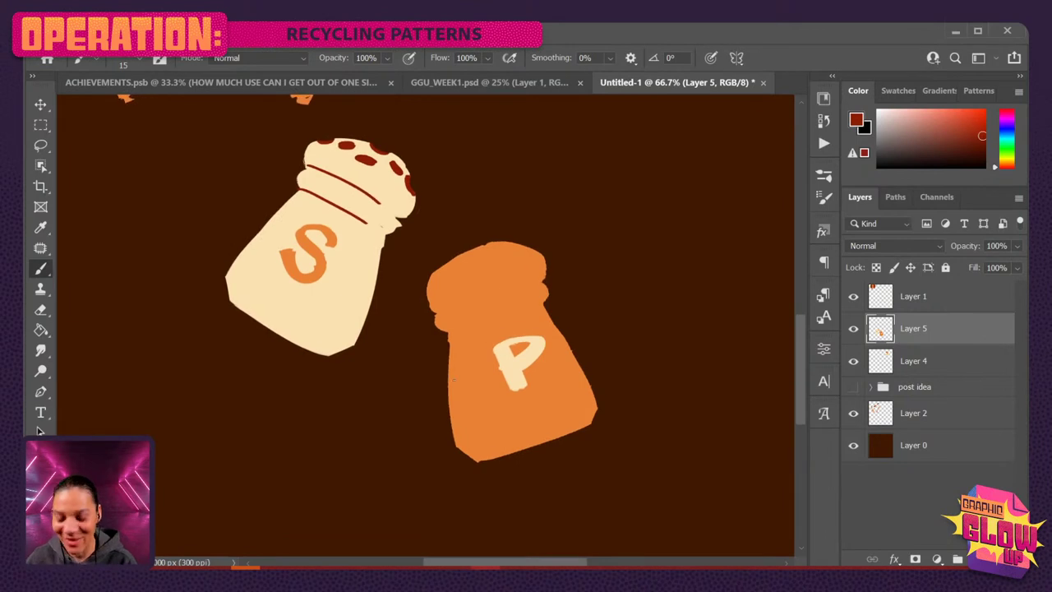
pyautogui.moveTo(232, 300); pyautogui.dragTo(352, 349)
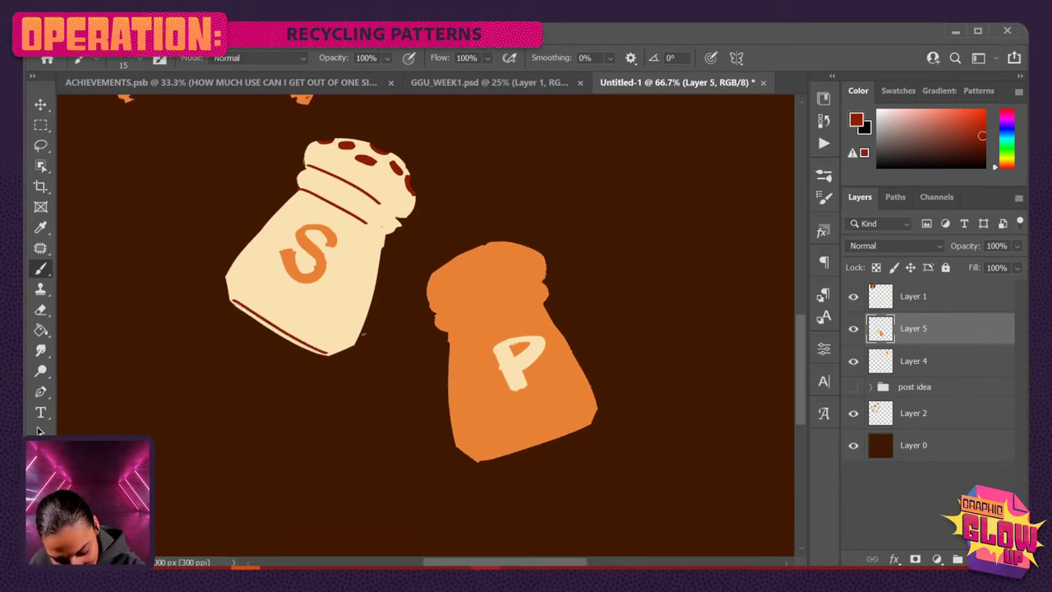
pyautogui.moveTo(233, 302); pyautogui.dragTo(324, 353)
pyautogui.moveTo(273, 329); pyautogui.dragTo(330, 354)
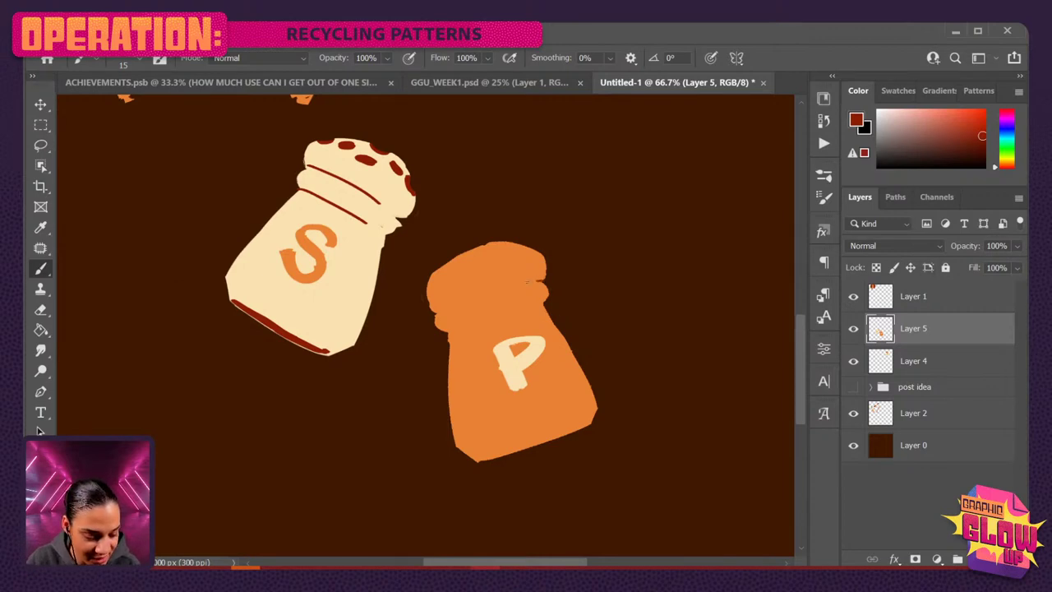
# Paint two thin dark red lines across the orange shaker's neck and three holes on its cap, erasing the overflow at the top.
pyautogui.moveTo(462, 298); pyautogui.dragTo(545, 284)
pyautogui.moveTo(477, 317); pyautogui.dragTo(546, 302)
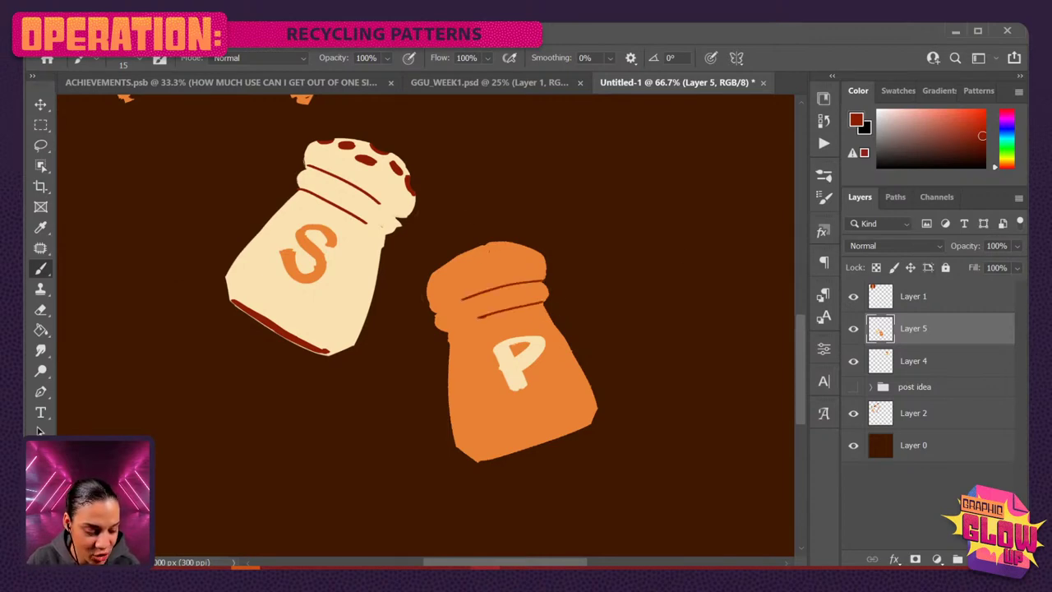
pyautogui.moveTo(472, 250); pyautogui.dragTo(478, 250)
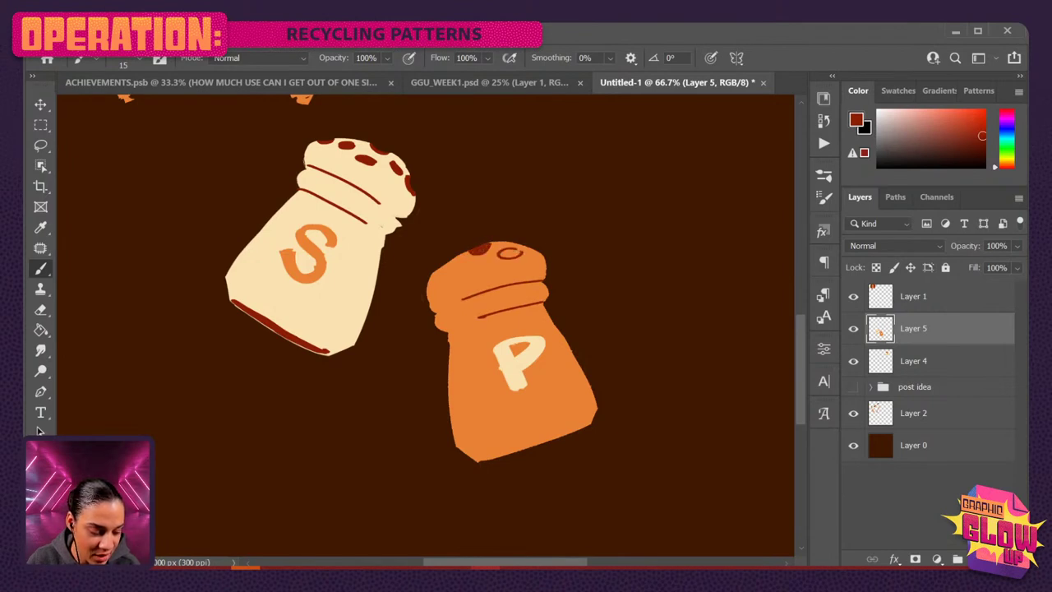
pyautogui.moveTo(498, 250)
pyautogui.mouseDown()
pyautogui.moveTo(518, 248)
pyautogui.moveTo(459, 265)
pyautogui.mouseUp()
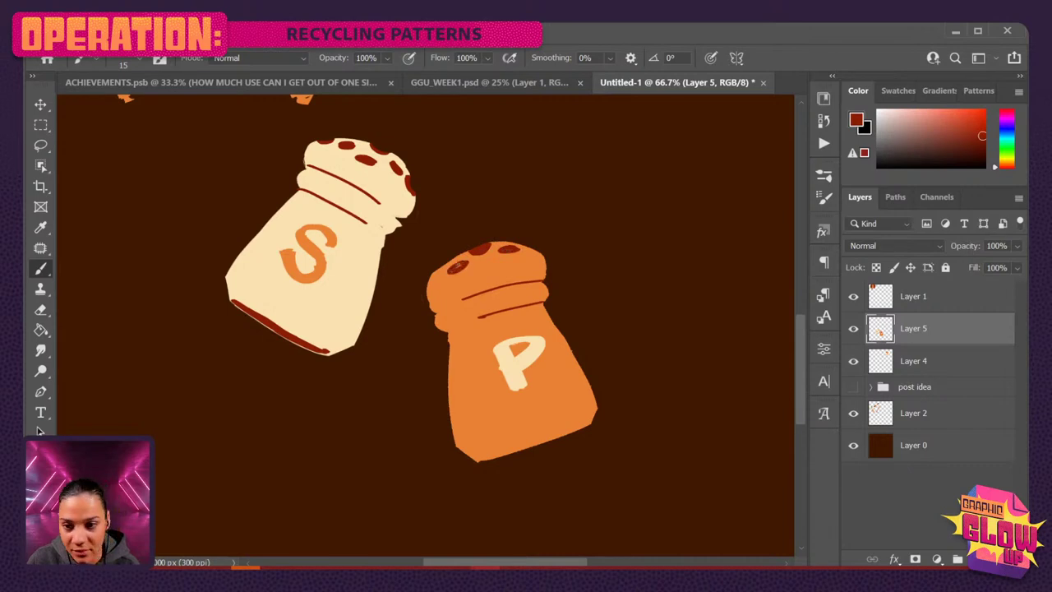
pyautogui.press('e')
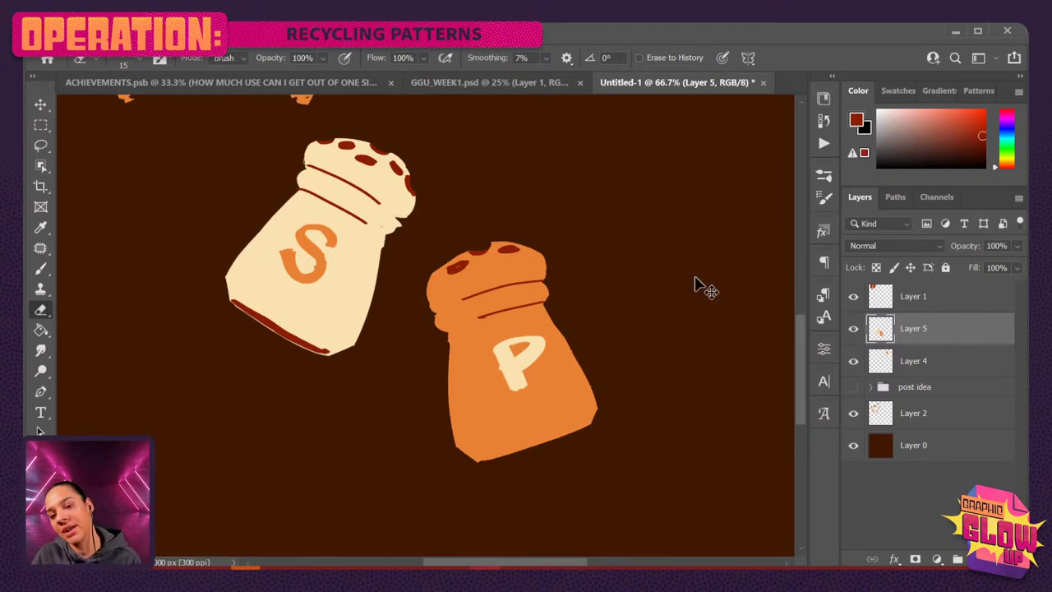
# Paint a dark red band along the bottom edge of the orange shaker.
pyautogui.hotkey('ctrl', '-')
pyautogui.press('b')
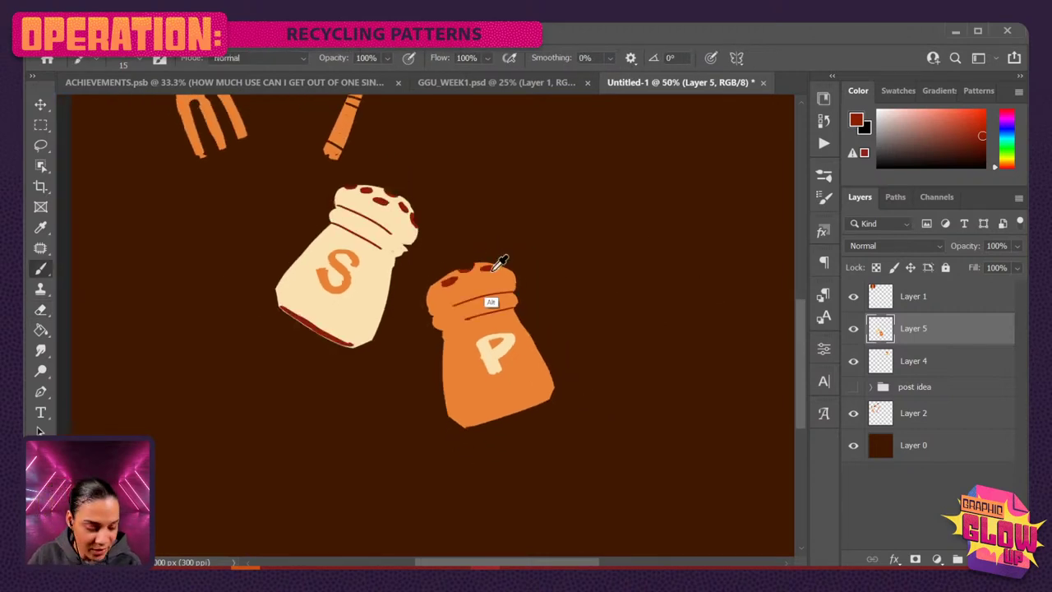
pyautogui.moveTo(544, 402); pyautogui.dragTo(478, 422)
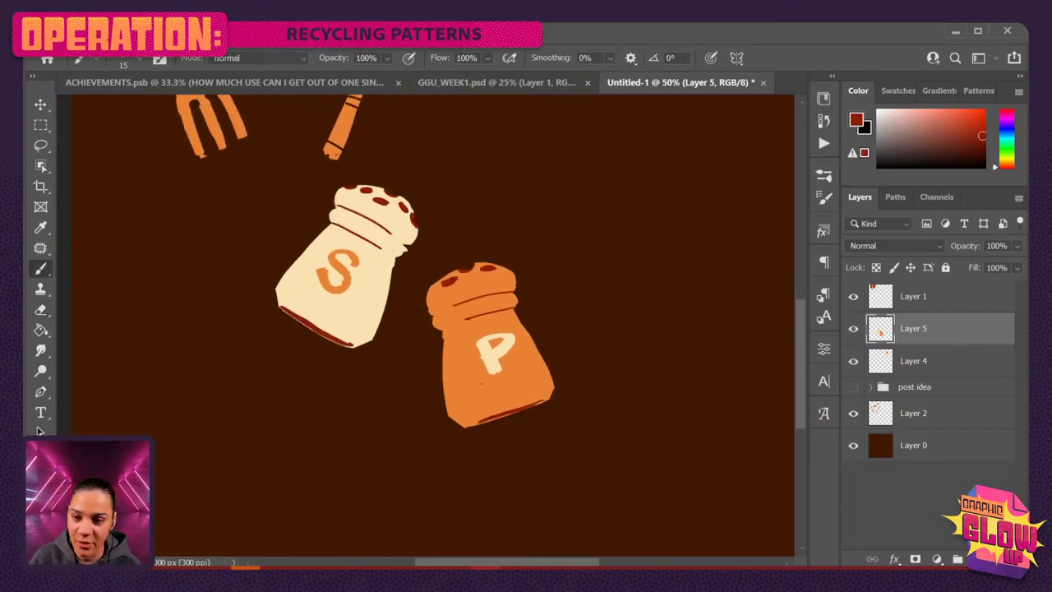
# Dot scattered salt grains above the cream shaker in its sampled cream, varying the brush size between 10 and 25.
pyautogui.press(']')
pyautogui.press(']')
pyautogui.press(']')
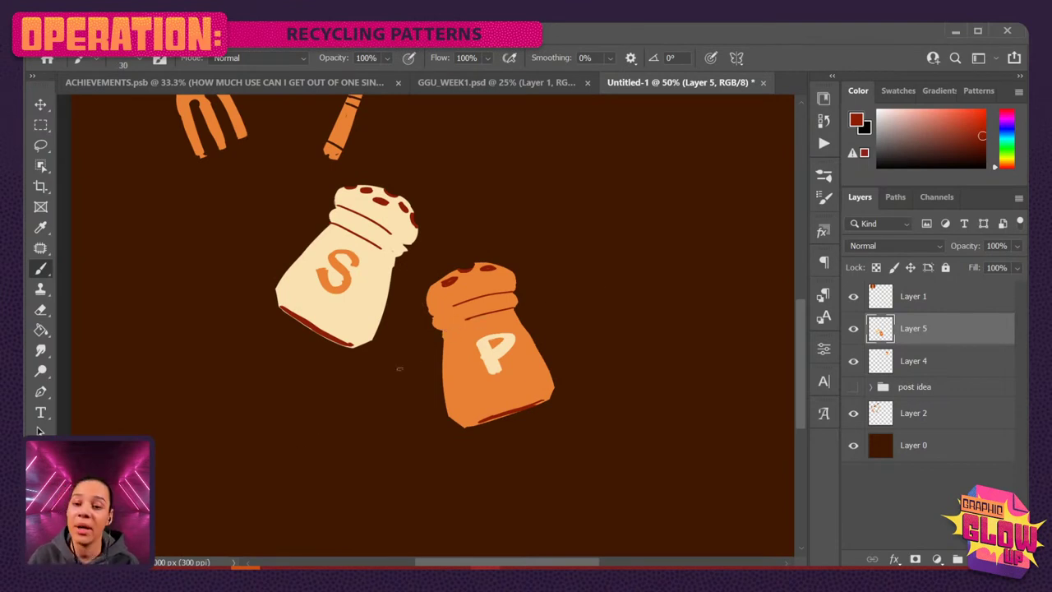
pyautogui.keyDown('alt'); pyautogui.click(400, 213); pyautogui.keyUp('alt')
pyautogui.press('[')
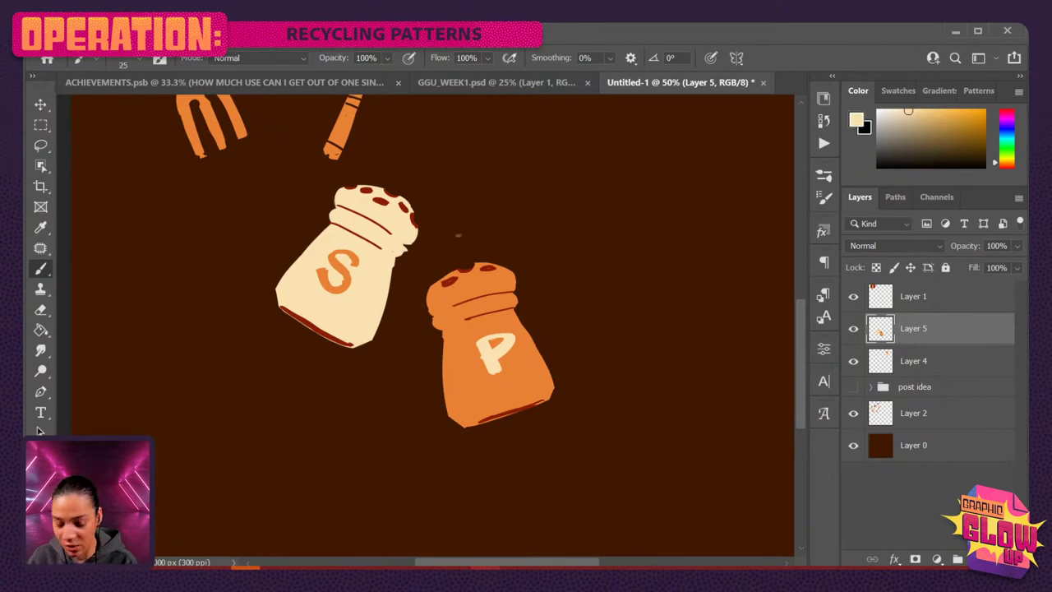
pyautogui.press('[')
pyautogui.press('[')
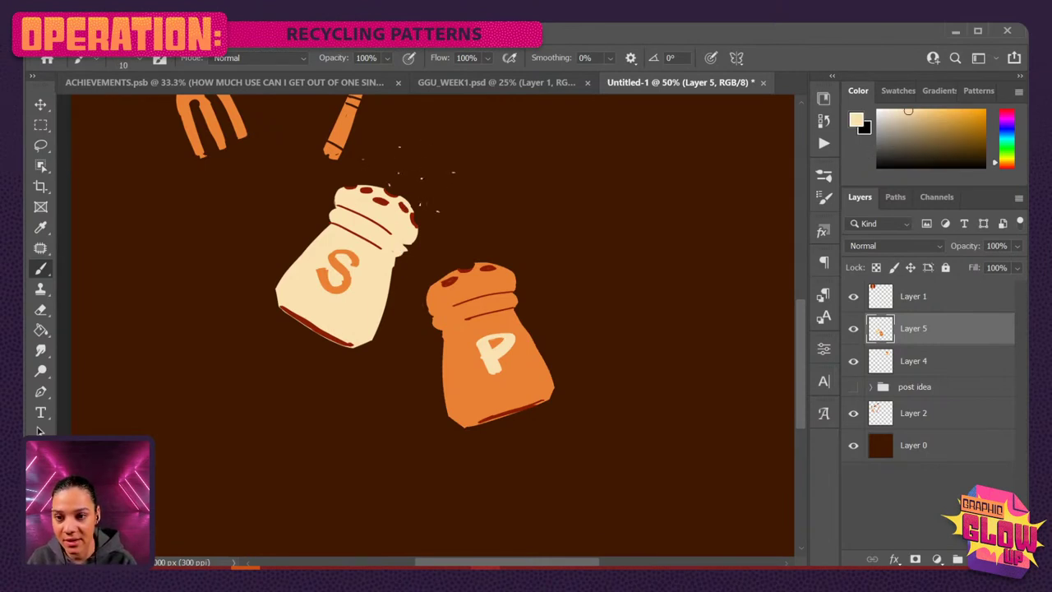
pyautogui.press(']')
pyautogui.press(']')
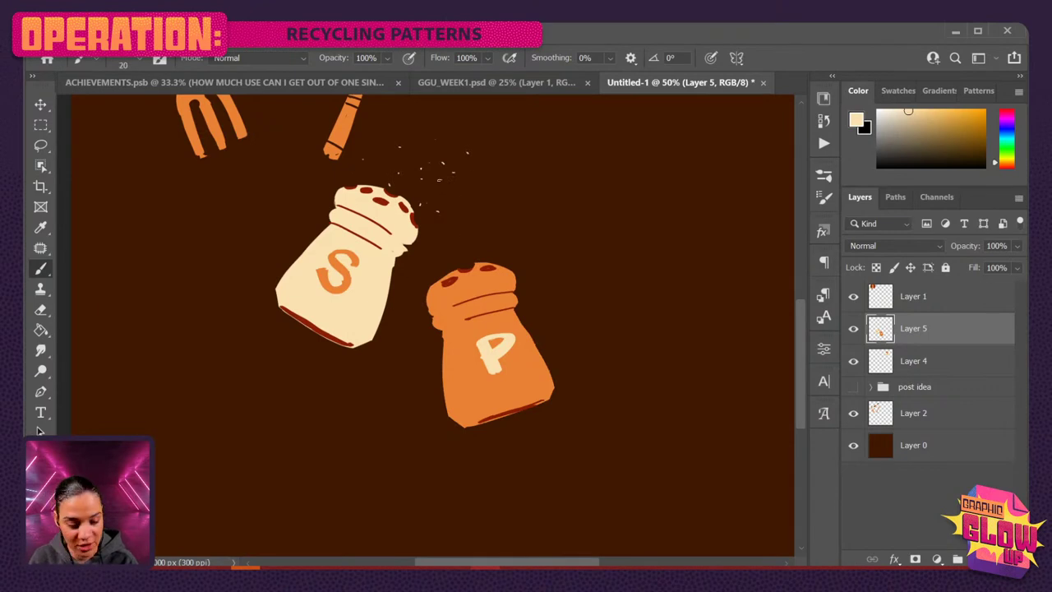
pyautogui.click(449, 197)
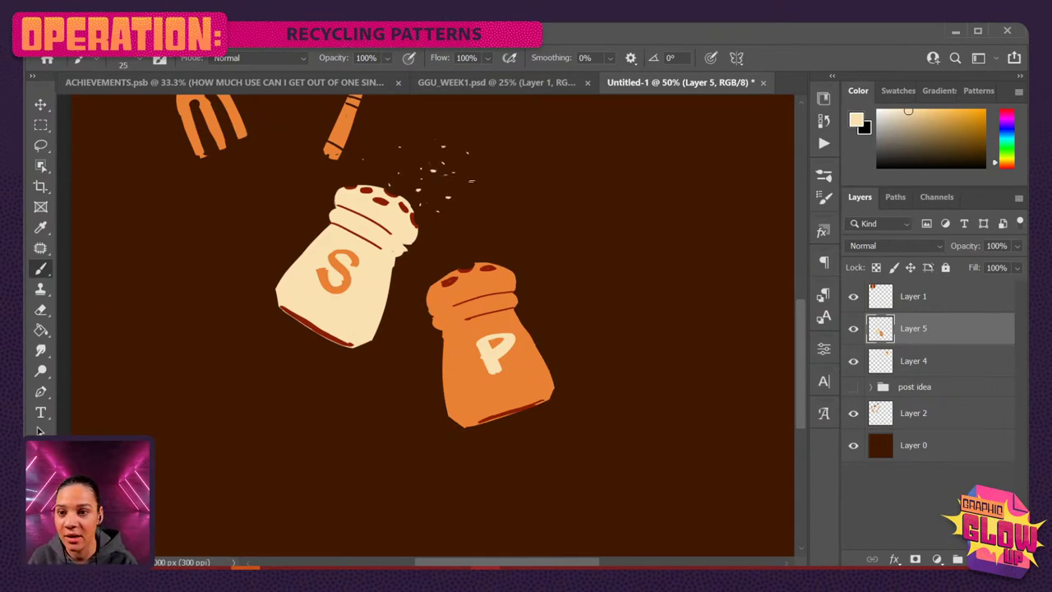
pyautogui.click(471, 179)
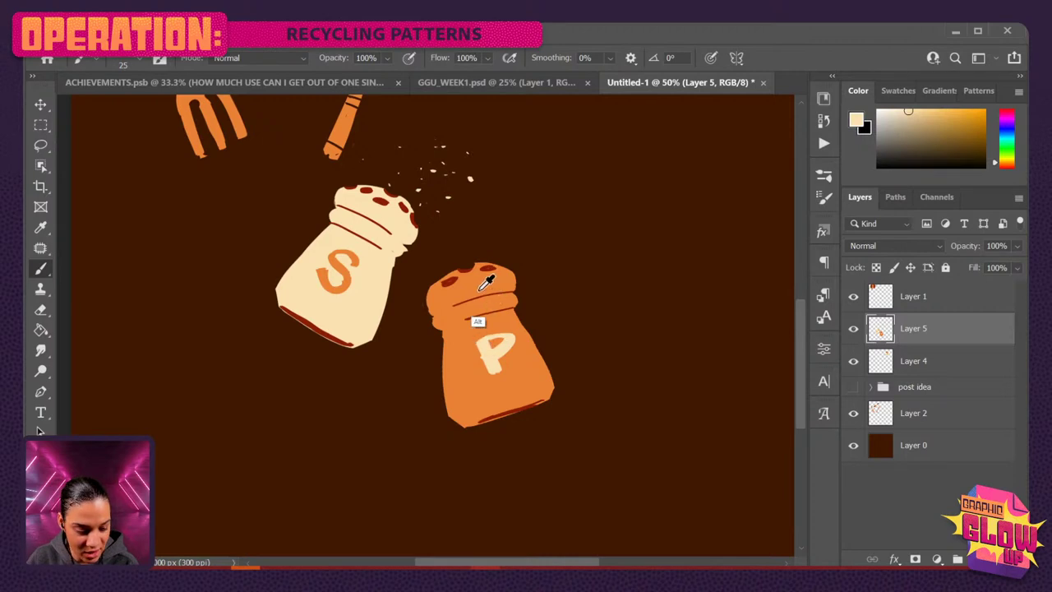
# Dot scattered pepper grains above the orange shaker in the orange sampled from it.
pyautogui.keyDown('alt'); pyautogui.click(477, 318); pyautogui.keyUp('alt')
pyautogui.click(490, 229)
pyautogui.click(454, 248)
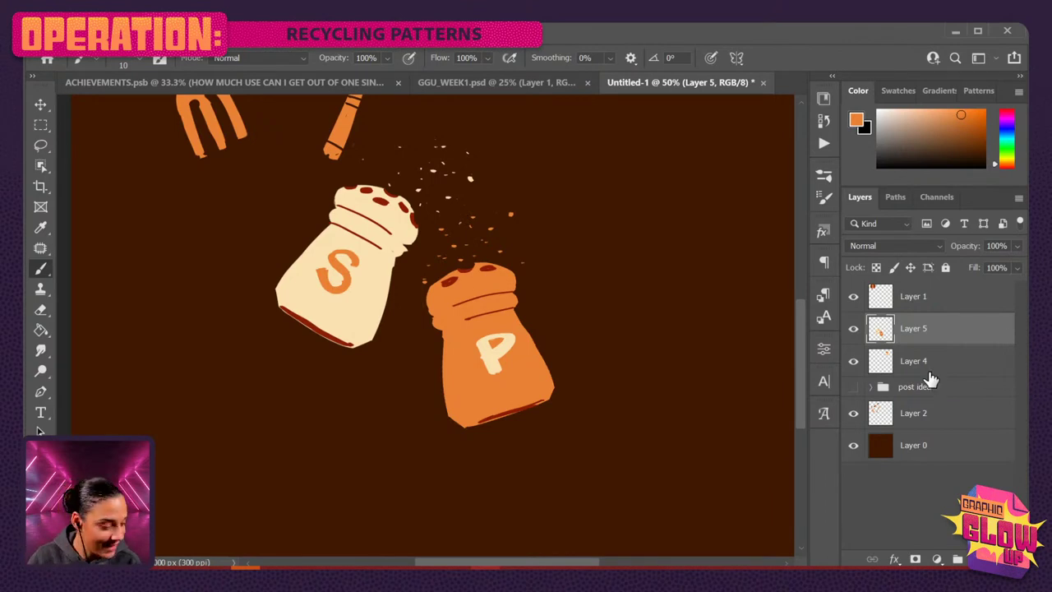
# Move both shakers with their grains to the right side of the canvas, below the mug.
pyautogui.hotkey('ctrl', 't')
pyautogui.moveTo(487, 326); pyautogui.dragTo(541, 308)
pyautogui.hotkey('ctrl', '-')
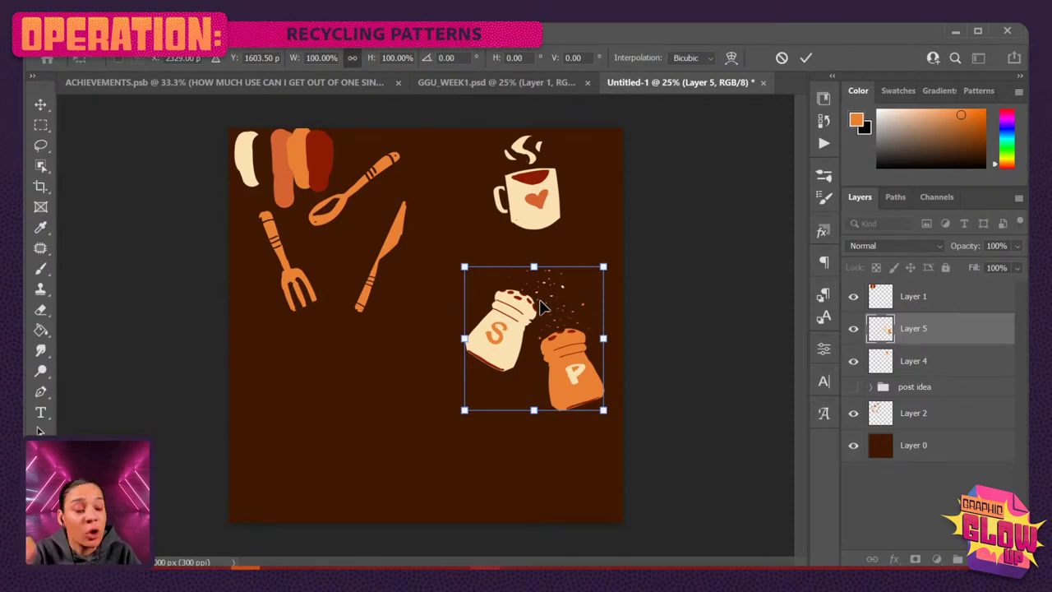
pyautogui.press('Return')
pyautogui.press('b')
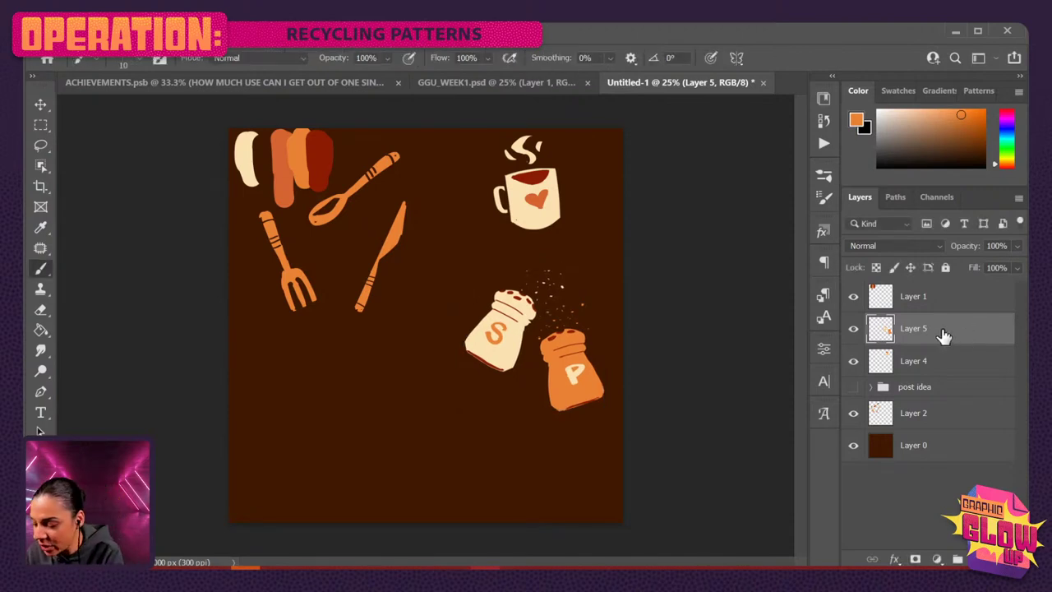
# Add a new layer and paint a filled orange oval below the fork and knife, enlarging the brush to 80.
pyautogui.hotkey('ctrl', 'shift', 'alt', 'n')
pyautogui.hotkey('ctrl', '+')
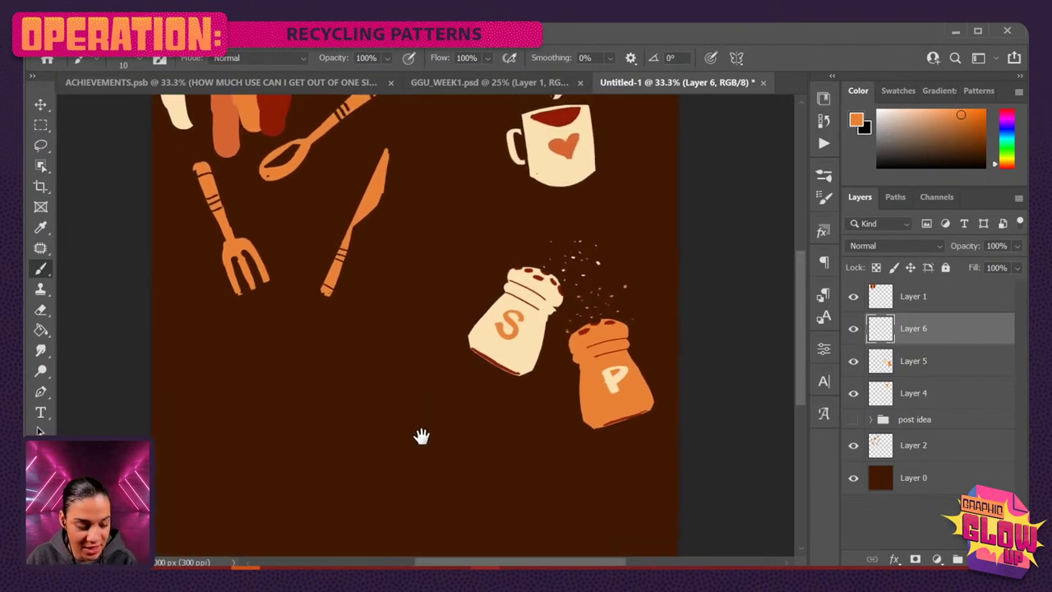
pyautogui.moveTo(420, 435); pyautogui.dragTo(422, 465)
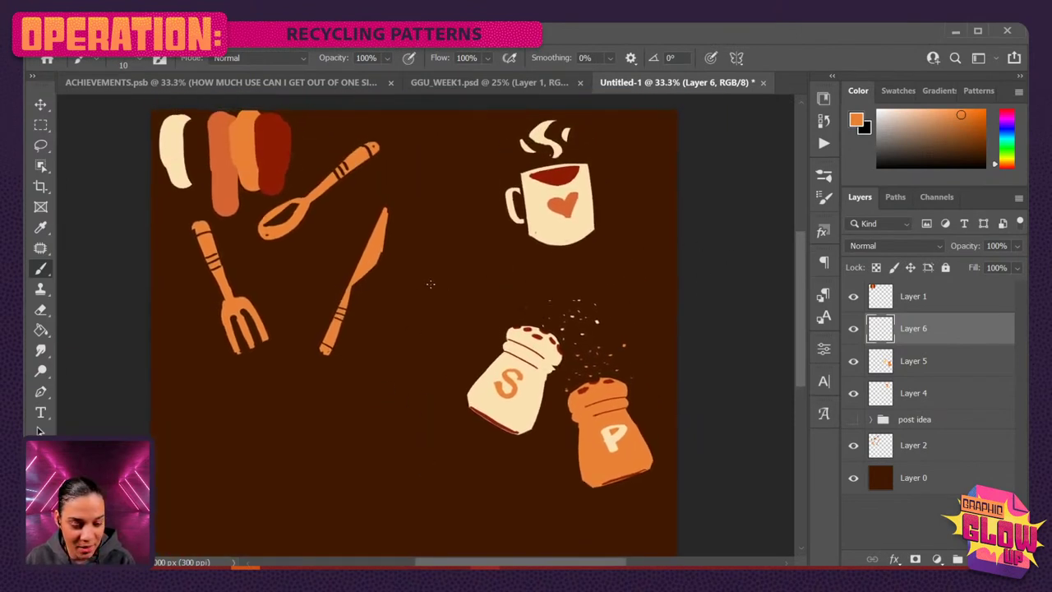
pyautogui.scroll(-3, 411, 301)
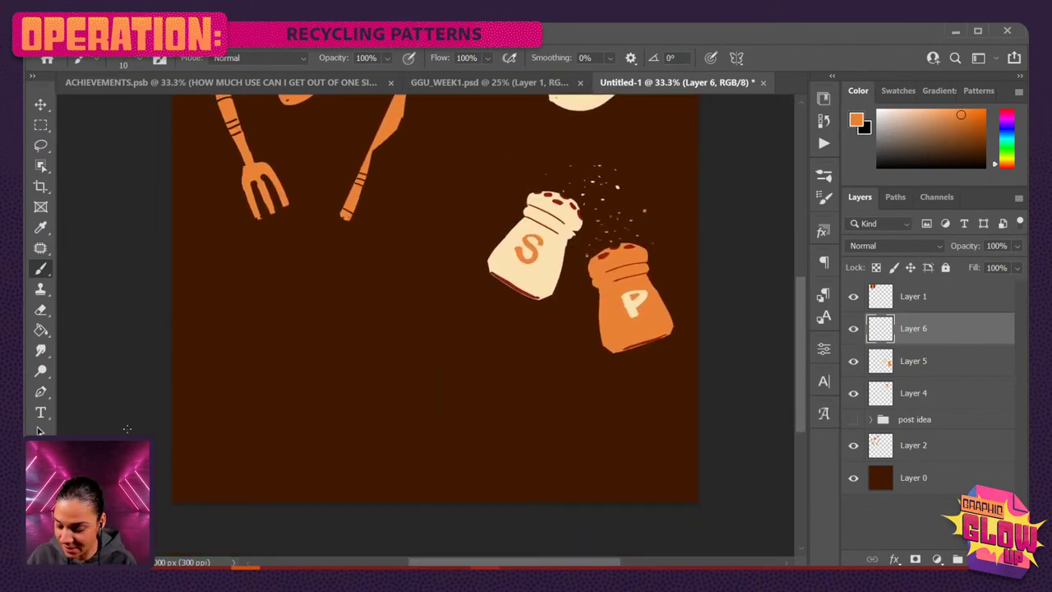
pyautogui.moveTo(363, 324)
pyautogui.mouseDown()
pyautogui.moveTo(291, 347)
pyautogui.moveTo(357, 337)
pyautogui.moveTo(336, 314)
pyautogui.moveTo(304, 312)
pyautogui.moveTo(311, 330)
pyautogui.moveTo(368, 345)
pyautogui.moveTo(352, 328)
pyautogui.moveTo(362, 327)
pyautogui.moveTo(350, 331)
pyautogui.moveTo(365, 325)
pyautogui.moveTo(327, 312)
pyautogui.moveTo(348, 333)
pyautogui.moveTo(327, 339)
pyautogui.moveTo(383, 340)
pyautogui.moveTo(373, 332)
pyautogui.moveTo(365, 349)
pyautogui.moveTo(381, 343)
pyautogui.moveTo(368, 350)
pyautogui.moveTo(332, 350)
pyautogui.moveTo(363, 337)
pyautogui.moveTo(365, 323)
pyautogui.moveTo(342, 306)
pyautogui.moveTo(314, 313)
pyautogui.moveTo(345, 325)
pyautogui.mouseUp()
pyautogui.press(']')
pyautogui.press(']')
pyautogui.press(']')
pyautogui.press(']')
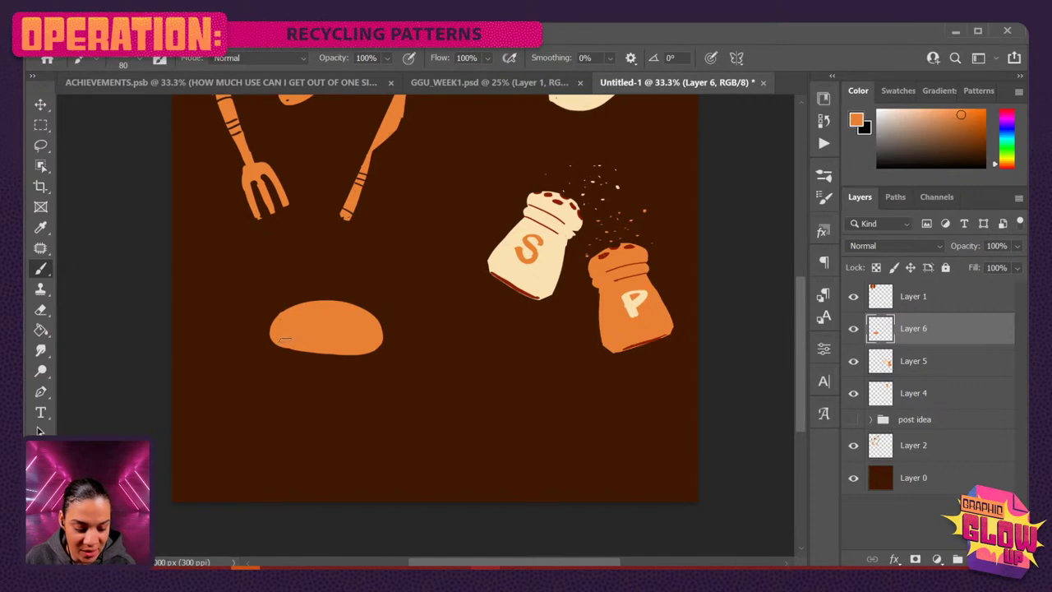
pyautogui.moveTo(417, 309)
pyautogui.mouseDown()
pyautogui.moveTo(395, 394)
pyautogui.moveTo(402, 375)
pyautogui.mouseUp()
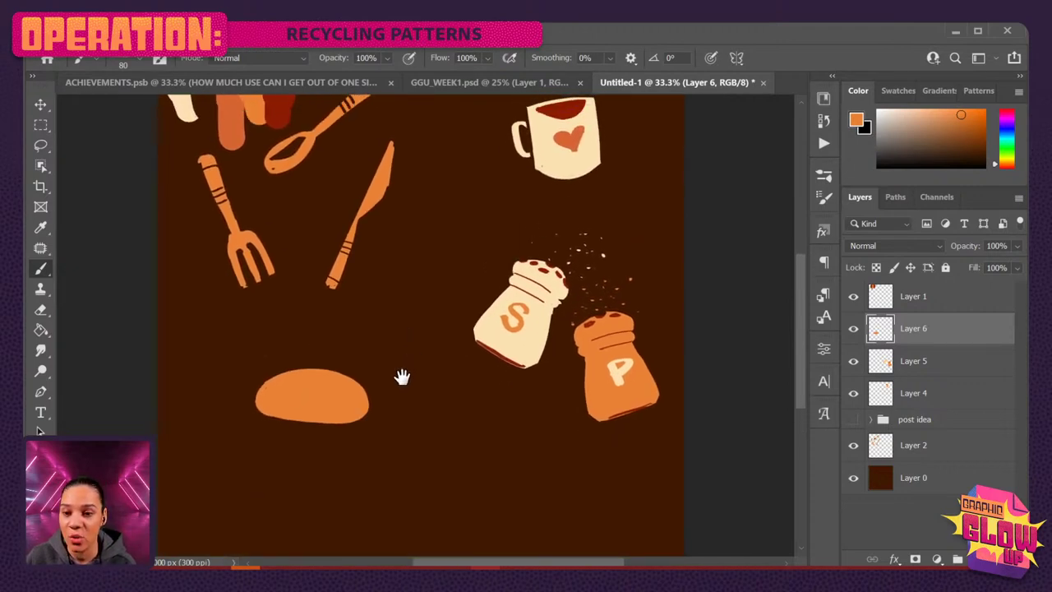
# Sample the salt shaker's cream and add a new layer clipped to the orange oval's layer.
pyautogui.keyDown('alt'); pyautogui.click(534, 325); pyautogui.keyUp('alt')
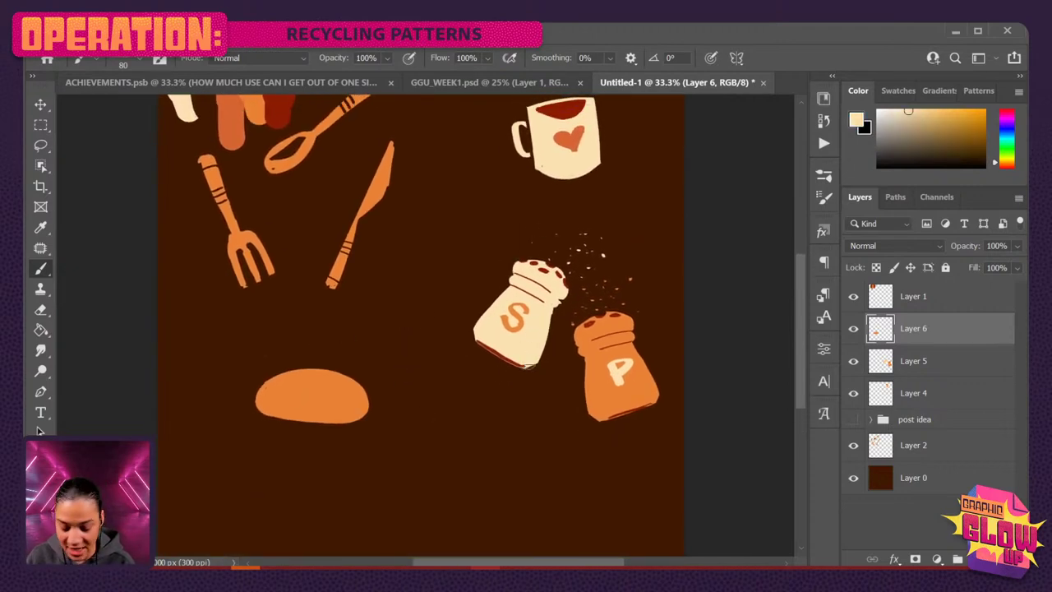
pyautogui.press('p')
pyautogui.press('b')
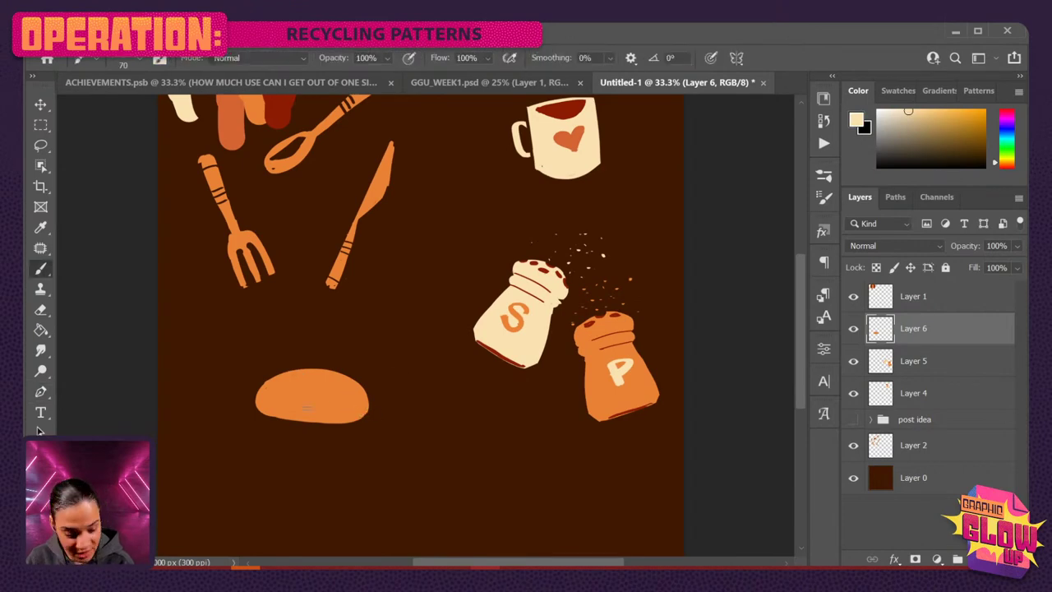
pyautogui.hotkey('ctrl', 'shift', 'alt', 'n')
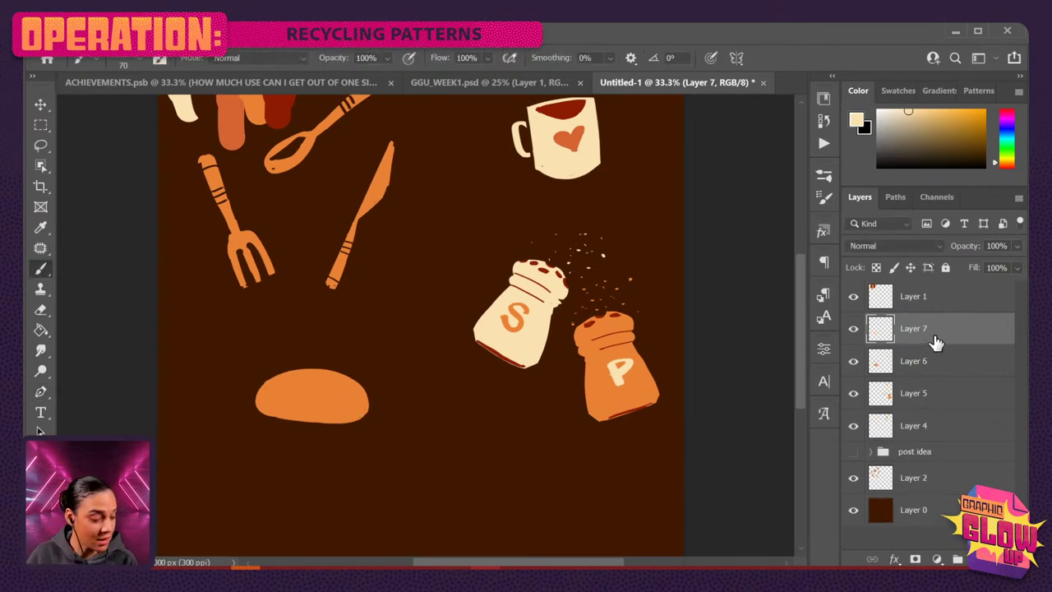
pyautogui.rightClick(972, 337)
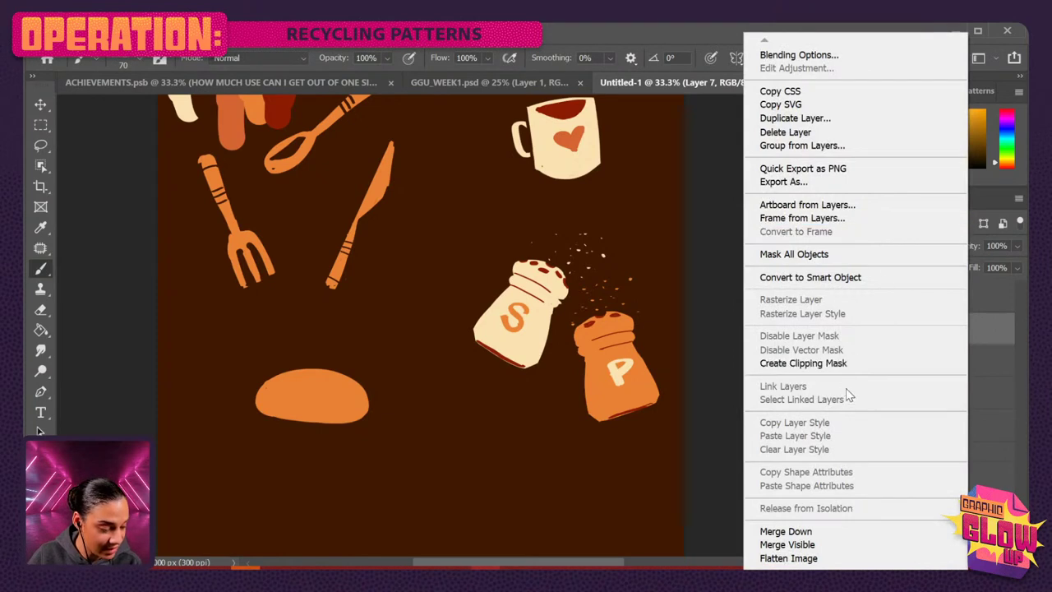
pyautogui.click(845, 363)
# Paint three slanted cream score marks across the top of the orange loaf, reducing the brush to 40.
pyautogui.press('[')
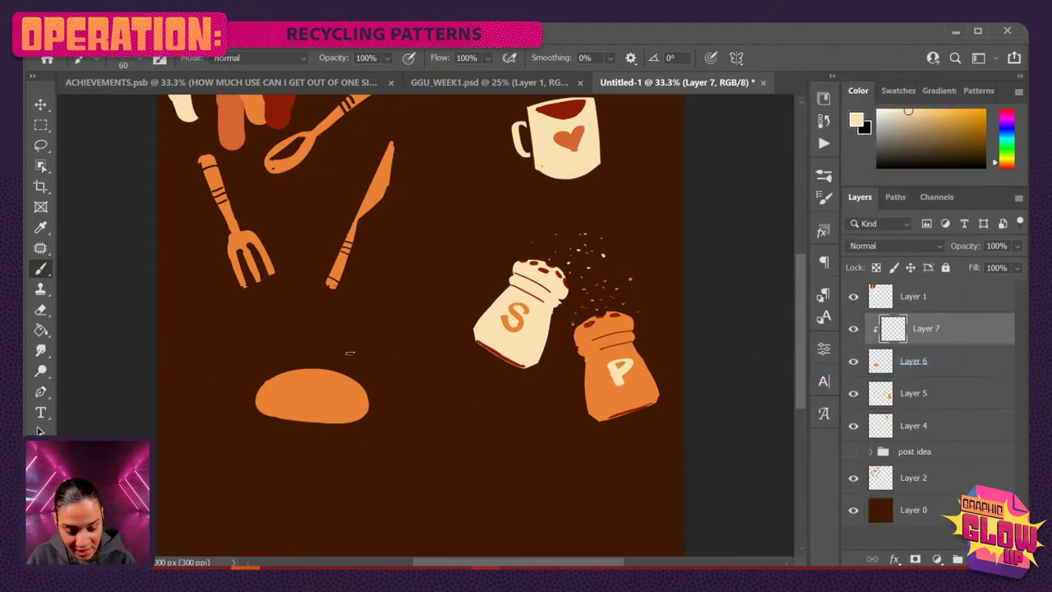
pyautogui.moveTo(290, 372)
pyautogui.mouseDown()
pyautogui.moveTo(281, 385)
pyautogui.moveTo(336, 392)
pyautogui.mouseUp()
pyautogui.hotkey('ctrl', 'z')
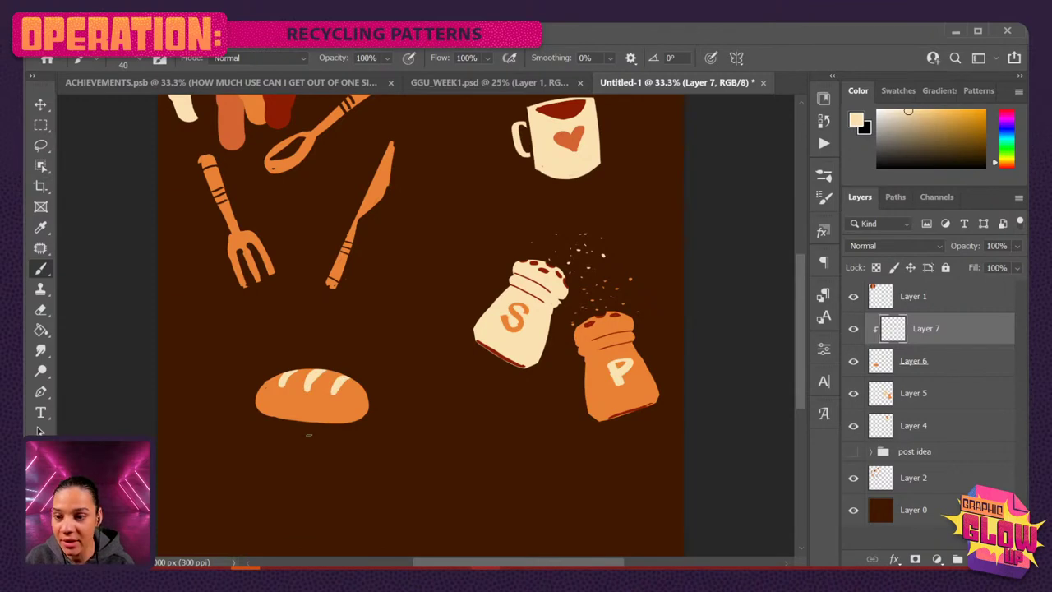
# Shade the loaf's underside in the burnt orange sampled from the palette swatches, with the brush at 60.
pyautogui.moveTo(364, 252); pyautogui.dragTo(356, 307)
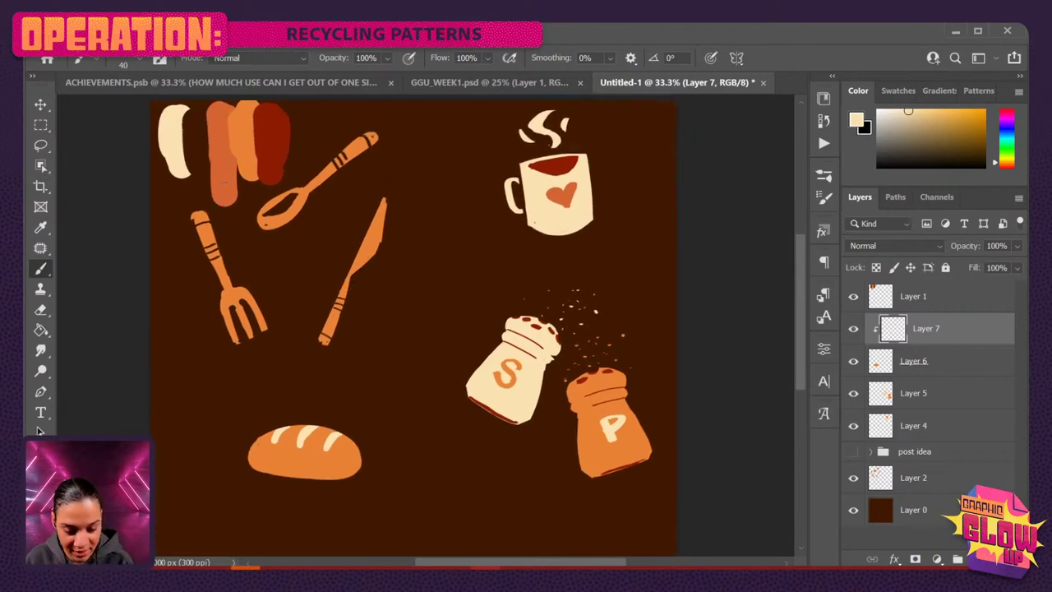
pyautogui.moveTo(420, 438); pyautogui.dragTo(420, 336)
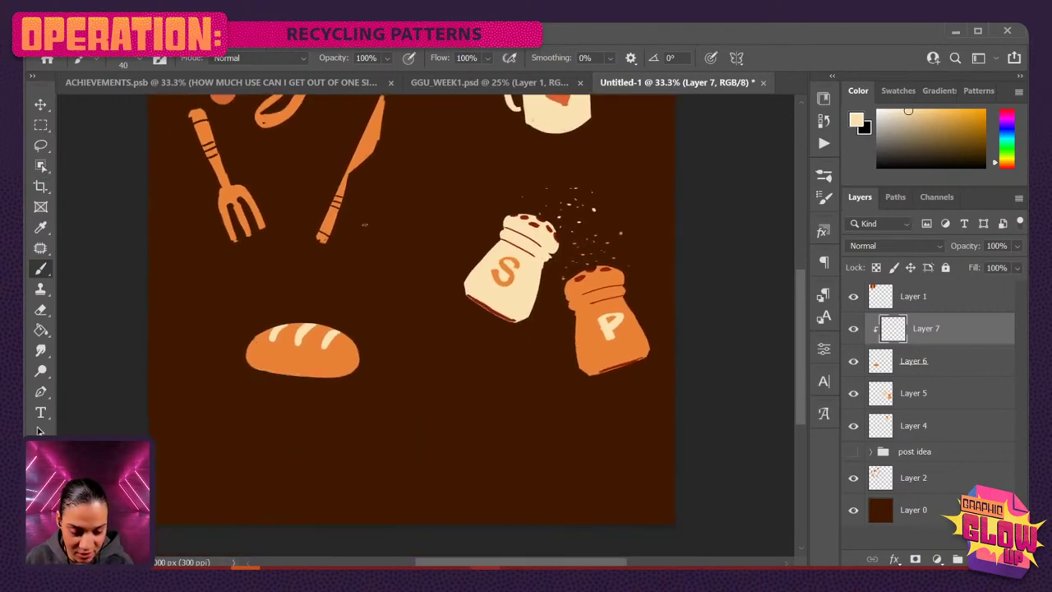
pyautogui.moveTo(386, 211); pyautogui.dragTo(360, 346)
pyautogui.keyDown('alt'); pyautogui.click(201, 180); pyautogui.keyUp('alt')
pyautogui.moveTo(402, 478); pyautogui.dragTo(404, 359)
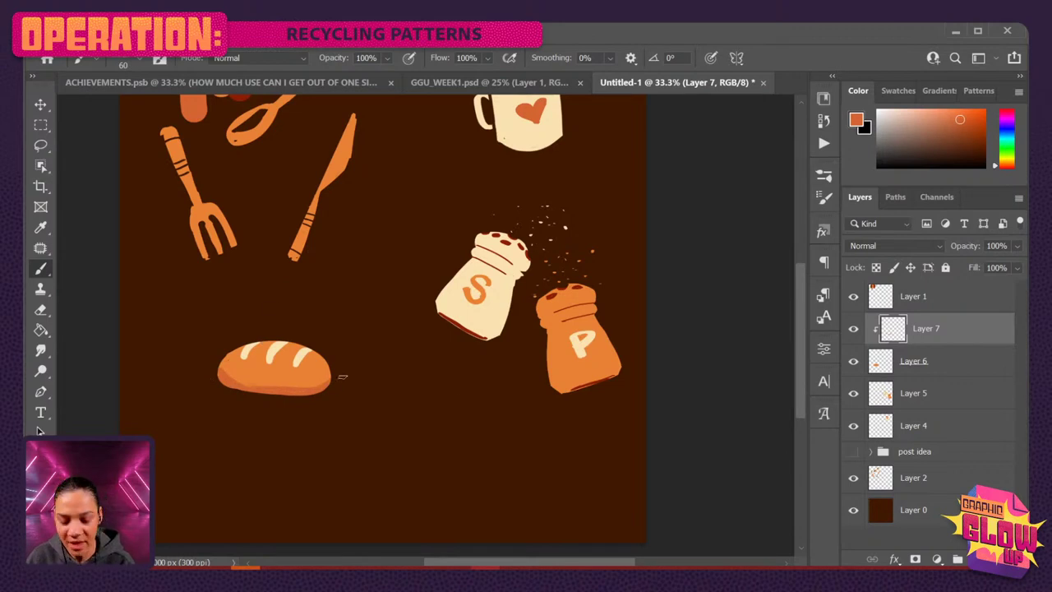
# Reduce the brush to 30 and add thin burnt-orange shadows beside the loaf's cream score marks.
pyautogui.press('[')
pyautogui.press('[')
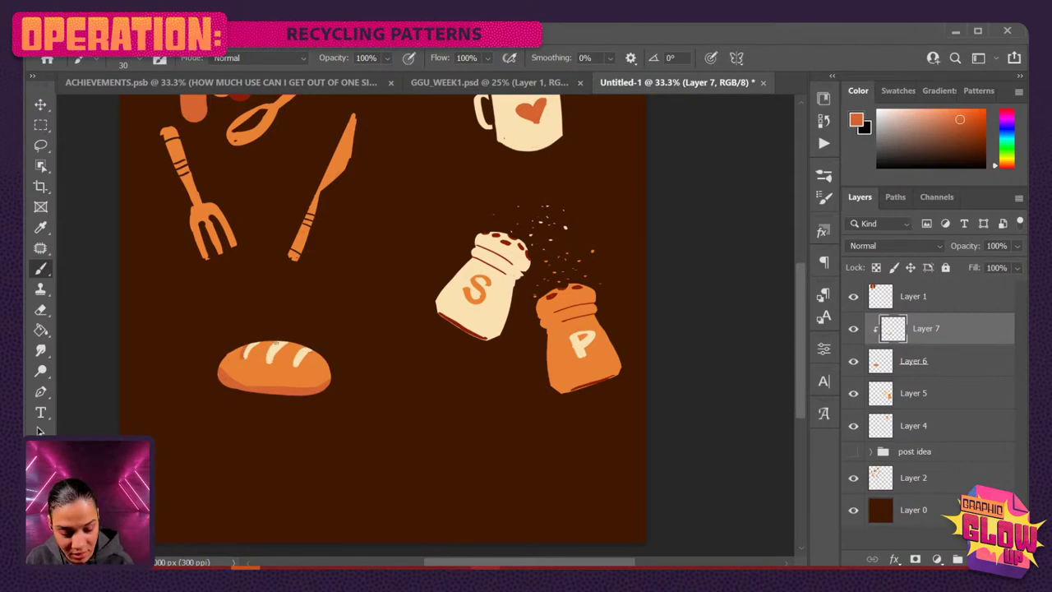
pyautogui.moveTo(306, 349); pyautogui.dragTo(298, 363)
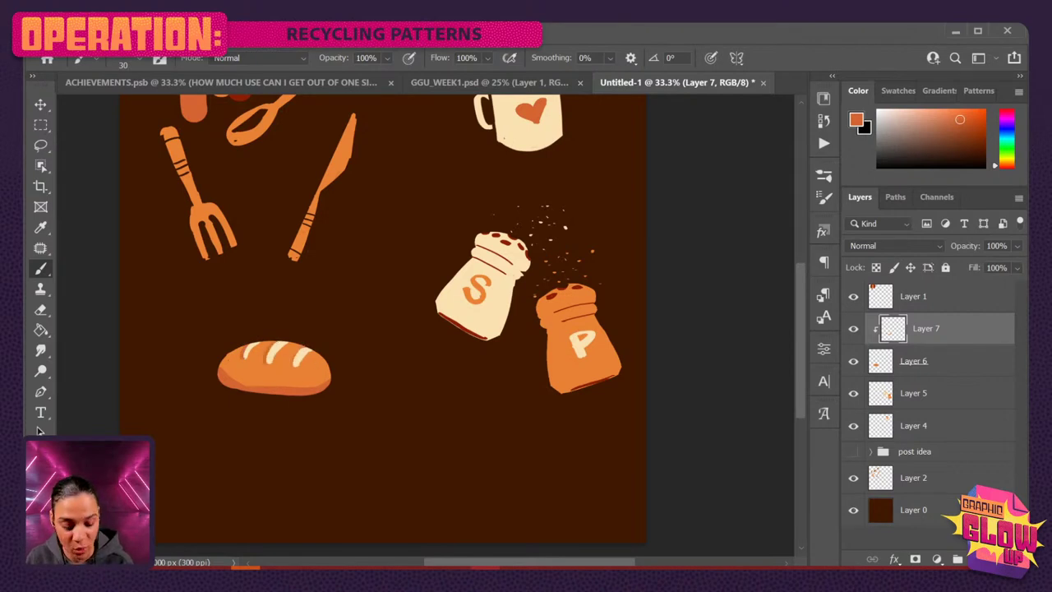
pyautogui.moveTo(397, 403); pyautogui.dragTo(399, 416)
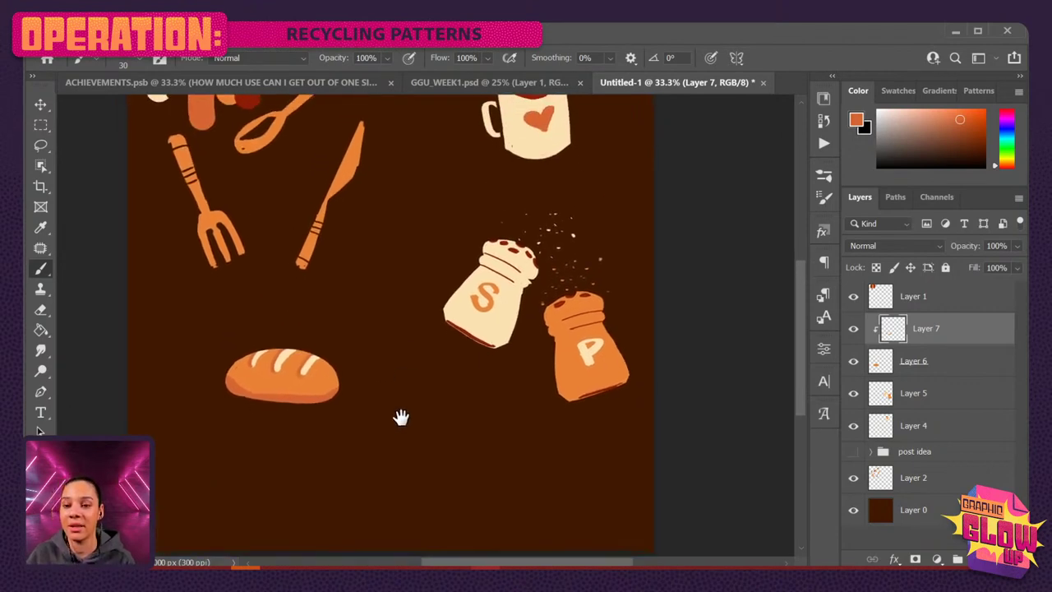
# On the loaf's base layer, paint a filled round roll below the loaf in its sampled orange with the brush at 80, and clean its edge with the eraser.
pyautogui.click(954, 369)
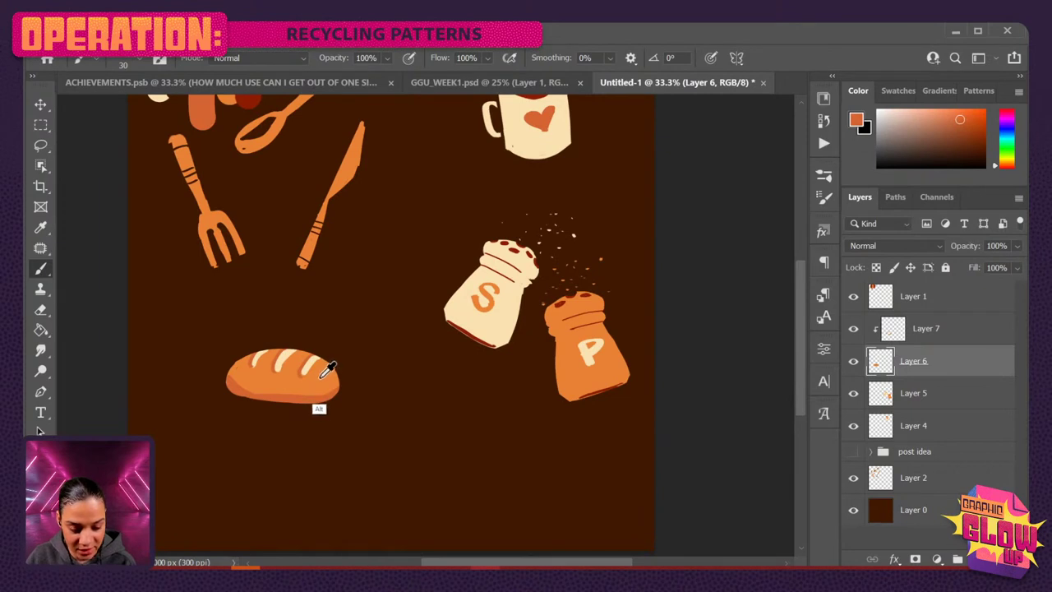
pyautogui.moveTo(364, 242)
pyautogui.mouseDown()
pyautogui.moveTo(366, 305)
pyautogui.moveTo(366, 234)
pyautogui.mouseUp()
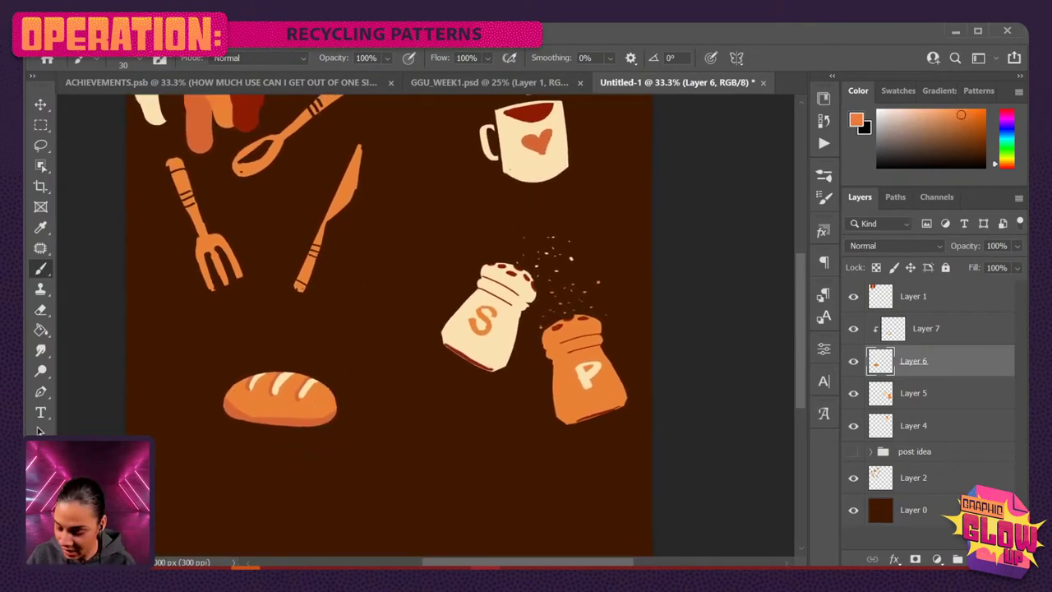
pyautogui.press(']')
pyautogui.press(']')
pyautogui.press(']')
pyautogui.press(']')
pyautogui.press(']')
pyautogui.press(']')
pyautogui.moveTo(342, 441)
pyautogui.mouseDown()
pyautogui.moveTo(366, 443)
pyautogui.moveTo(336, 471)
pyautogui.moveTo(354, 448)
pyautogui.moveTo(362, 456)
pyautogui.moveTo(347, 408)
pyautogui.mouseUp()
pyautogui.press('e')
pyautogui.click(320, 433)
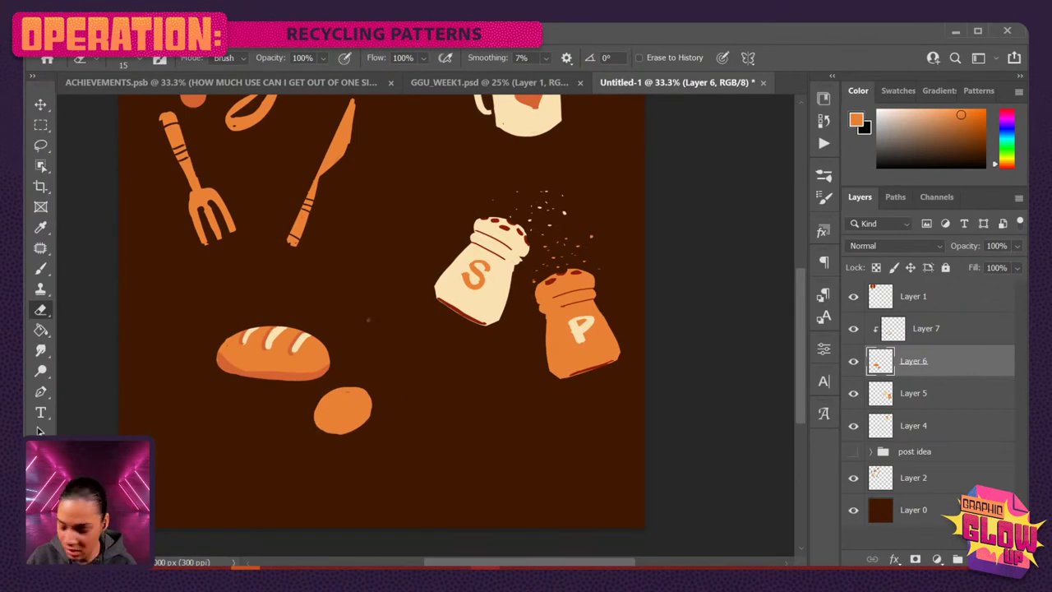
# Return to the brush with the cream sampled from the salt shaker and reduce its size to 35.
pyautogui.press('b')
pyautogui.keyDown('alt'); pyautogui.click(496, 316); pyautogui.keyUp('alt')
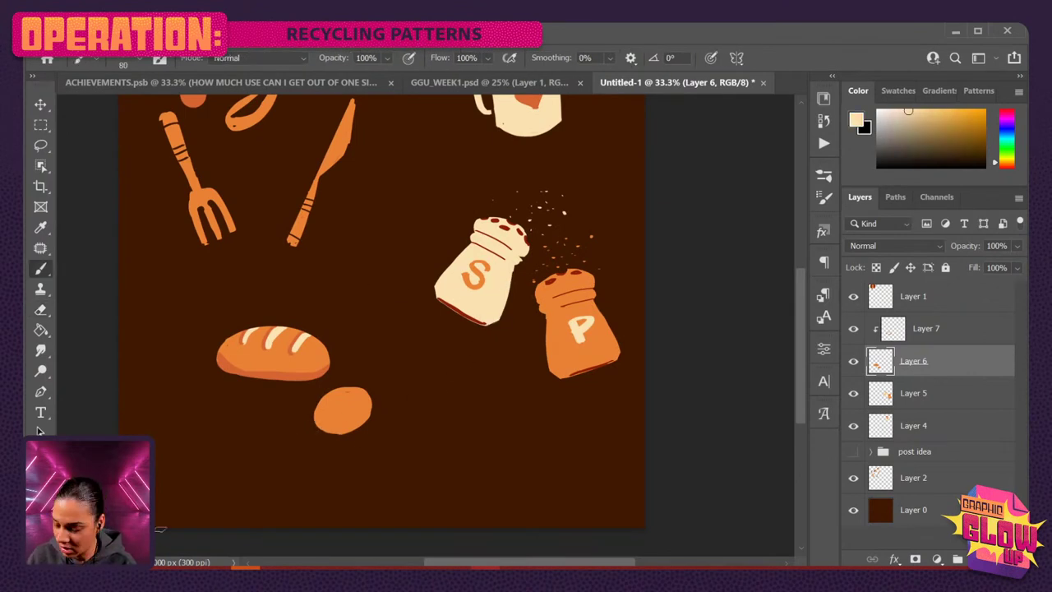
pyautogui.press('[')
pyautogui.moveTo(321, 398); pyautogui.dragTo(356, 403)
pyautogui.hotkey('ctrl', 'z')
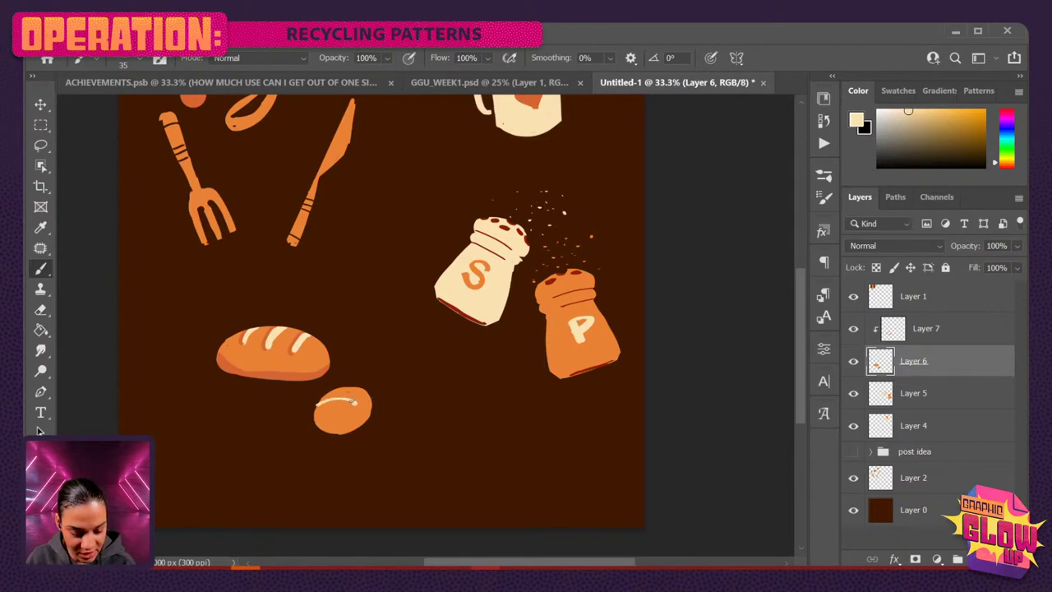
pyautogui.hotkey('ctrl', 'z')
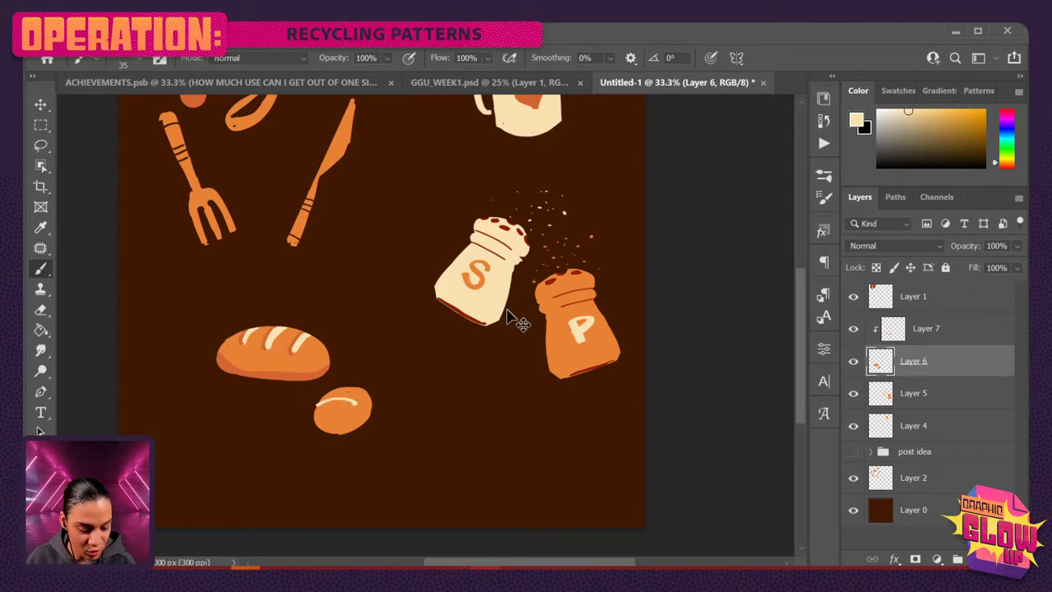
# On the clipped layer, paint a cream cross on the round roll and refine its strokes with the eraser.
pyautogui.click(954, 330)
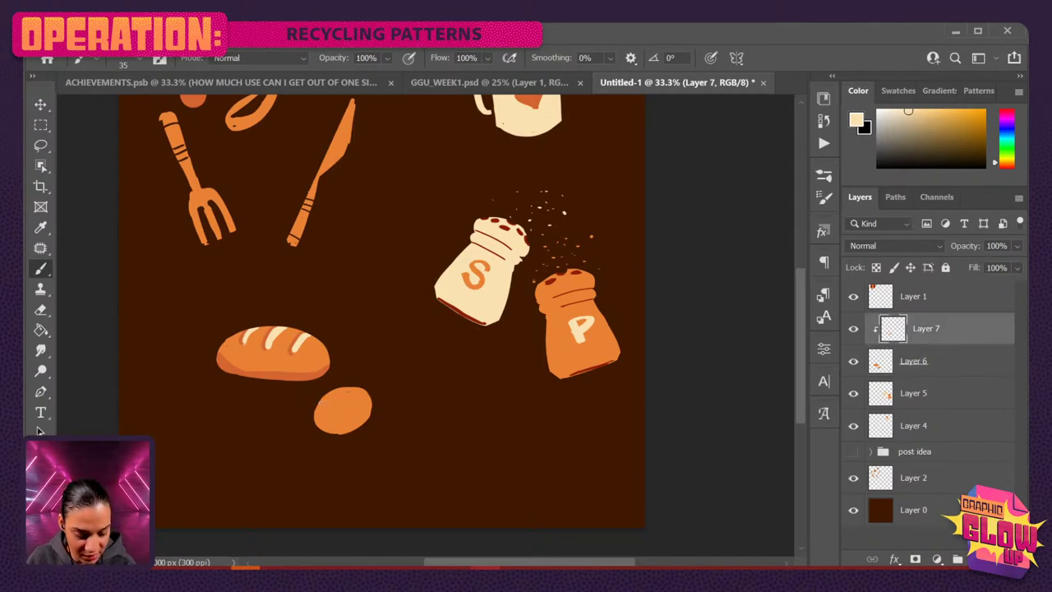
pyautogui.moveTo(317, 404)
pyautogui.mouseDown()
pyautogui.moveTo(356, 404)
pyautogui.moveTo(326, 401)
pyautogui.mouseUp()
pyautogui.press('e')
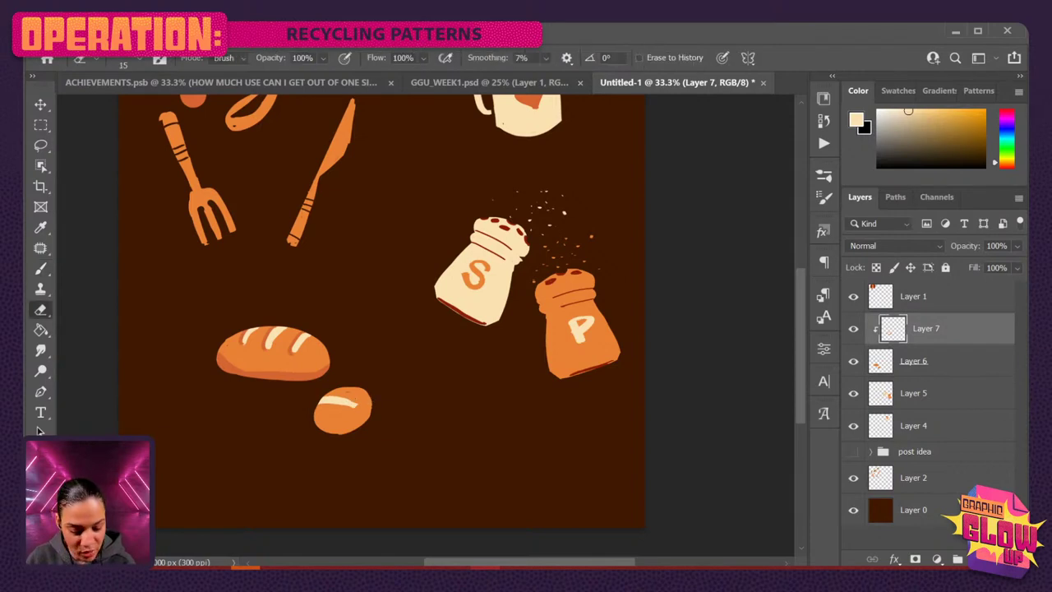
pyautogui.press('b')
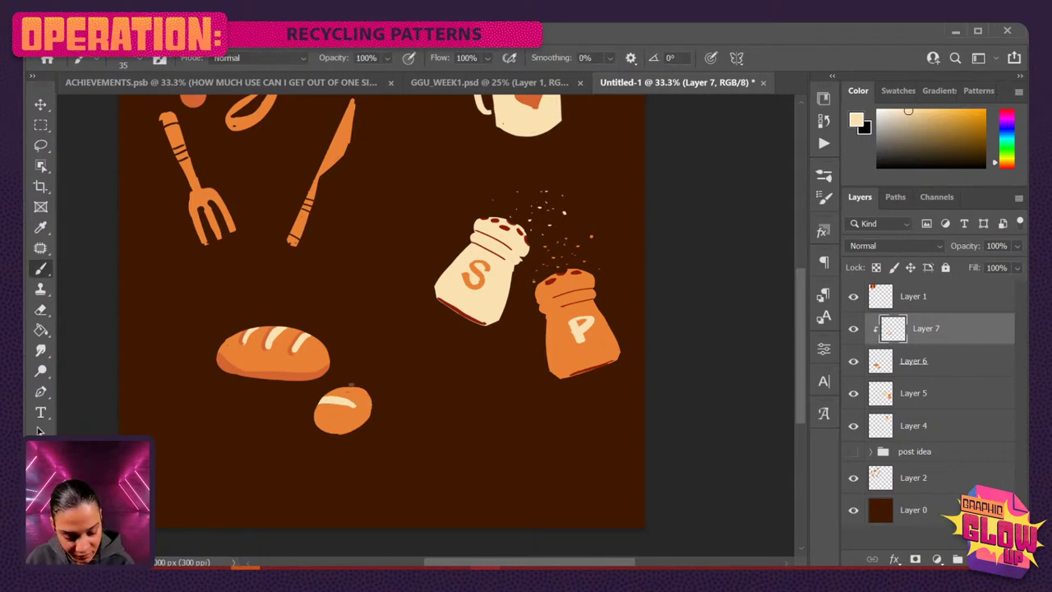
pyautogui.moveTo(349, 395)
pyautogui.mouseDown()
pyautogui.moveTo(328, 415)
pyautogui.moveTo(350, 413)
pyautogui.mouseUp()
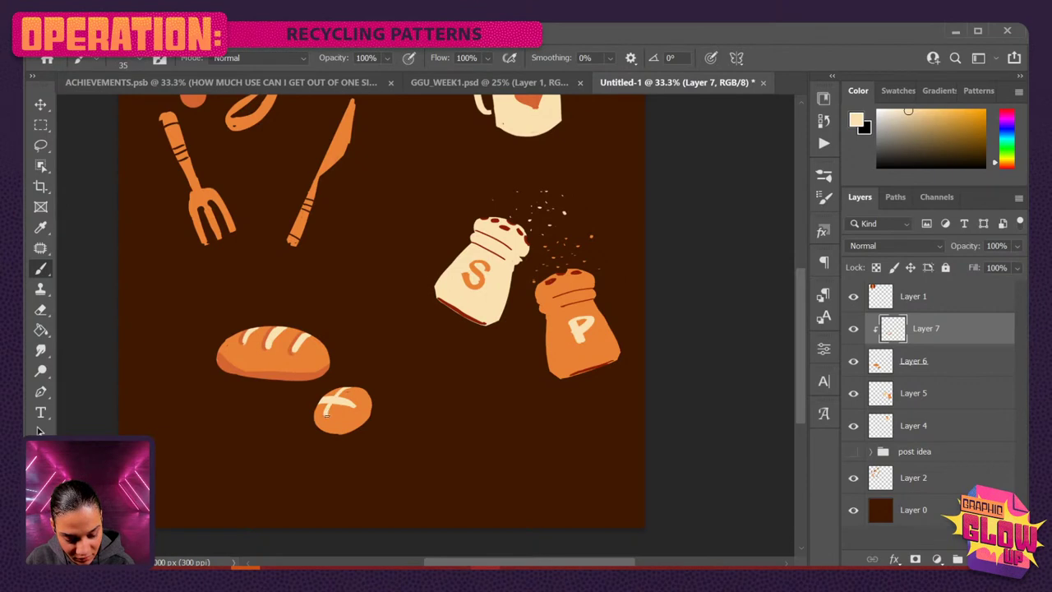
pyautogui.press('e')
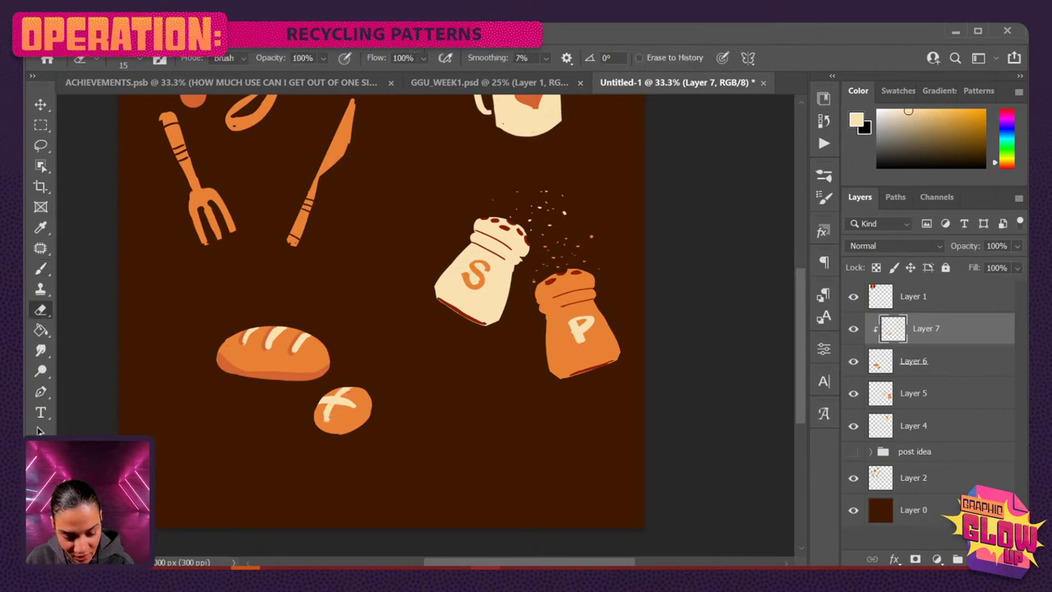
pyautogui.moveTo(489, 380)
pyautogui.mouseDown()
pyautogui.moveTo(491, 369)
pyautogui.moveTo(494, 425)
pyautogui.moveTo(494, 369)
pyautogui.mouseUp()
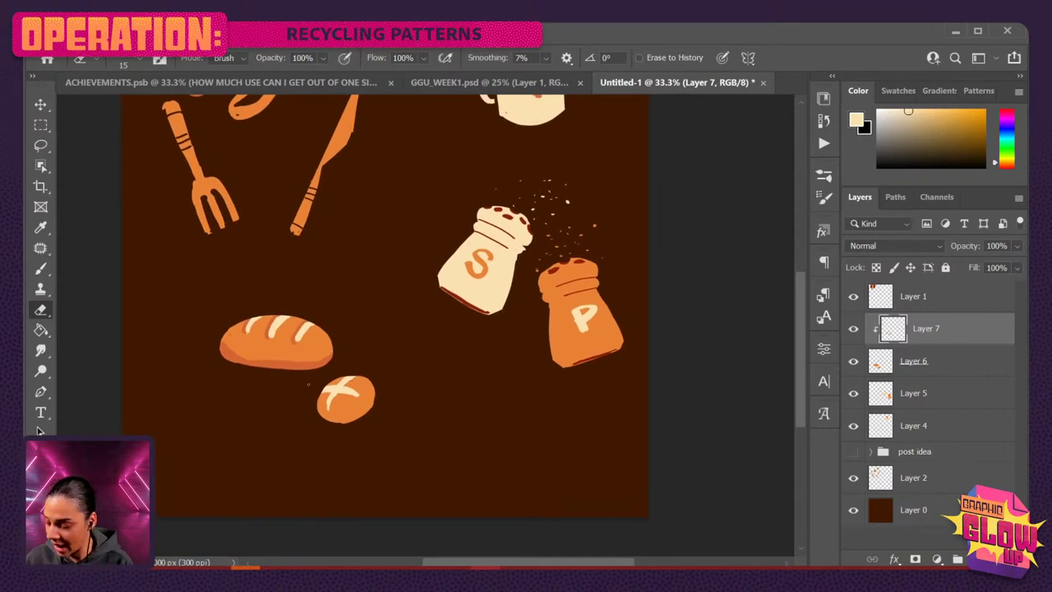
# Shade the roll's lower edge and the sides of its cross in burnt orange sampled from the loaf's underside.
pyautogui.press('b')
pyautogui.keyDown('alt'); pyautogui.click(316, 360); pyautogui.keyUp('alt')
pyautogui.moveTo(320, 418)
pyautogui.mouseDown()
pyautogui.moveTo(375, 401)
pyautogui.moveTo(321, 385)
pyautogui.moveTo(326, 409)
pyautogui.moveTo(361, 389)
pyautogui.mouseUp()
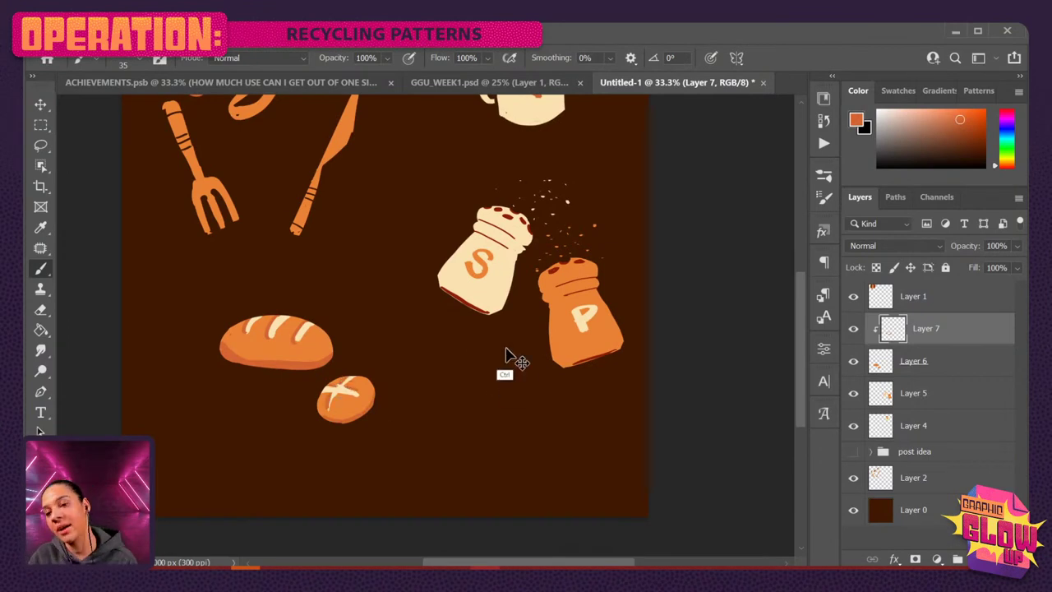
# On the bread base layer, paint a long diagonal orange baguette beside the loaf and roll, with the brush at 90.
pyautogui.scroll(-3, 521, 347)
pyautogui.scroll(2, 581, 233)
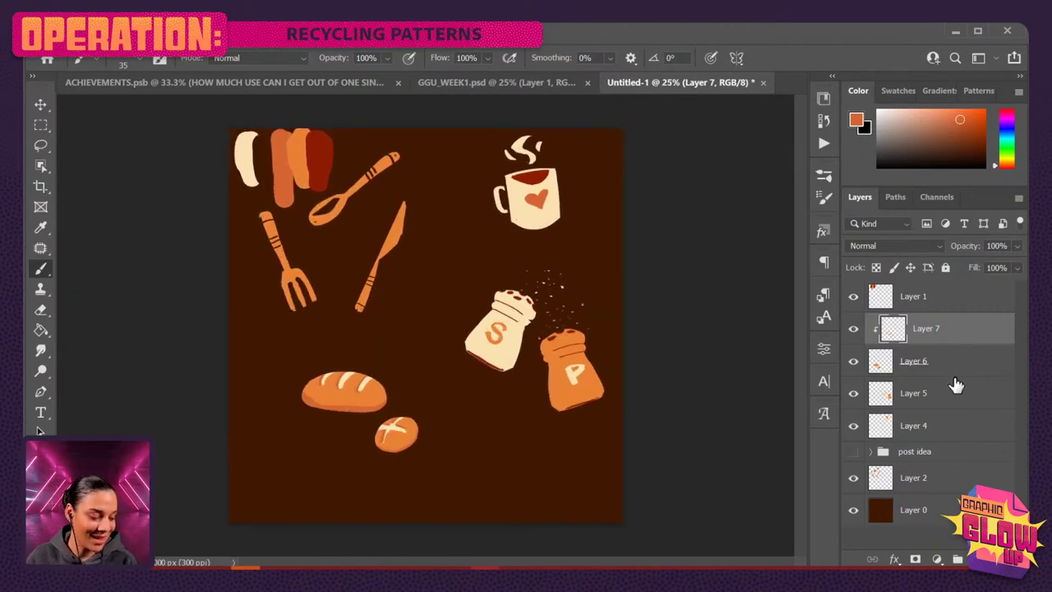
pyautogui.click(898, 368)
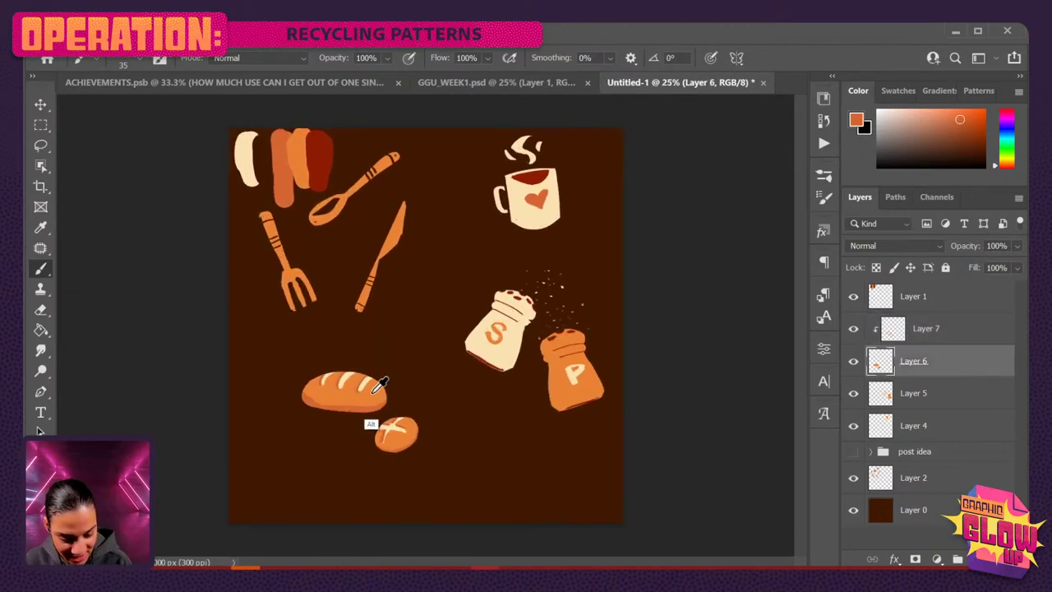
pyautogui.keyDown('alt'); pyautogui.click(376, 428); pyautogui.keyUp('alt')
pyautogui.press(']')
pyautogui.press(']')
pyautogui.press(']')
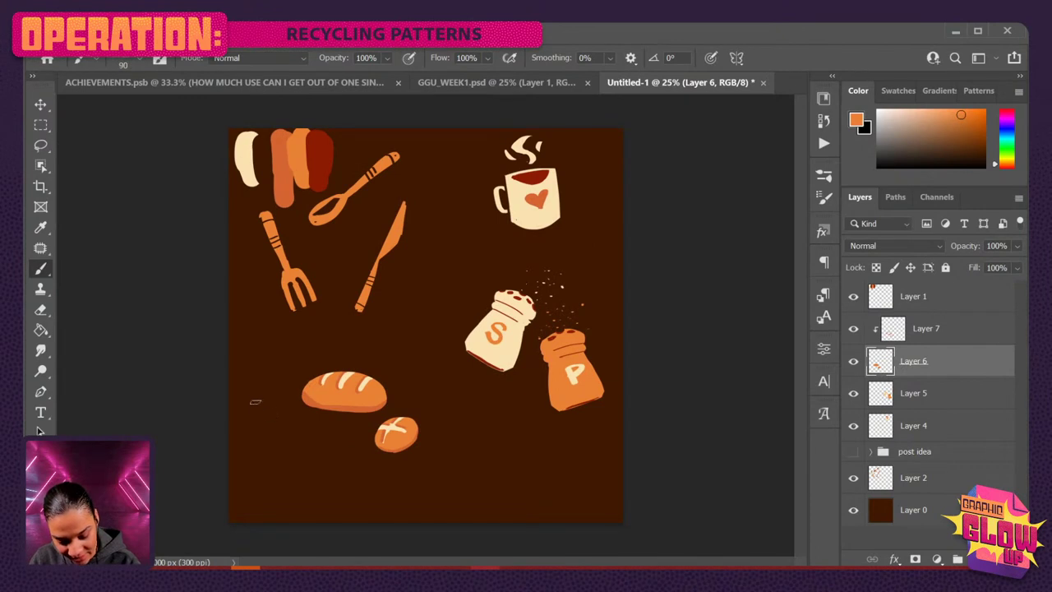
pyautogui.moveTo(251, 399); pyautogui.dragTo(342, 494)
pyautogui.moveTo(251, 399)
pyautogui.mouseDown()
pyautogui.moveTo(278, 408)
pyautogui.moveTo(302, 448)
pyautogui.moveTo(289, 430)
pyautogui.moveTo(326, 450)
pyautogui.moveTo(353, 500)
pyautogui.mouseUp()
pyautogui.moveTo(300, 447)
pyautogui.mouseDown()
pyautogui.moveTo(343, 490)
pyautogui.moveTo(321, 459)
pyautogui.mouseUp()
pyautogui.moveTo(288, 426)
pyautogui.mouseDown()
pyautogui.moveTo(265, 400)
pyautogui.moveTo(297, 439)
pyautogui.moveTo(265, 397)
pyautogui.moveTo(272, 418)
pyautogui.moveTo(266, 402)
pyautogui.moveTo(252, 403)
pyautogui.moveTo(333, 492)
pyautogui.mouseUp()
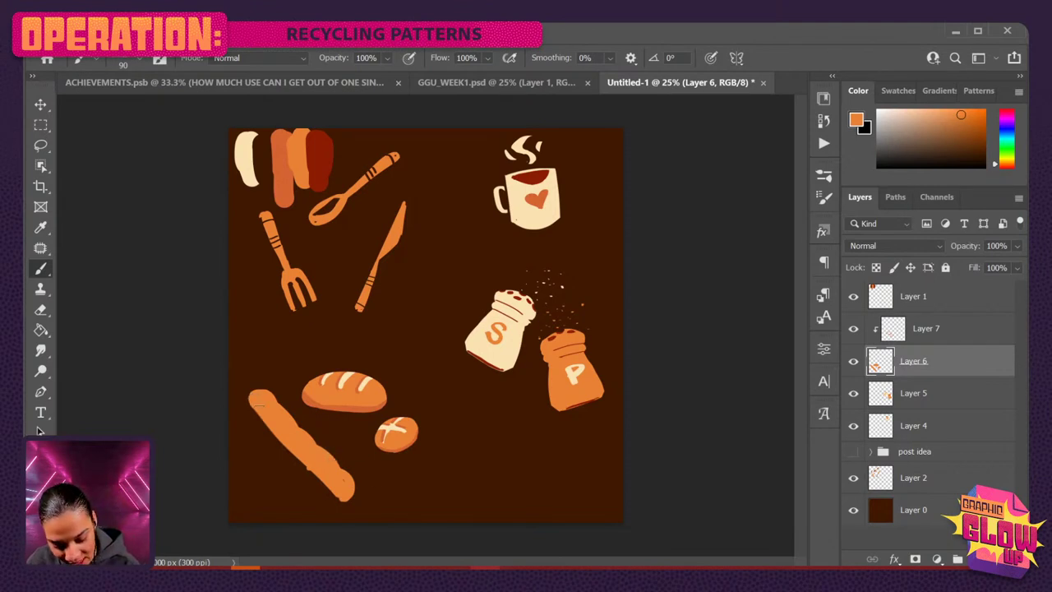
pyautogui.moveTo(282, 437); pyautogui.dragTo(339, 498)
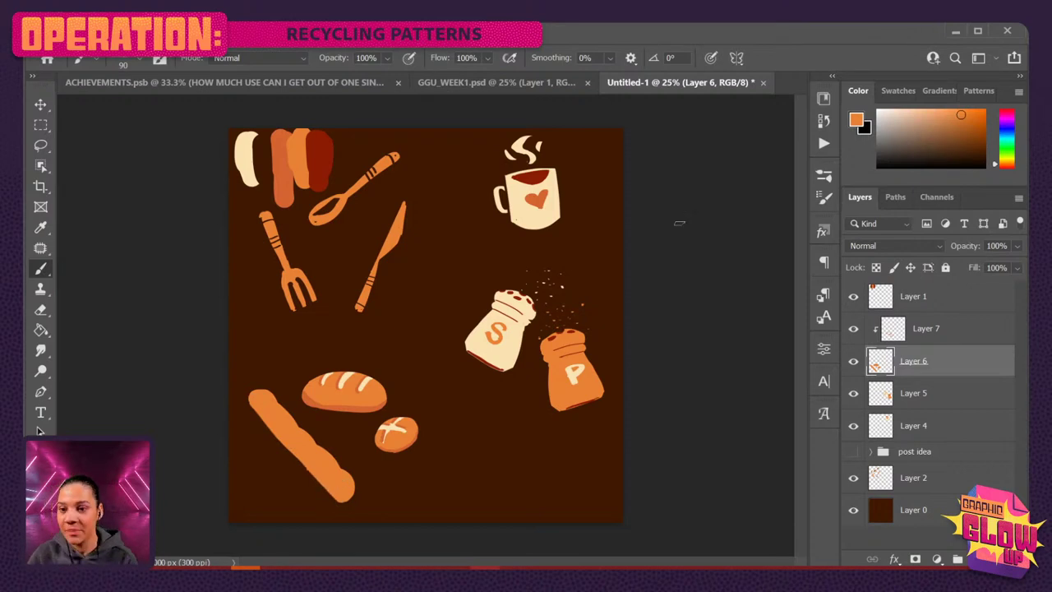
# On the clipped layer, paint four short score marks along the baguette in the loaf's sampled cream, reducing the brush to 40.
pyautogui.hotkey('ctrl', '+')
pyautogui.click(960, 333)
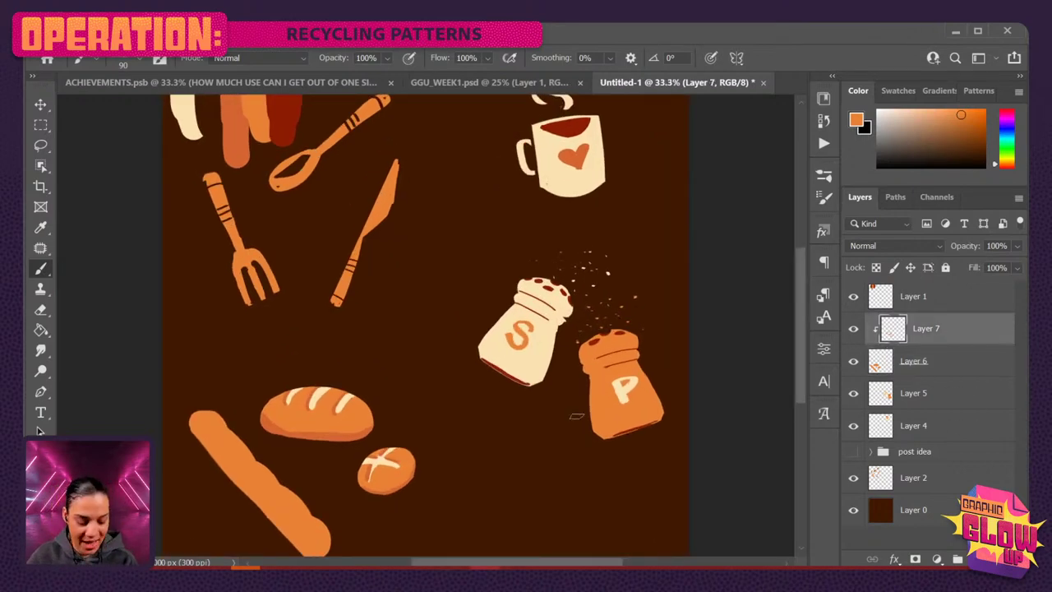
pyautogui.moveTo(369, 471); pyautogui.dragTo(417, 368)
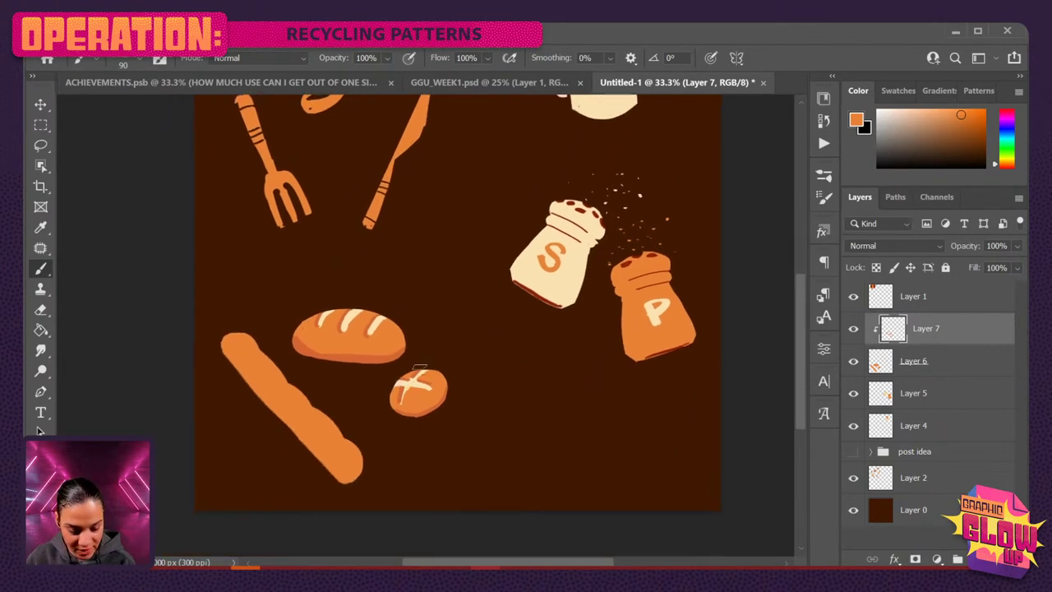
pyautogui.keyDown('alt'); pyautogui.click(380, 323); pyautogui.keyUp('alt')
pyautogui.press('[')
pyautogui.press('[')
pyautogui.press('[')
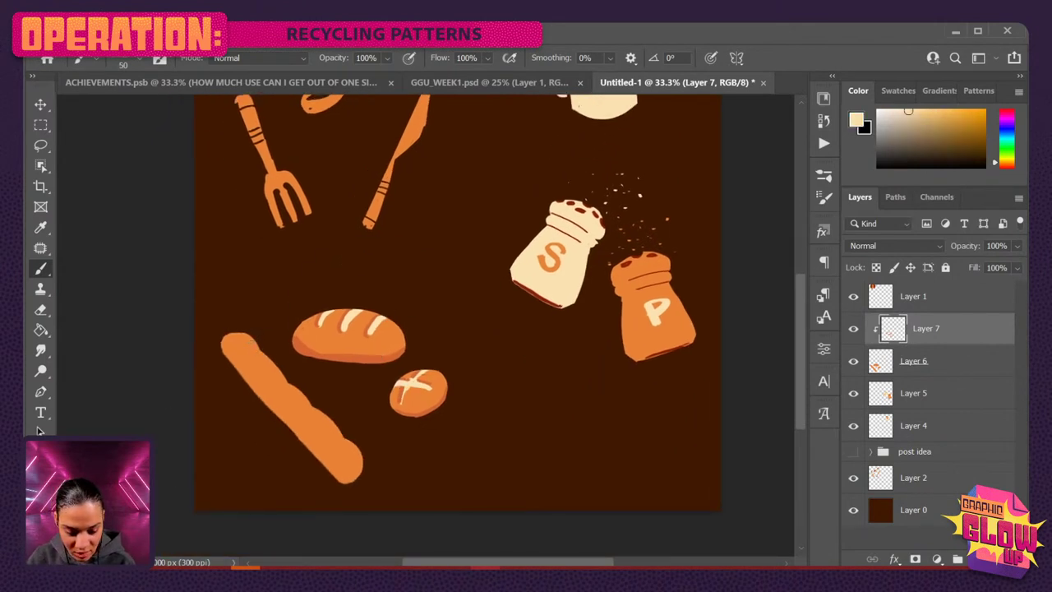
pyautogui.moveTo(259, 349)
pyautogui.mouseDown()
pyautogui.moveTo(240, 360)
pyautogui.moveTo(298, 414)
pyautogui.mouseUp()
pyautogui.hotkey('ctrl', 'z')
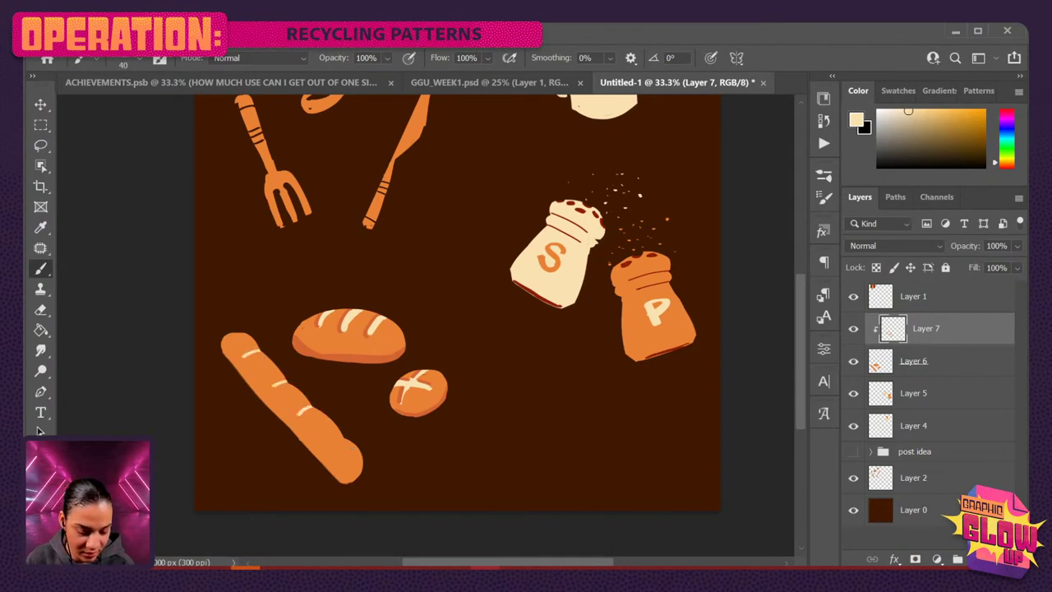
pyautogui.moveTo(446, 434); pyautogui.dragTo(437, 411)
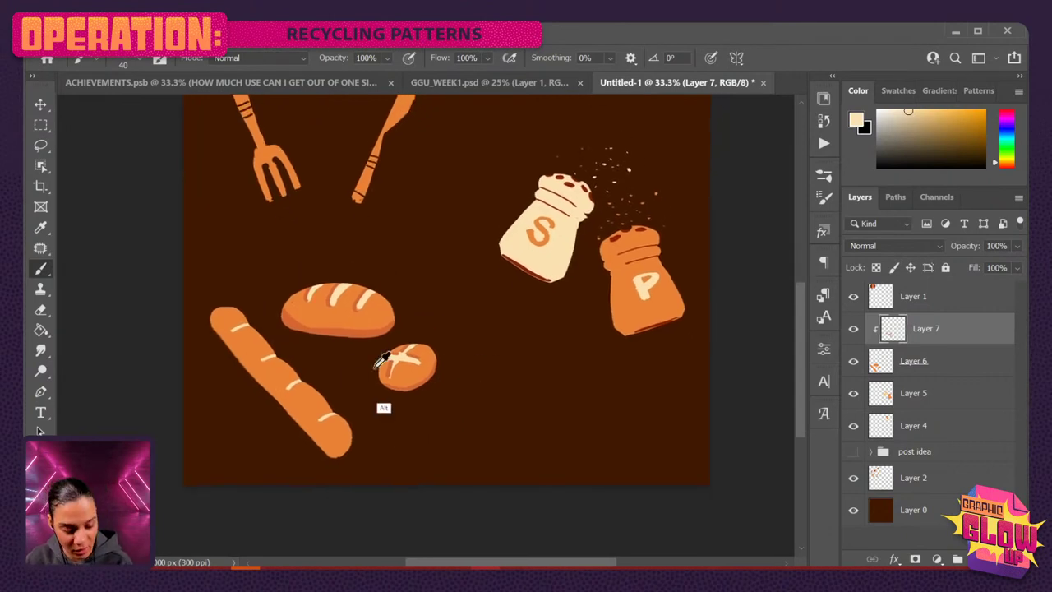
# Shade the baguette's lower edge in burnt orange sampled from the loaf's underside, enlarging the brush to 70.
pyautogui.keyDown('alt'); pyautogui.click(303, 315); pyautogui.keyUp('alt')
pyautogui.press(']')
pyautogui.press(']')
pyautogui.press(']')
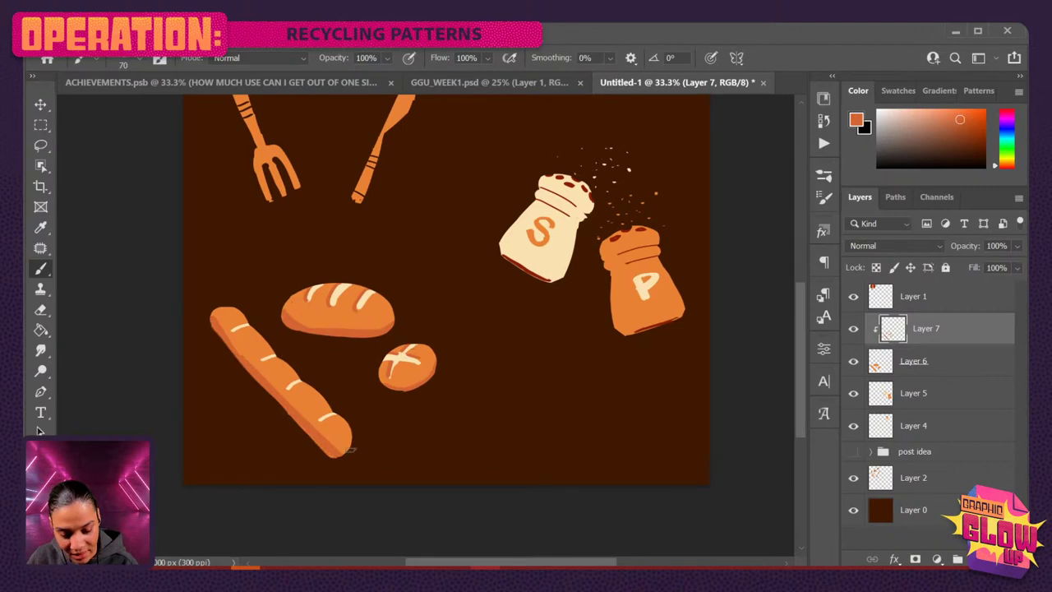
# Group the bread base layer with its clipped detail layer and name the group "bread".
pyautogui.hotkey('ctrl', '-')
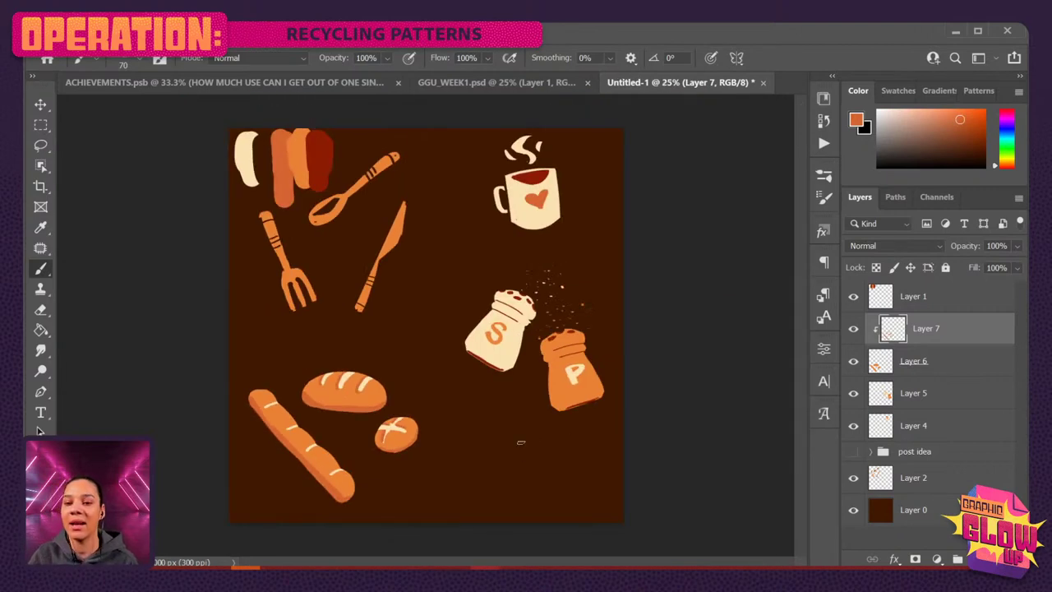
pyautogui.keyDown('ctrl'); pyautogui.click(954, 366); pyautogui.keyUp('ctrl')
pyautogui.hotkey('ctrl', 'g')
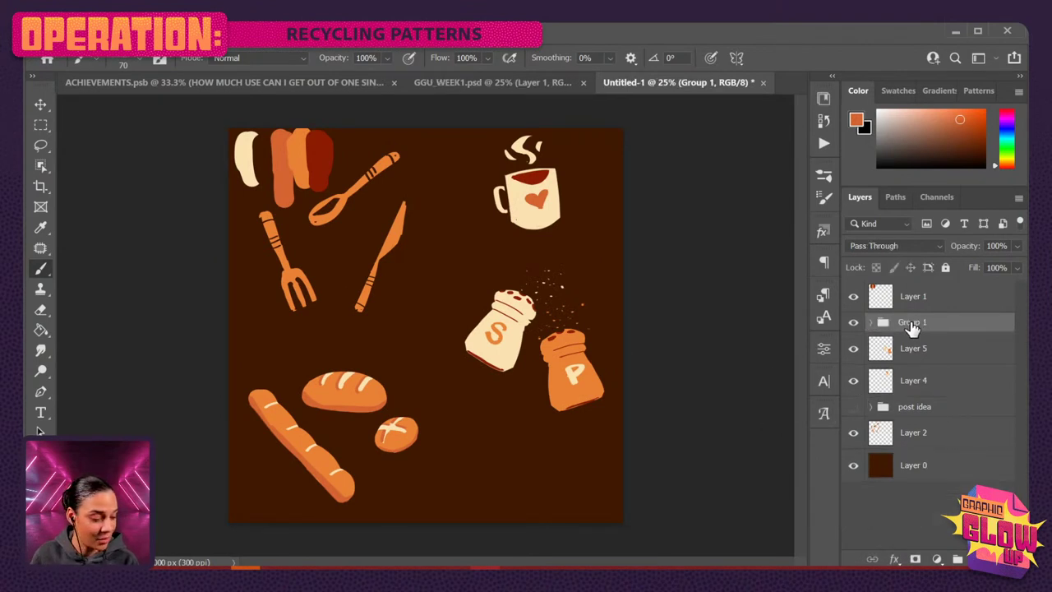
pyautogui.doubleClick(911, 326)
pyautogui.write('bread')
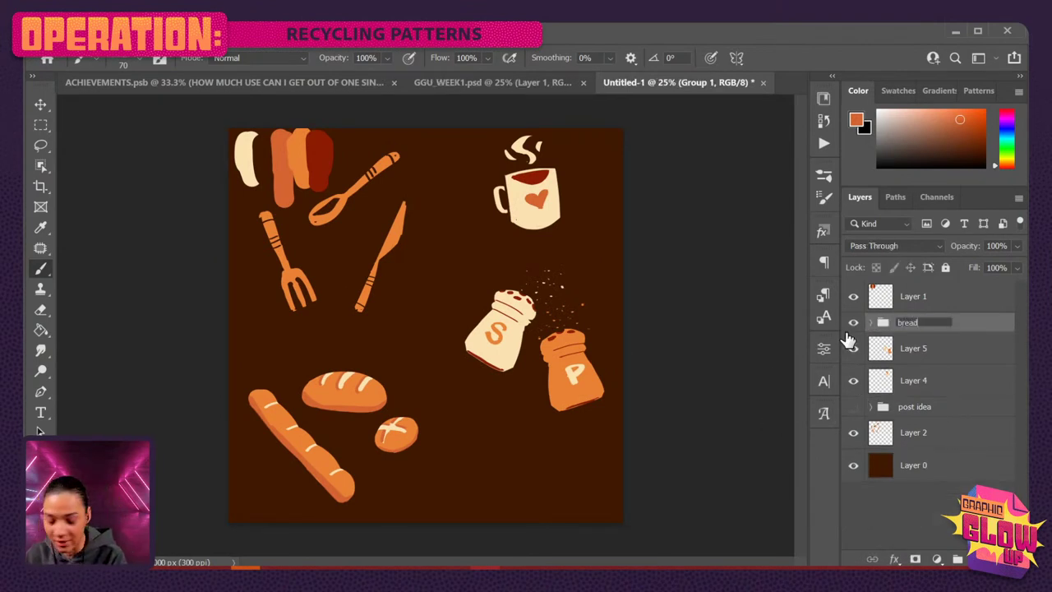
pyautogui.press('Return')
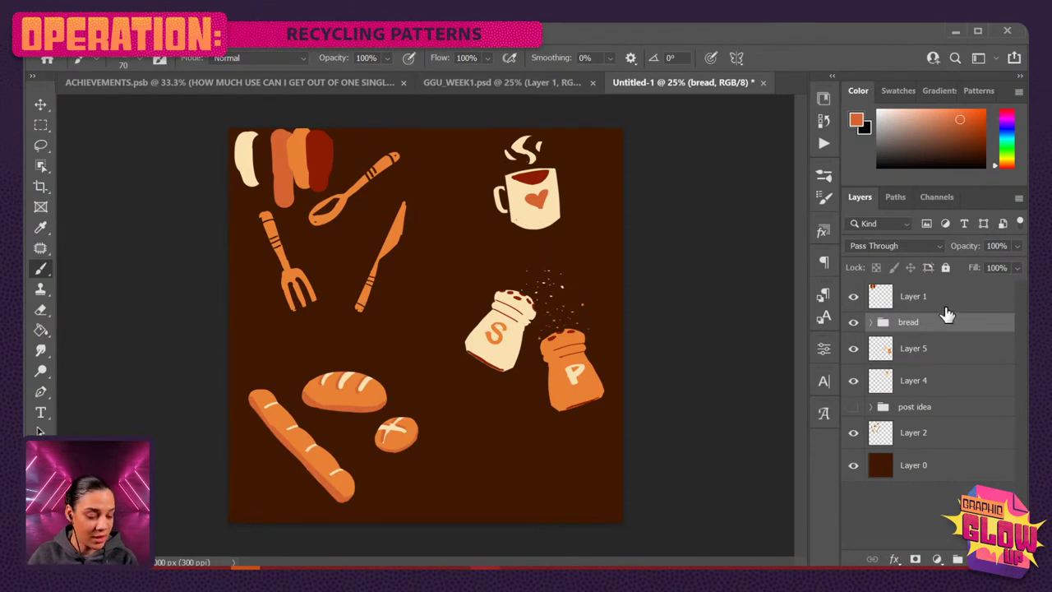
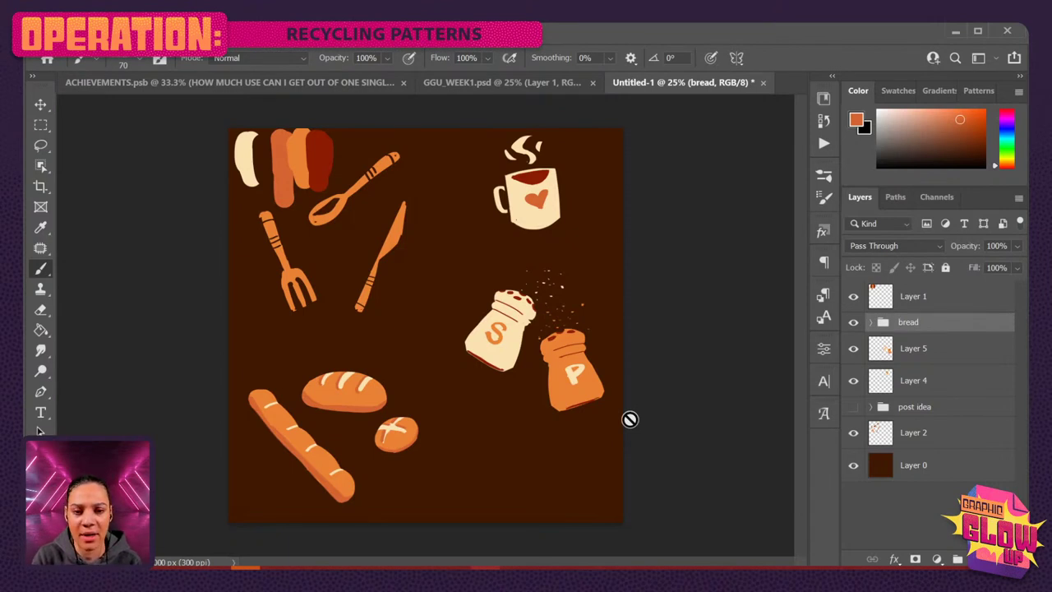
pyautogui.click(939, 351)
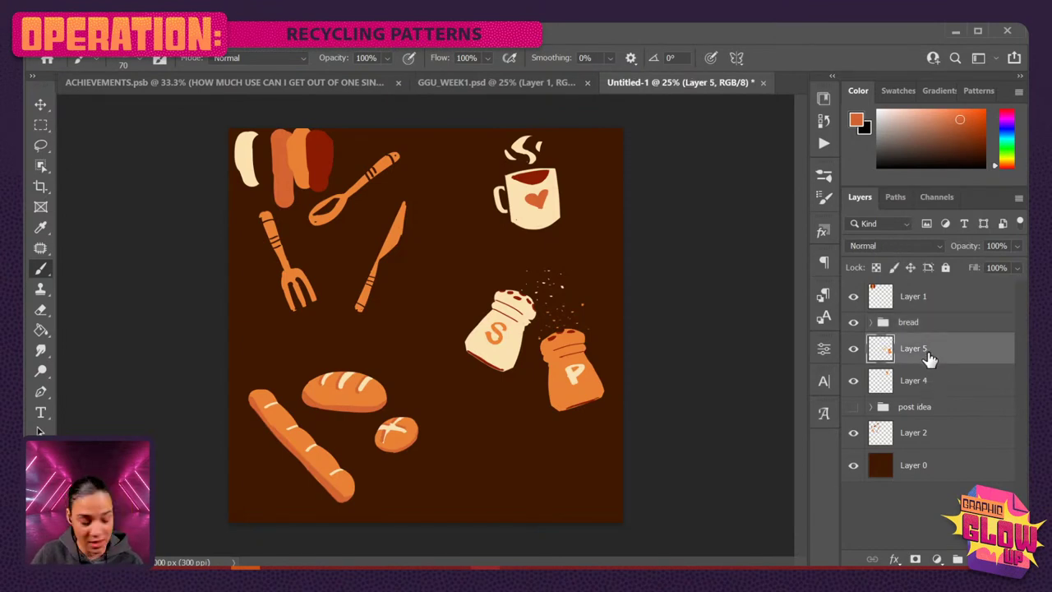
pyautogui.keyDown('shift'); pyautogui.click(938, 407); pyautogui.keyUp('shift')
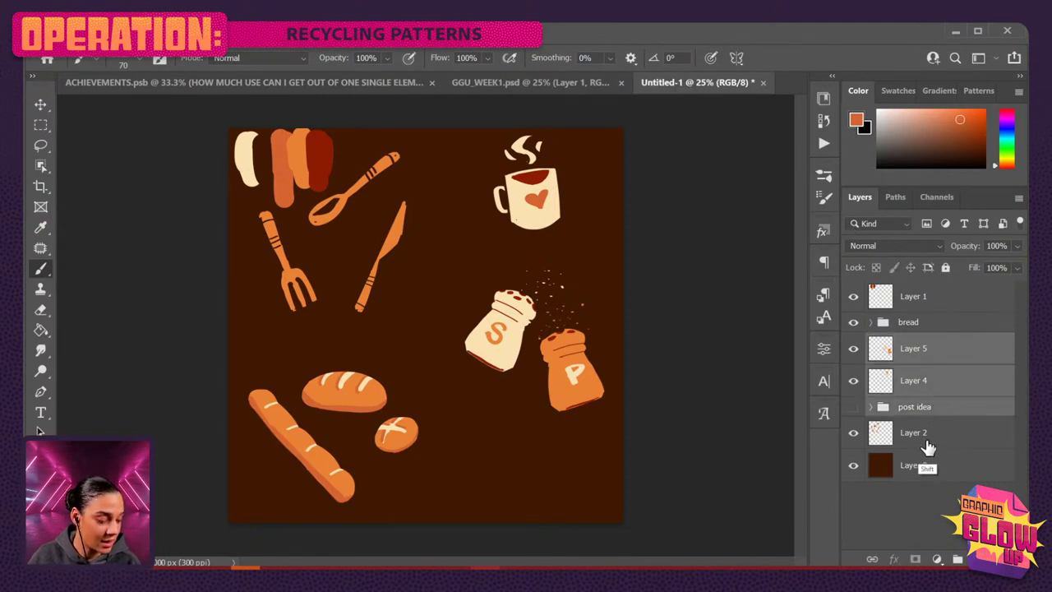
pyautogui.click(951, 362)
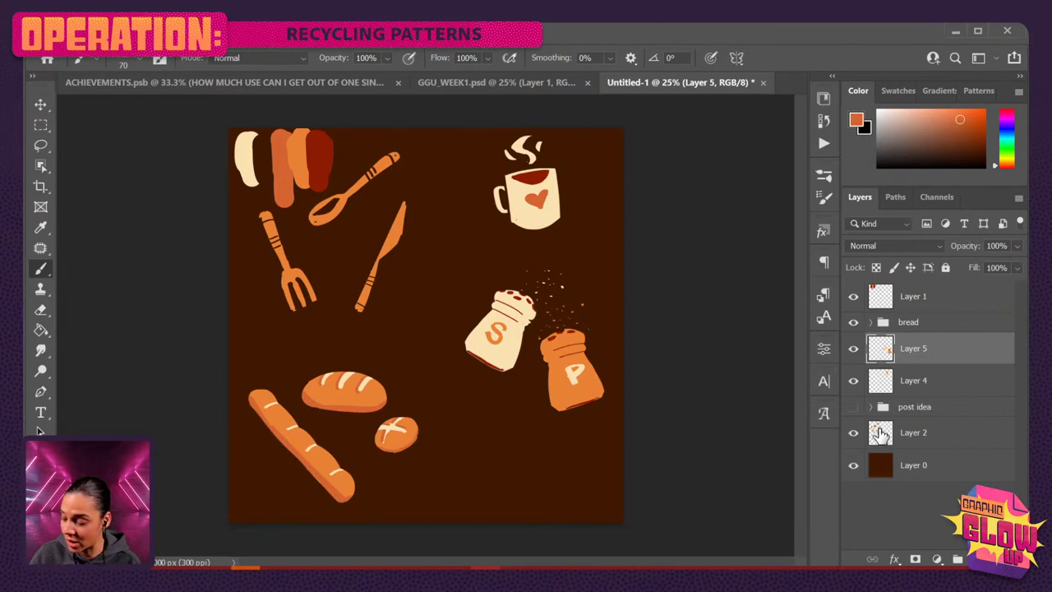
pyautogui.keyDown('ctrl'); pyautogui.click(951, 312); pyautogui.keyUp('ctrl')
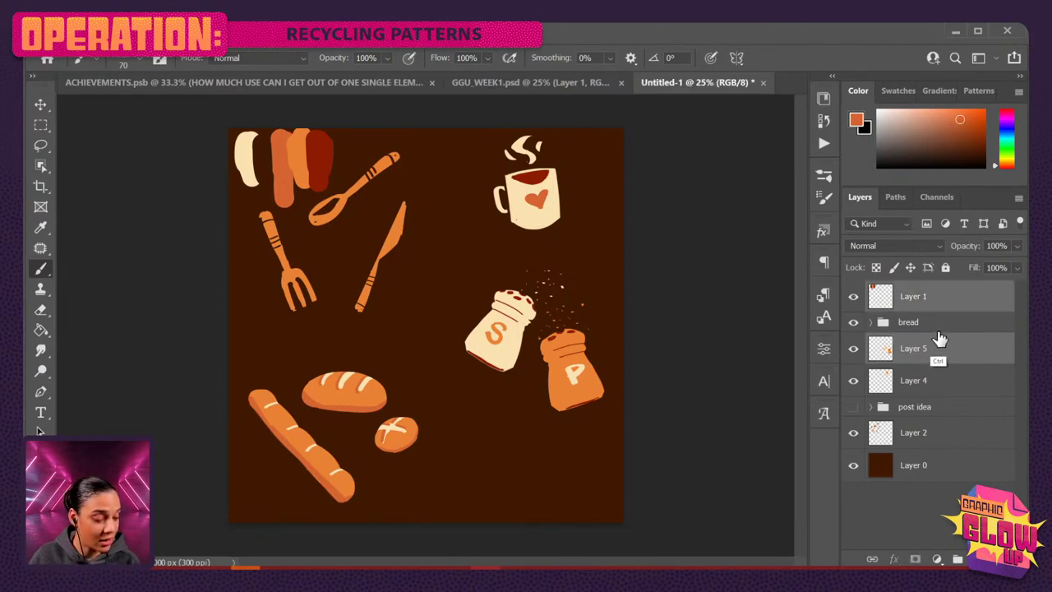
pyautogui.keyDown('ctrl'); pyautogui.click(939, 381); pyautogui.keyUp('ctrl')
pyautogui.keyDown('ctrl'); pyautogui.click(945, 408); pyautogui.keyUp('ctrl')
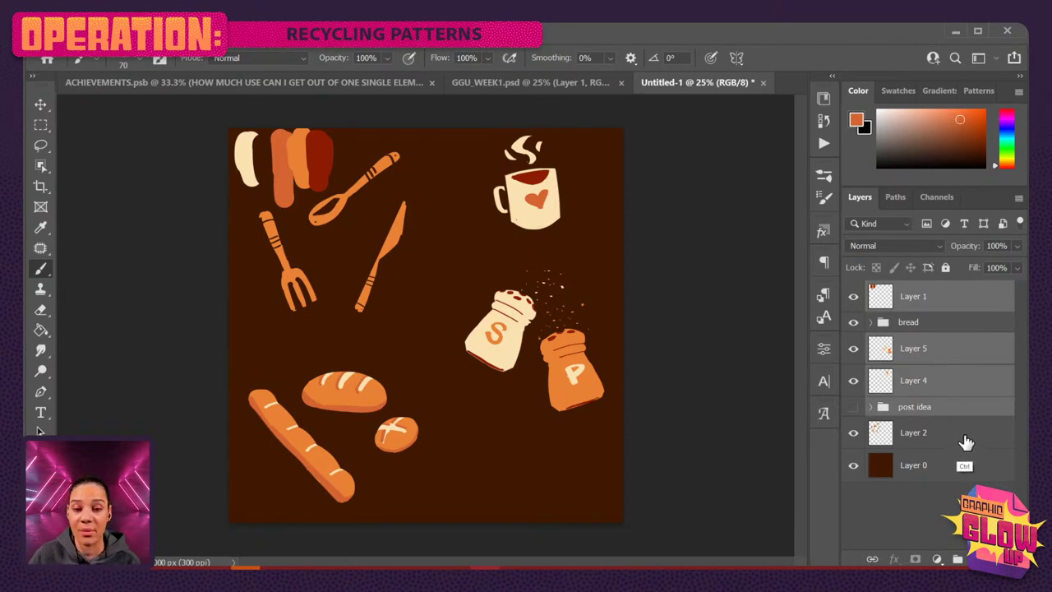
pyautogui.hotkey('ctrl', 'g')
pyautogui.hotkey('ctrl', 'z')
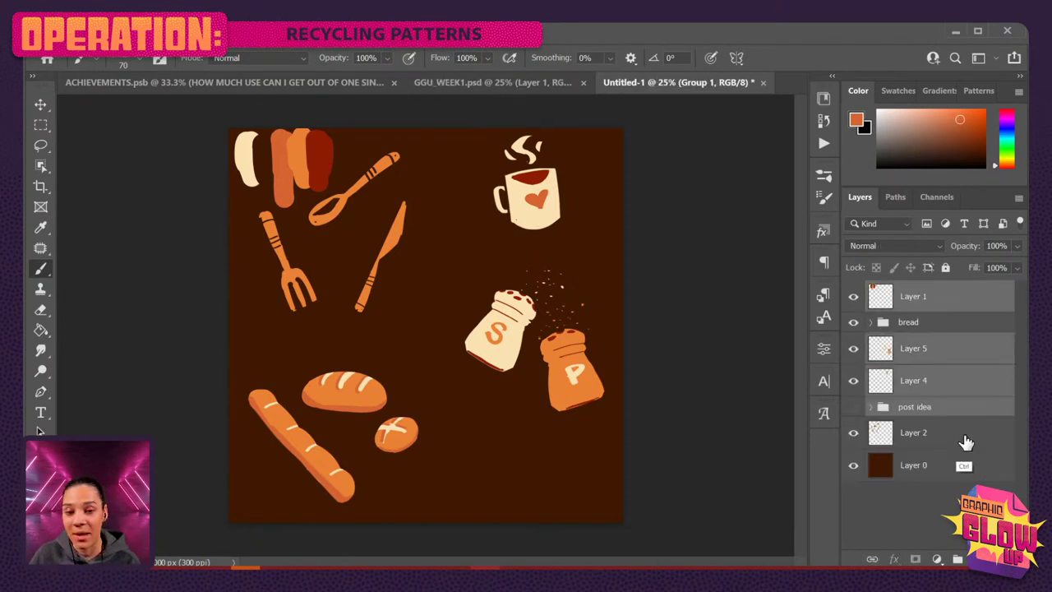
pyautogui.click(948, 324)
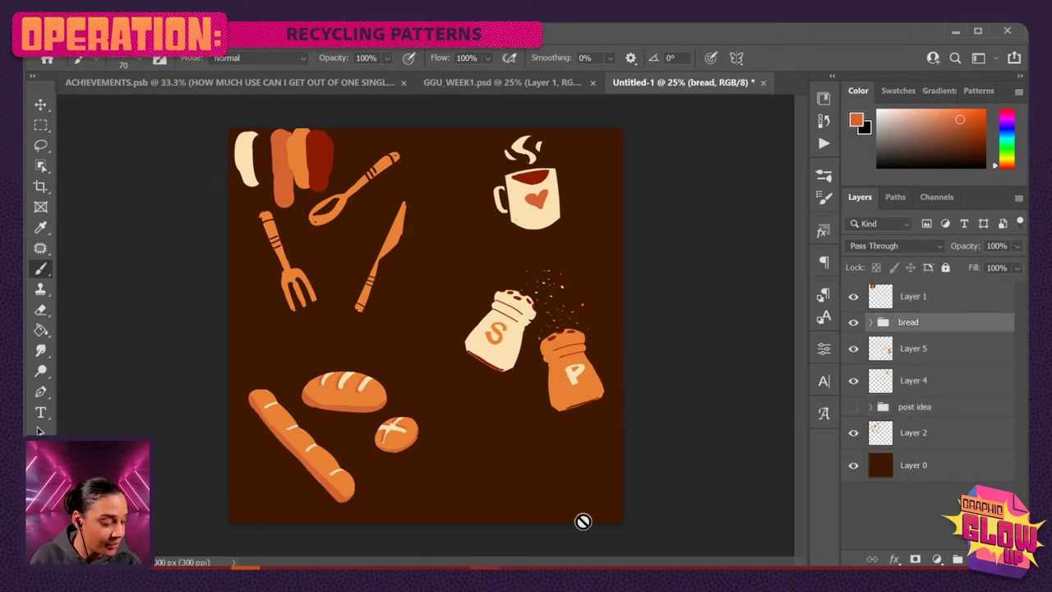
# Identify the layer holding the palette swatches by toggling its visibility and rename it "colors".
pyautogui.click(854, 296)
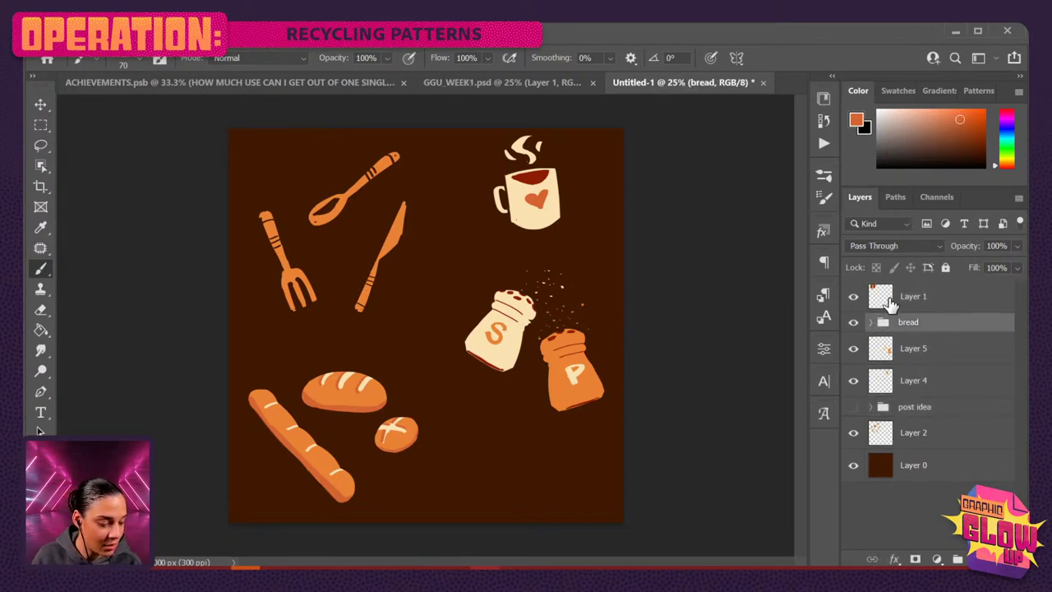
pyautogui.click(853, 297)
pyautogui.doubleClick(913, 296)
pyautogui.write('co')
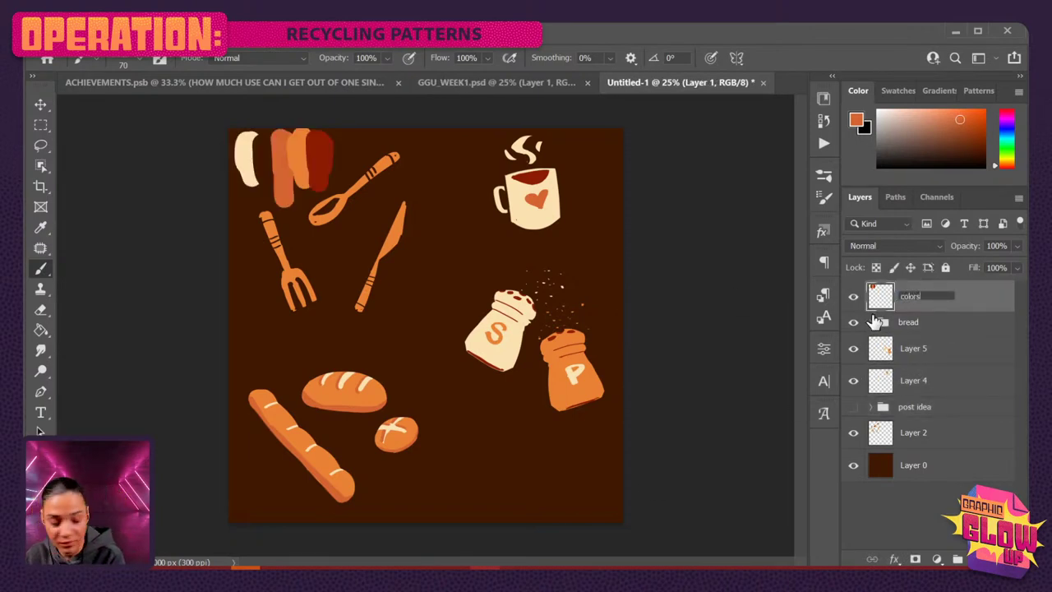
pyautogui.write('lors')
pyautogui.press('Return')
pyautogui.click(854, 348)
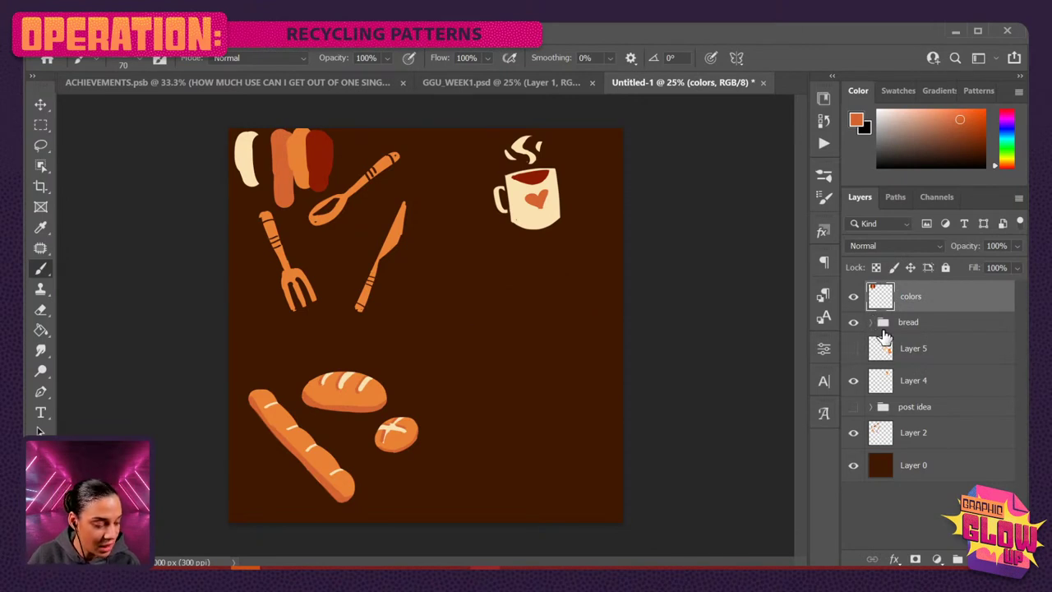
pyautogui.click(853, 349)
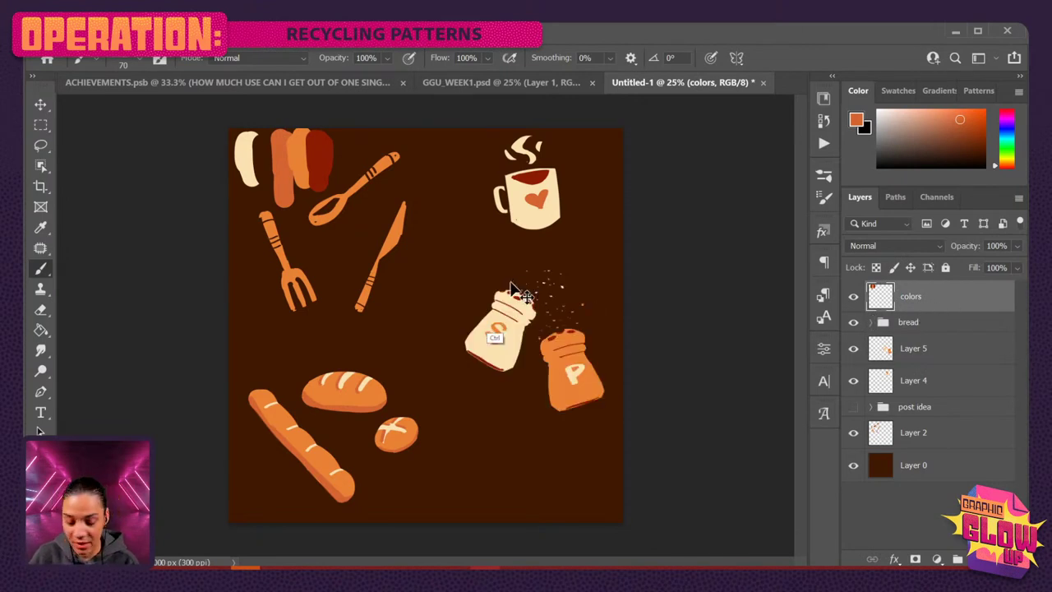
# Scale the palette swatches down to about 61.57% in the canvas corner and return to the brush.
pyautogui.hotkey('ctrl', 't')
pyautogui.moveTo(334, 206); pyautogui.dragTo(295, 176)
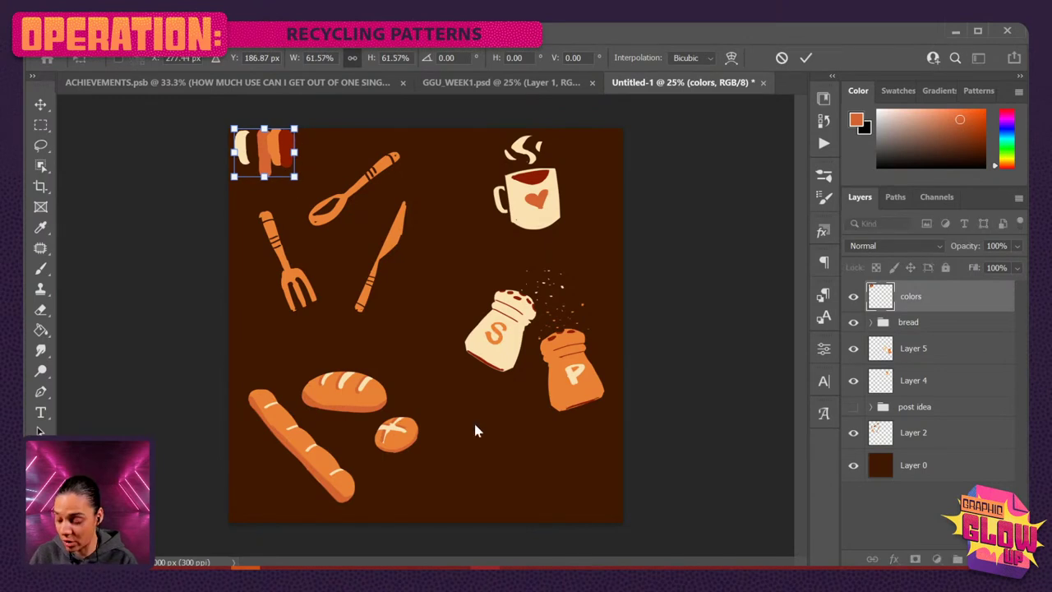
pyautogui.press('Return')
pyautogui.press('b')
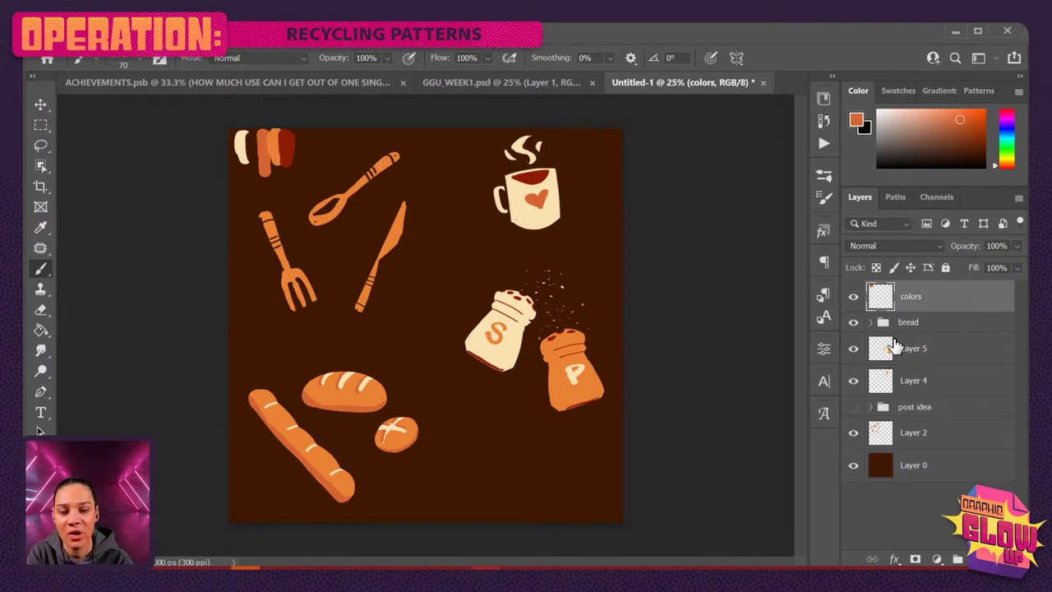
# Pick cream as the foreground colour from the ggu_colors_week1 theme in the Graphic Glow Up library.
pyautogui.click(825, 100)
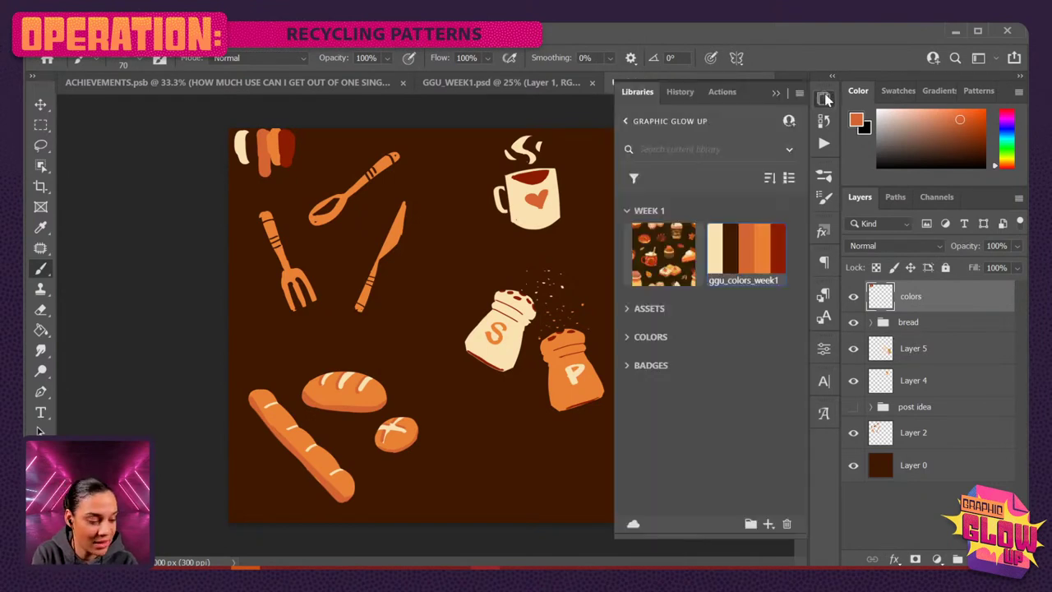
pyautogui.click(751, 284)
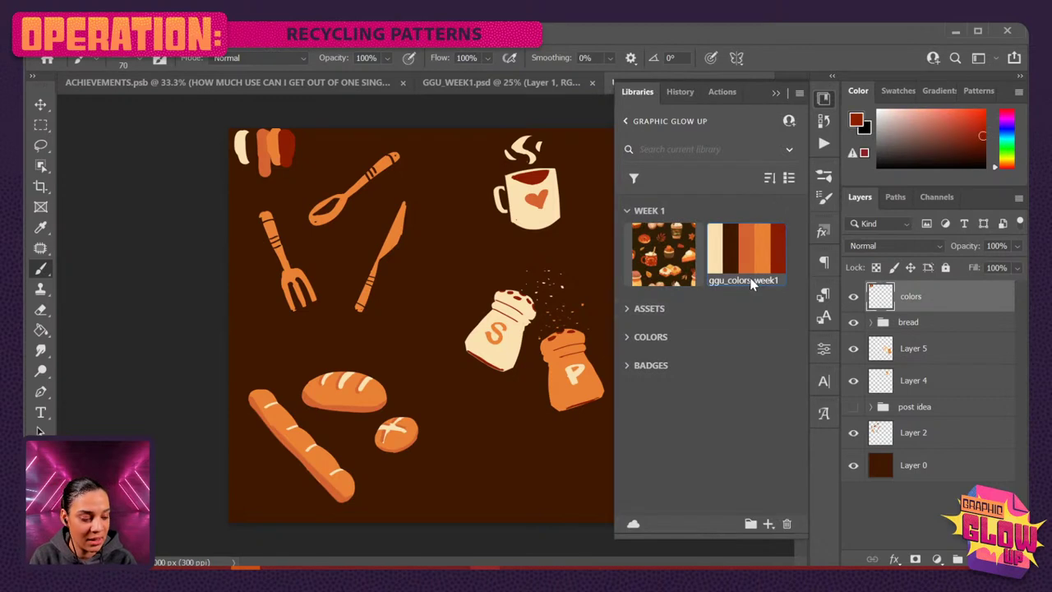
pyautogui.click(751, 283)
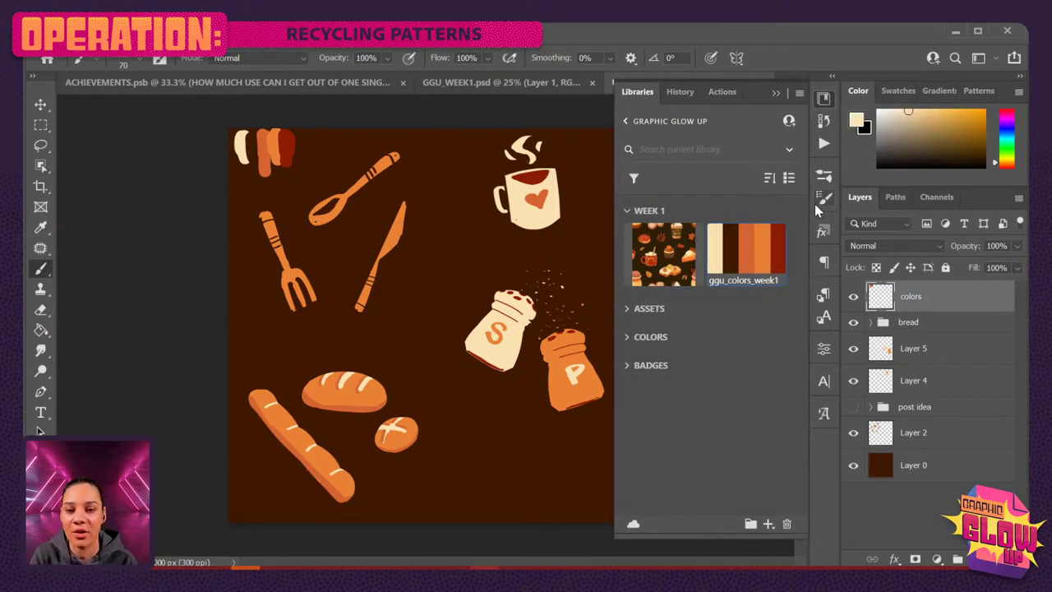
pyautogui.click(824, 97)
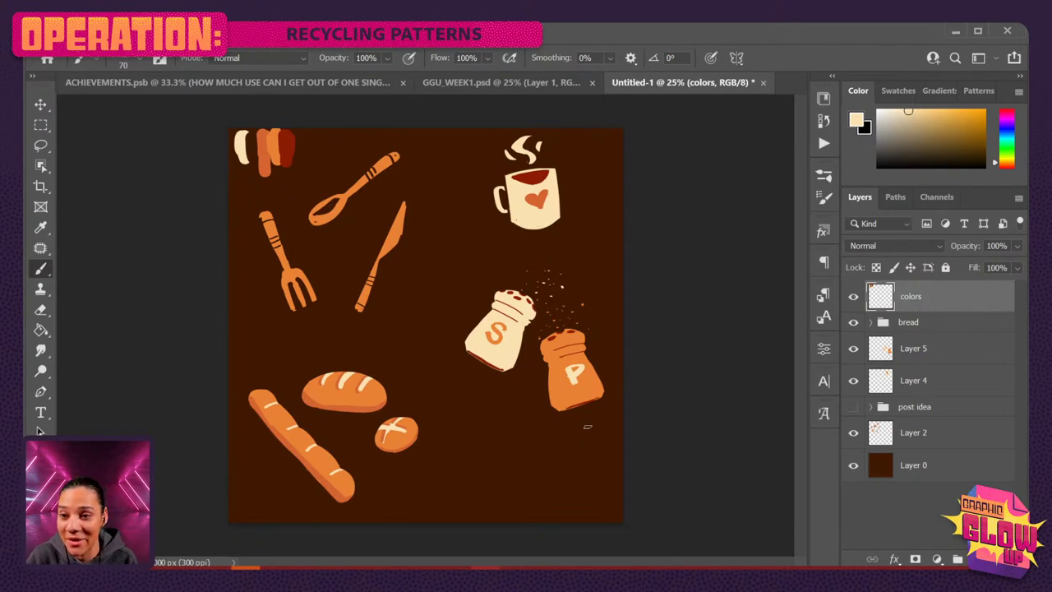
# Rename the shakers' layer, Layer 5, as "salt pepper" and toggle its visibility to check its contents.
pyautogui.doubleClick(913, 348)
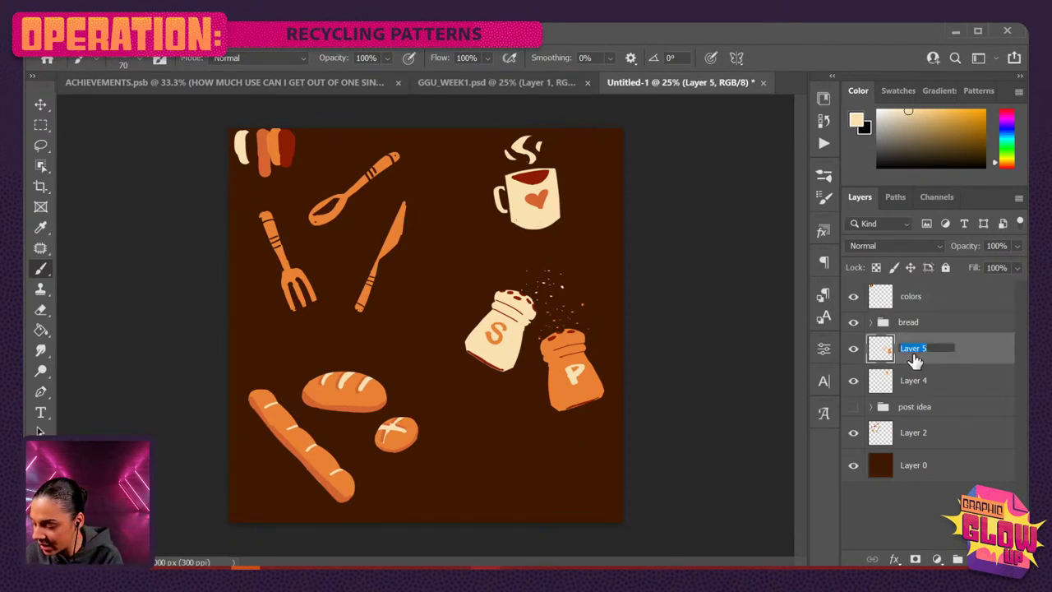
pyautogui.write('sa')
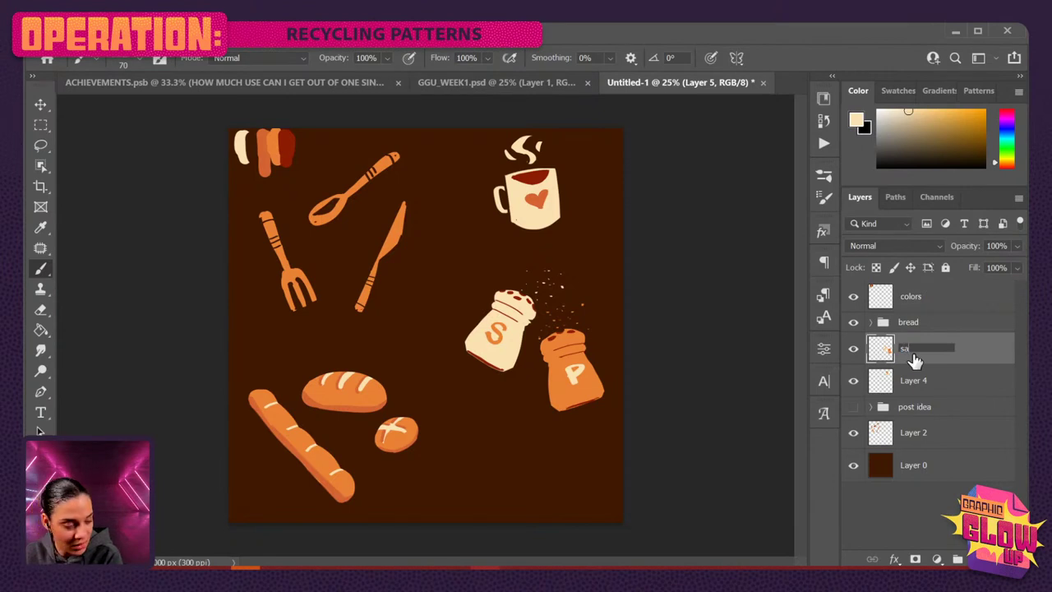
pyautogui.write('lt pepper')
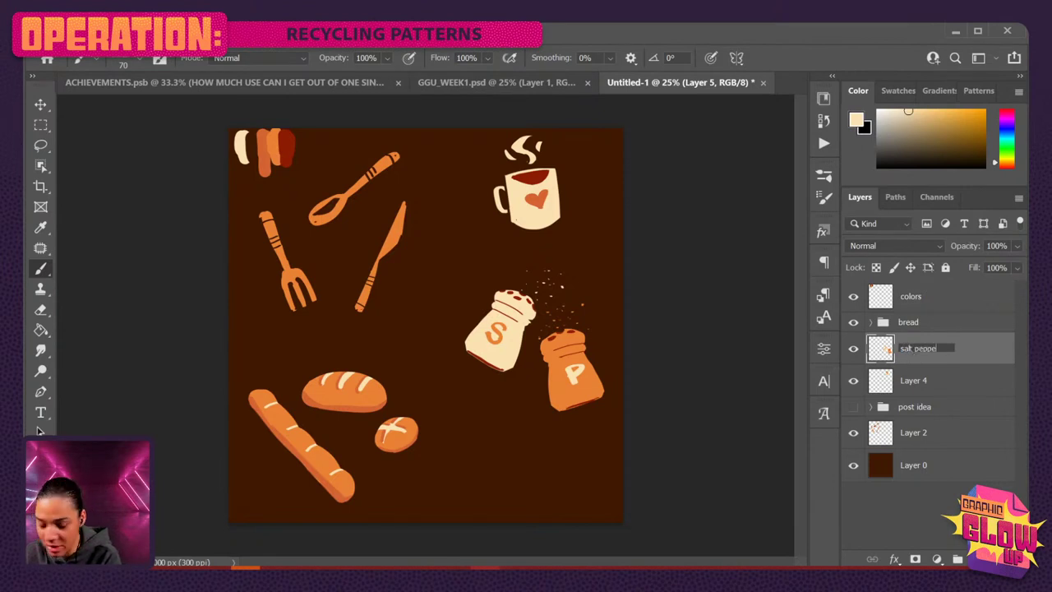
pyautogui.press('Return')
pyautogui.click(853, 349)
pyautogui.click(854, 349)
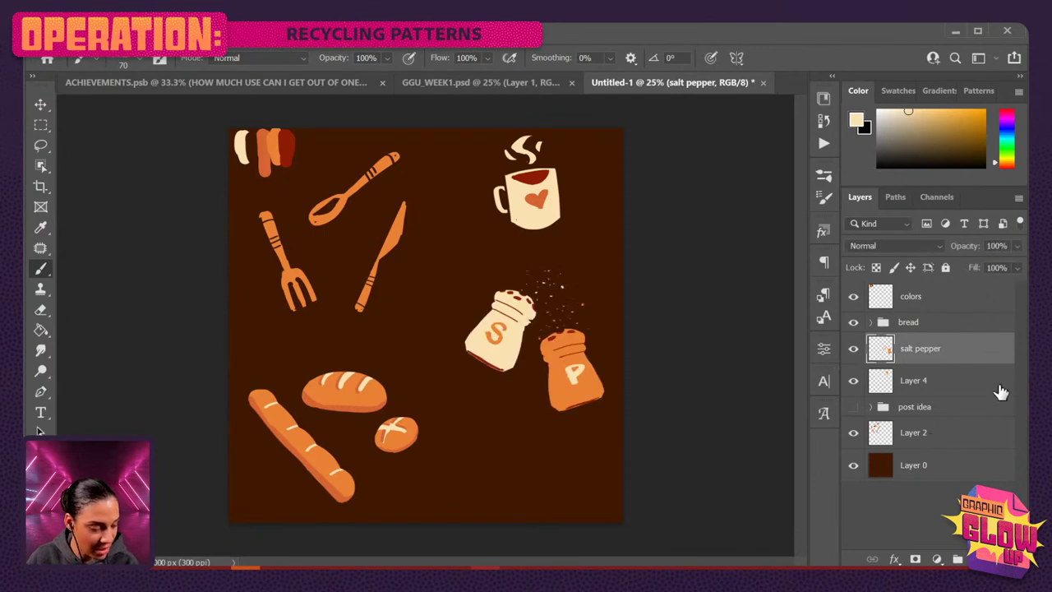
# Check the contents of Layer 4 by toggling its visibility and rename it "mug".
pyautogui.click(855, 385)
pyautogui.click(855, 384)
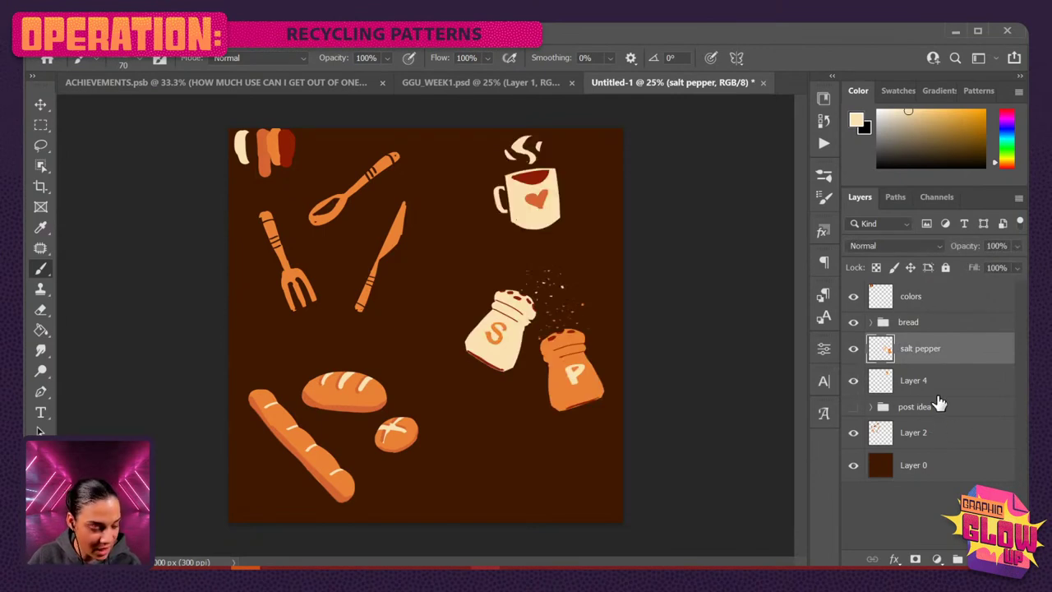
pyautogui.doubleClick(914, 382)
pyautogui.write('mug')
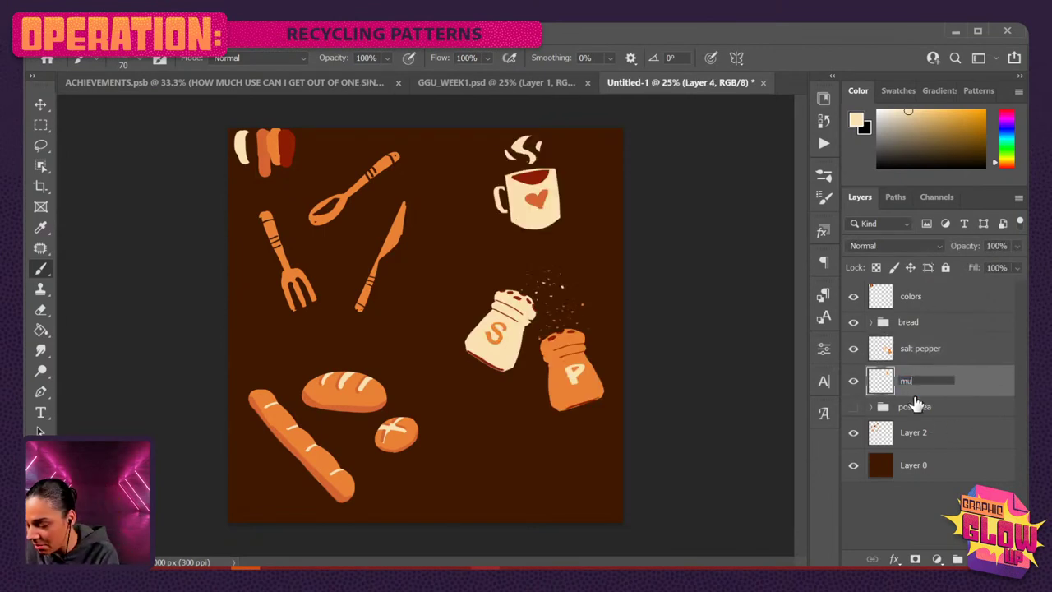
pyautogui.press('Return')
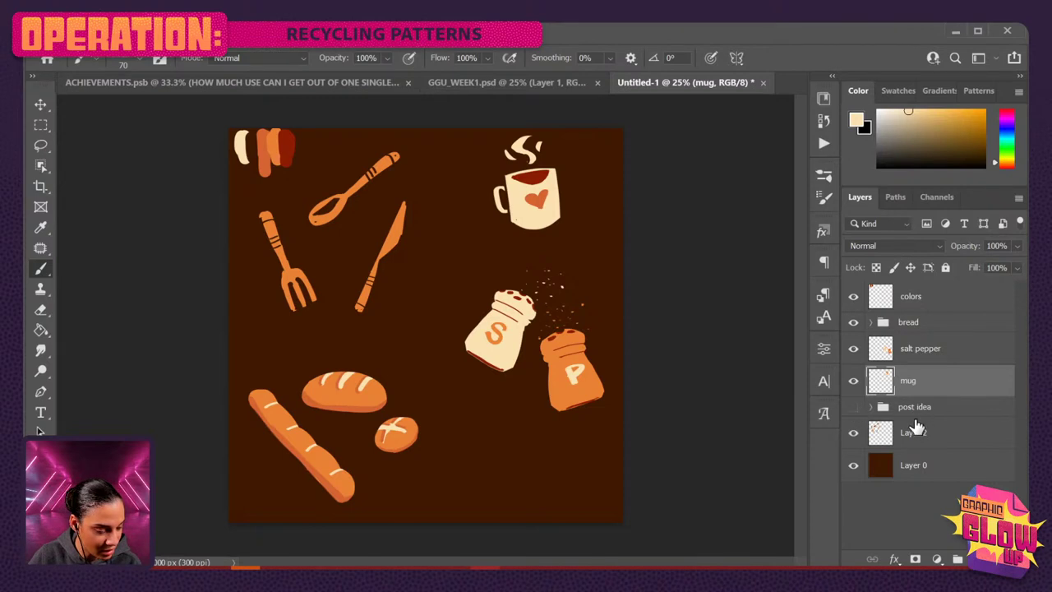
# Rename the cutlery layer, Layer 2, as "silverware" and move the "post idea" group beneath it.
pyautogui.doubleClick(915, 434)
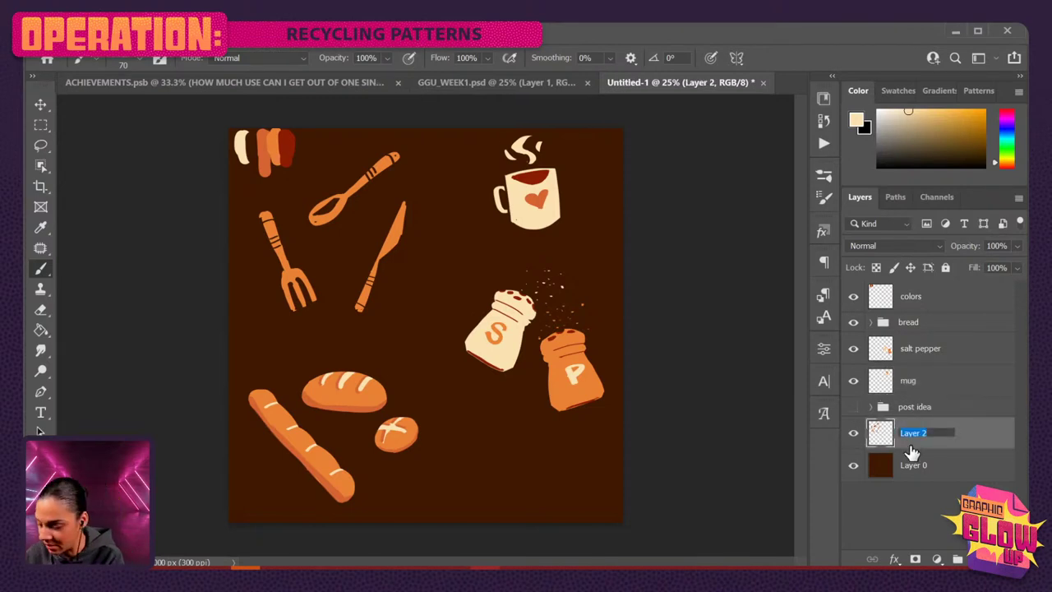
pyautogui.write('si')
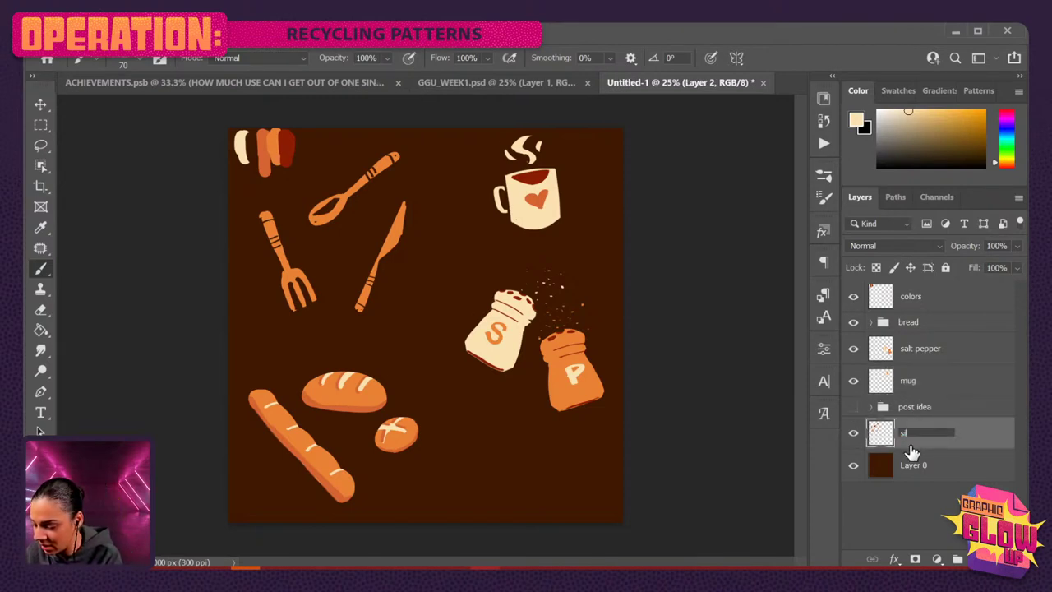
pyautogui.write('lverware')
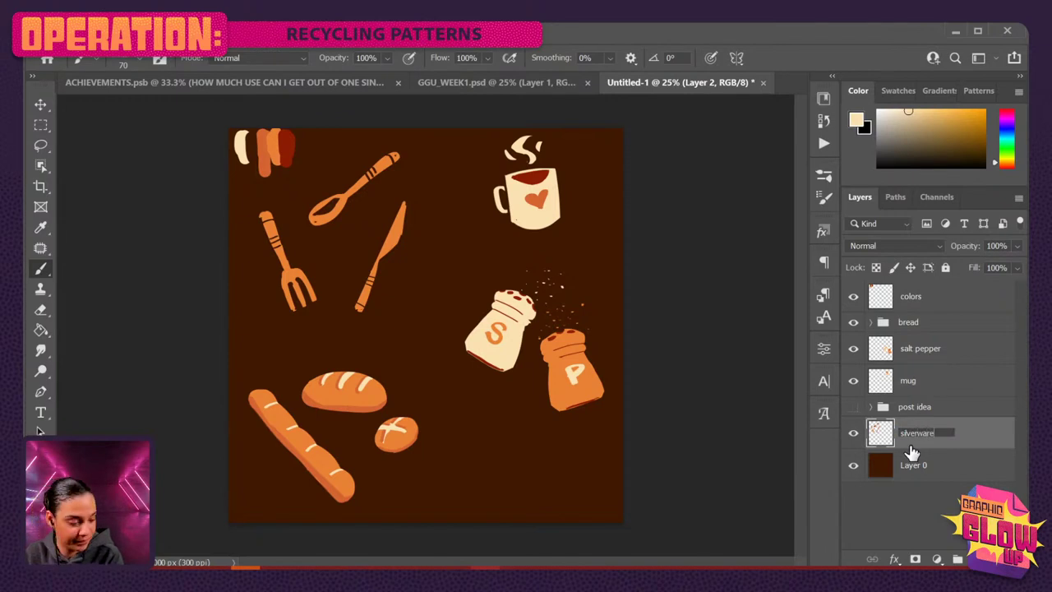
pyautogui.press('Return')
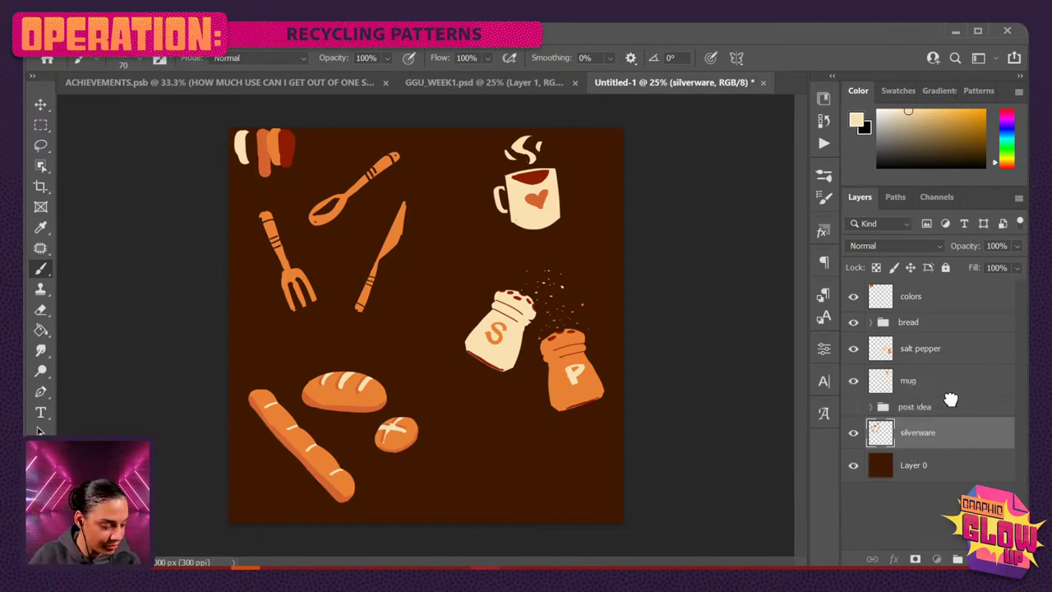
pyautogui.moveTo(951, 399); pyautogui.dragTo(913, 453)
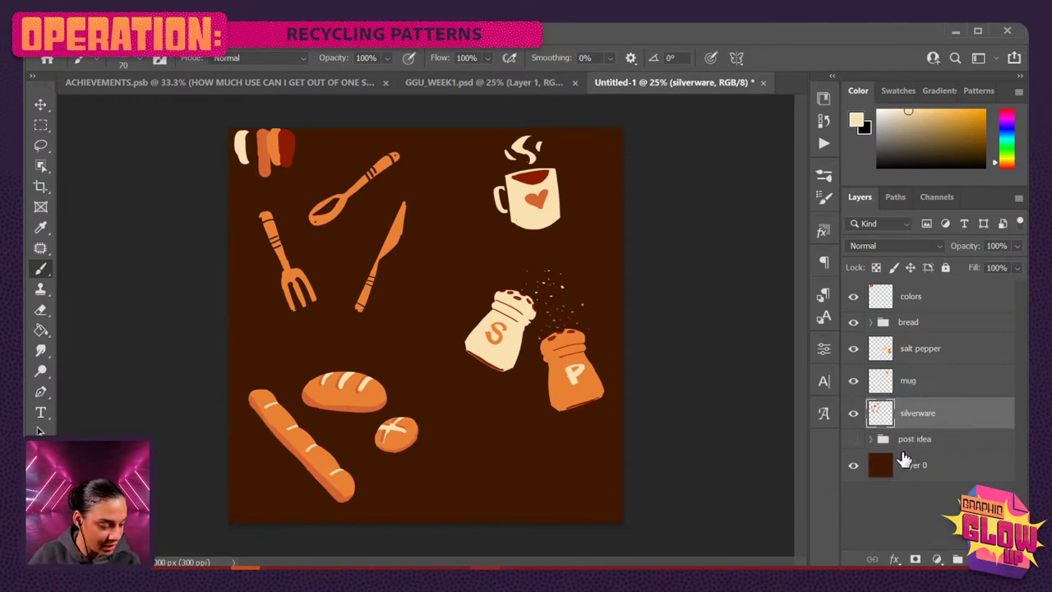
# Group the bread, salt pepper, mug and silverware items together and name the group "SKETCHES".
pyautogui.click(950, 327)
pyautogui.click(937, 421)
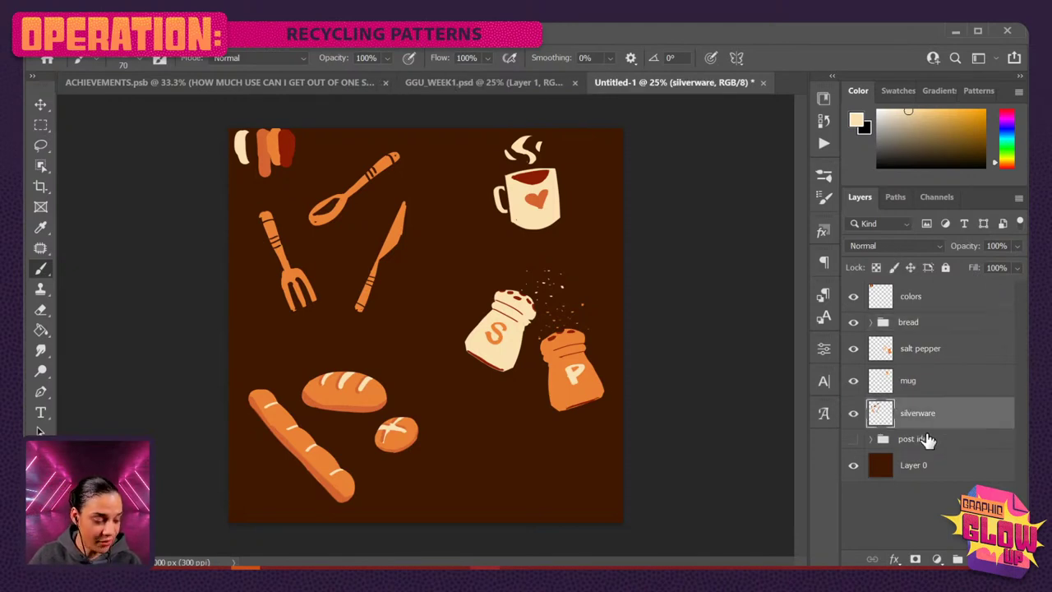
pyautogui.click(950, 329)
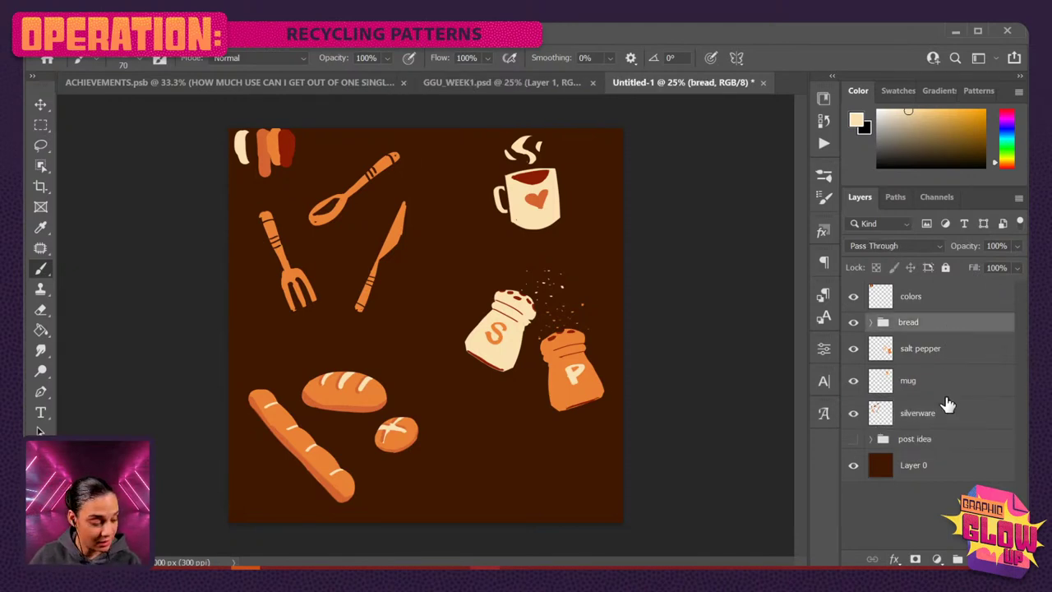
pyautogui.keyDown('shift'); pyautogui.click(944, 411); pyautogui.keyUp('shift')
pyautogui.hotkey('ctrl', 'g')
pyautogui.doubleClick(910, 322)
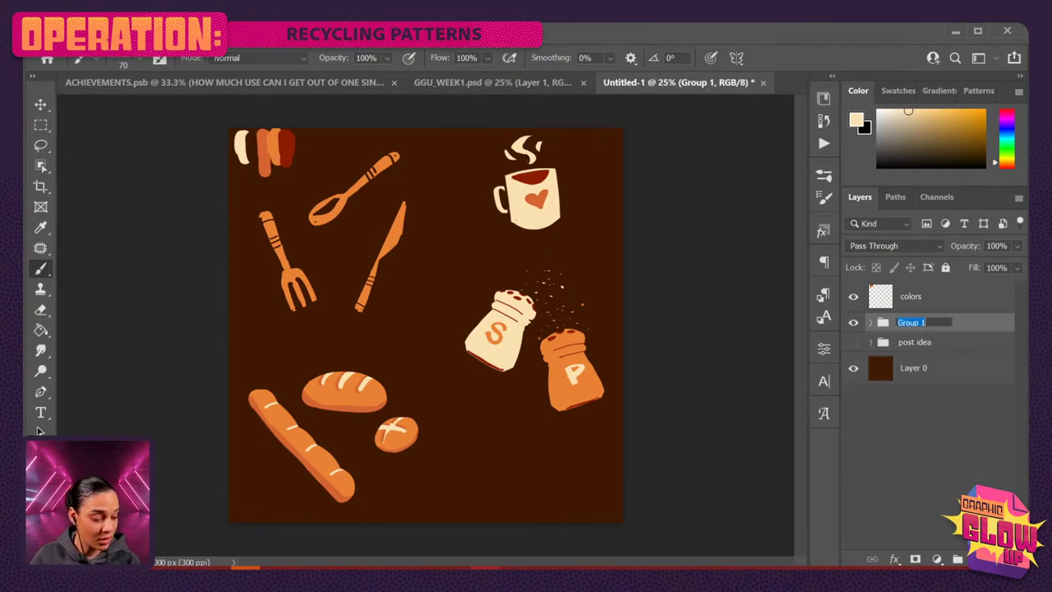
pyautogui.write('SKETCHES')
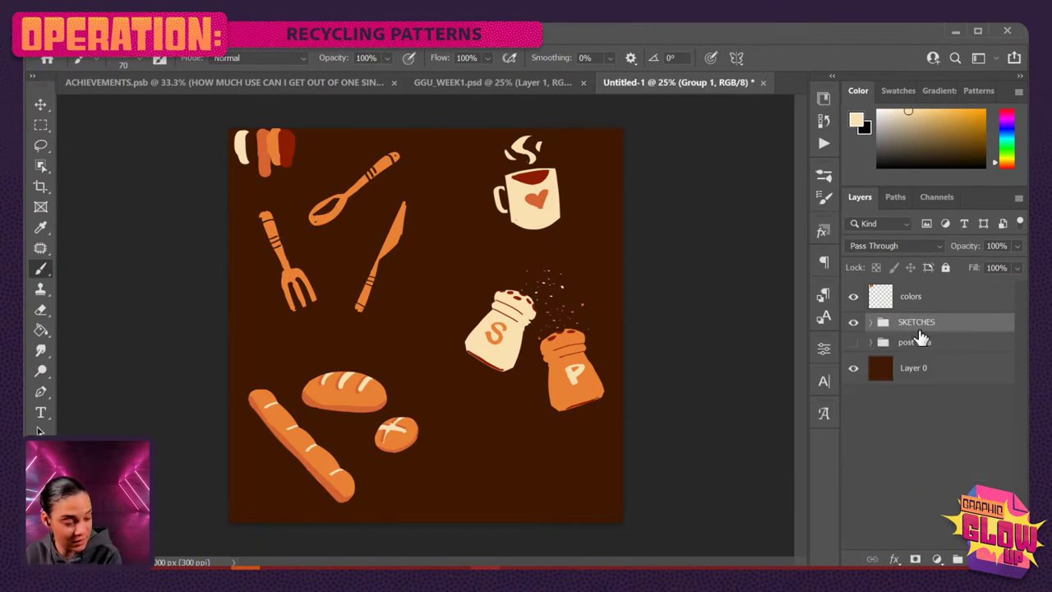
pyautogui.press('Return')
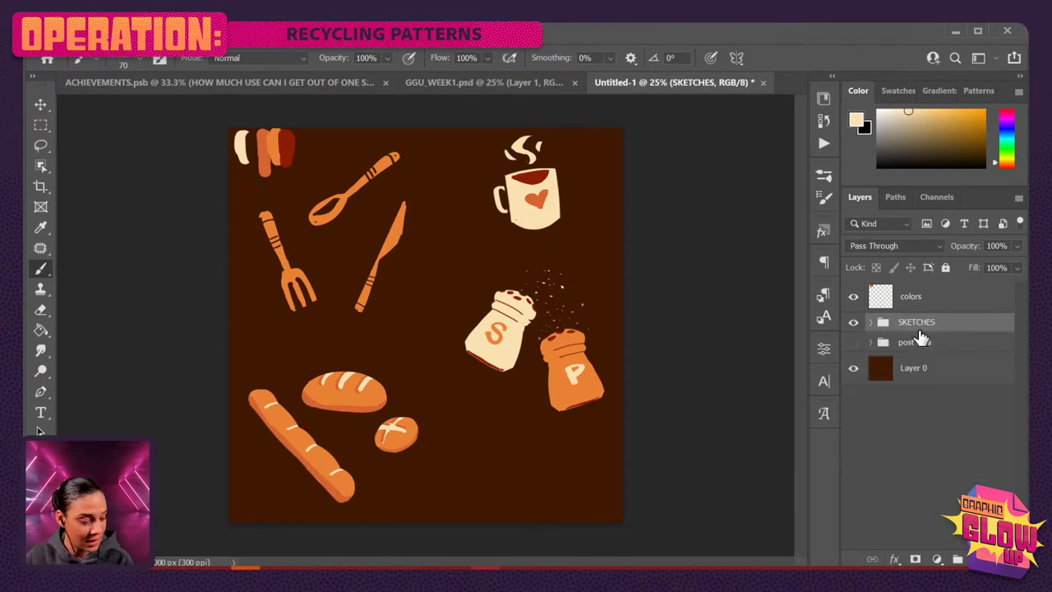
# Hide the "SKETCHES" group, show "post idea" and move its recipe card to the canvas's upper-right corner.
pyautogui.click(855, 323)
pyautogui.click(854, 343)
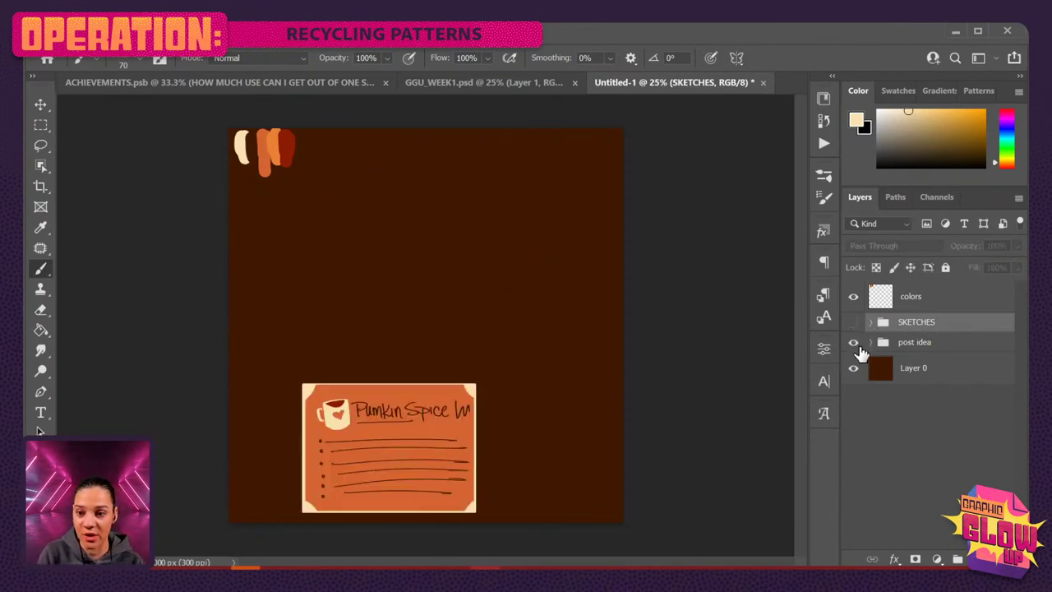
pyautogui.click(924, 344)
pyautogui.hotkey('ctrl', 't')
pyautogui.moveTo(486, 435)
pyautogui.mouseDown()
pyautogui.moveTo(476, 244)
pyautogui.moveTo(577, 198)
pyautogui.mouseUp()
pyautogui.press('Return')
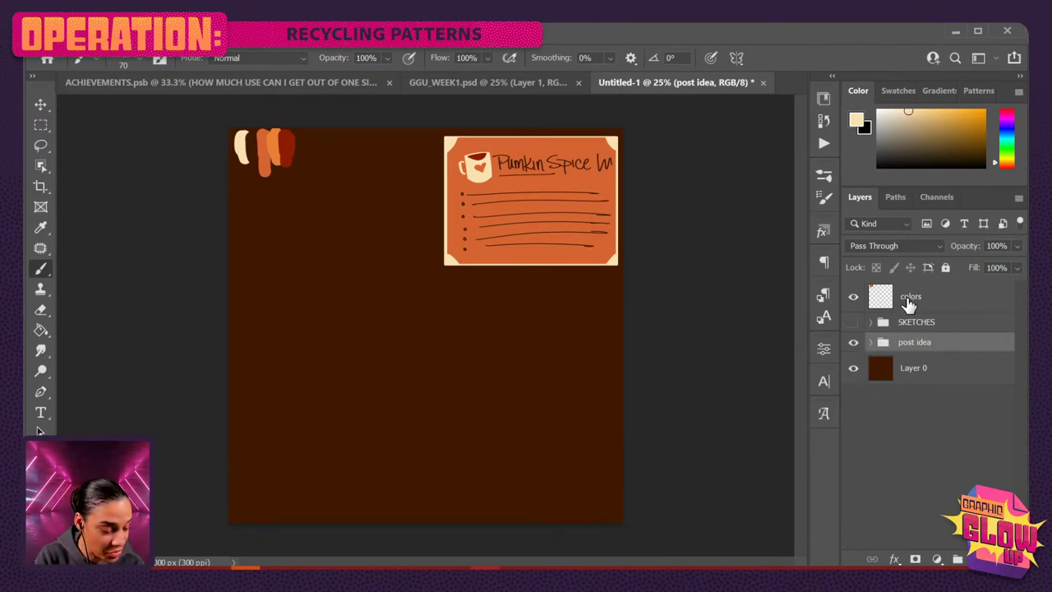
# Hide the "post idea" group, show the "SKETCHES" group again and lower its opacity to 29%.
pyautogui.click(854, 342)
pyautogui.click(853, 321)
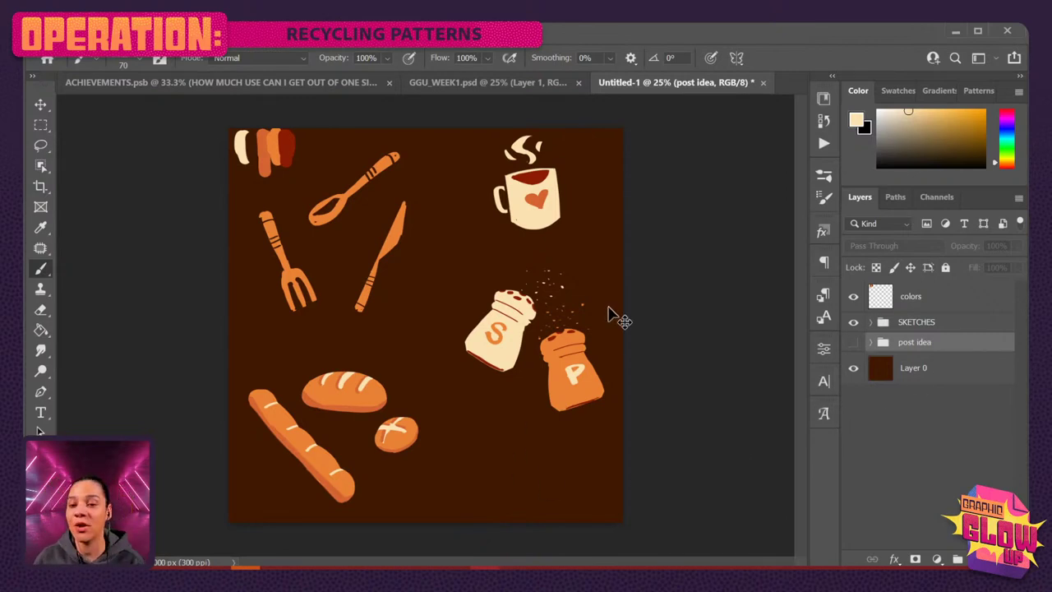
pyautogui.hotkey('ctrl', '-')
pyautogui.hotkey('ctrl', '+')
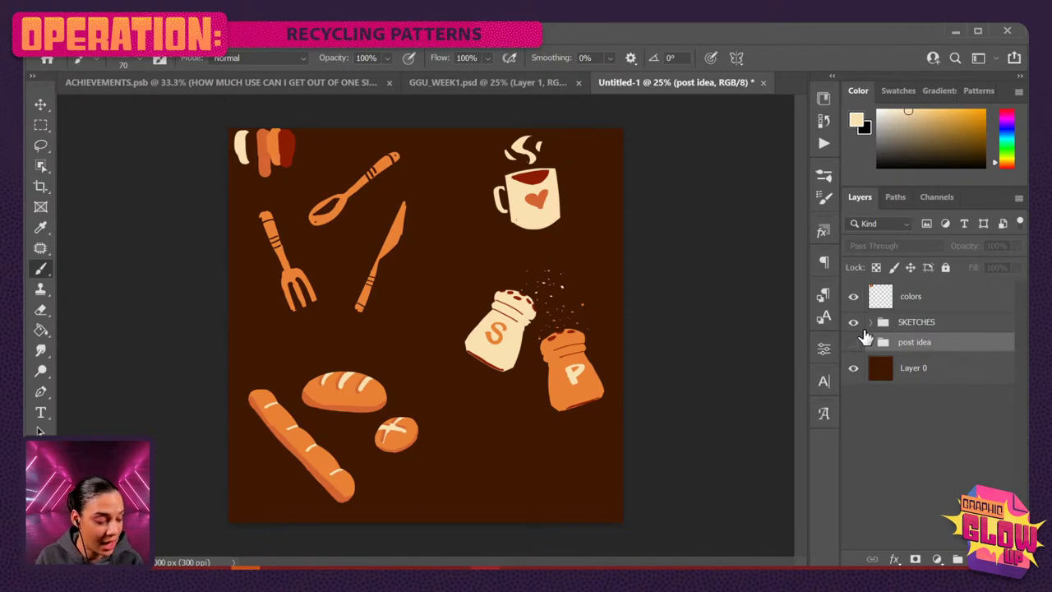
pyautogui.click(949, 324)
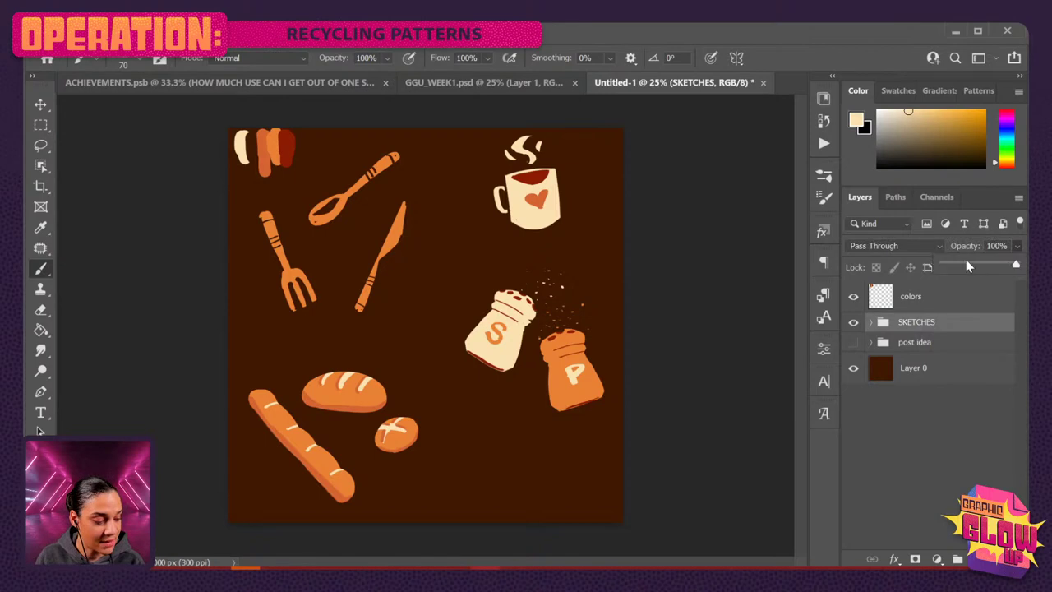
pyautogui.click(966, 265)
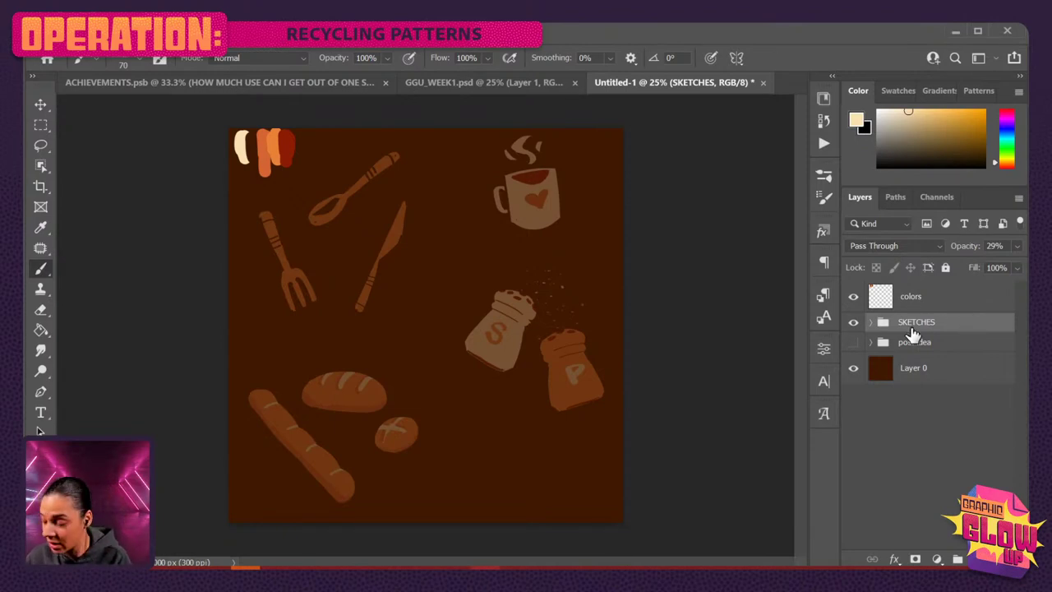
# Trace the sketched mug's body without its handle as a closed cream Pen shape, about 421 by 468 px.
pyautogui.click(40, 392)
pyautogui.scroll(3, 649, 164)
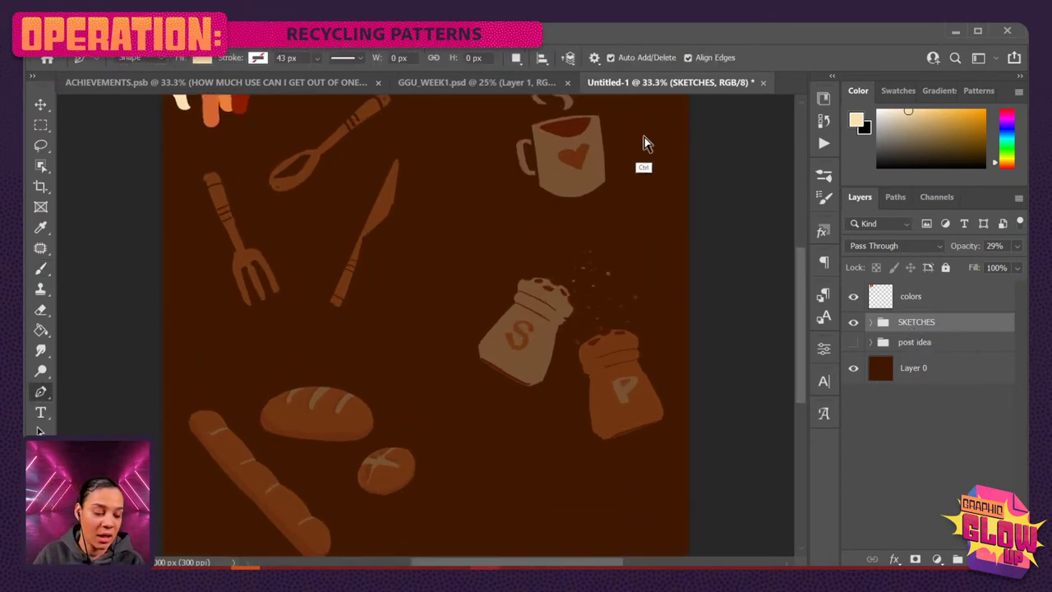
pyautogui.moveTo(630, 219); pyautogui.dragTo(530, 300)
pyautogui.hotkey('ctrl', '+')
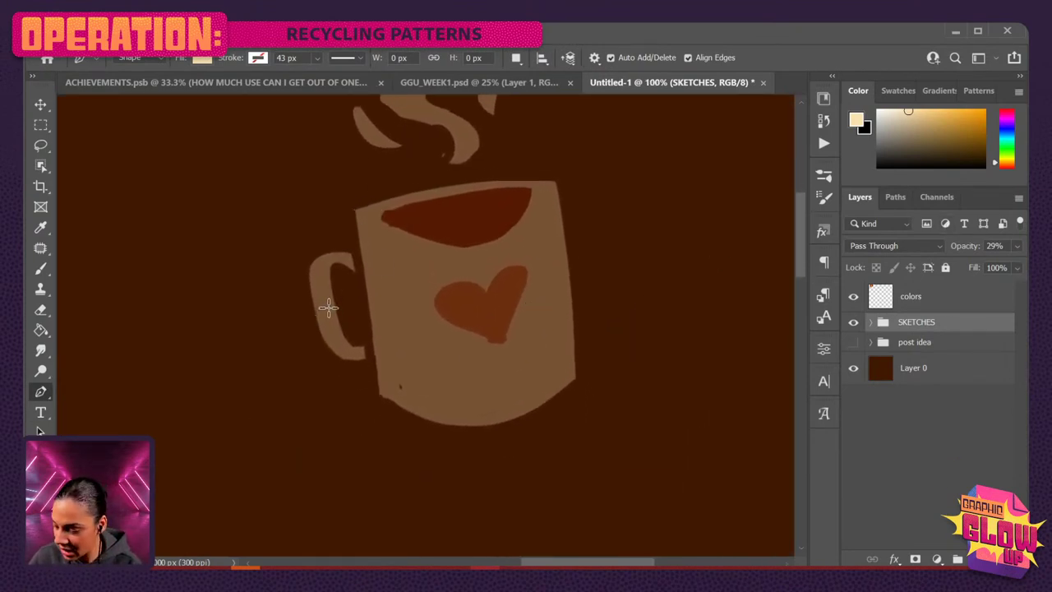
pyautogui.click(354, 212)
pyautogui.moveTo(555, 182); pyautogui.dragTo(578, 284)
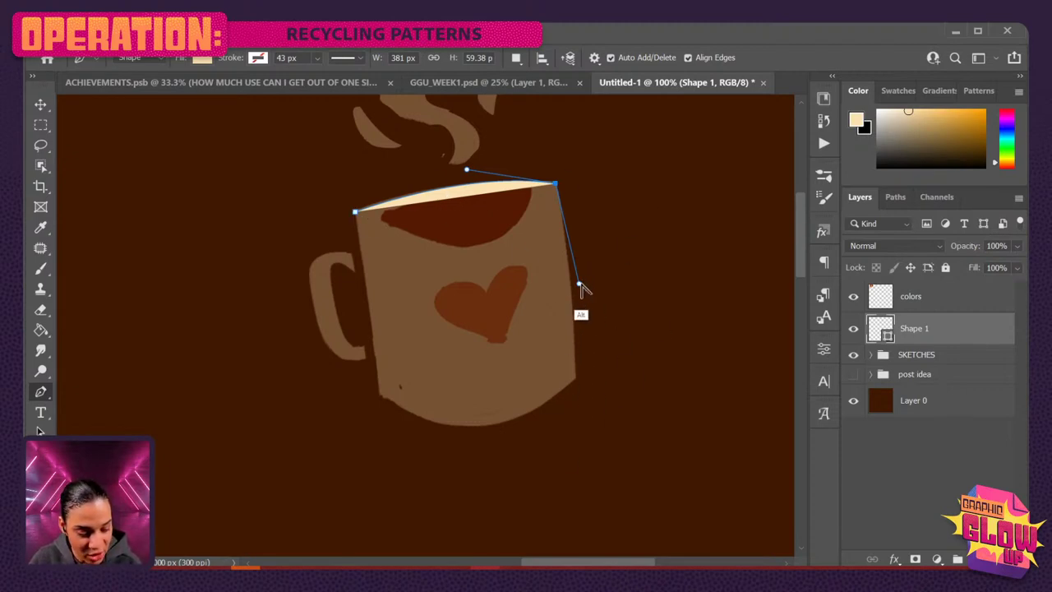
pyautogui.moveTo(581, 288)
pyautogui.mouseDown()
pyautogui.moveTo(600, 268)
pyautogui.moveTo(554, 297)
pyautogui.moveTo(610, 254)
pyautogui.moveTo(582, 274)
pyautogui.mouseUp()
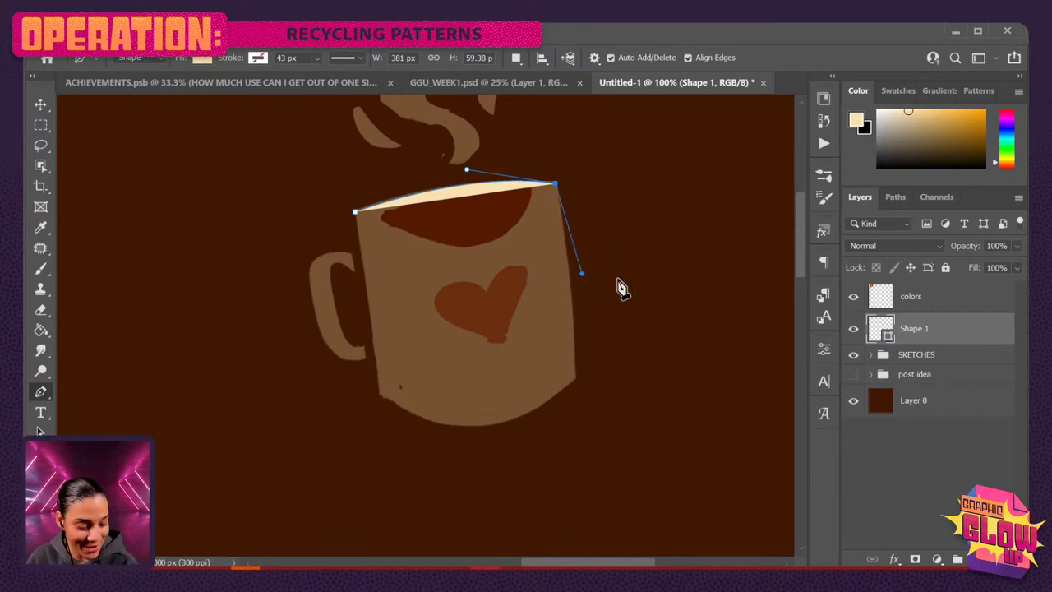
pyautogui.click(575, 379)
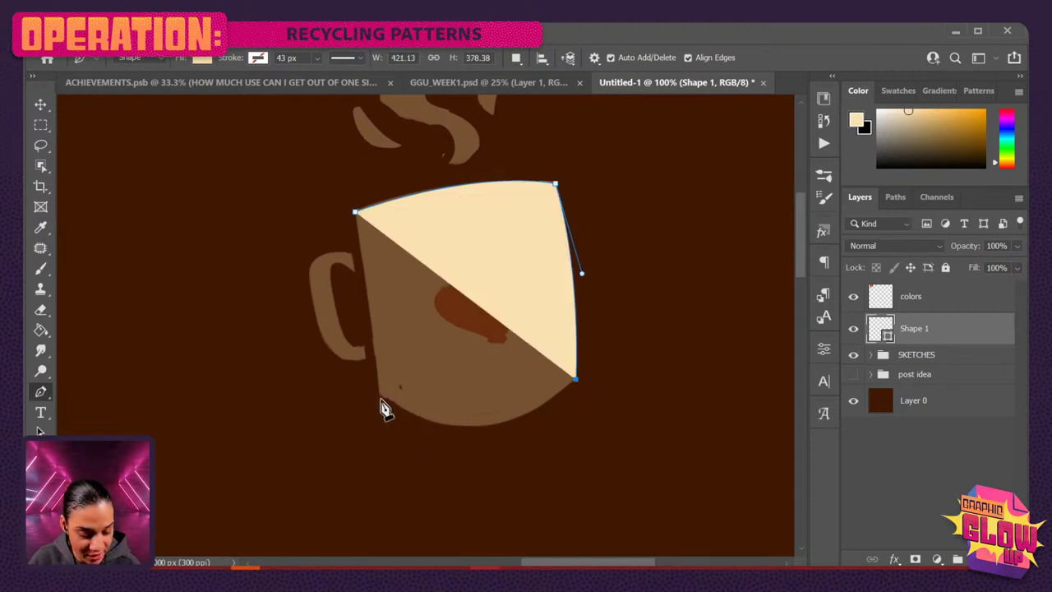
pyautogui.moveTo(382, 398); pyautogui.dragTo(366, 309)
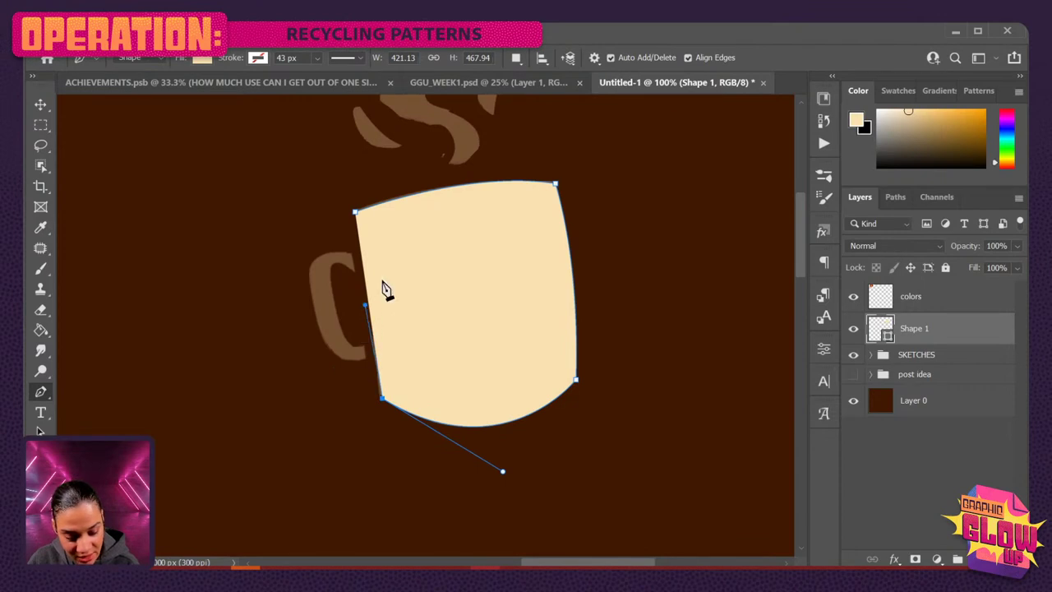
pyautogui.click(357, 214)
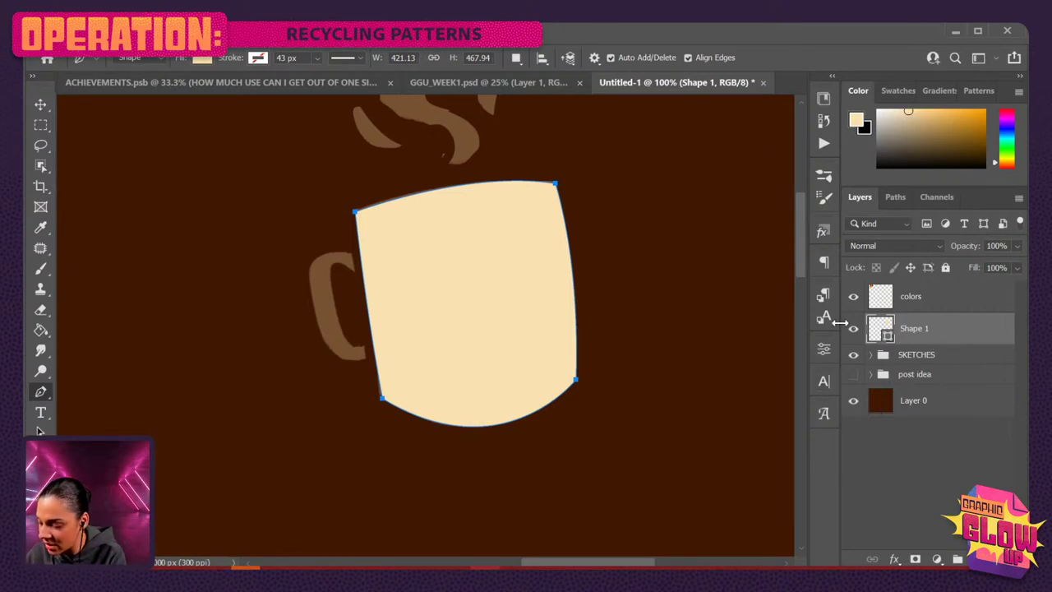
# On a new layer, draw the mug's curved opening as a closed Pen shape about 337 by 126 px, inside the rim.
pyautogui.hotkey('ctrl', 'shift', 'n')
pyautogui.press('Return')
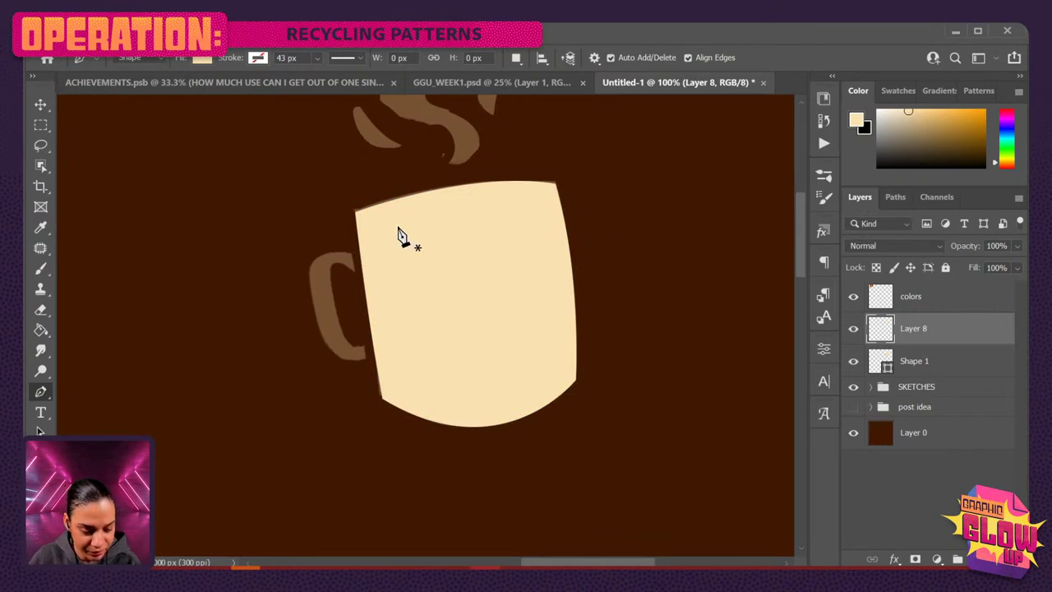
pyautogui.click(368, 216)
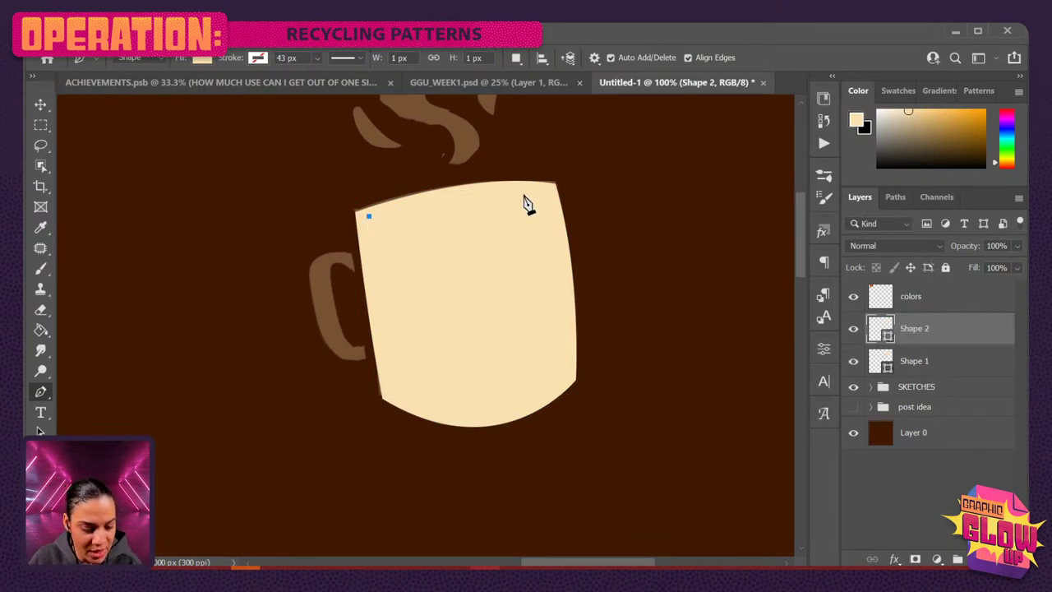
pyautogui.moveTo(547, 193); pyautogui.dragTo(579, 263)
pyautogui.press('alt')
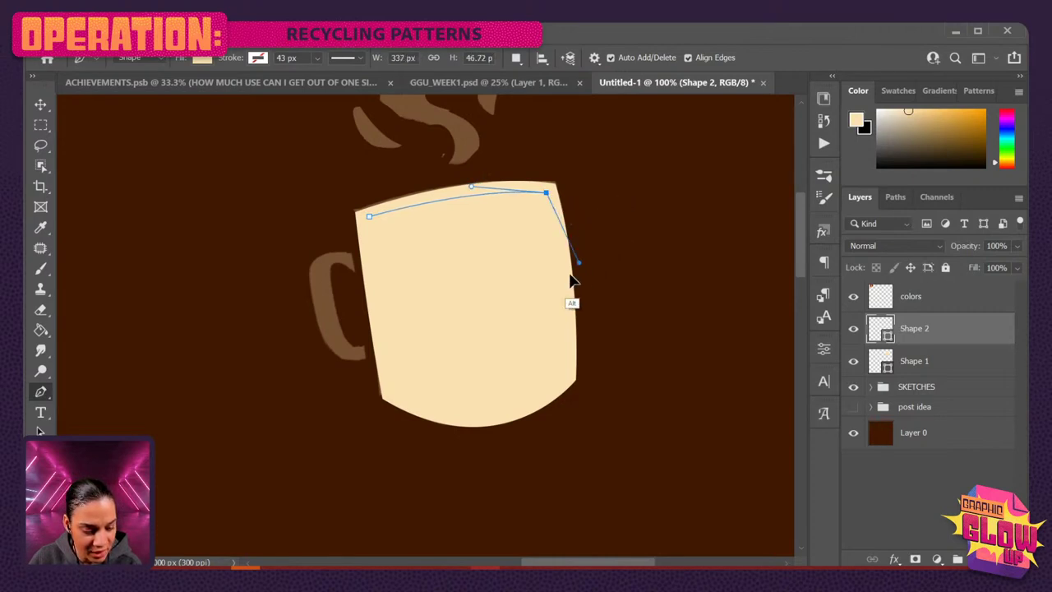
pyautogui.moveTo(555, 295); pyautogui.dragTo(516, 292)
pyautogui.click(370, 217)
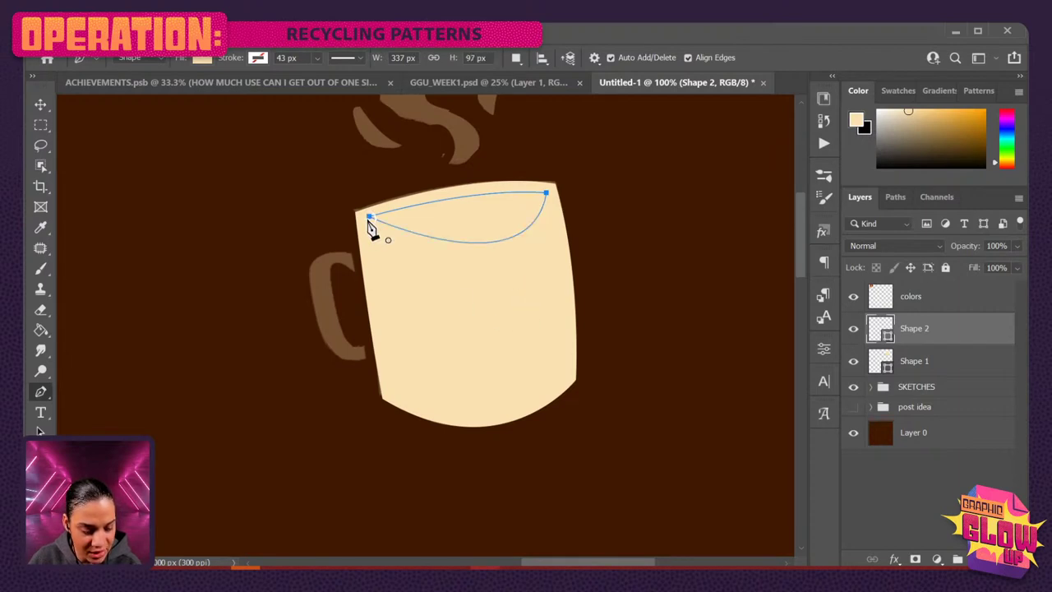
pyautogui.moveTo(368, 225); pyautogui.dragTo(337, 182)
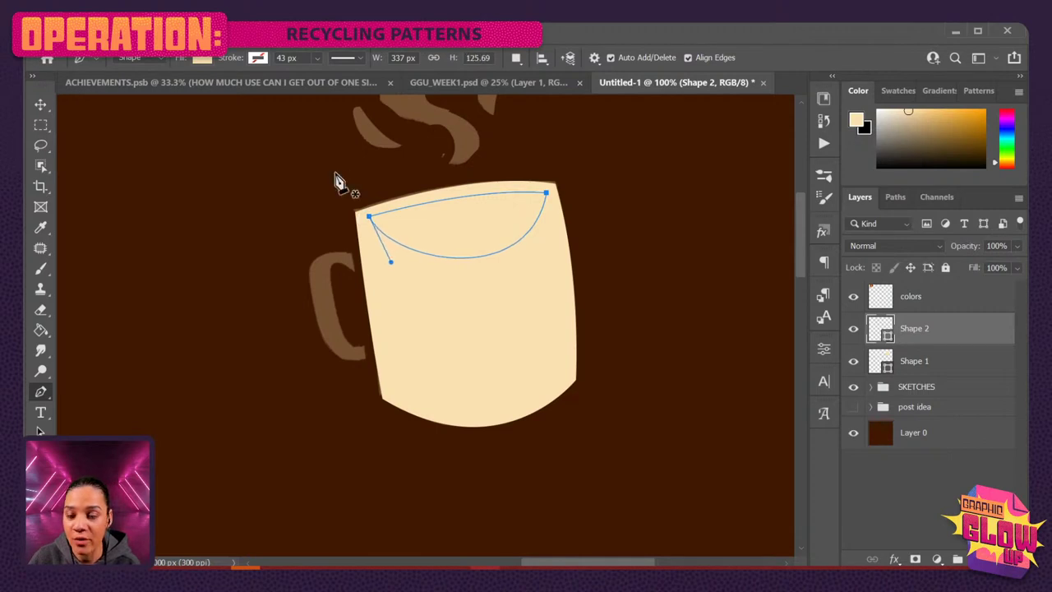
# Fill the mug's opening shape with the burnt orange from the recently used colours.
pyautogui.click(202, 57)
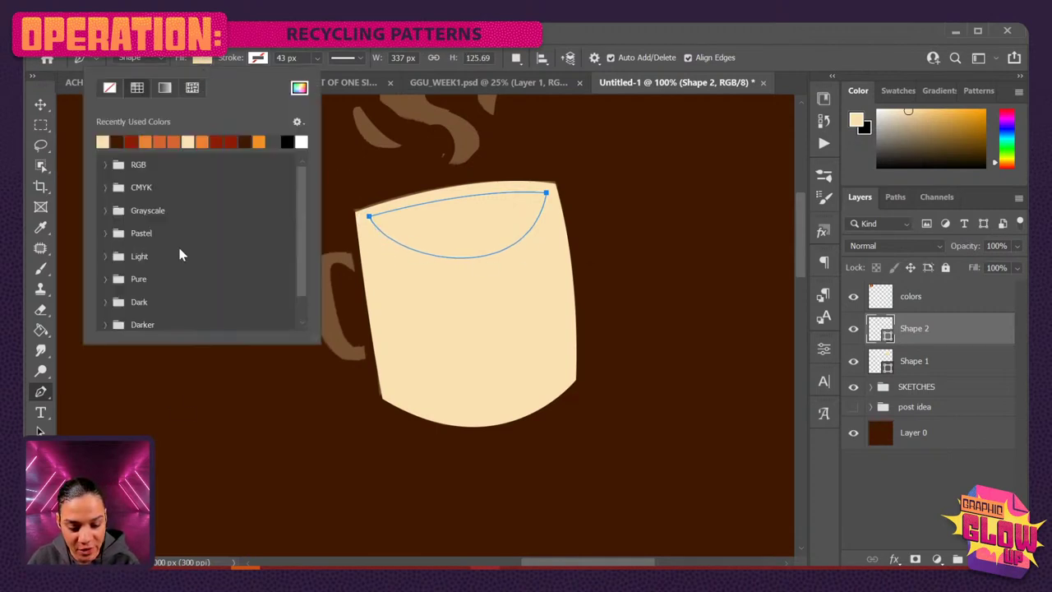
pyautogui.click(163, 141)
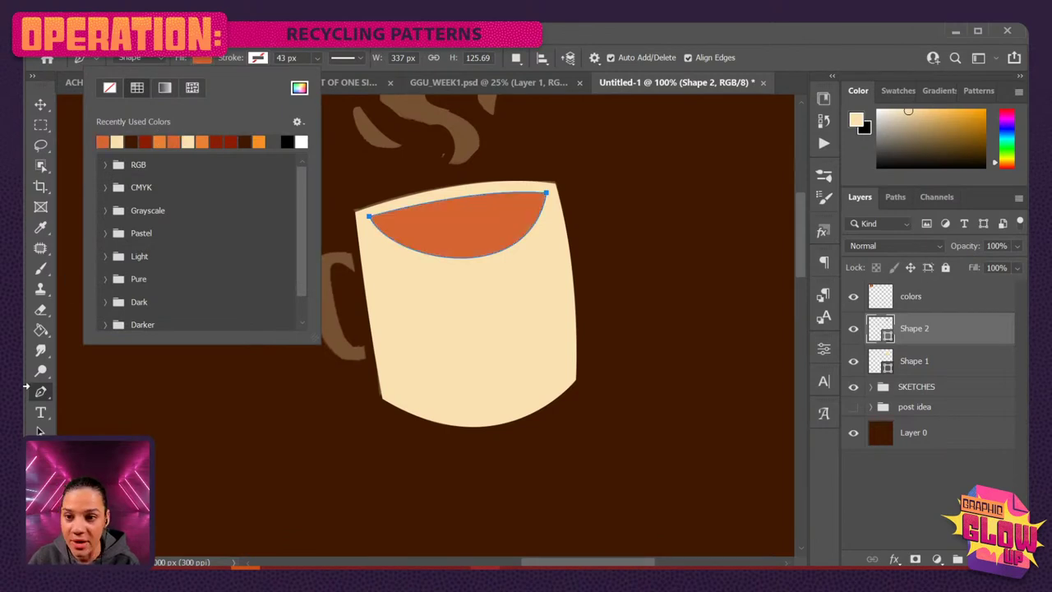
pyautogui.click(963, 337)
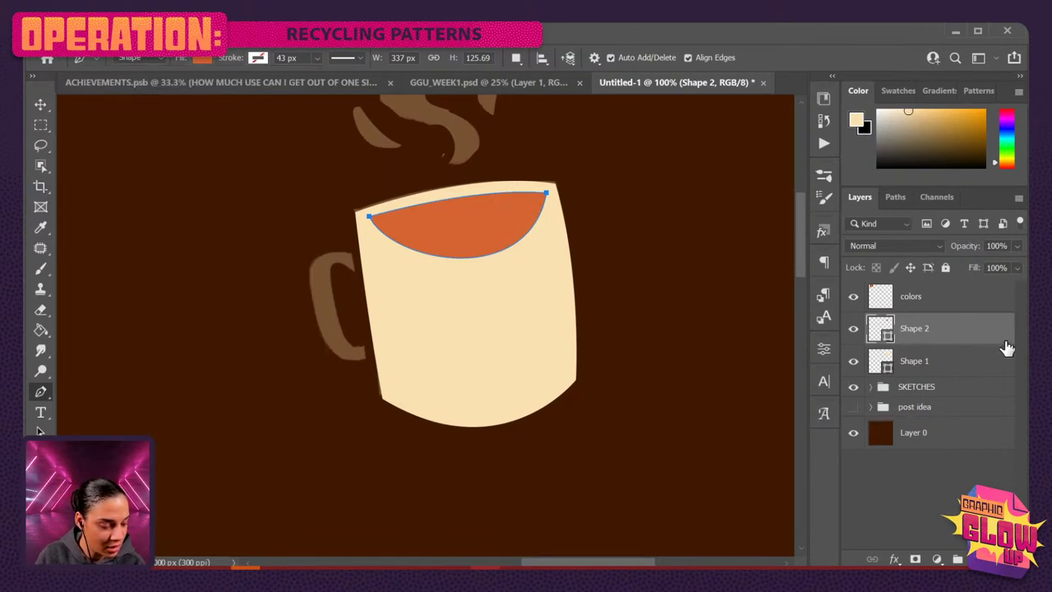
# On a new layer above the mug's body, trace the handle as a closed cream Pen shape about 99 by 211 px.
pyautogui.click(945, 367)
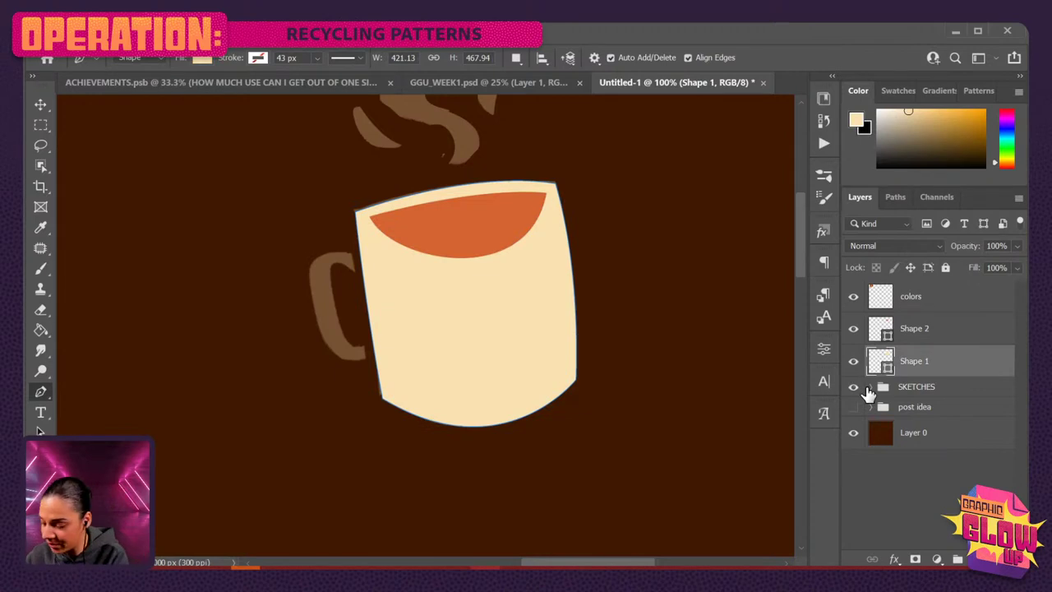
pyautogui.hotkey('ctrl', 'shift', 'alt', 'n')
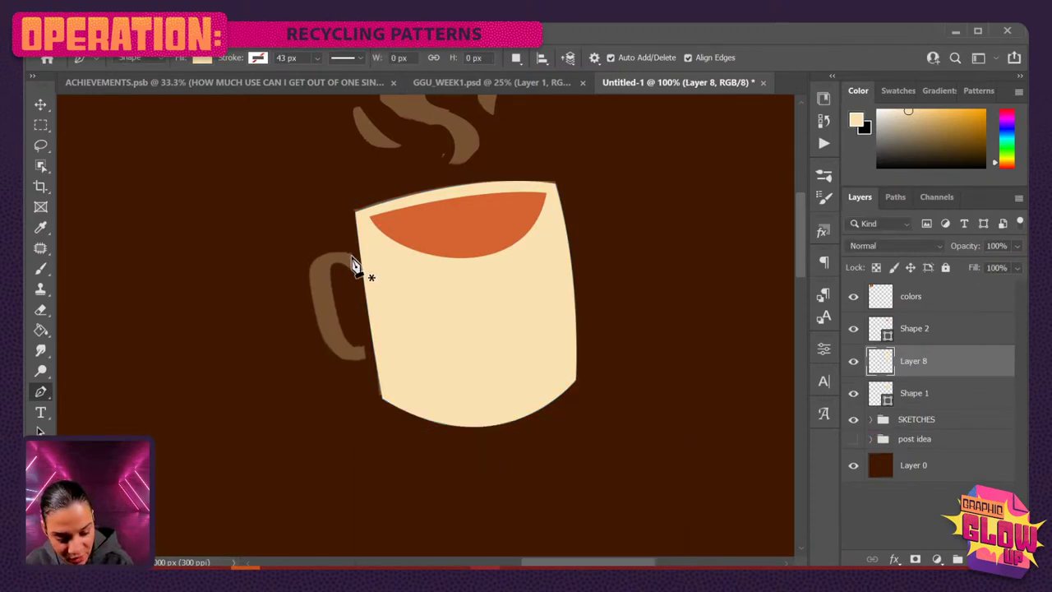
pyautogui.click(350, 256)
pyautogui.click(356, 273)
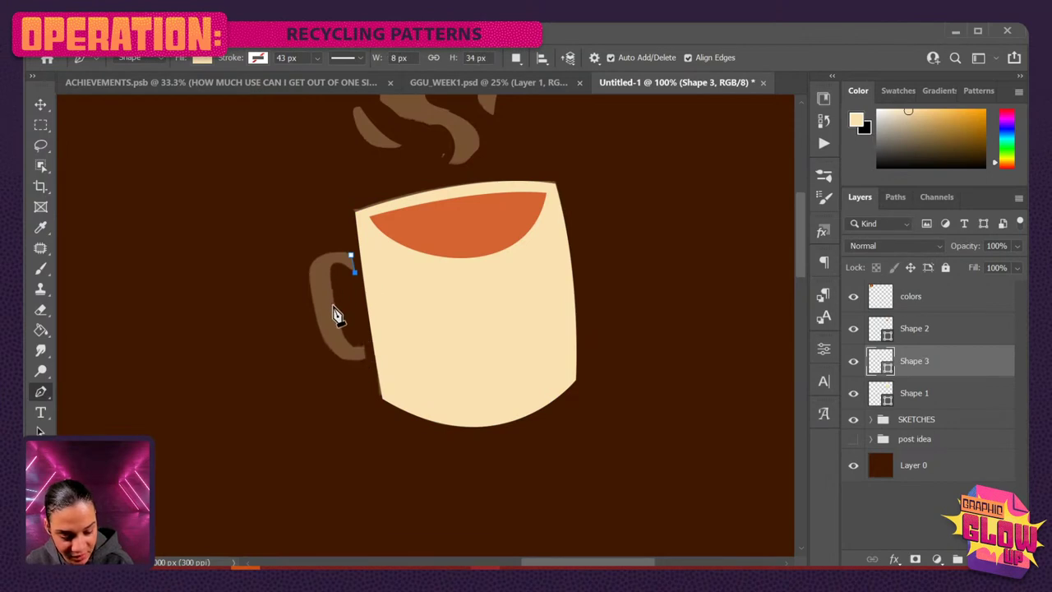
pyautogui.moveTo(333, 300); pyautogui.dragTo(369, 355)
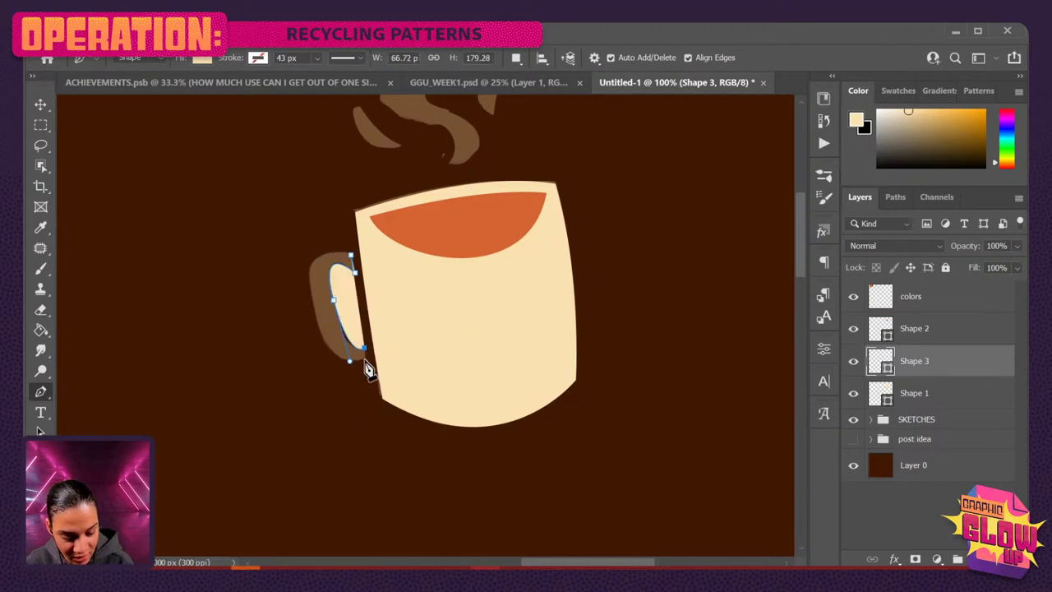
pyautogui.click(365, 361)
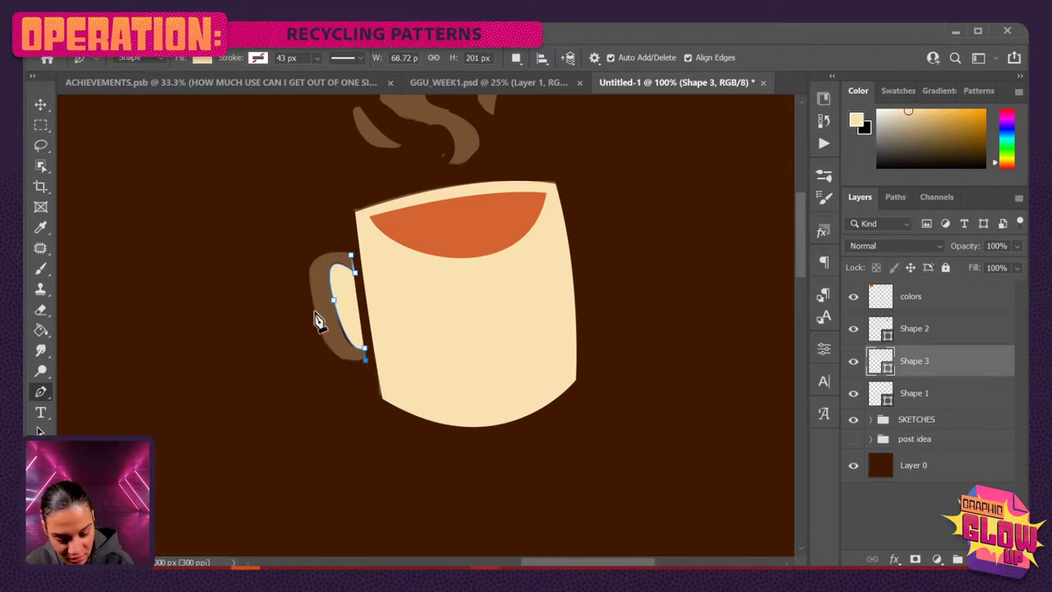
pyautogui.moveTo(313, 303); pyautogui.dragTo(308, 251)
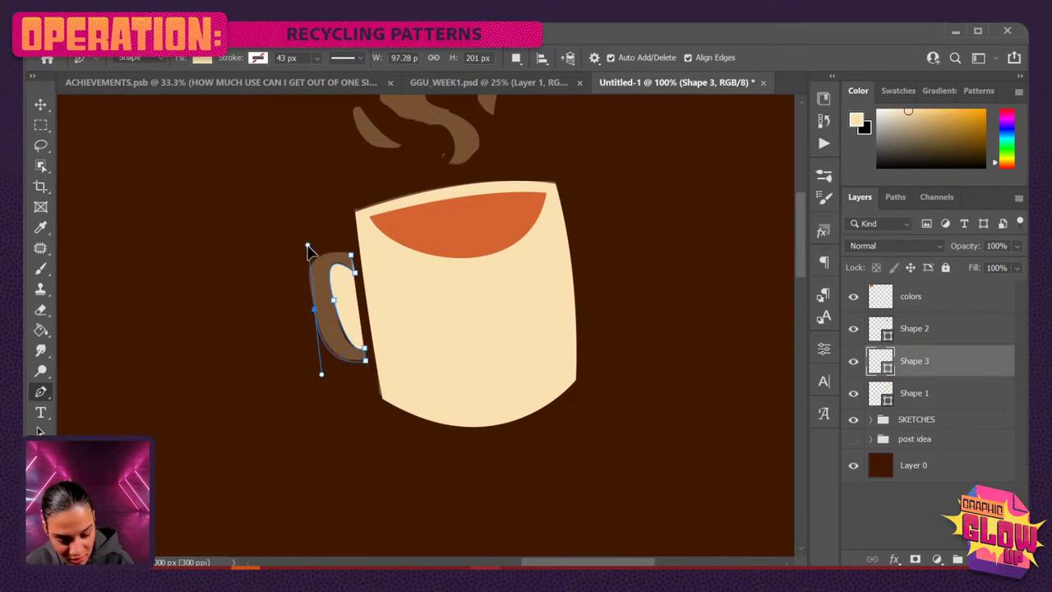
pyautogui.click(351, 261)
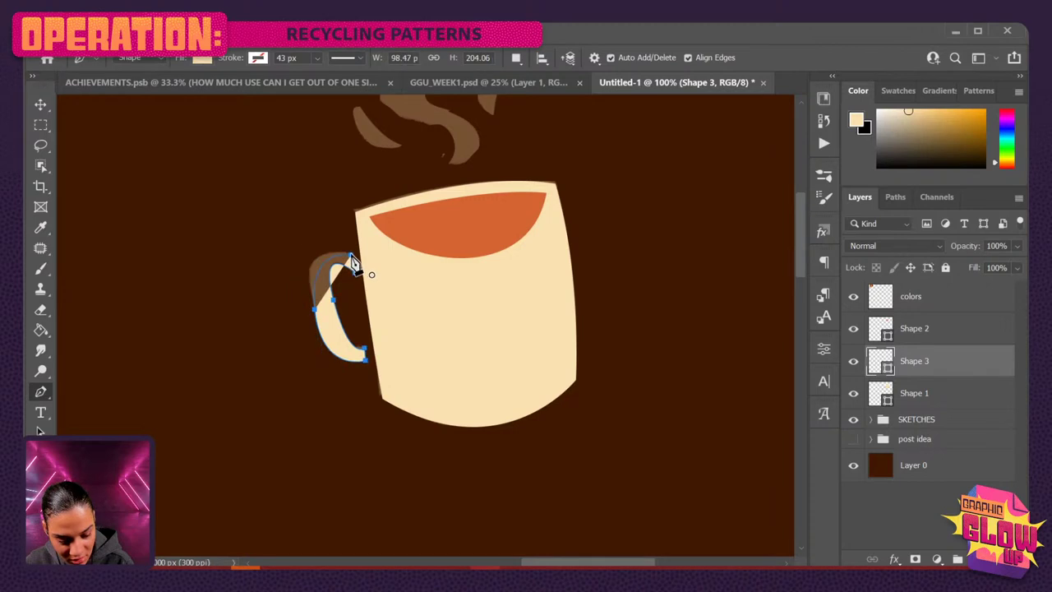
pyautogui.click(337, 247)
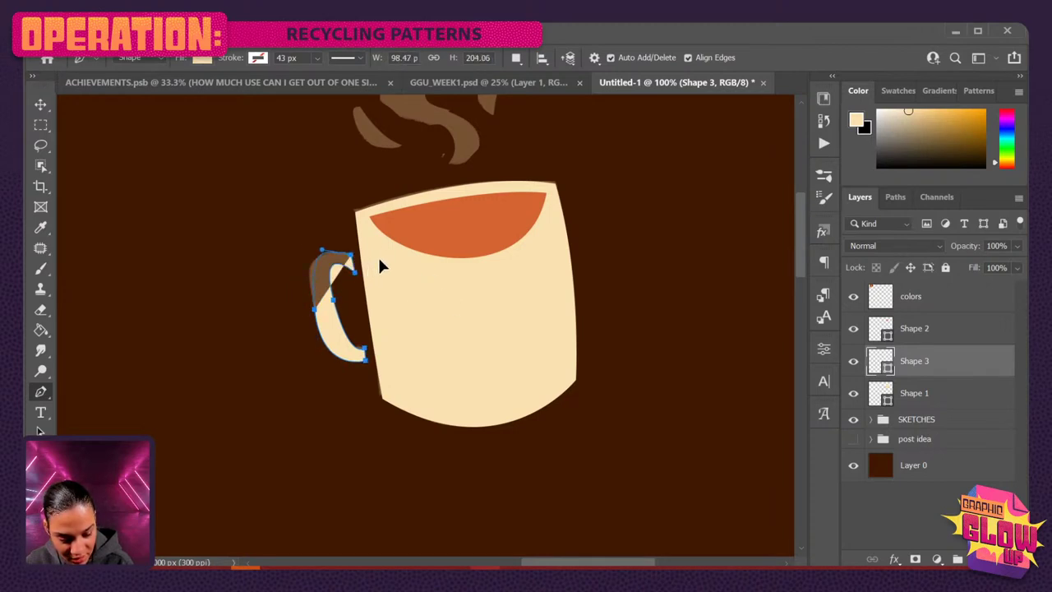
pyautogui.press('Escape')
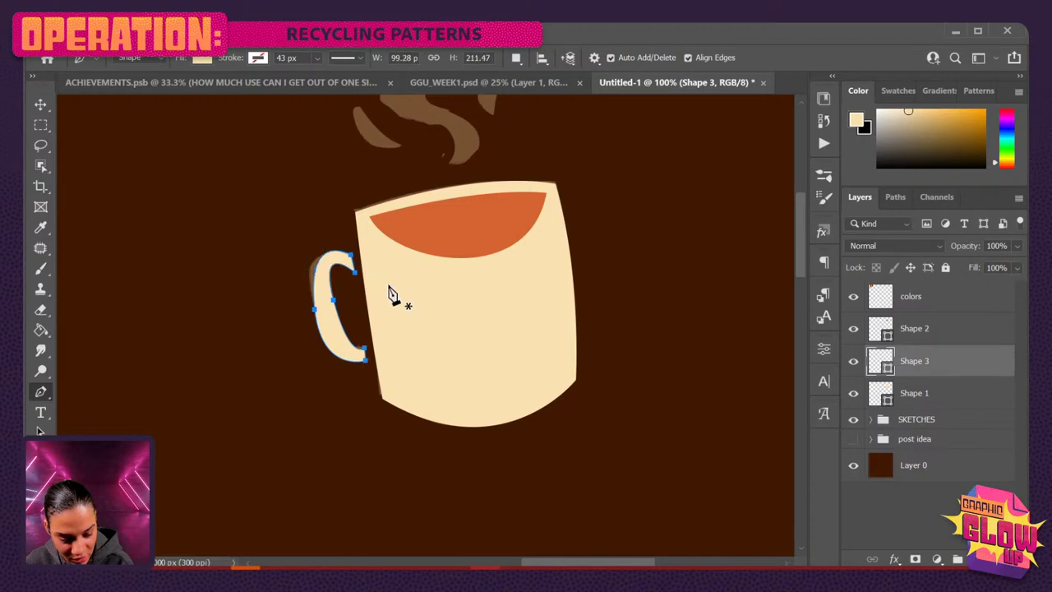
# Group the three mug shape layers and name the group mug.
pyautogui.click(960, 335)
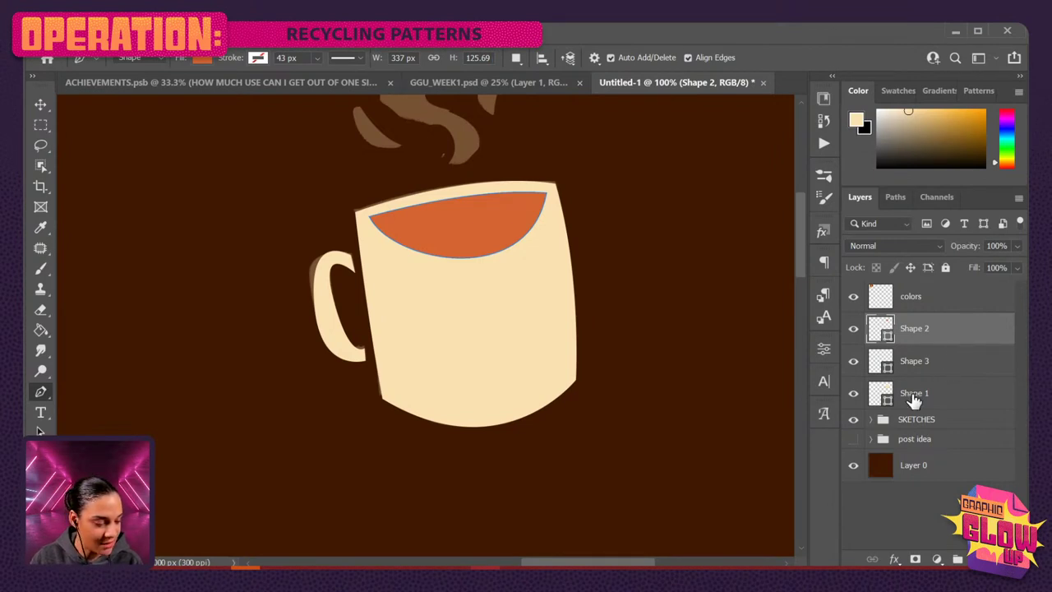
pyautogui.keyDown('shift'); pyautogui.click(942, 402); pyautogui.keyUp('shift')
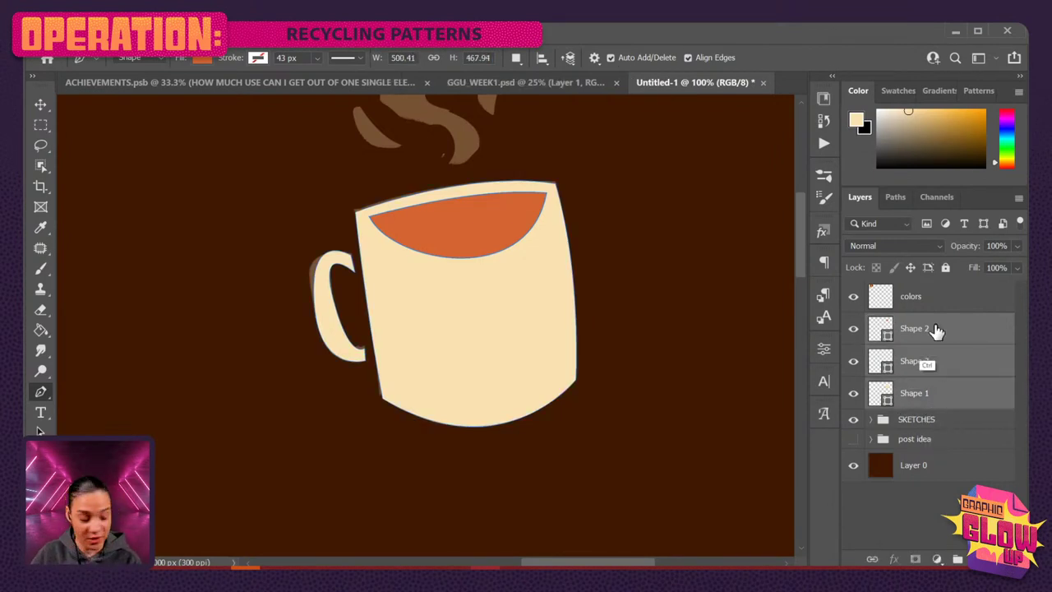
pyautogui.hotkey('ctrl', 'g')
pyautogui.doubleClick(911, 322)
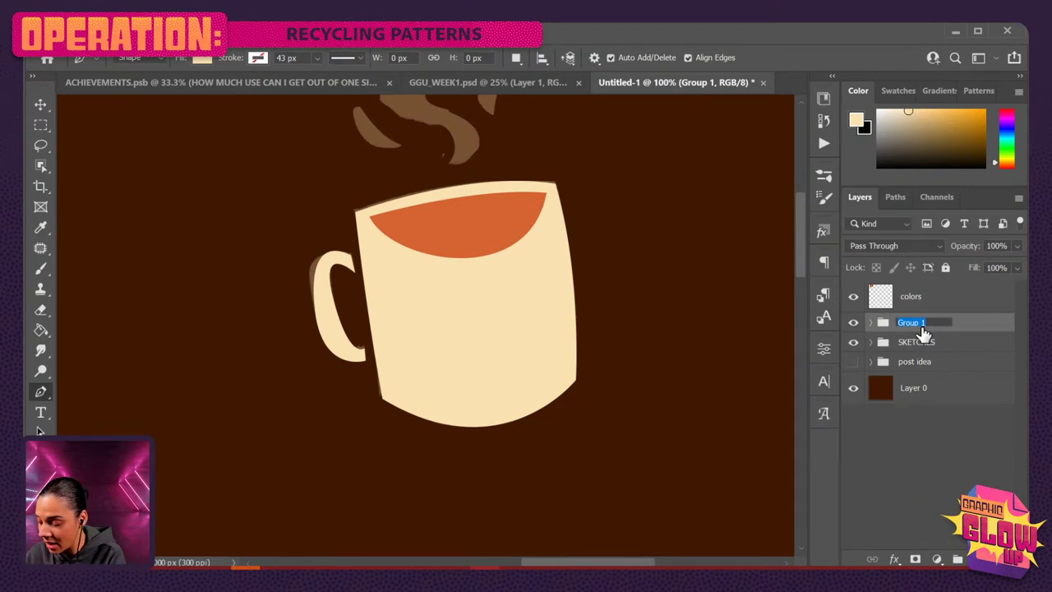
pyautogui.write('mug')
pyautogui.press('Return')
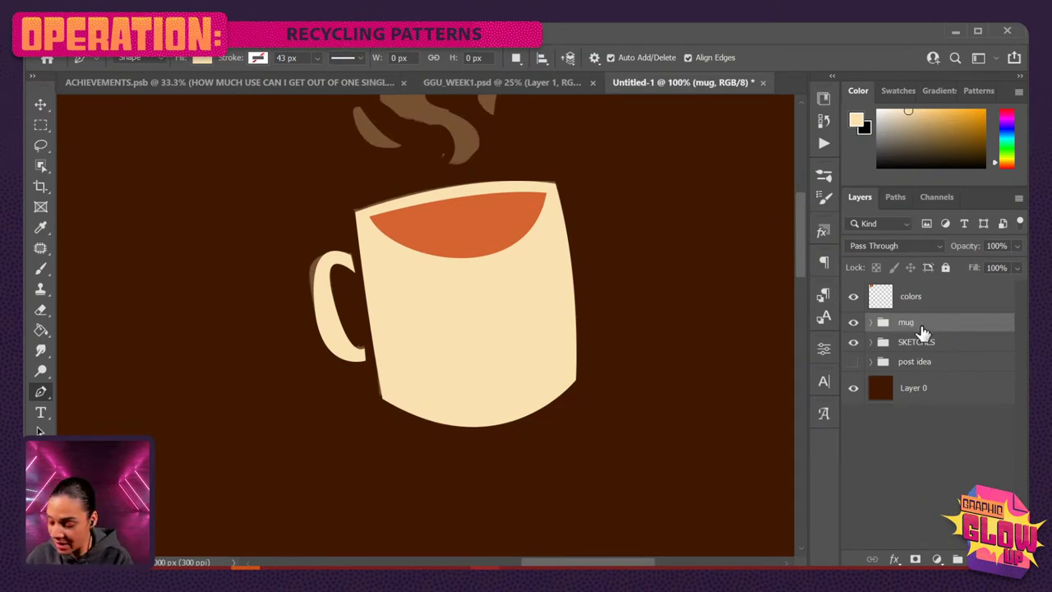
# On a new layer above the mug group, trace the small crescent of steam nearest the handle as a closed cream Pen shape.
pyautogui.hotkey('ctrl', 'shift', 'n')
pyautogui.press('Return')
pyautogui.hotkey('ctrl', '+')
pyautogui.moveTo(582, 162); pyautogui.dragTo(521, 431)
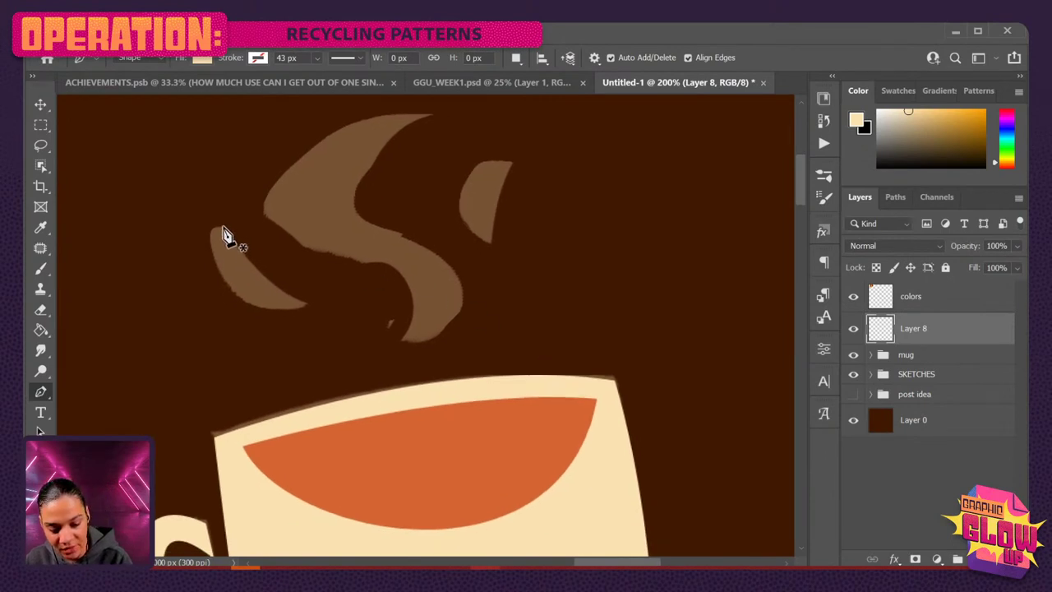
pyautogui.click(224, 227)
pyautogui.moveTo(304, 302); pyautogui.dragTo(354, 322)
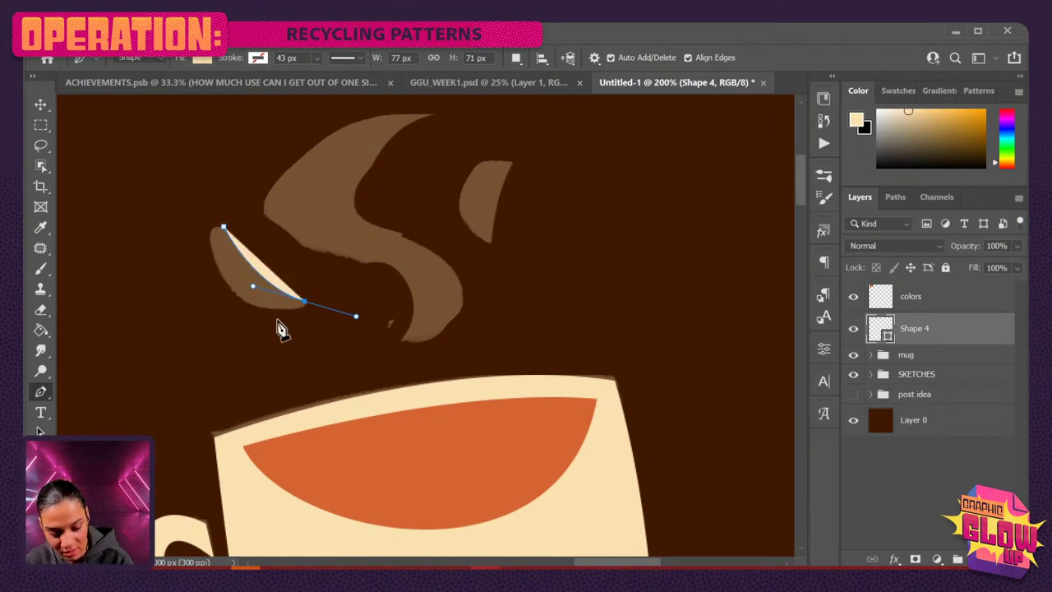
pyautogui.moveTo(356, 317); pyautogui.dragTo(255, 323)
pyautogui.click(211, 247)
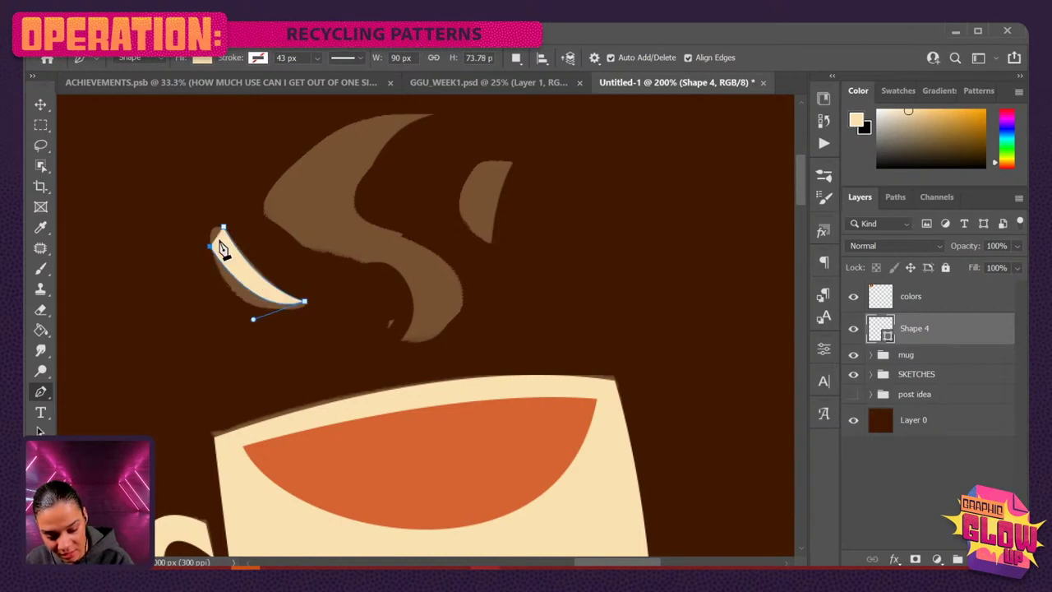
pyautogui.hotkey('ctrl', 'z')
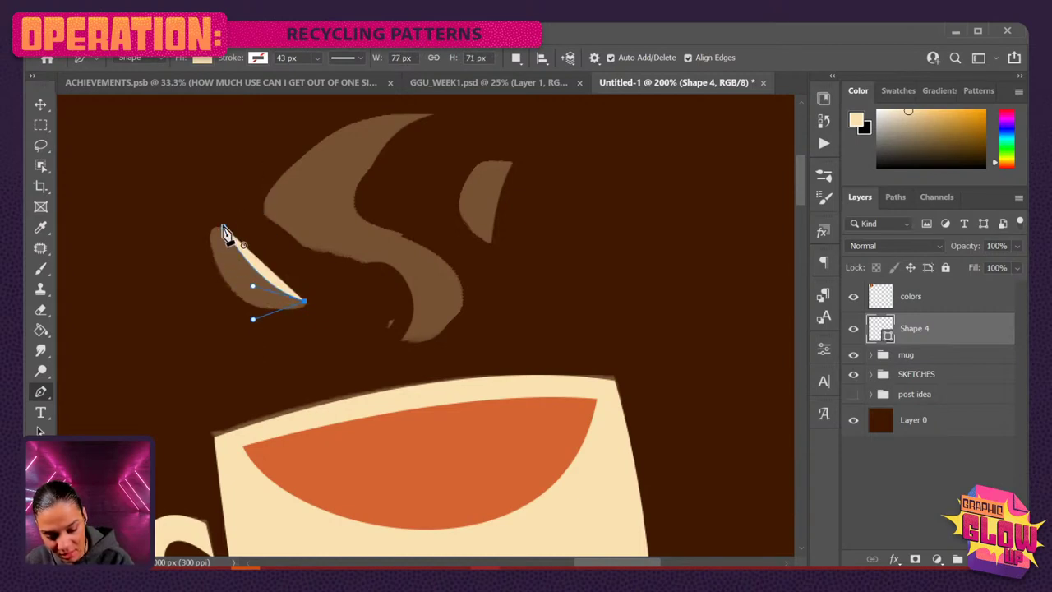
pyautogui.moveTo(224, 226); pyautogui.dragTo(264, 196)
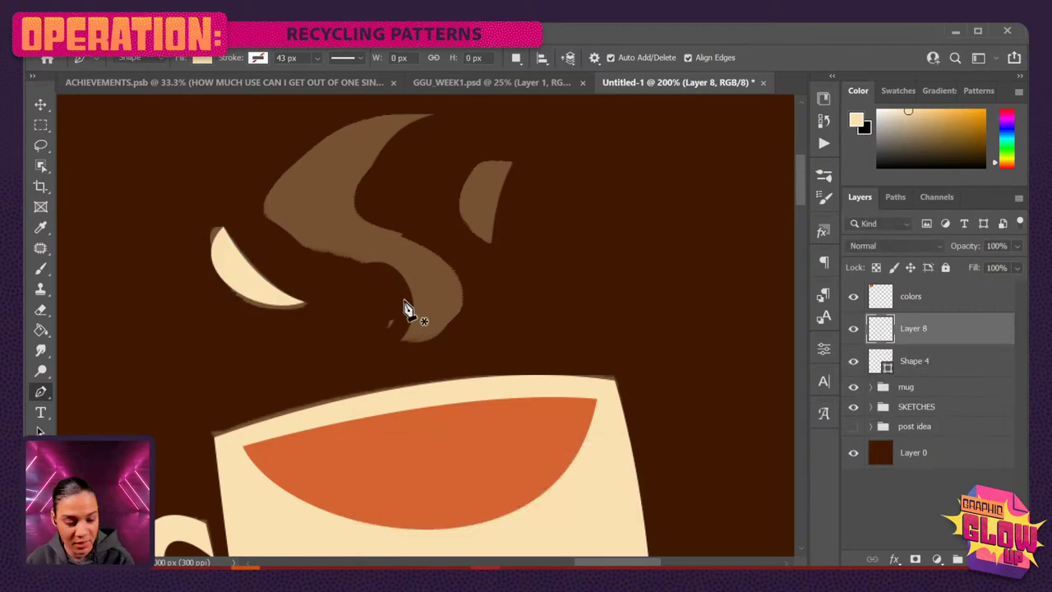
# Trace the large S-shaped steam wisp above the mug as a closed cream Pen shape, about 183 by 216 px.
pyautogui.click(433, 115)
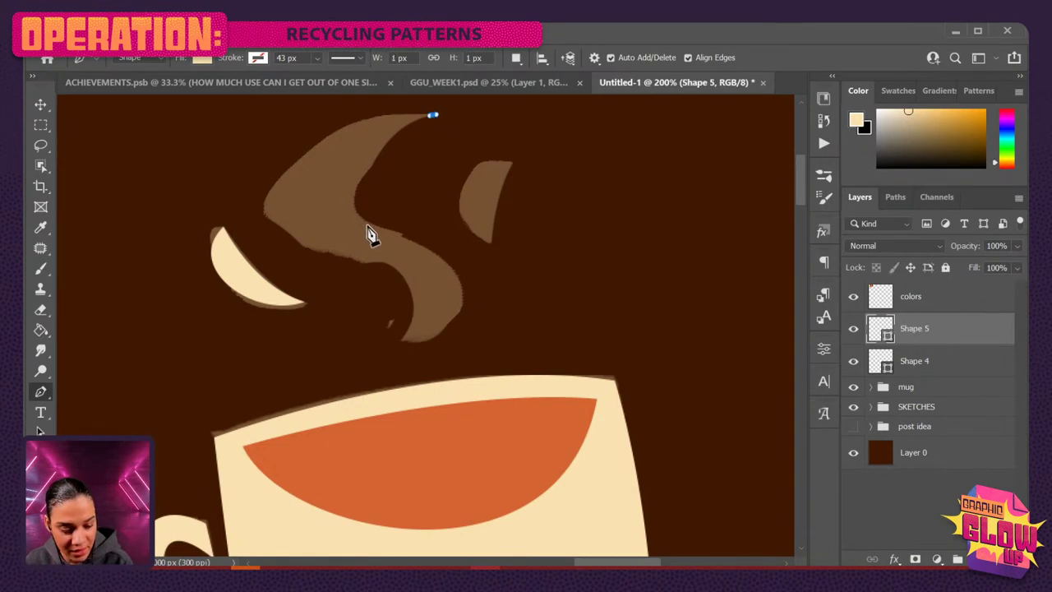
pyautogui.moveTo(399, 235); pyautogui.dragTo(507, 270)
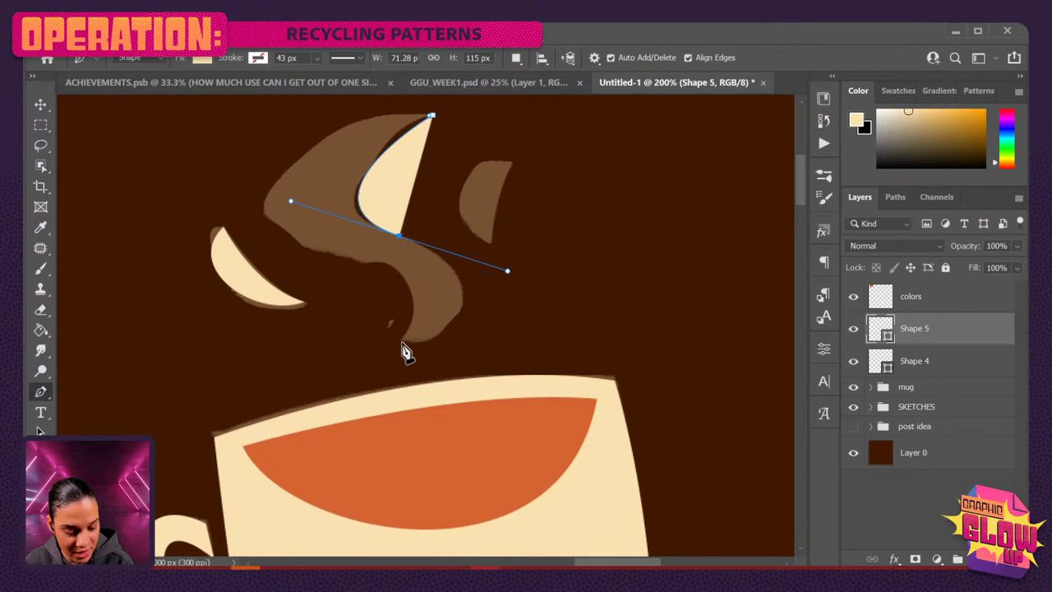
pyautogui.click(400, 342)
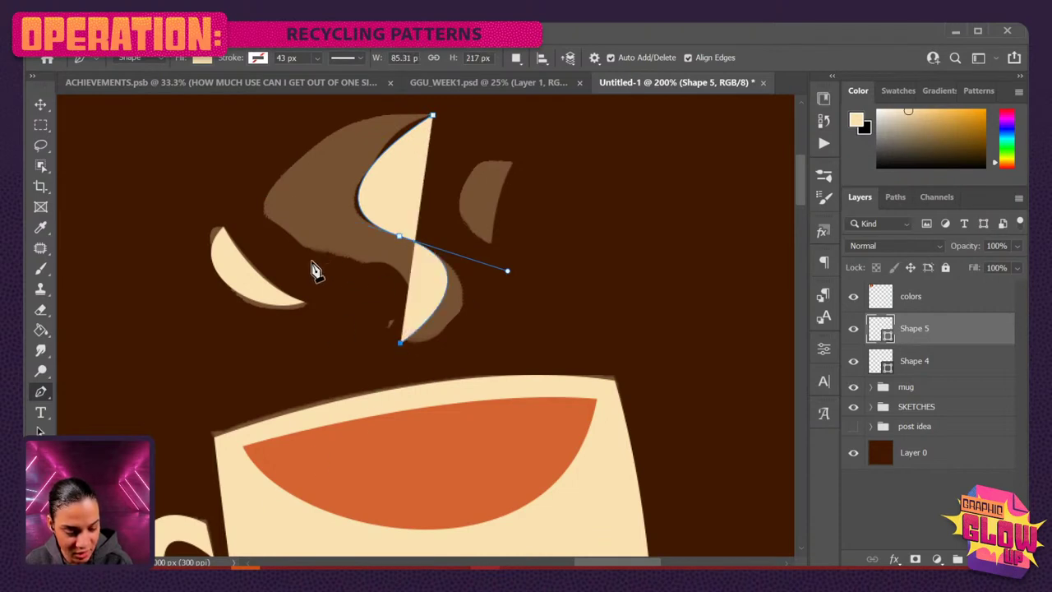
pyautogui.hotkey('ctrl', 'z')
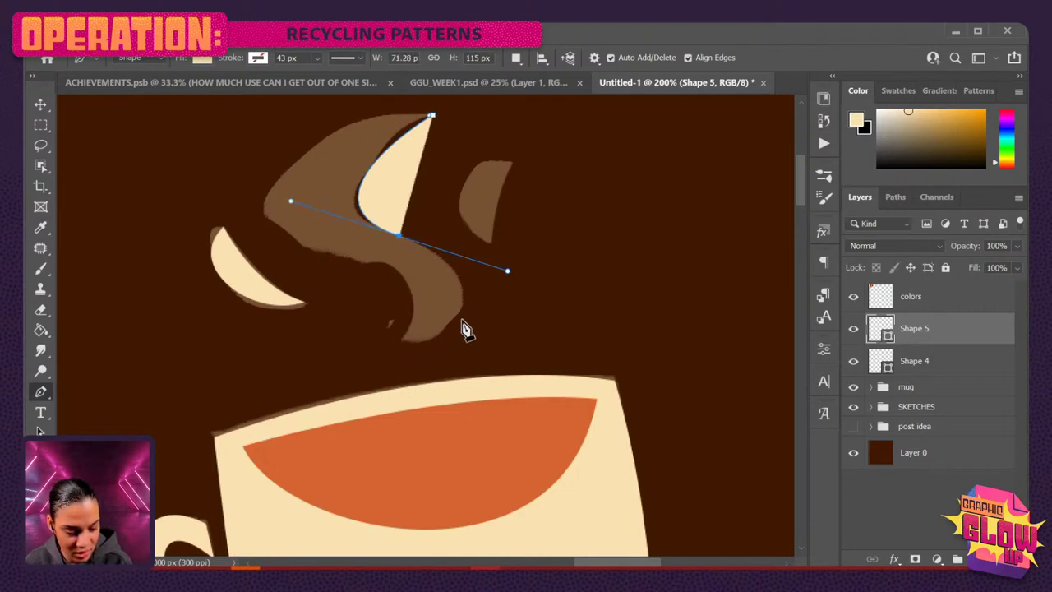
pyautogui.moveTo(411, 341); pyautogui.dragTo(349, 357)
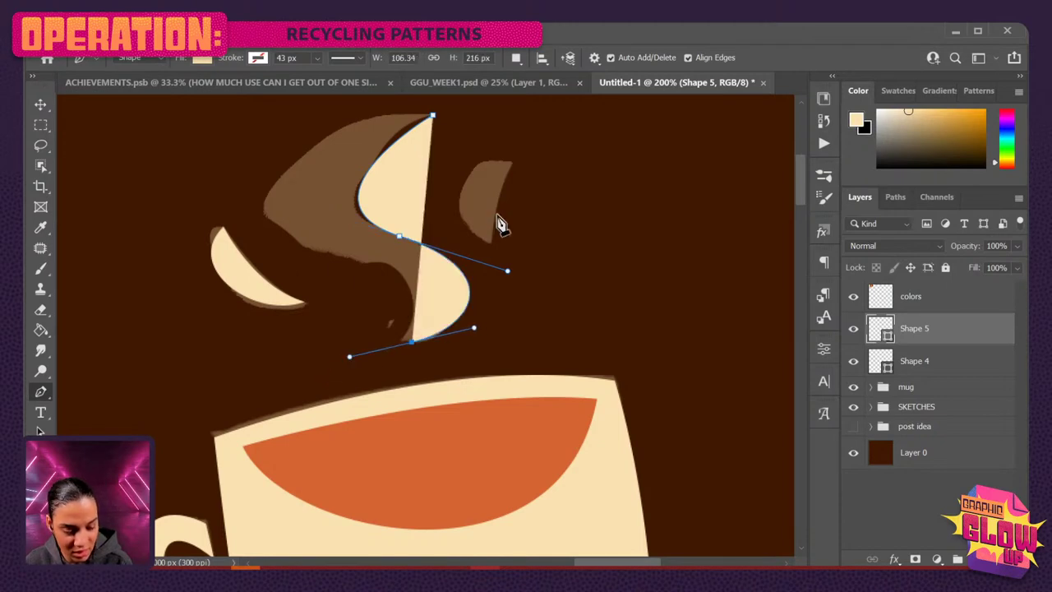
pyautogui.click(359, 261)
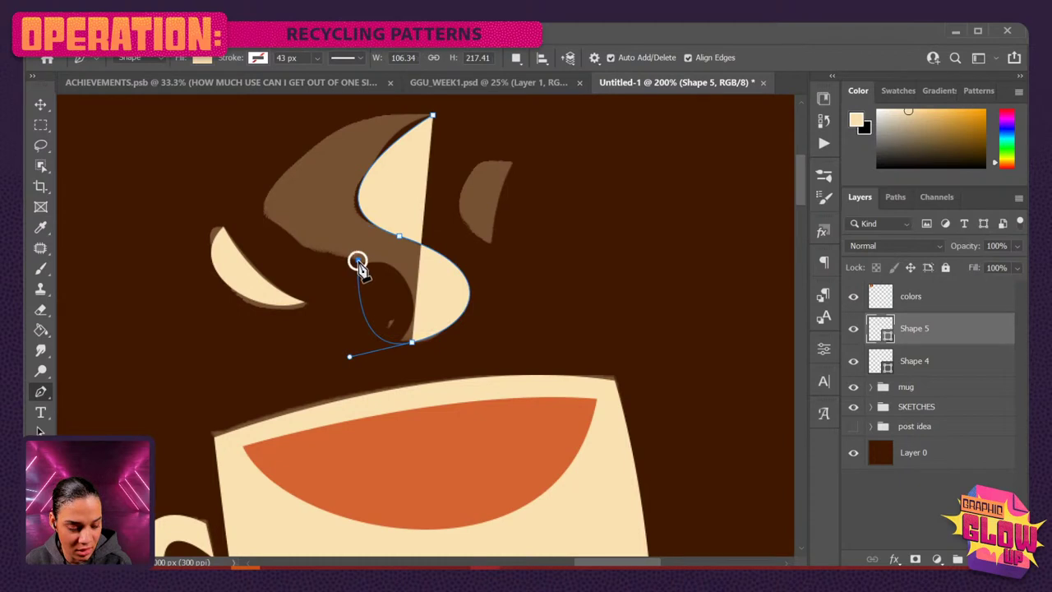
pyautogui.hotkey('ctrl', 'z')
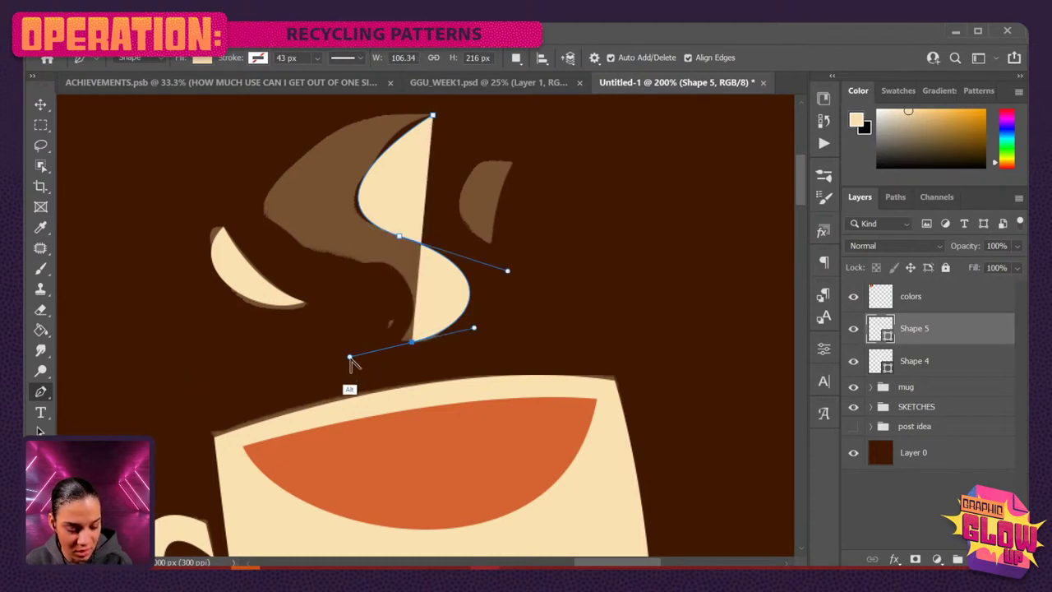
pyautogui.moveTo(412, 342); pyautogui.dragTo(412, 316)
pyautogui.click(353, 259)
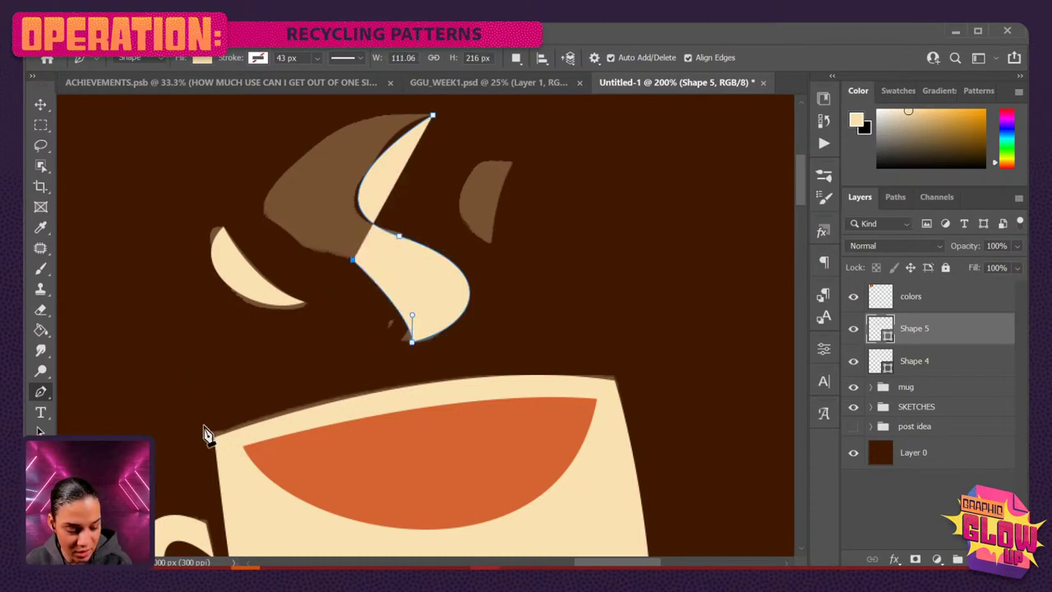
pyautogui.hotkey('ctrl', 'z')
pyautogui.moveTo(359, 261); pyautogui.dragTo(312, 253)
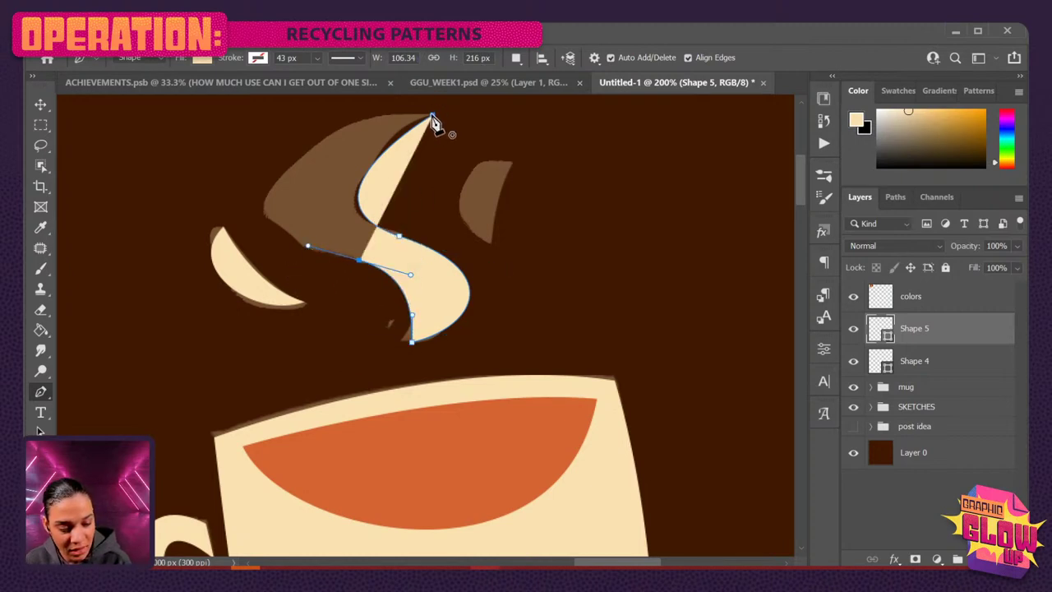
pyautogui.moveTo(433, 116); pyautogui.dragTo(691, 297)
pyautogui.moveTo(495, 466); pyautogui.dragTo(486, 242)
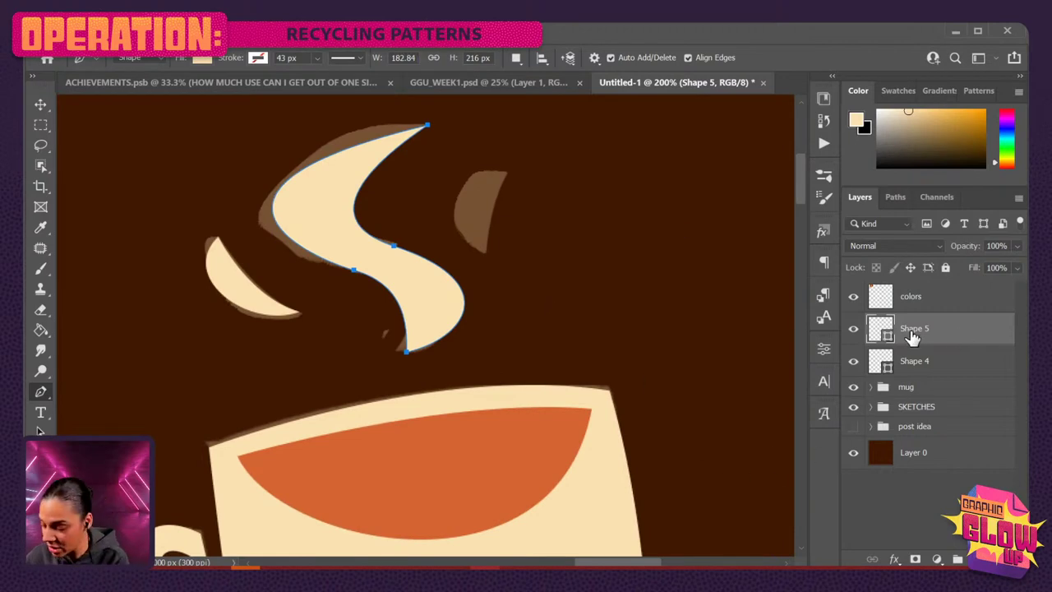
# On a new layer, trace the remaining small steam crescent as a closed cream Pen shape, about 46 by 74 px.
pyautogui.hotkey('ctrl', 'shift', 'alt', 'n')
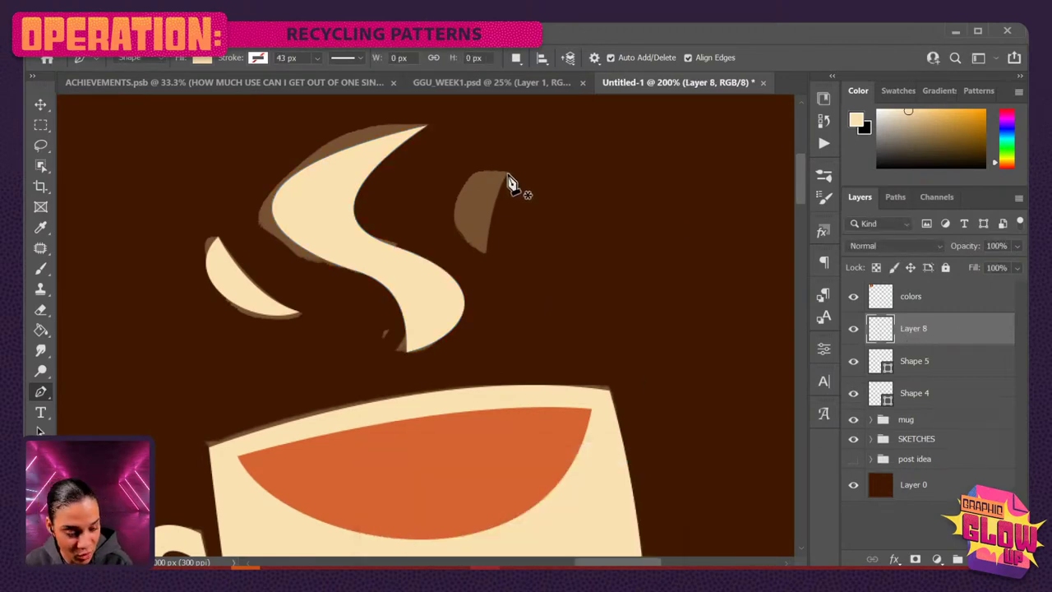
pyautogui.click(506, 174)
pyautogui.moveTo(487, 250); pyautogui.dragTo(447, 226)
pyautogui.click(506, 174)
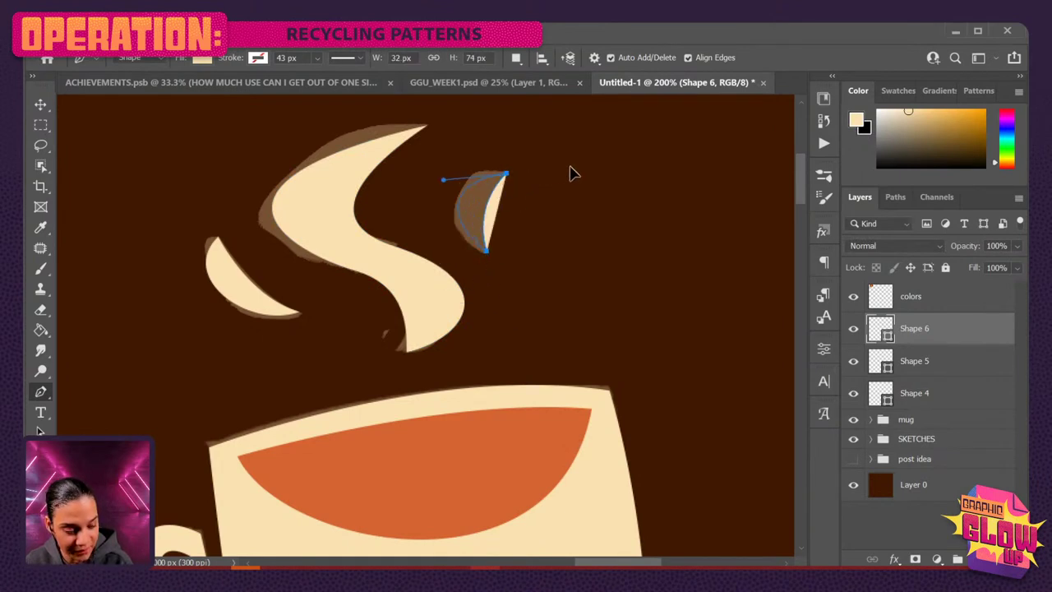
pyautogui.moveTo(575, 179); pyautogui.dragTo(577, 183)
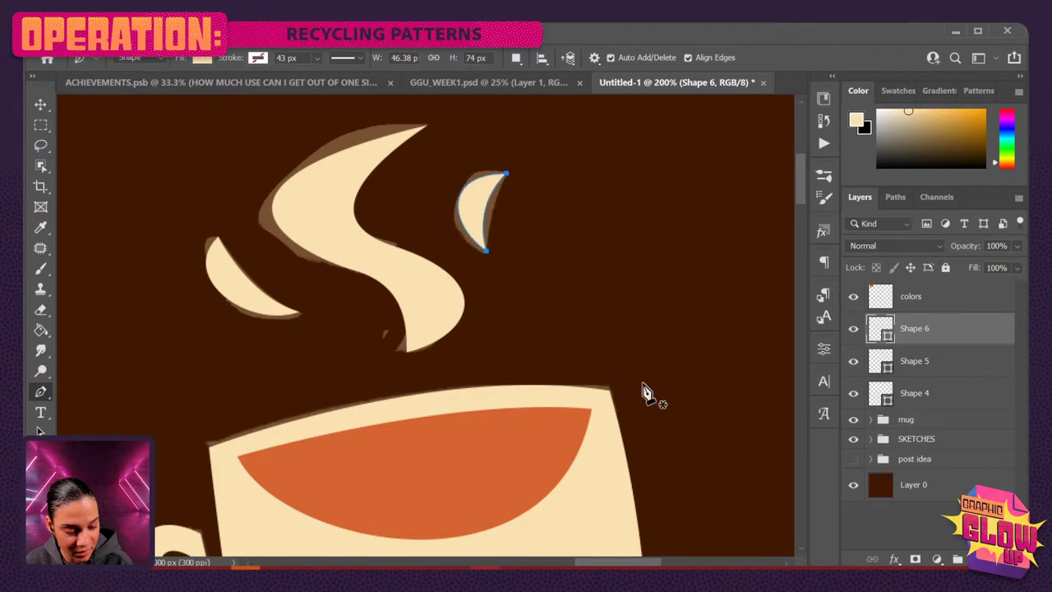
# Group the three steam shape layers and name the group steam.
pyautogui.keyDown('shift'); pyautogui.click(947, 399); pyautogui.keyUp('shift')
pyautogui.hotkey('ctrl', 'g')
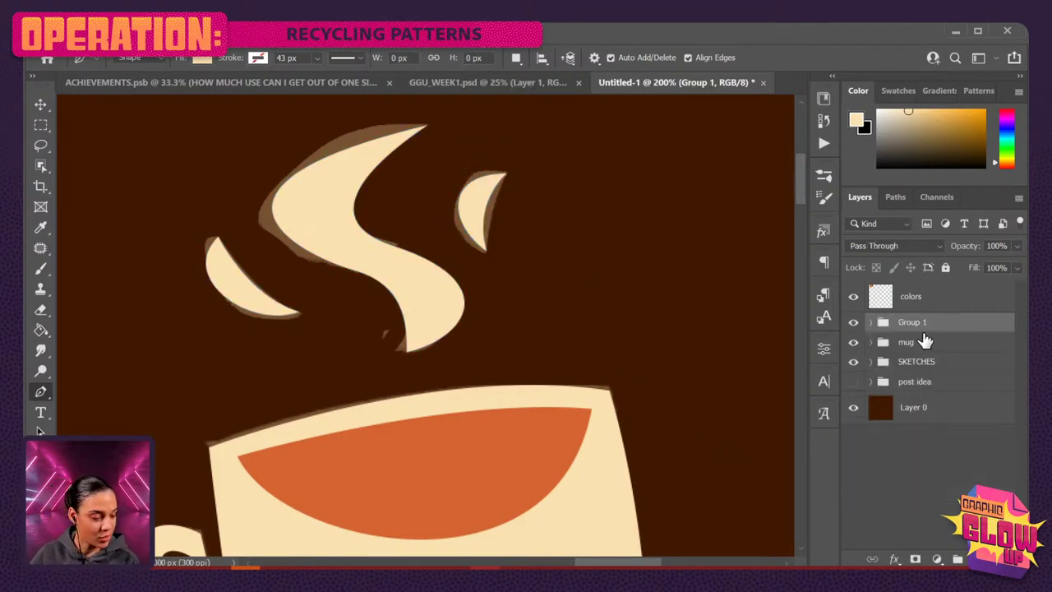
pyautogui.doubleClick(913, 324)
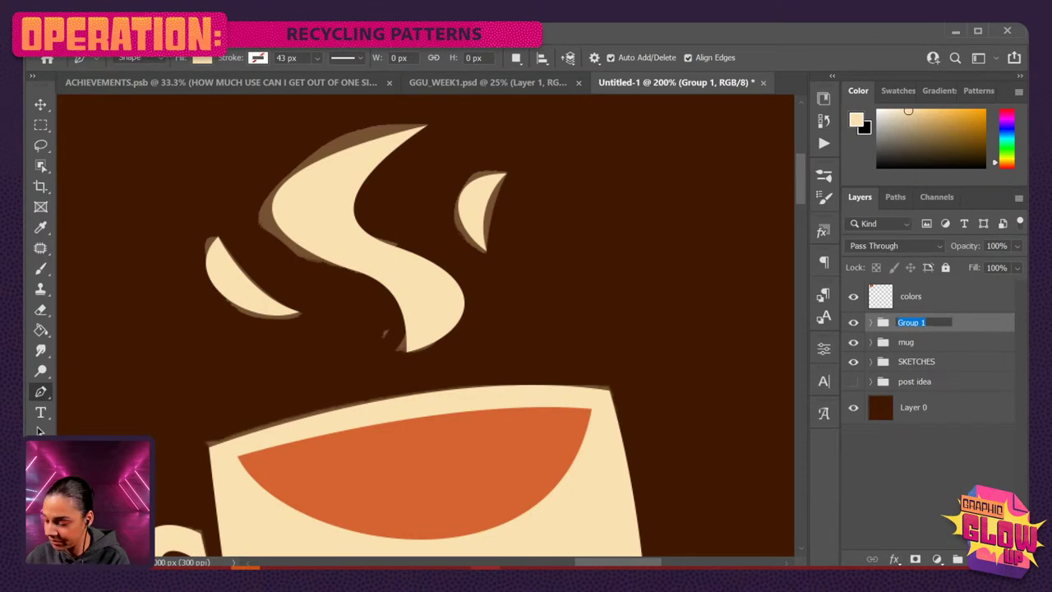
pyautogui.write('steam')
pyautogui.press('Return')
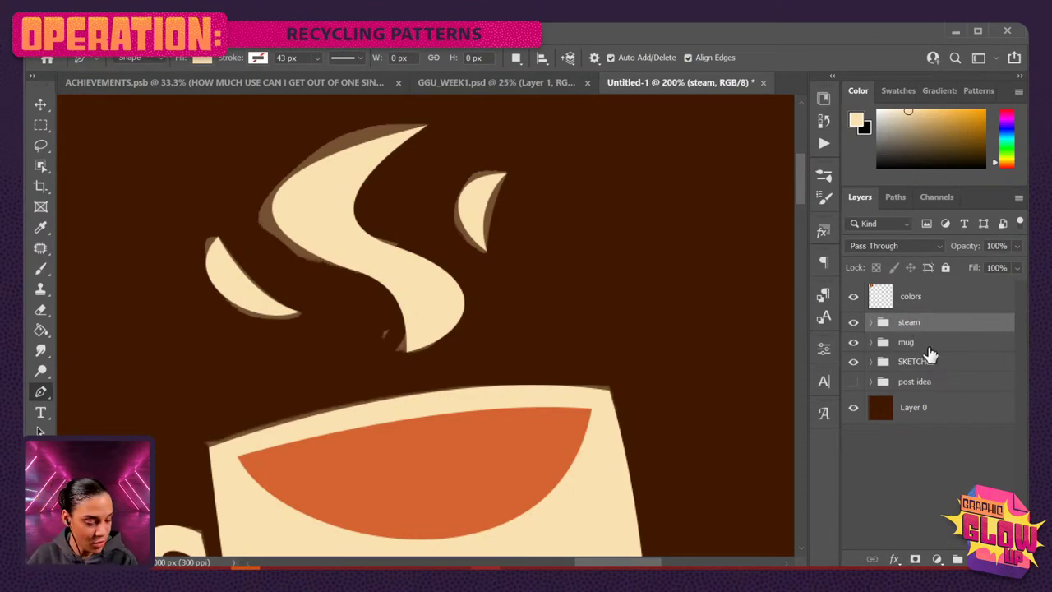
# Add a new layer above the steam group and choose the lacosanostra preset for the Brush tool.
pyautogui.scroll(-3, 599, 307)
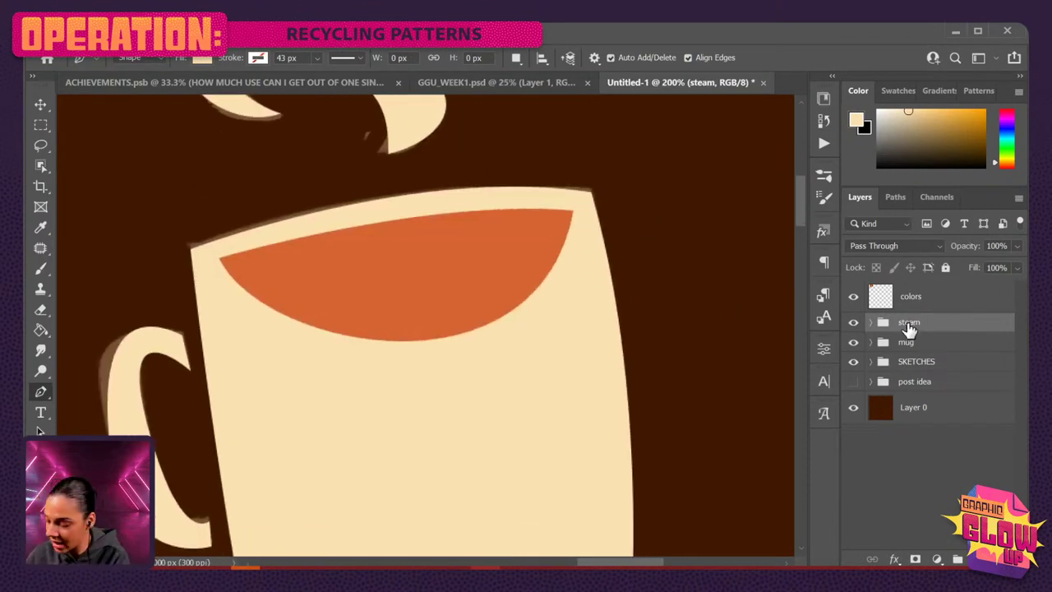
pyautogui.hotkey('ctrl', 'shift', 'alt', 'n')
pyautogui.press('b')
pyautogui.rightClick(482, 207)
pyautogui.rightClick(476, 277)
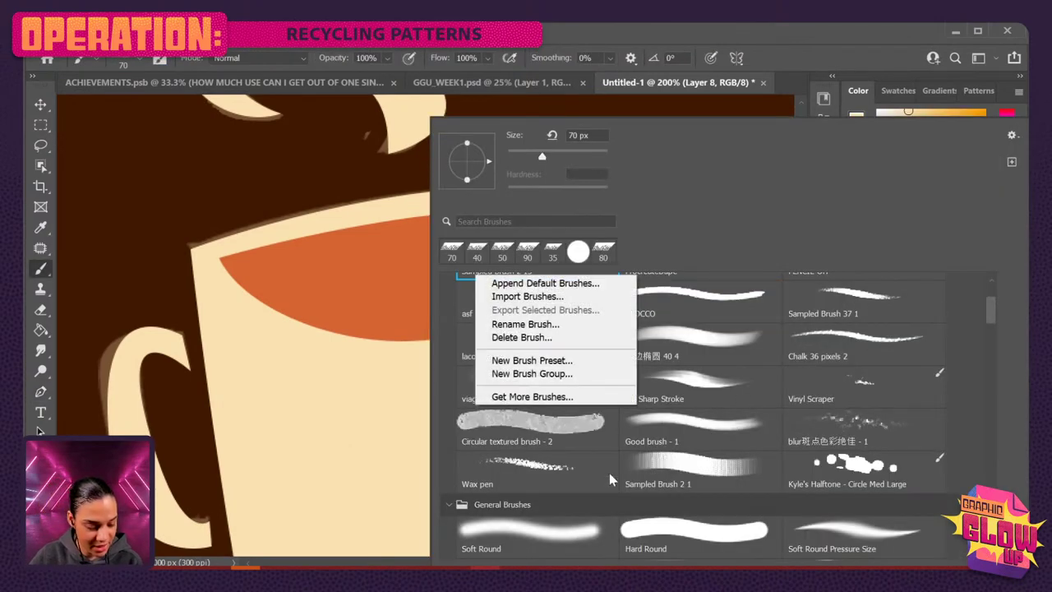
pyautogui.click(891, 212)
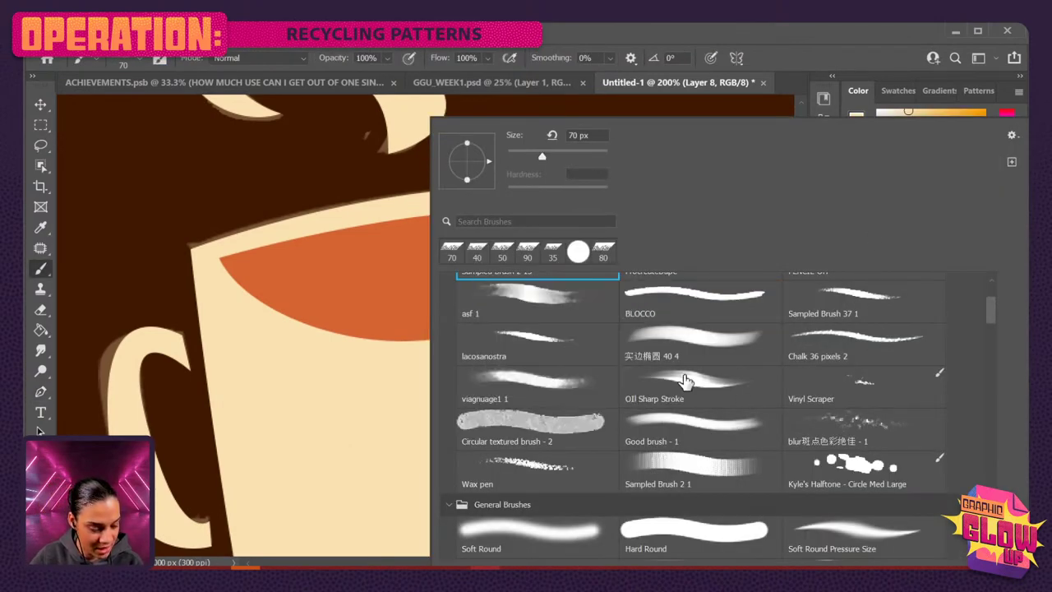
pyautogui.click(552, 344)
pyautogui.click(329, 473)
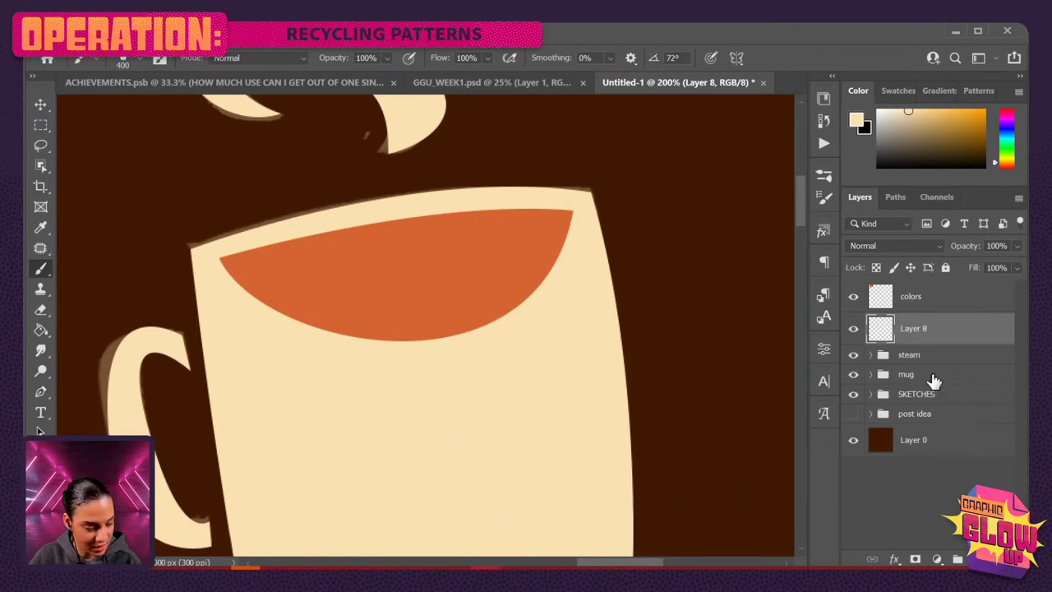
# Sample the dark red from the painted palette swatches as the brush colour.
pyautogui.hotkey('ctrl', '-')
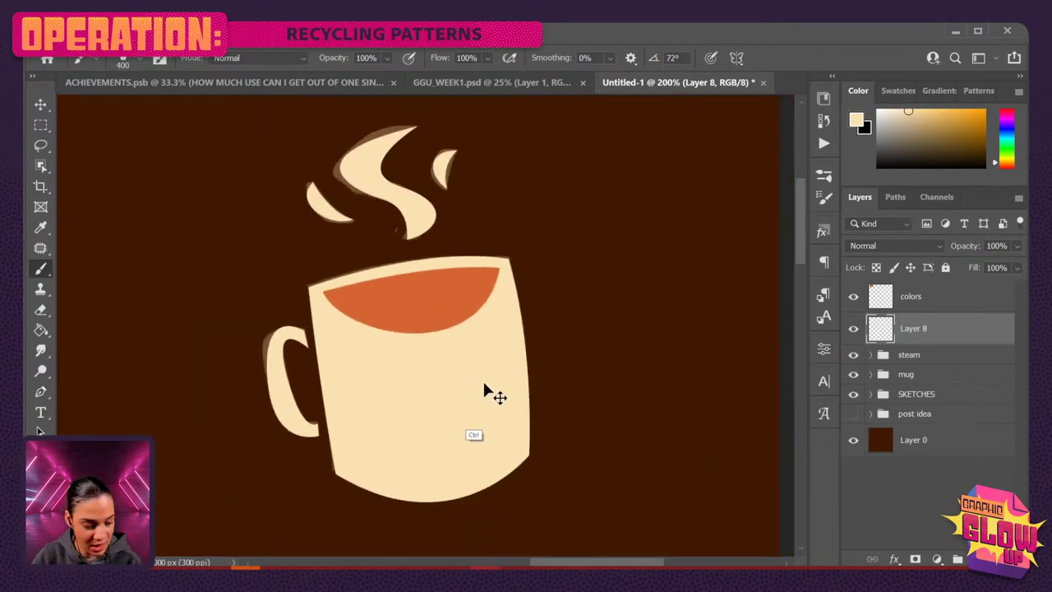
pyautogui.hotkey('ctrl', '-')
pyautogui.hotkey('ctrl', '-')
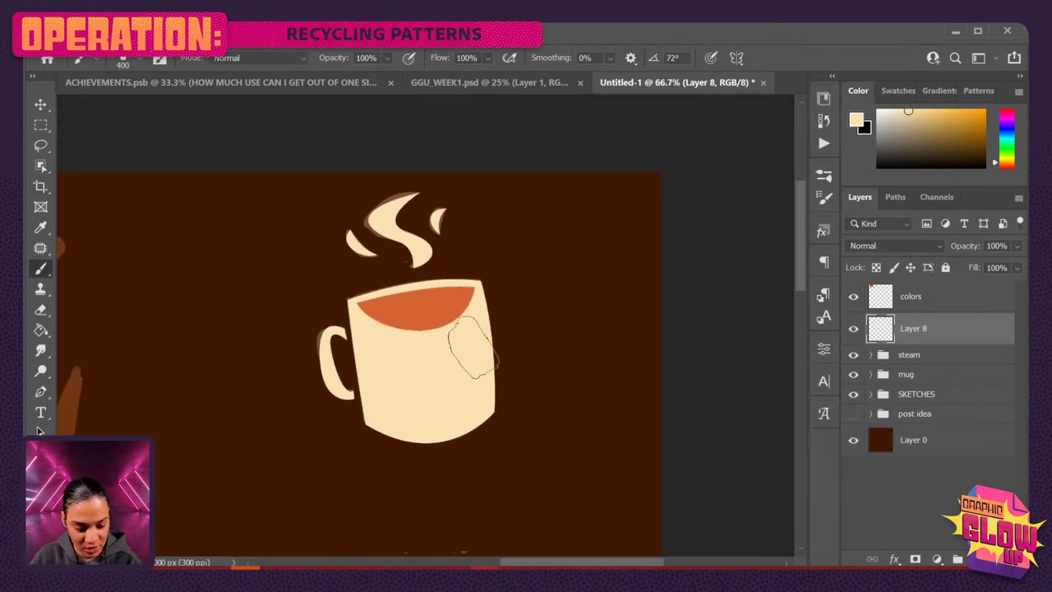
pyautogui.moveTo(325, 362); pyautogui.dragTo(652, 316)
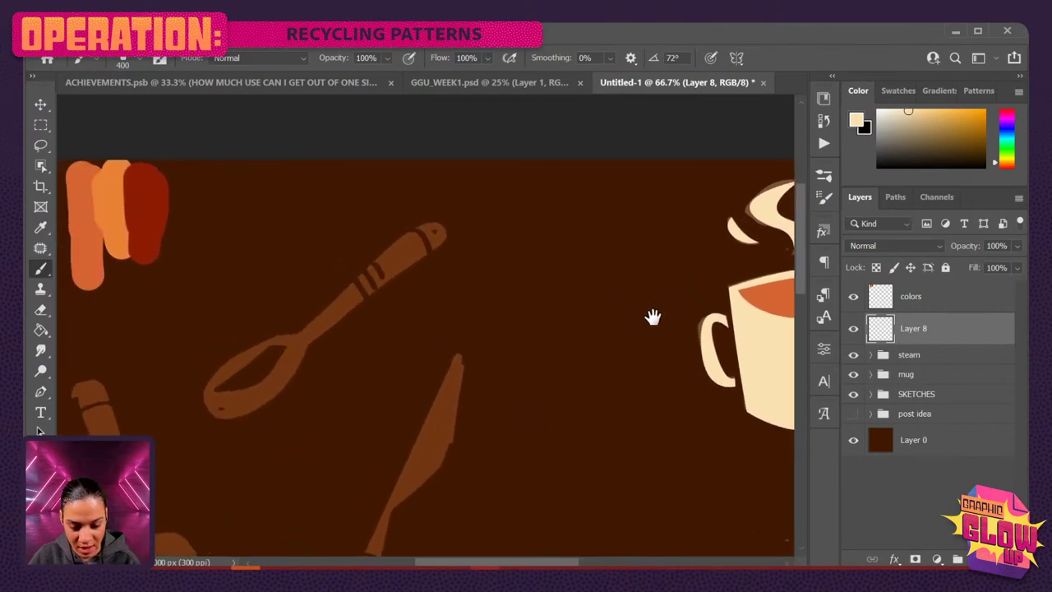
pyautogui.keyDown('alt'); pyautogui.click(148, 207); pyautogui.keyUp('alt')
pyautogui.moveTo(582, 317); pyautogui.dragTo(690, 366)
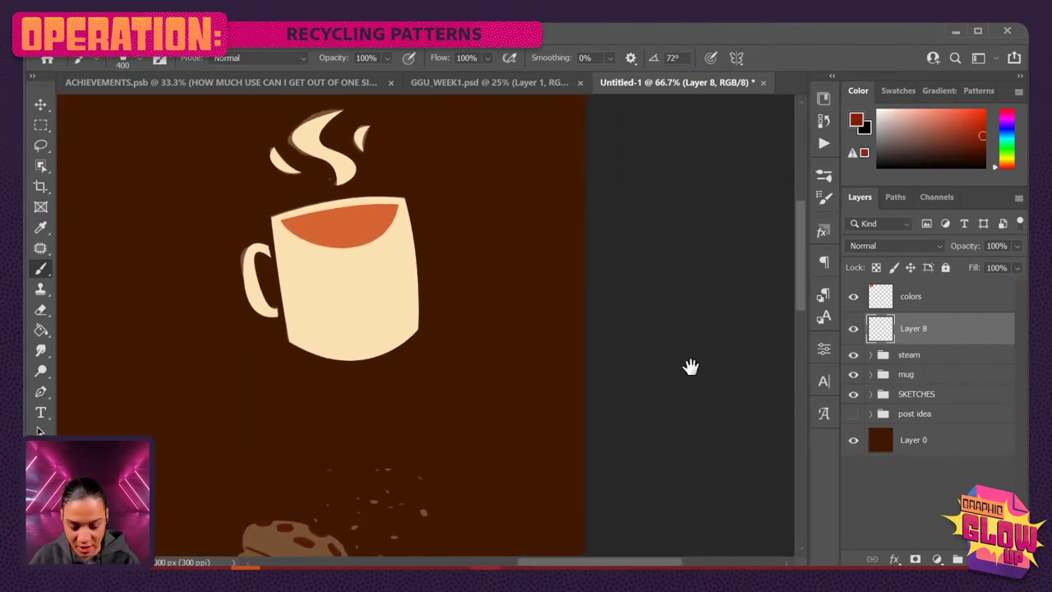
# Reduce the brush to 175 px and paint a dark red C-shaped stroke on the front of the mug.
pyautogui.hotkey('ctrl', '+')
pyautogui.hotkey('ctrl', '+')
pyautogui.press('[')
pyautogui.press('[')
pyautogui.press('[')
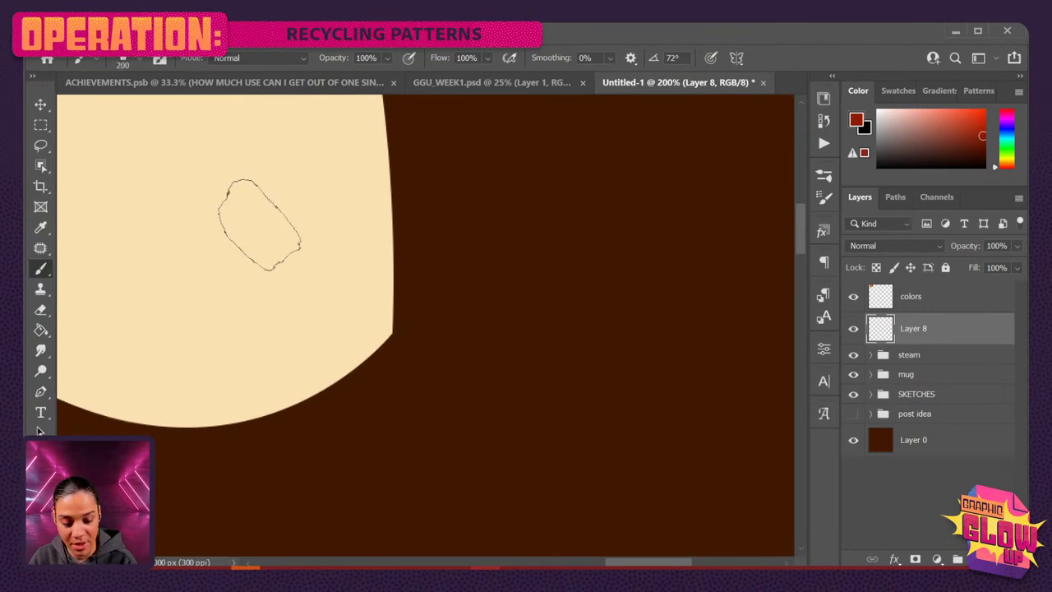
pyautogui.hotkey('ctrl', '-')
pyautogui.moveTo(368, 296)
pyautogui.mouseDown()
pyautogui.moveTo(337, 271)
pyautogui.moveTo(398, 351)
pyautogui.mouseUp()
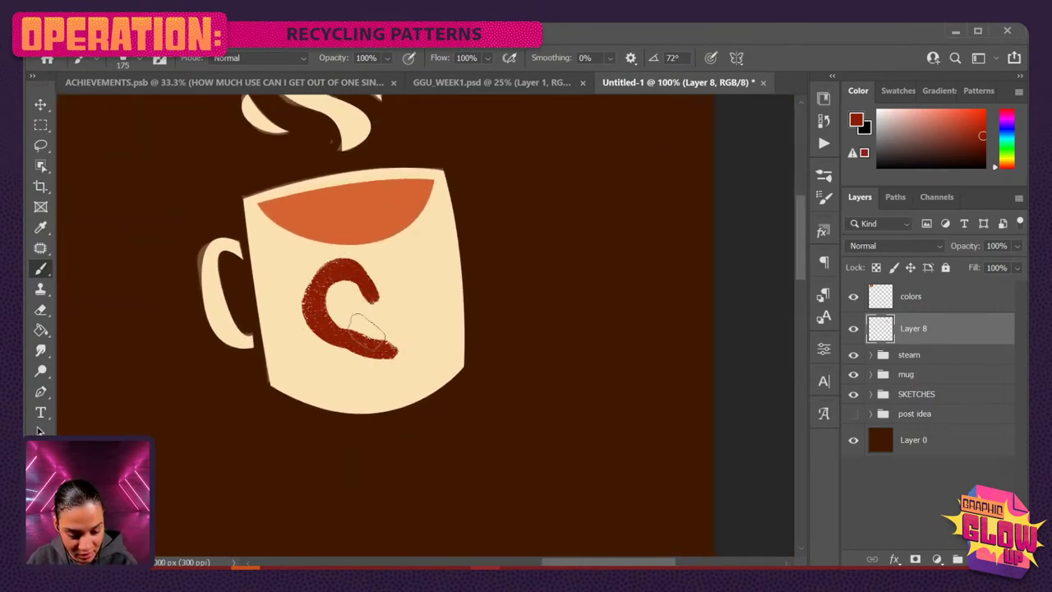
# Complete the dark red stroke on the mug as a solid heart and choose the lacosanostra preset for the Eraser.
pyautogui.moveTo(340, 301)
pyautogui.mouseDown()
pyautogui.moveTo(333, 324)
pyautogui.moveTo(387, 320)
pyautogui.moveTo(396, 280)
pyautogui.moveTo(411, 296)
pyautogui.moveTo(396, 331)
pyautogui.moveTo(365, 296)
pyautogui.mouseUp()
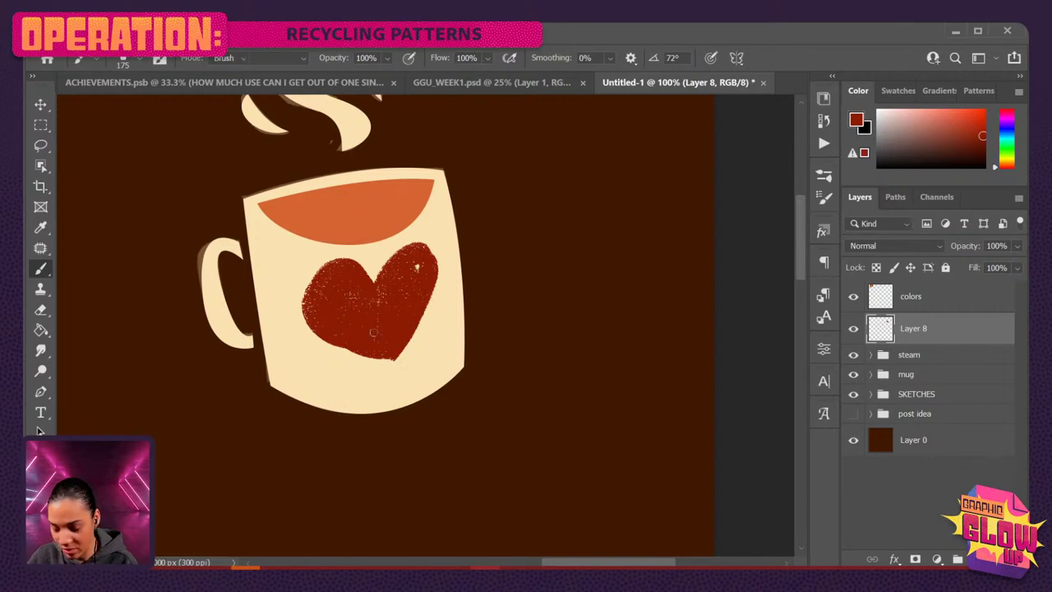
pyautogui.press('e')
pyautogui.rightClick(364, 290)
pyautogui.click(444, 341)
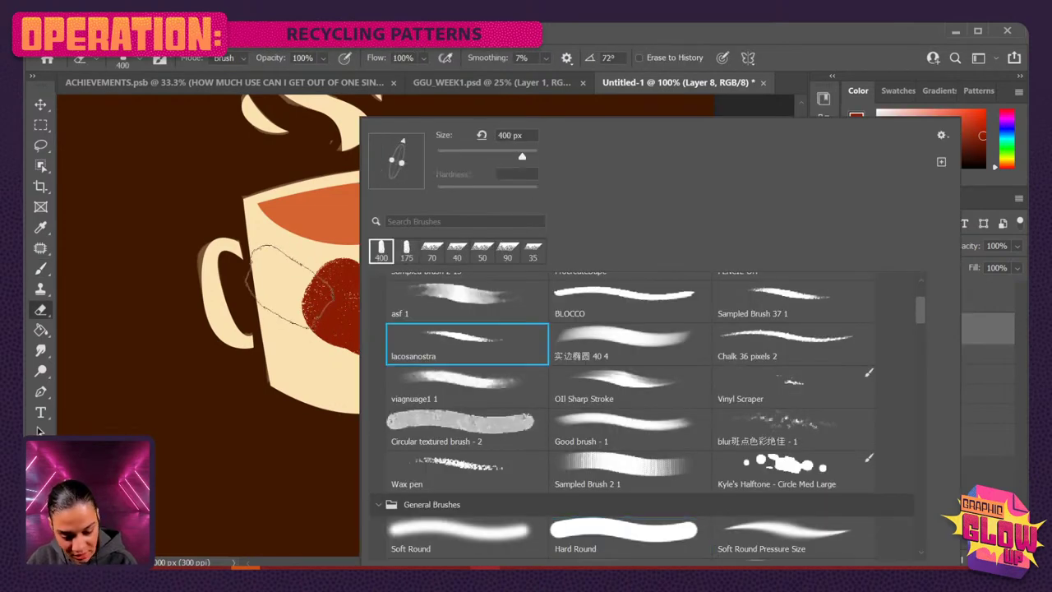
# Reduce the eraser to 80 px and trim the heart's left and lower edges into a cleaner, pointed outline.
pyautogui.press('Return')
pyautogui.press('[')
pyautogui.press('[')
pyautogui.press('[')
pyautogui.press('[')
pyautogui.press('[')
pyautogui.press('[')
pyautogui.press('[')
pyautogui.press('[')
pyautogui.press('[')
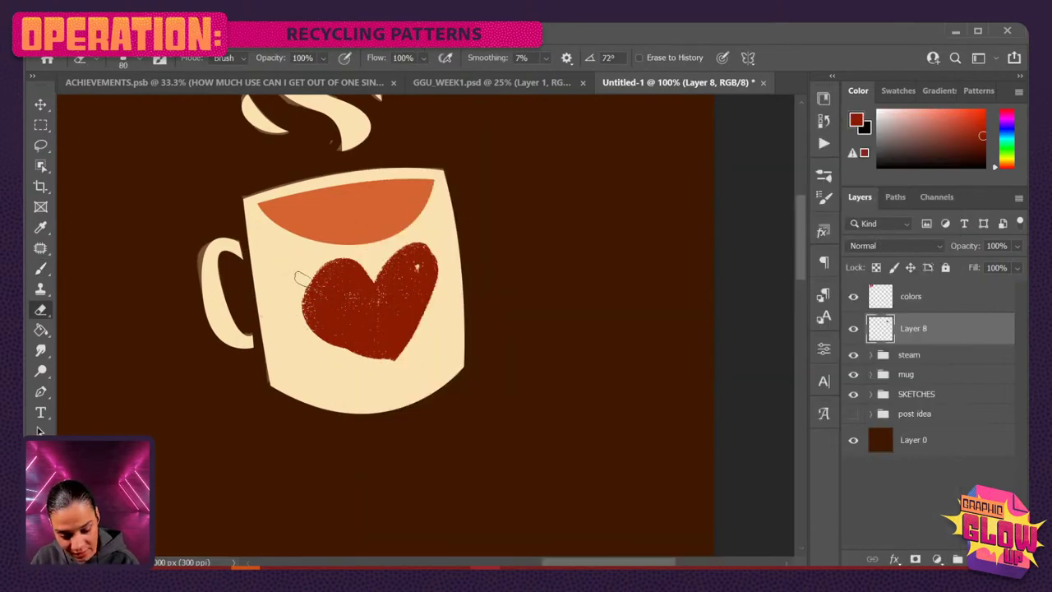
pyautogui.moveTo(296, 294); pyautogui.dragTo(380, 350)
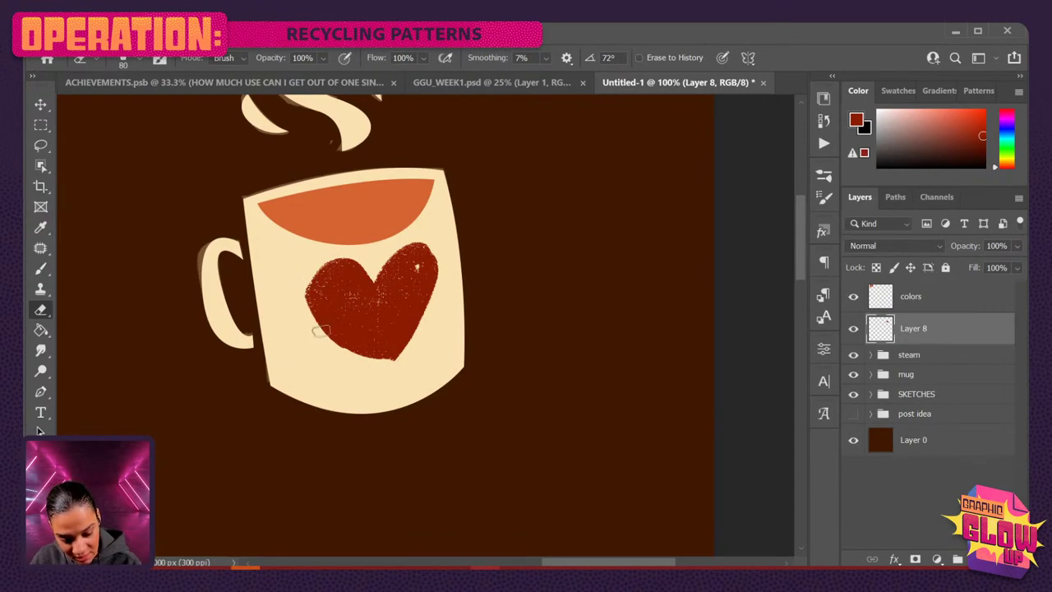
pyautogui.moveTo(321, 331); pyautogui.dragTo(396, 357)
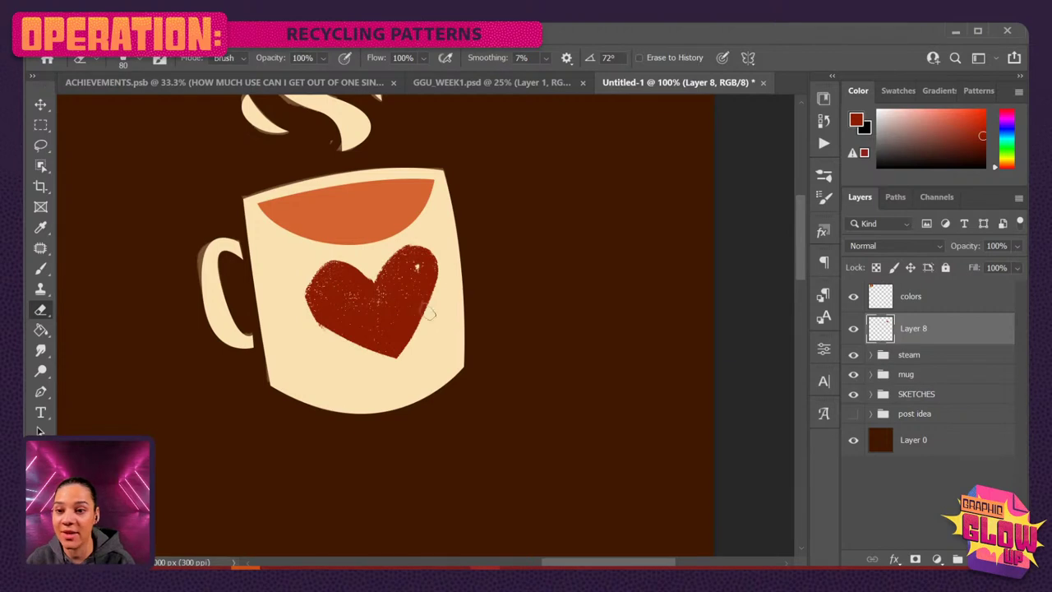
# Brush over the gap in the heart's right lobe, then scale the heart to 85.17% and recentre it on the mug.
pyautogui.press('b')
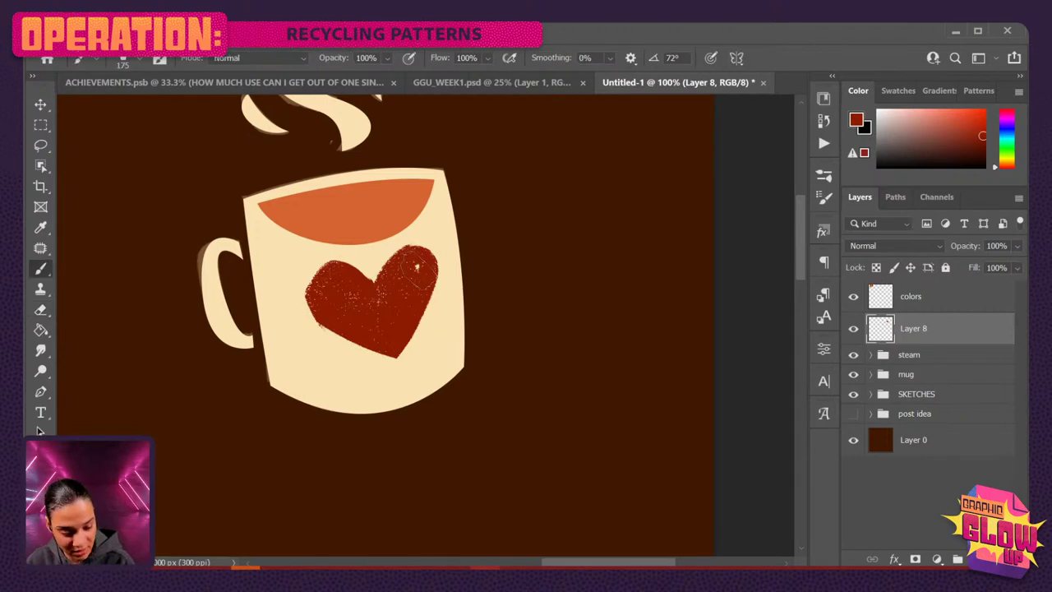
pyautogui.moveTo(425, 270)
pyautogui.mouseDown()
pyautogui.moveTo(386, 337)
pyautogui.moveTo(443, 276)
pyautogui.moveTo(429, 273)
pyautogui.moveTo(380, 366)
pyautogui.moveTo(431, 284)
pyautogui.moveTo(426, 328)
pyautogui.mouseUp()
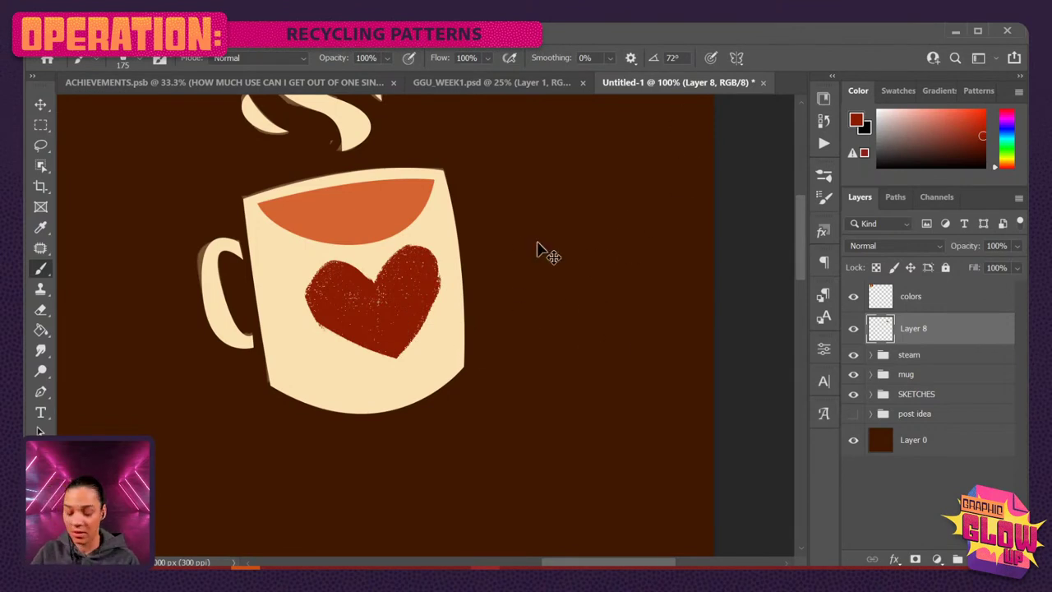
pyautogui.hotkey('ctrl', 't')
pyautogui.moveTo(444, 238); pyautogui.dragTo(425, 260)
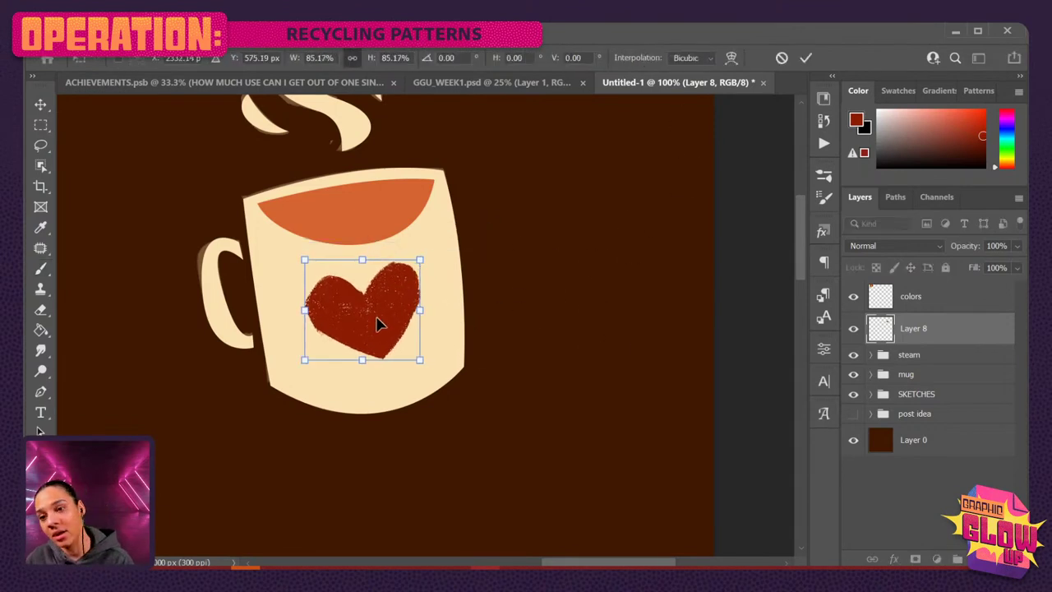
pyautogui.moveTo(378, 321); pyautogui.dragTo(384, 320)
pyautogui.press('Return')
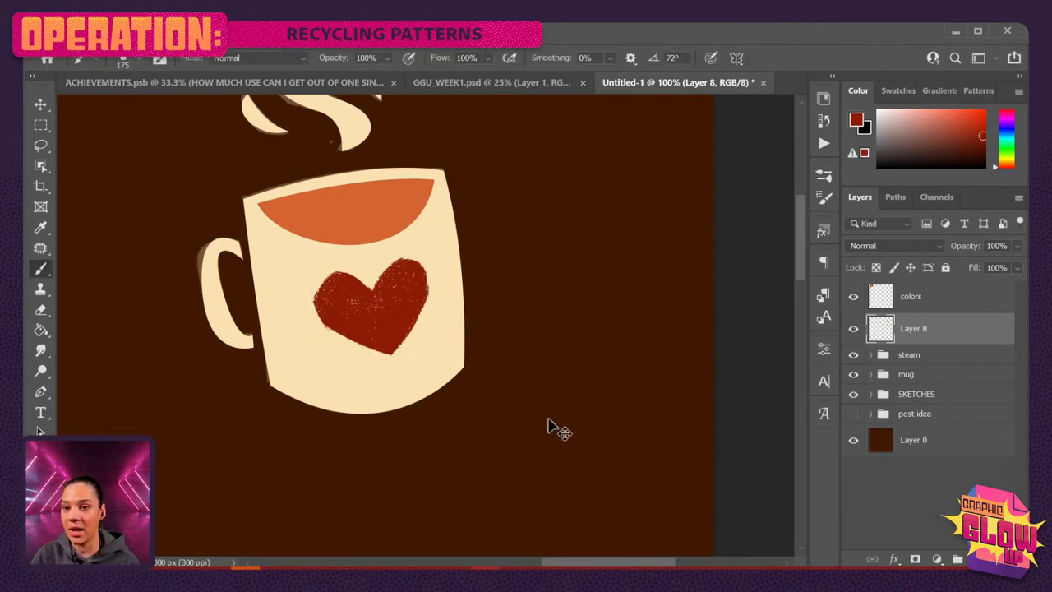
# Group the heart layer with the steam and mug groups and name the new group latte.
pyautogui.hotkey('ctrl', '-')
pyautogui.hotkey('ctrl', '-')
pyautogui.hotkey('ctrl', '+')
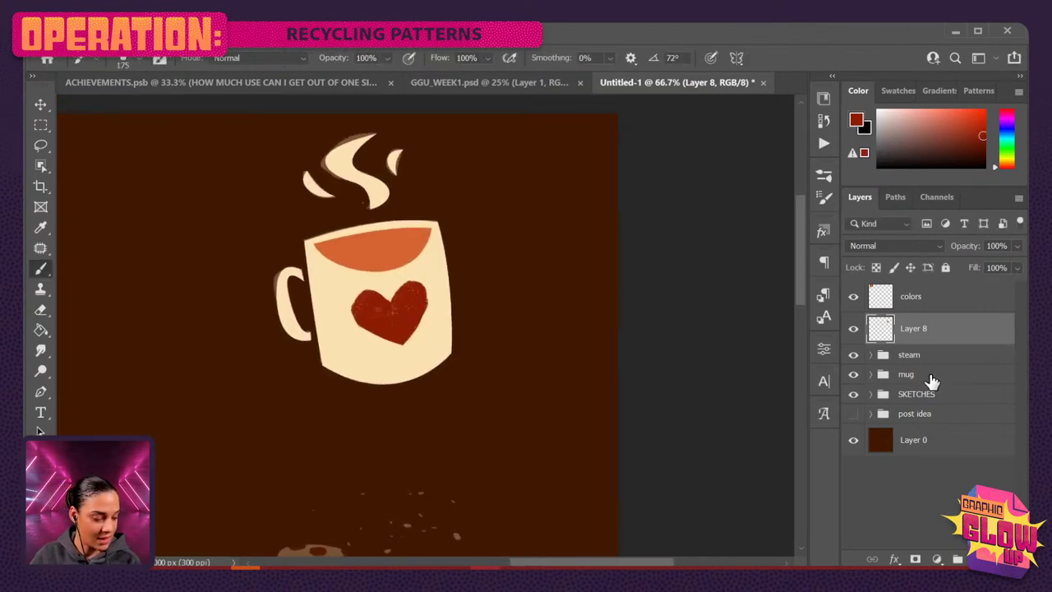
pyautogui.keyDown('shift'); pyautogui.click(929, 377); pyautogui.keyUp('shift')
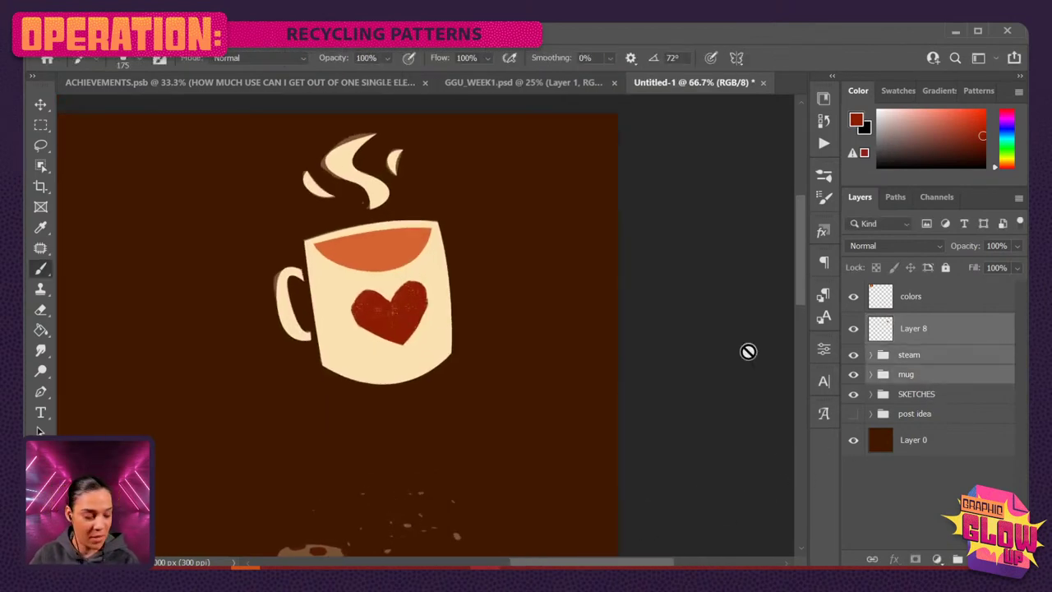
pyautogui.hotkey('ctrl', 'g')
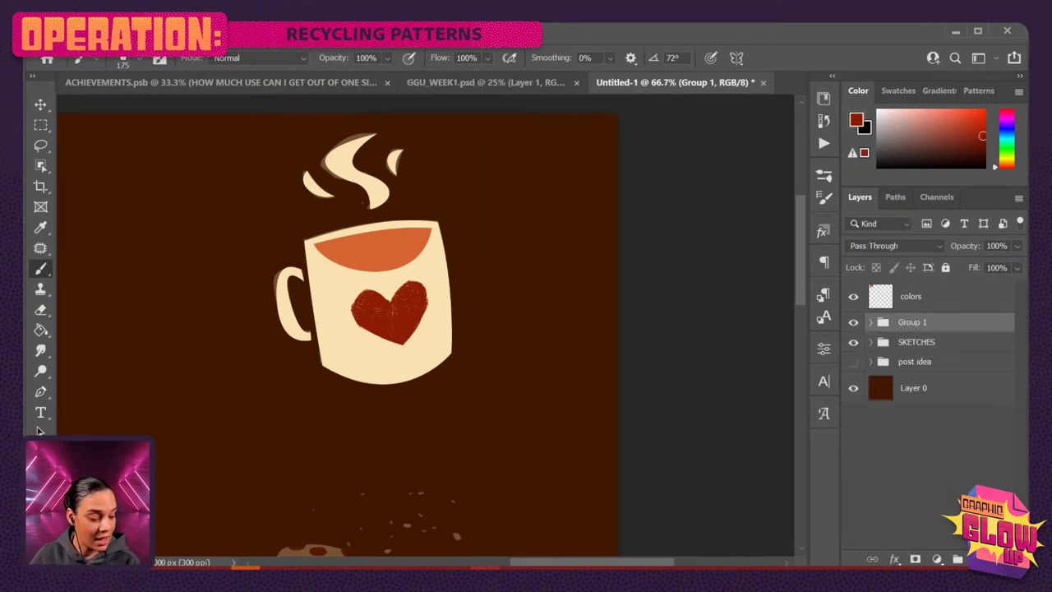
pyautogui.doubleClick(910, 324)
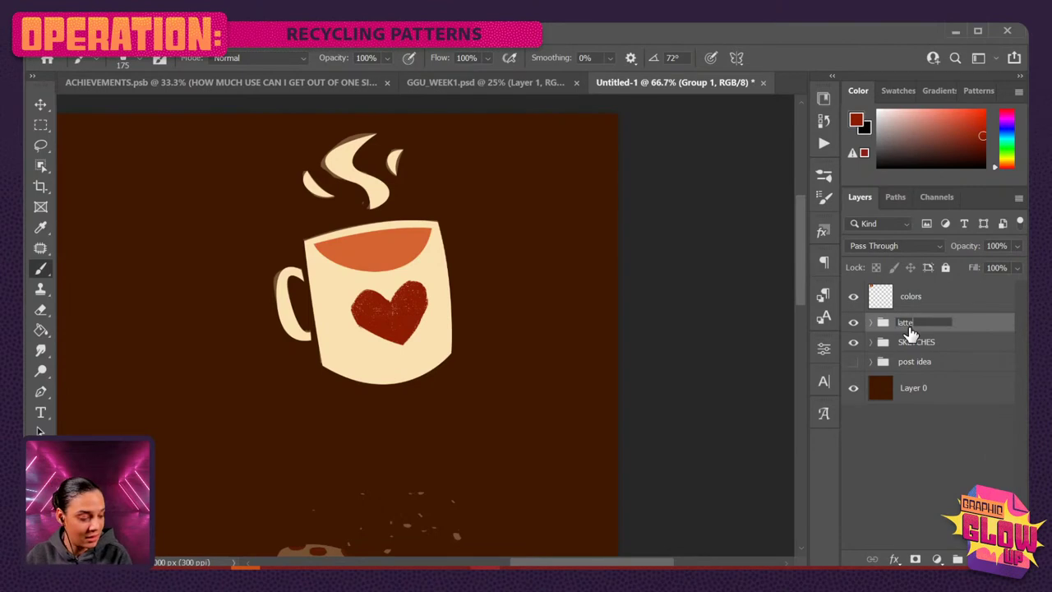
pyautogui.press('Return')
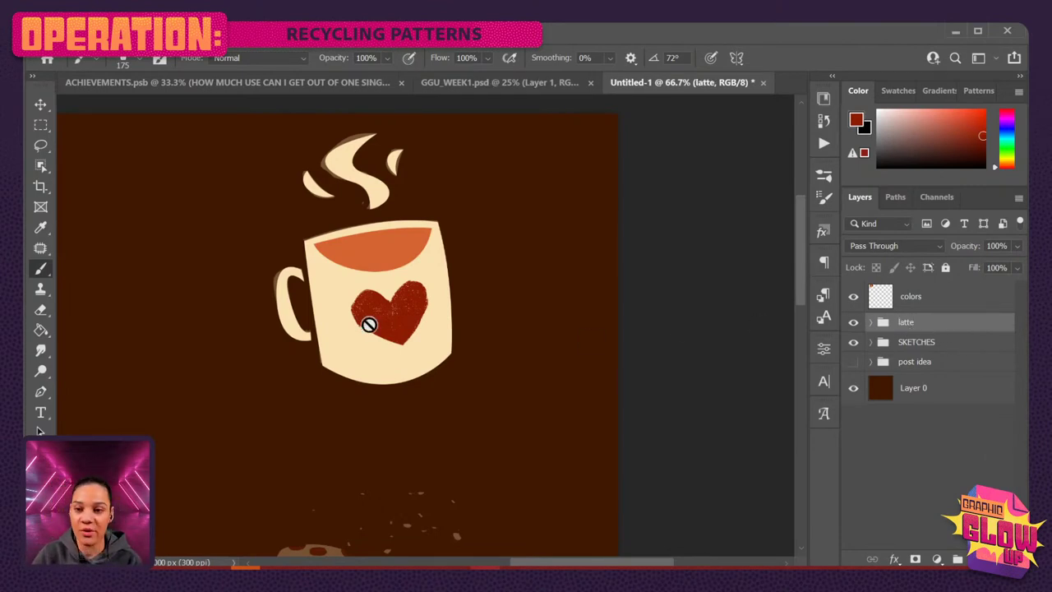
# Select the heart layer inside the latte group and sample the mug's cream colour for a 60 px brush.
pyautogui.scroll(1, 436, 316)
pyautogui.scroll(1, 444, 311)
pyautogui.click(871, 321)
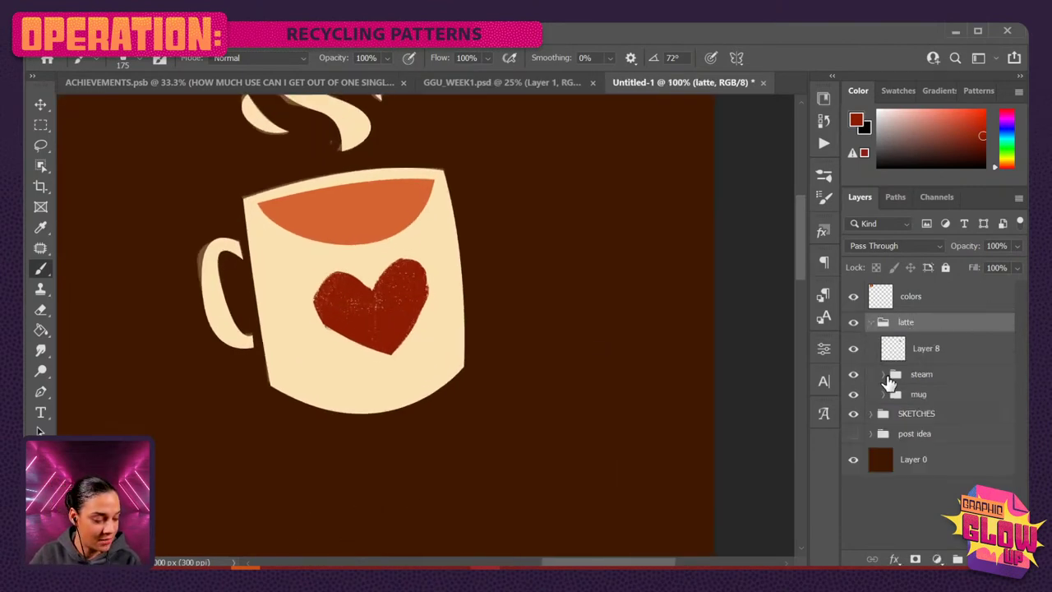
pyautogui.click(937, 352)
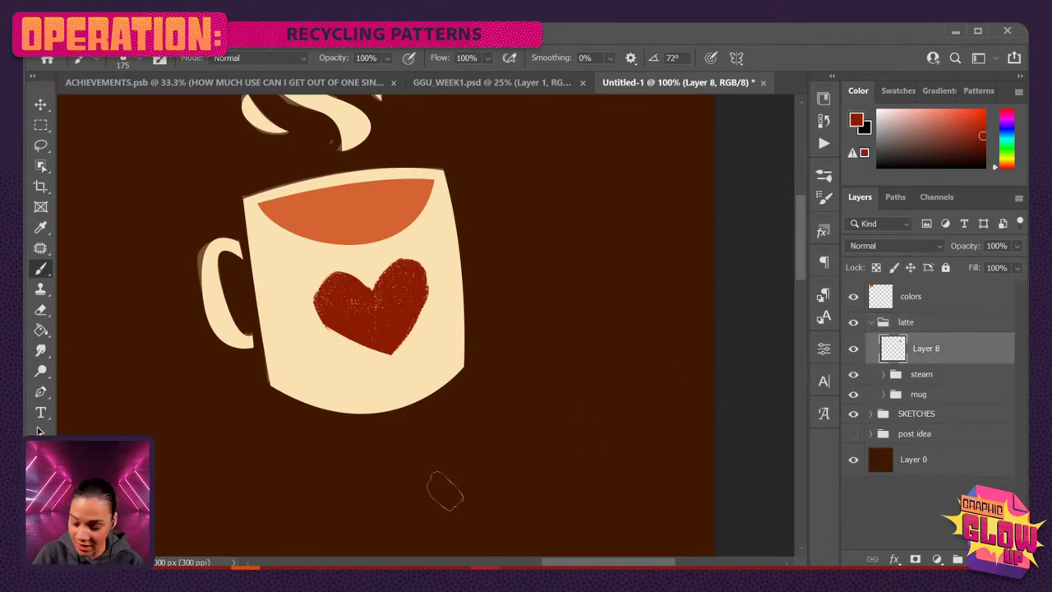
pyautogui.keyDown('alt'); pyautogui.click(437, 239); pyautogui.keyUp('alt')
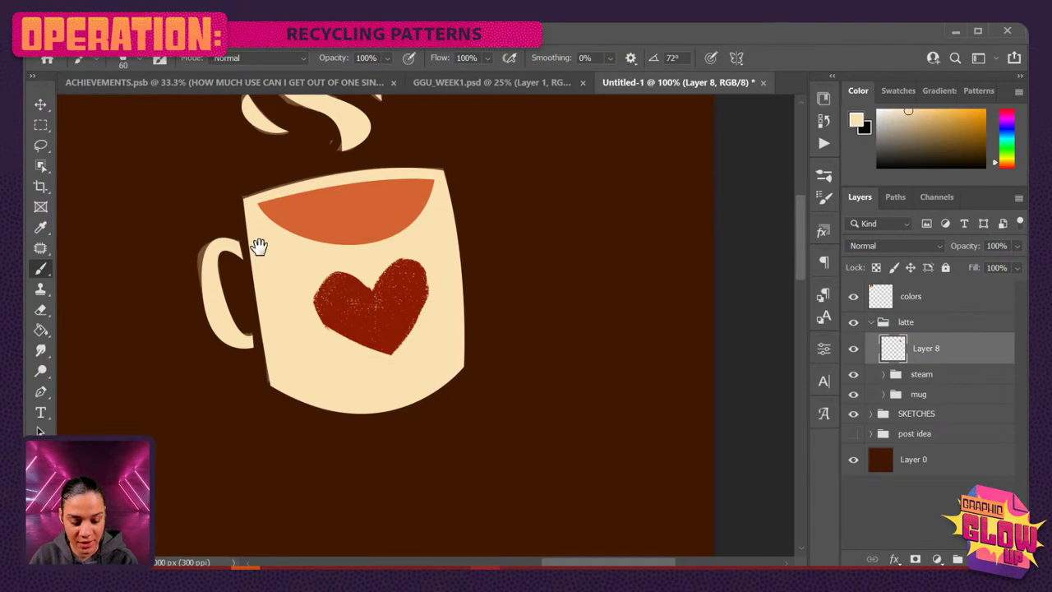
# Sample the orange from the painted palette swatches as the brush colour.
pyautogui.moveTo(259, 246); pyautogui.dragTo(634, 371)
pyautogui.hotkey('ctrl', '-')
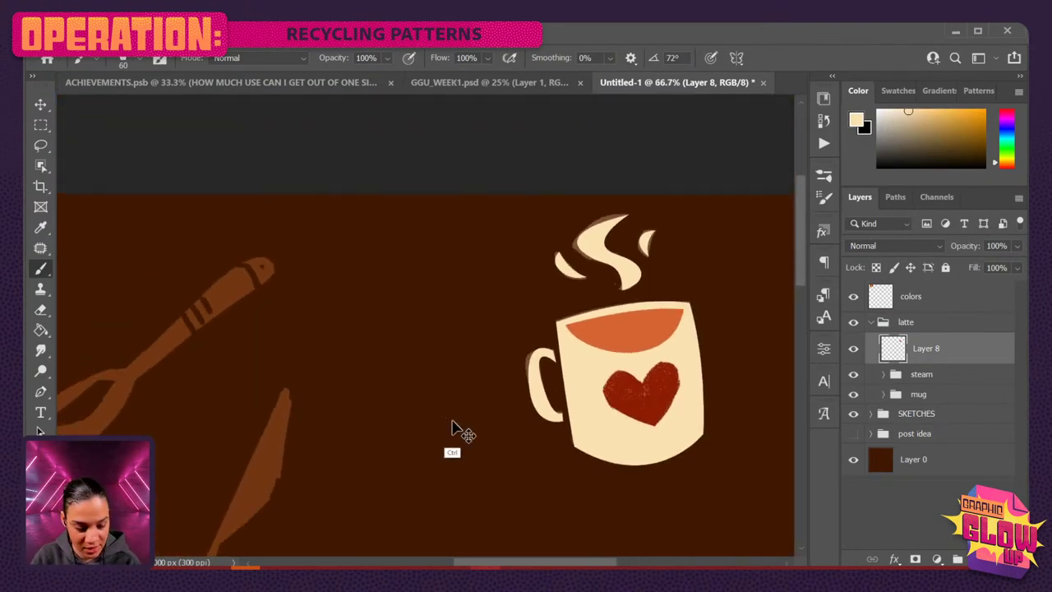
pyautogui.hotkey('ctrl', '-')
pyautogui.hscroll(-3, 320, 294)
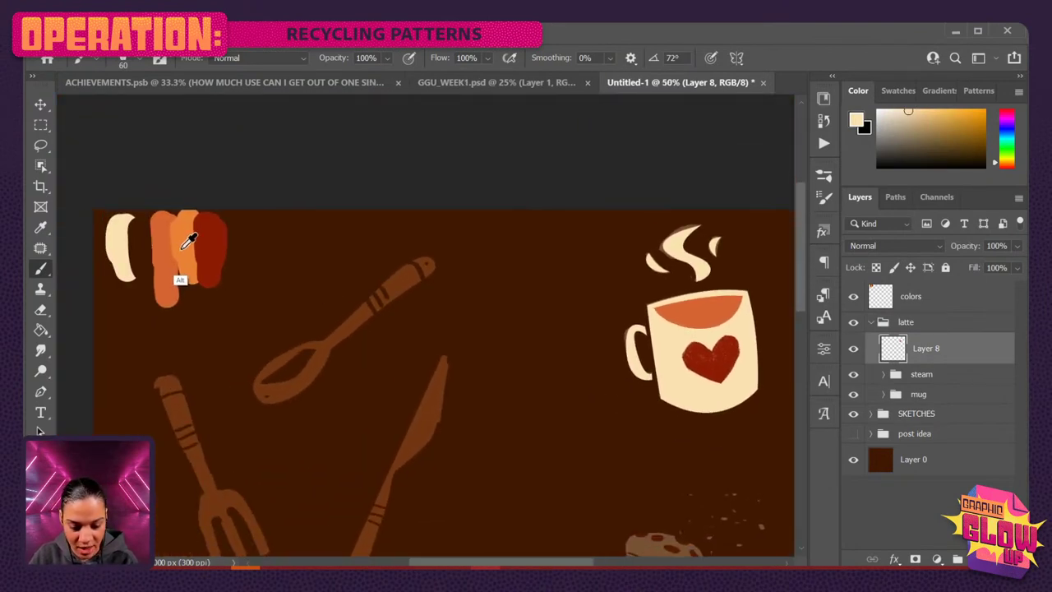
pyautogui.keyDown('alt'); pyautogui.click(187, 240); pyautogui.keyUp('alt')
pyautogui.hscroll(5, 598, 301)
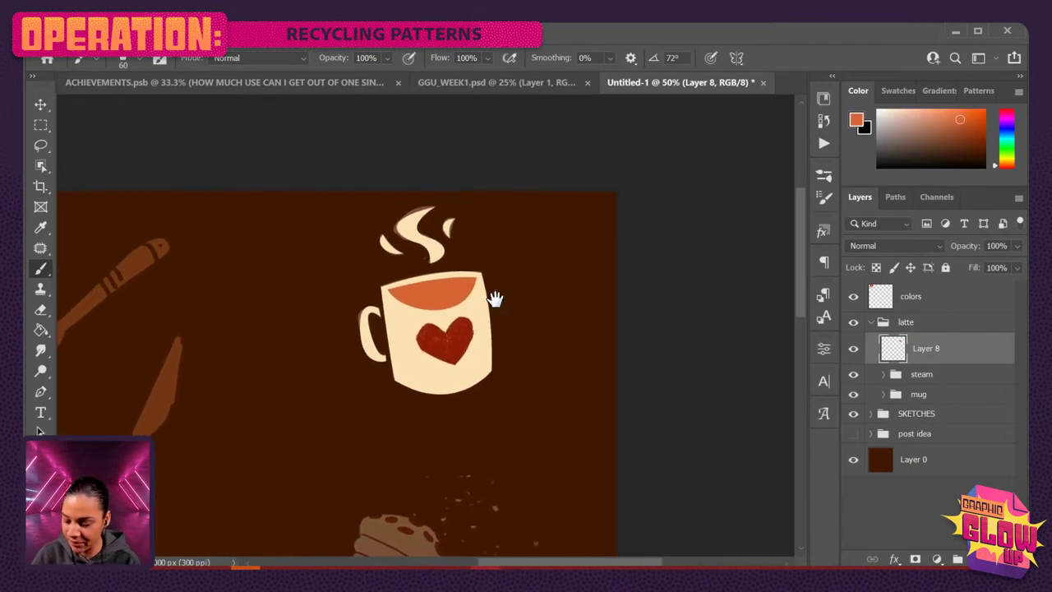
pyautogui.hotkey('ctrl', '+')
pyautogui.hotkey('ctrl', '+')
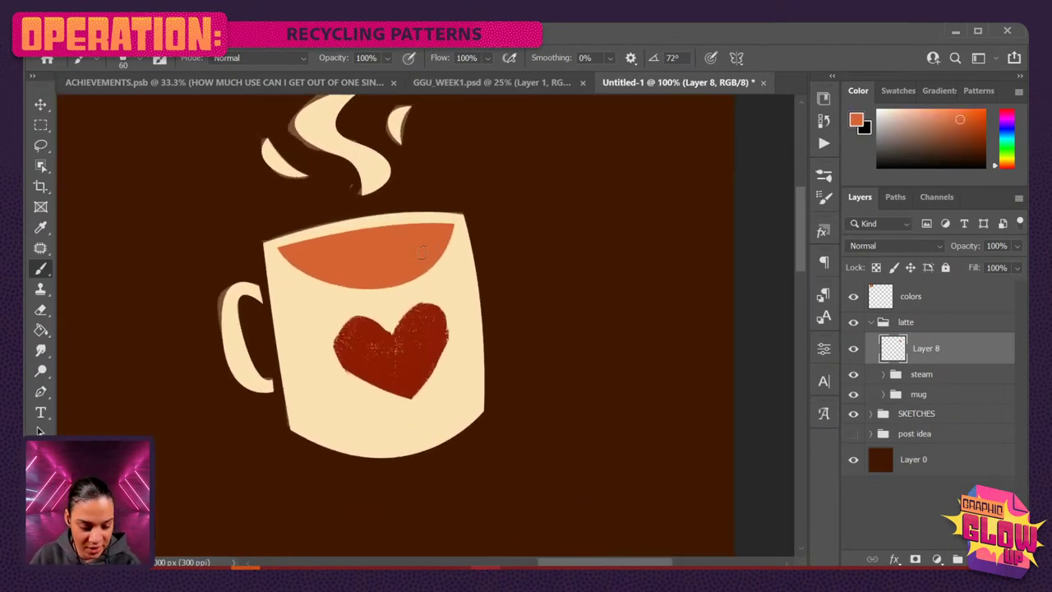
# Add a new layer above the coffee shape, Shape 2, in the mug group and clip it to that shape.
pyautogui.click(885, 395)
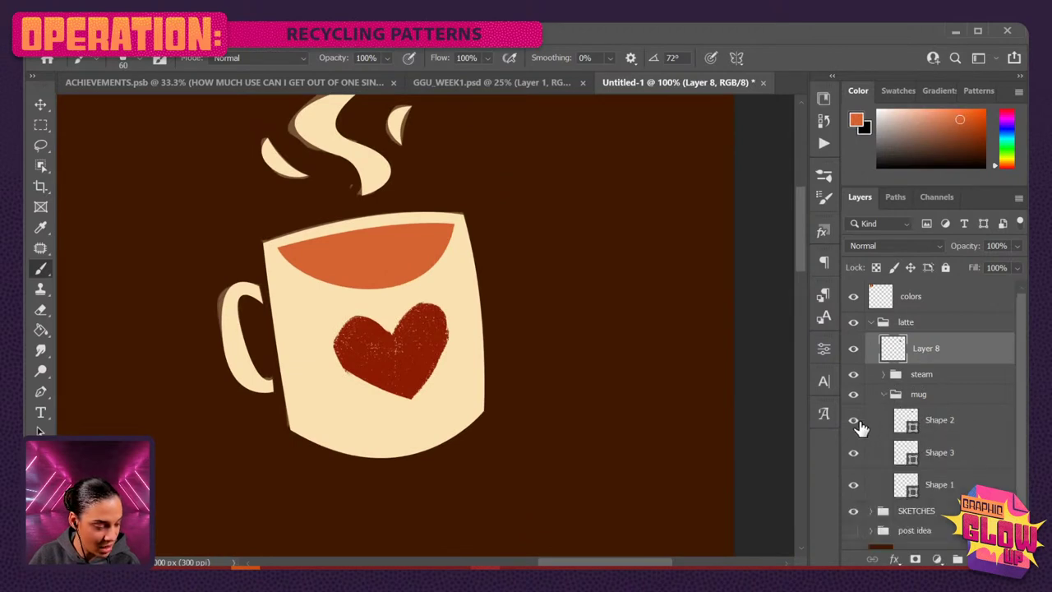
pyautogui.click(855, 423)
pyautogui.click(856, 425)
pyautogui.click(975, 428)
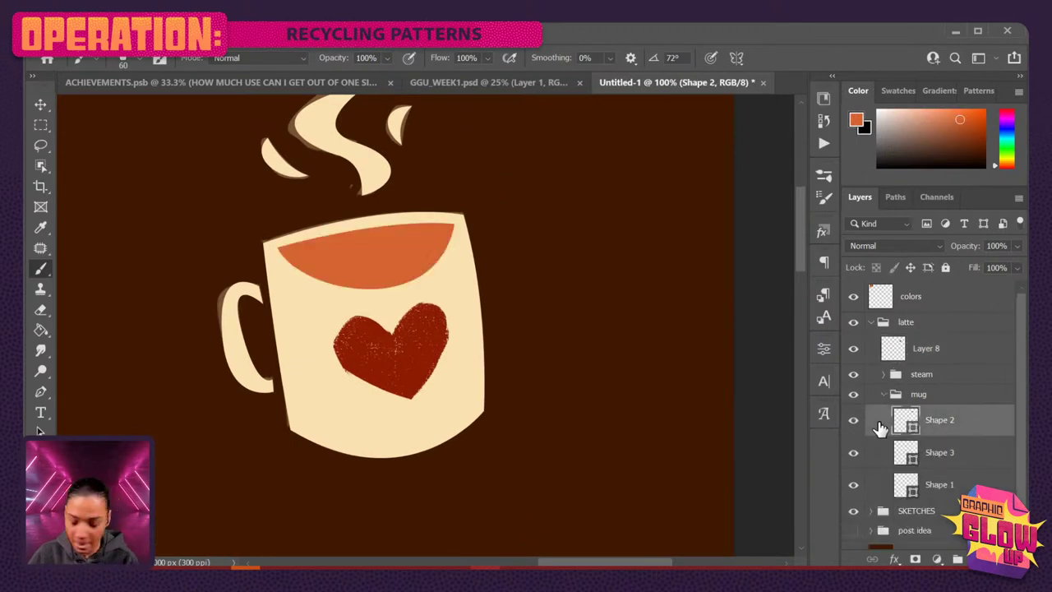
pyautogui.hotkey('ctrl', 'shift', 'alt', 'n')
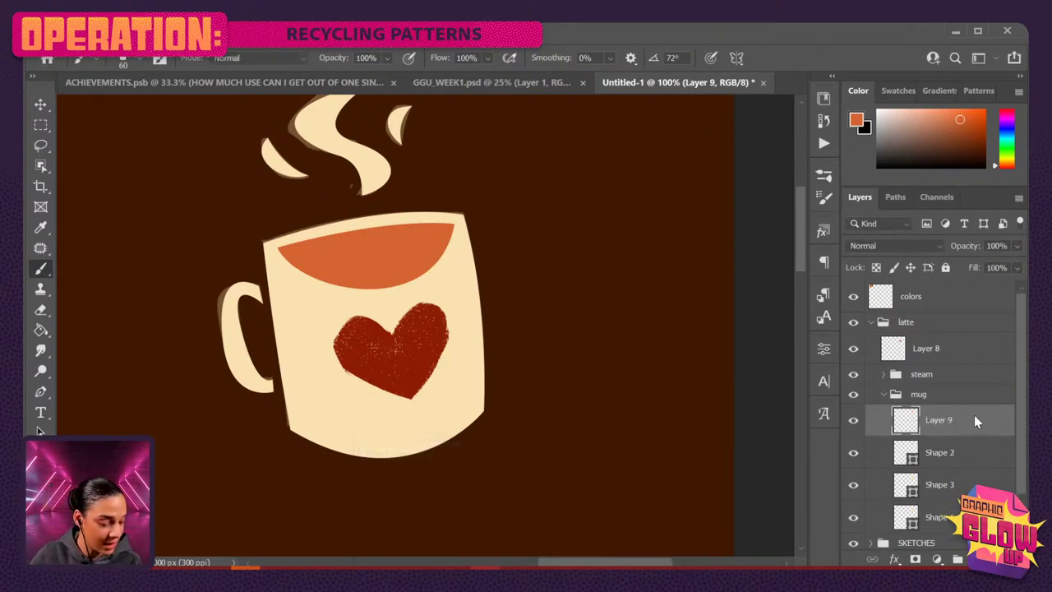
pyautogui.rightClick(974, 415)
pyautogui.click(850, 373)
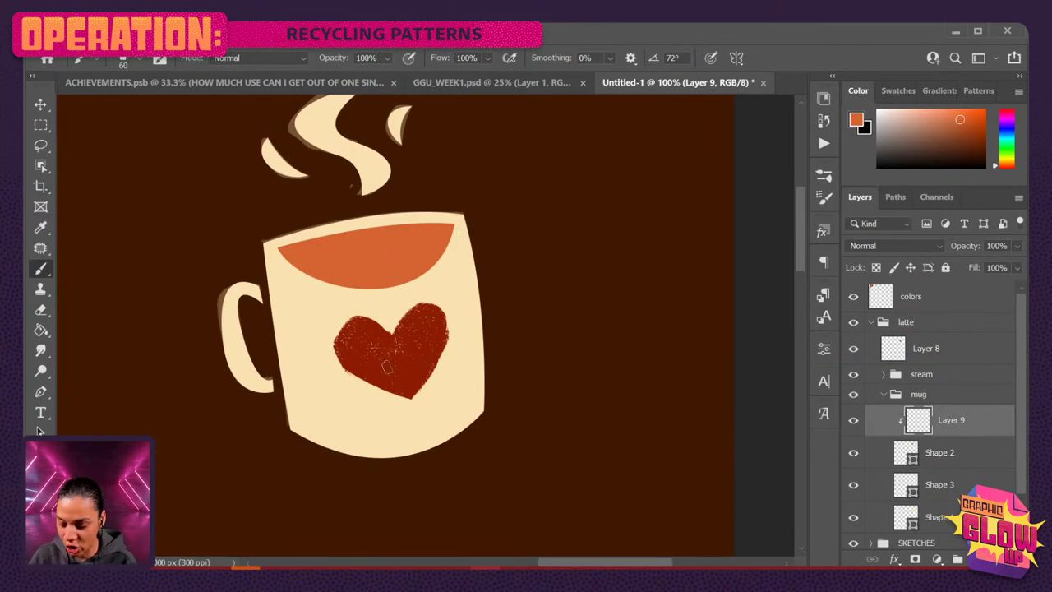
# Pick the lighter orange from the ggu_colors_week1 palette in the GRAPHIC GLOW UP library as the brush colour.
pyautogui.hotkey('ctrl', '-')
pyautogui.click(824, 99)
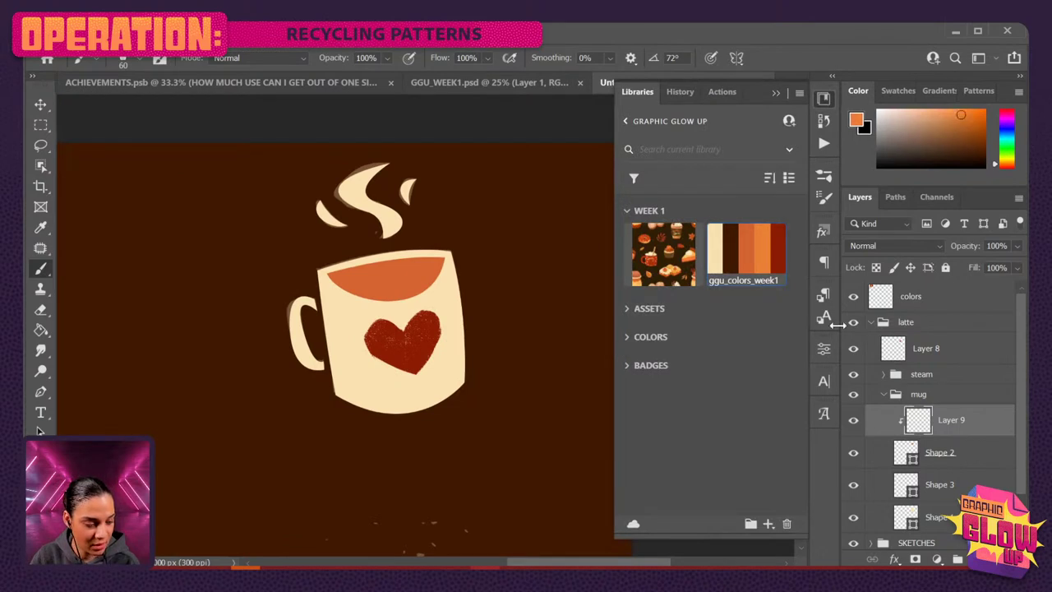
pyautogui.click(824, 99)
pyautogui.hotkey('ctrl', '+')
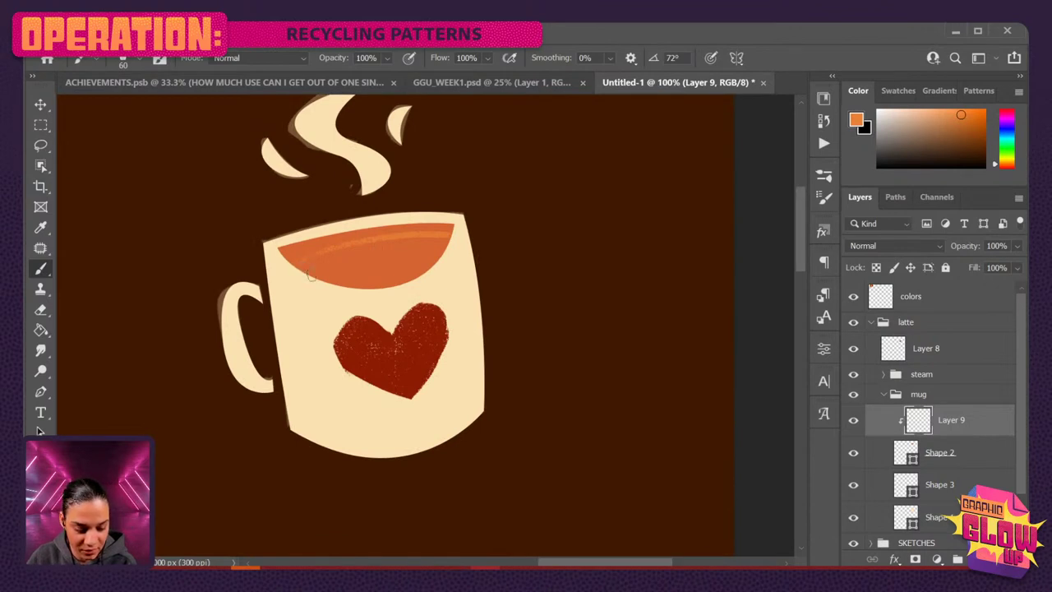
# Paint lighter orange swirl strokes across the coffee surface on the clipped layer.
pyautogui.moveTo(311, 277); pyautogui.dragTo(330, 263)
pyautogui.hotkey('ctrl', '-')
pyautogui.hotkey('ctrl', '-')
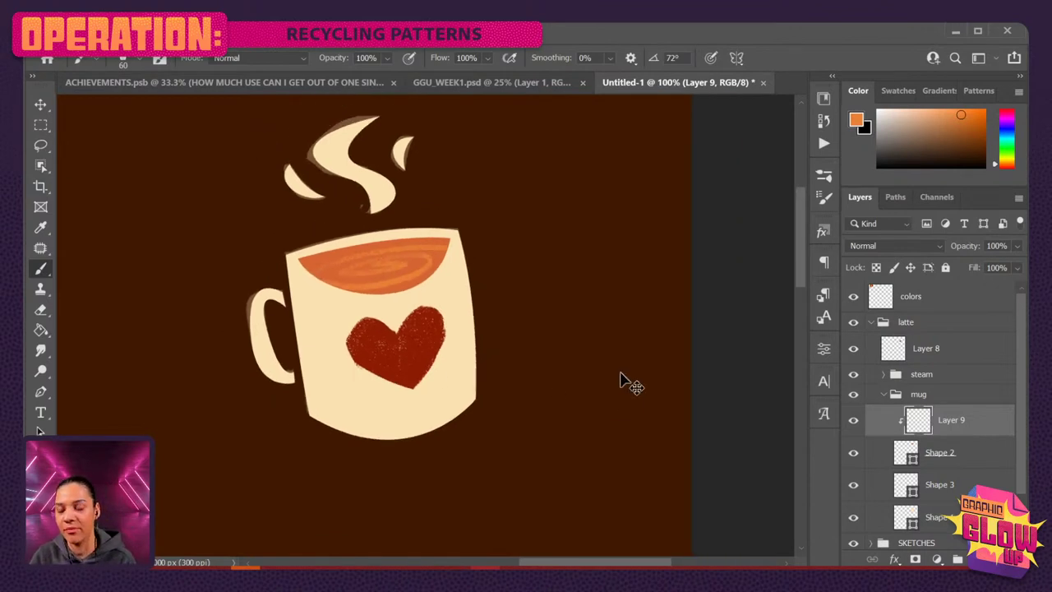
pyautogui.hotkey('ctrl', '+')
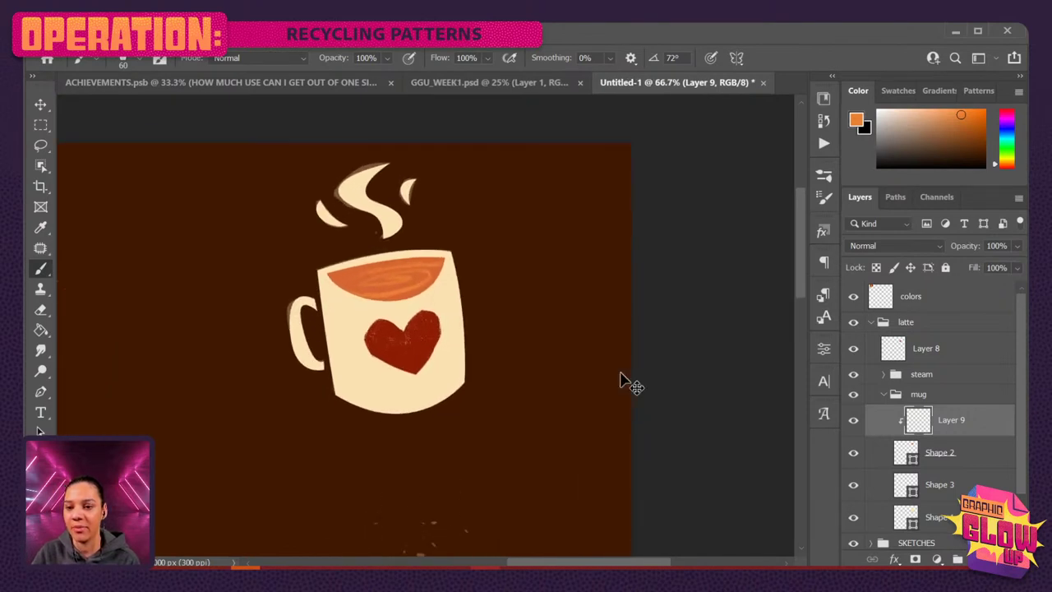
pyautogui.hotkey('ctrl', '-')
pyautogui.hotkey('ctrl', '+')
pyautogui.hotkey('ctrl', '+')
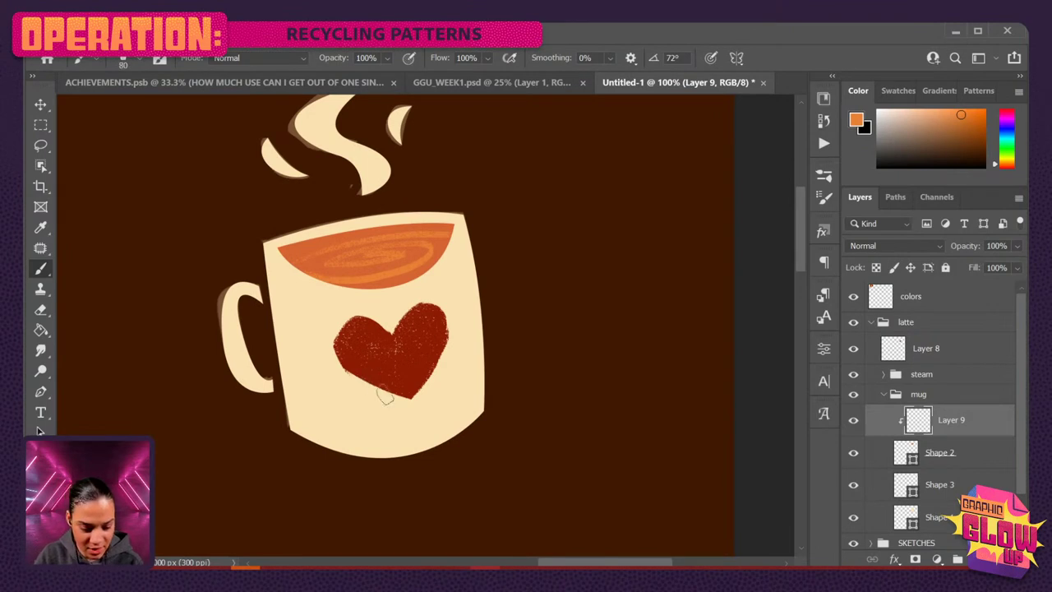
# Enlarge the brush to 400 px.
pyautogui.press(']')
pyautogui.press(']')
pyautogui.press(']')
pyautogui.press(']')
pyautogui.press(']')
pyautogui.press(']')
pyautogui.press(']')
pyautogui.press(']')
pyautogui.press(']')
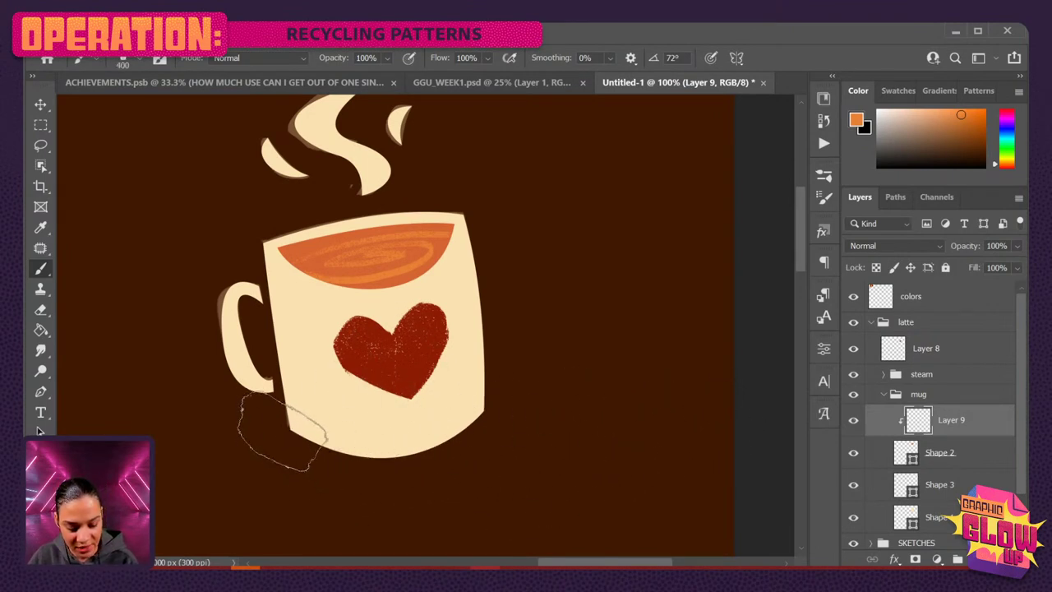
# Group the Shape 3 and Shape 1 layers of the mug and add a new layer above that group.
pyautogui.click(854, 517)
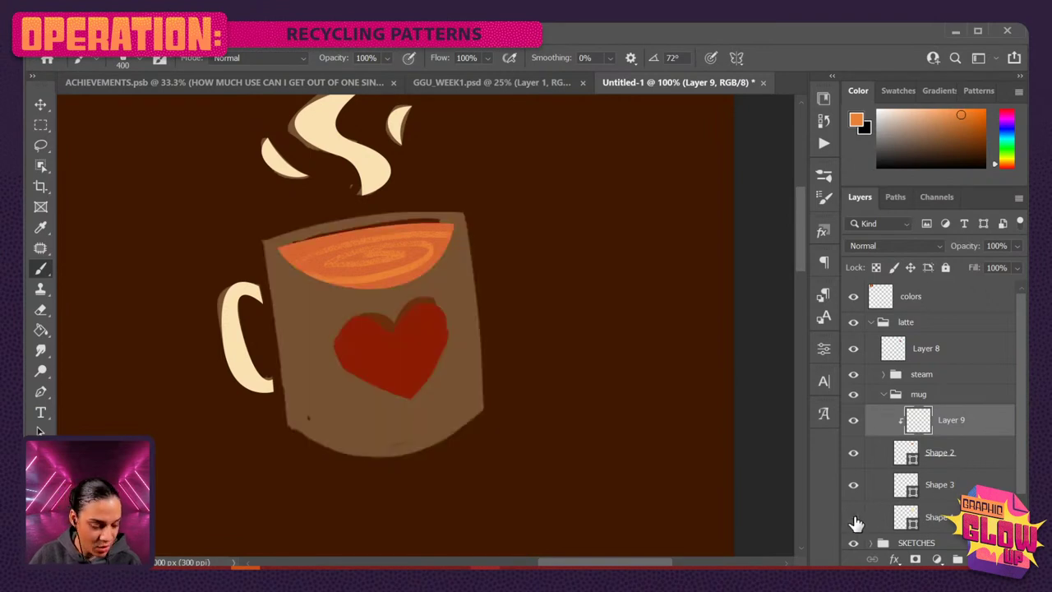
pyautogui.click(854, 518)
pyautogui.click(946, 486)
pyautogui.keyDown('shift'); pyautogui.click(933, 517); pyautogui.keyUp('shift')
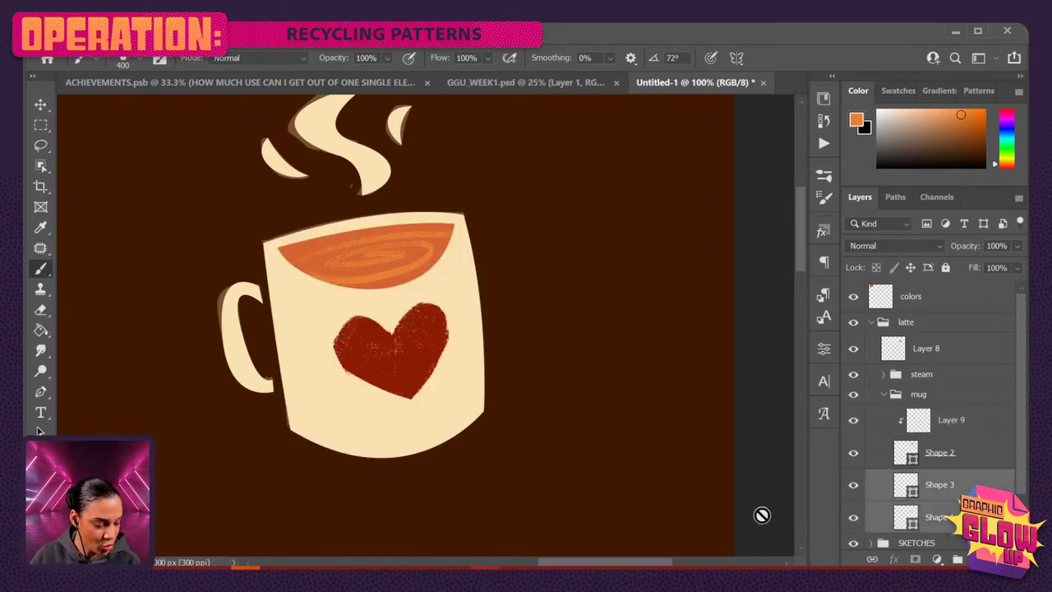
pyautogui.hotkey('ctrl', 'g')
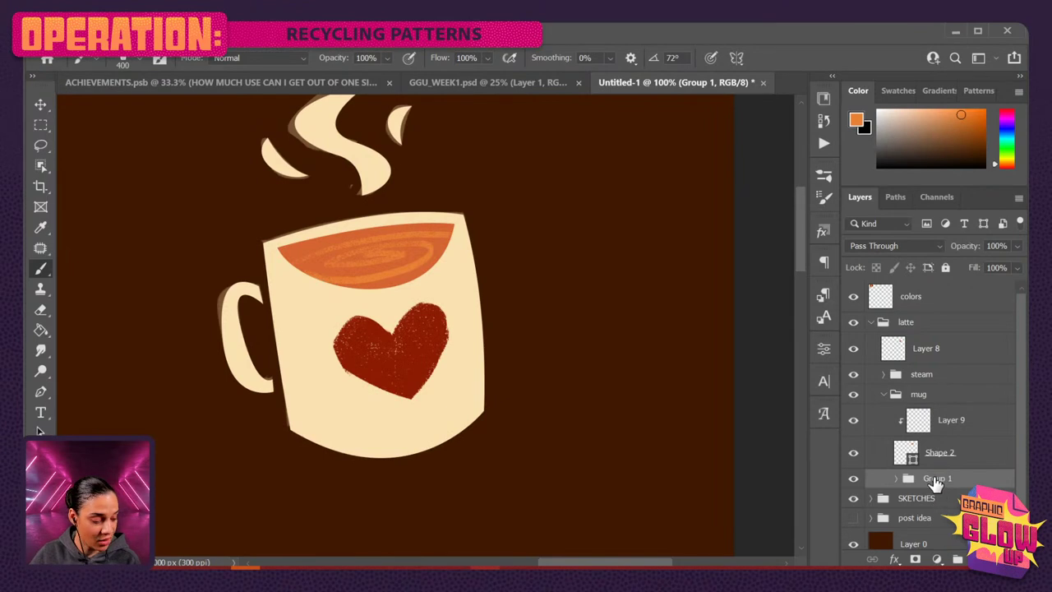
pyautogui.hotkey('ctrl', 'shift', 'alt', 'n')
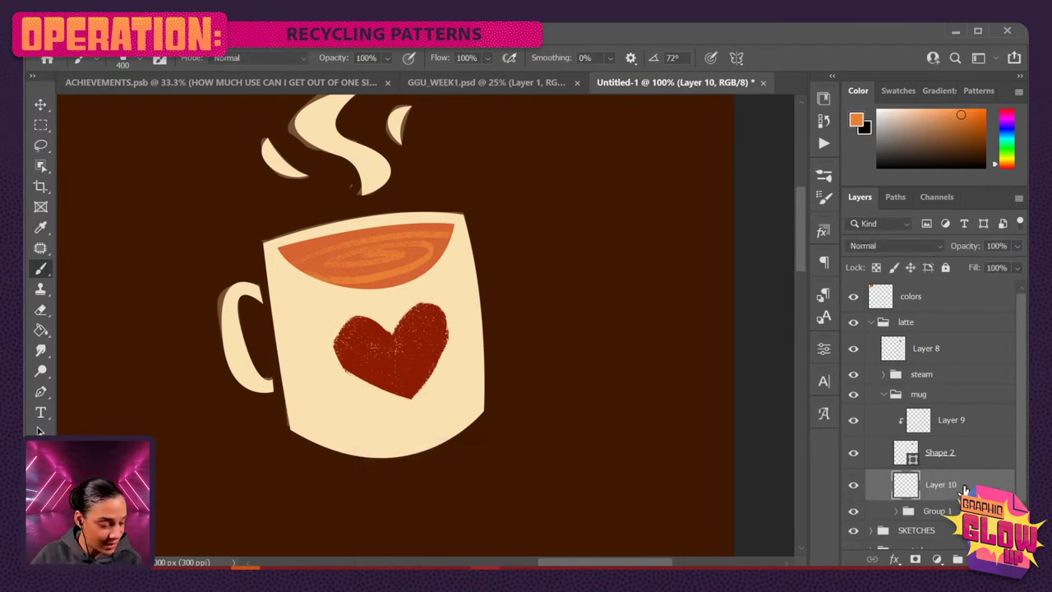
# Clip Layer 10 to the mug group below and paint orange shading along the handle's inner edge with a 175 px brush.
pyautogui.rightClick(965, 490)
pyautogui.click(797, 361)
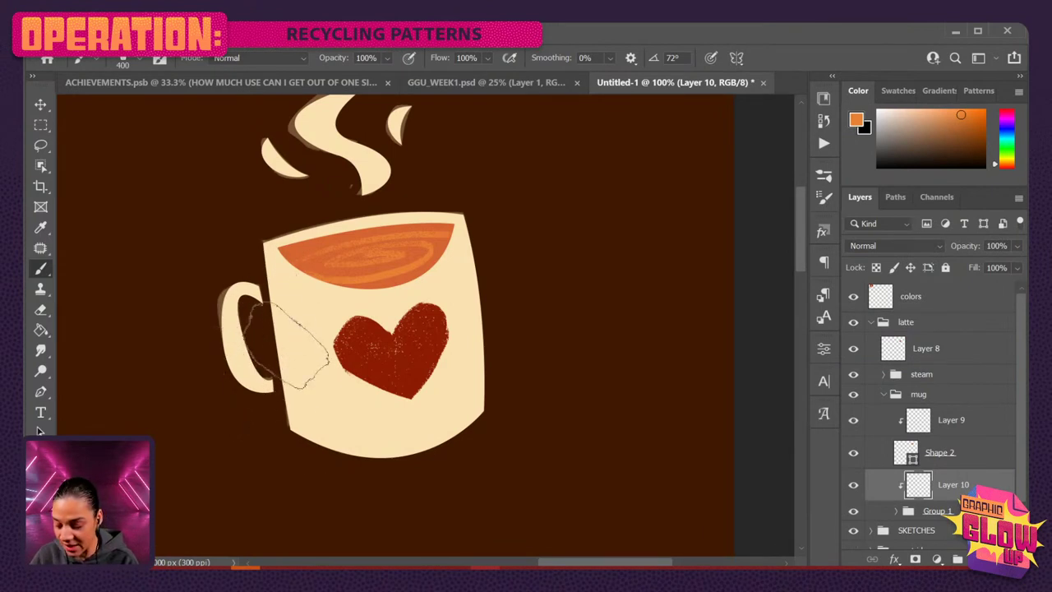
pyautogui.press('[')
pyautogui.press('[')
pyautogui.press('[')
pyautogui.press('[')
pyautogui.moveTo(240, 297); pyautogui.dragTo(270, 380)
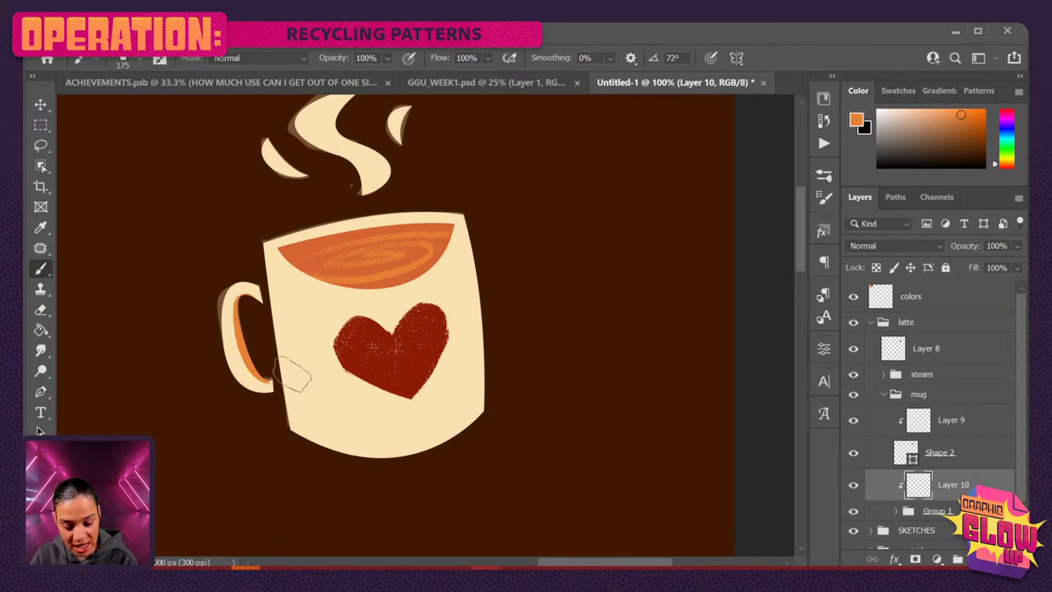
# Enlarge the brush to 250 px and paint orange shading along the mug's bottom edge and lower handle side.
pyautogui.press(']')
pyautogui.press(']')
pyautogui.press(']')
pyautogui.moveTo(289, 423)
pyautogui.mouseDown()
pyautogui.moveTo(383, 454)
pyautogui.moveTo(483, 413)
pyautogui.mouseUp()
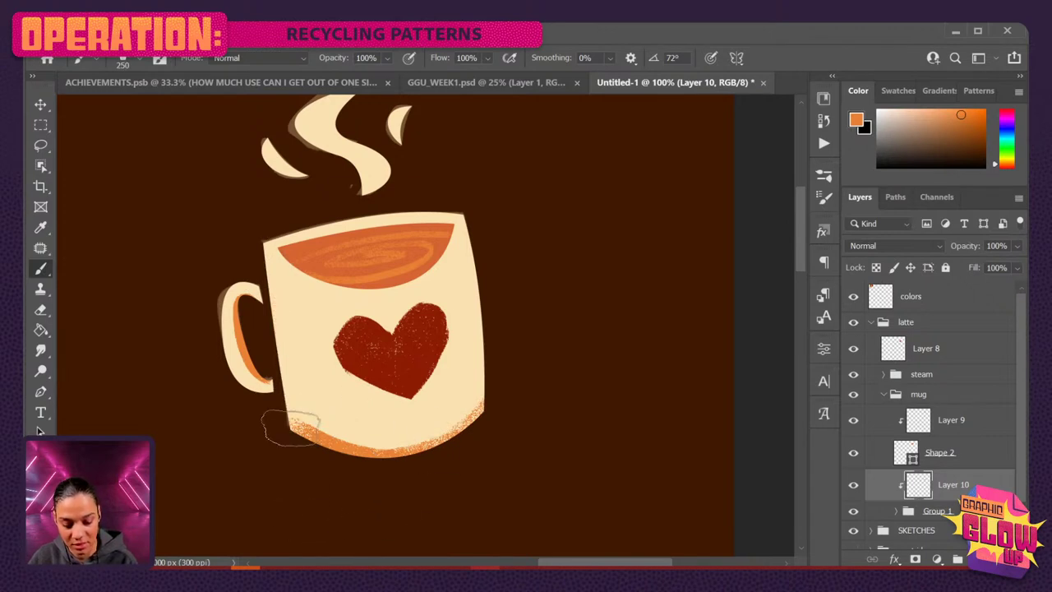
pyautogui.moveTo(290, 428); pyautogui.dragTo(281, 350)
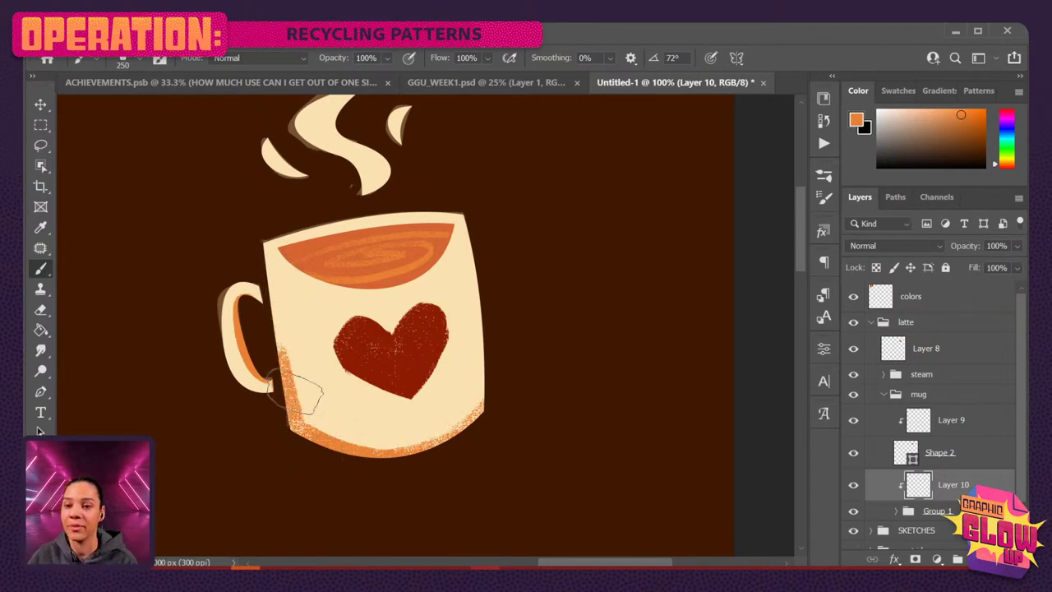
# Trim the mug's side shading with the Eraser and lower the shading layer's opacity to 53%.
pyautogui.press('e')
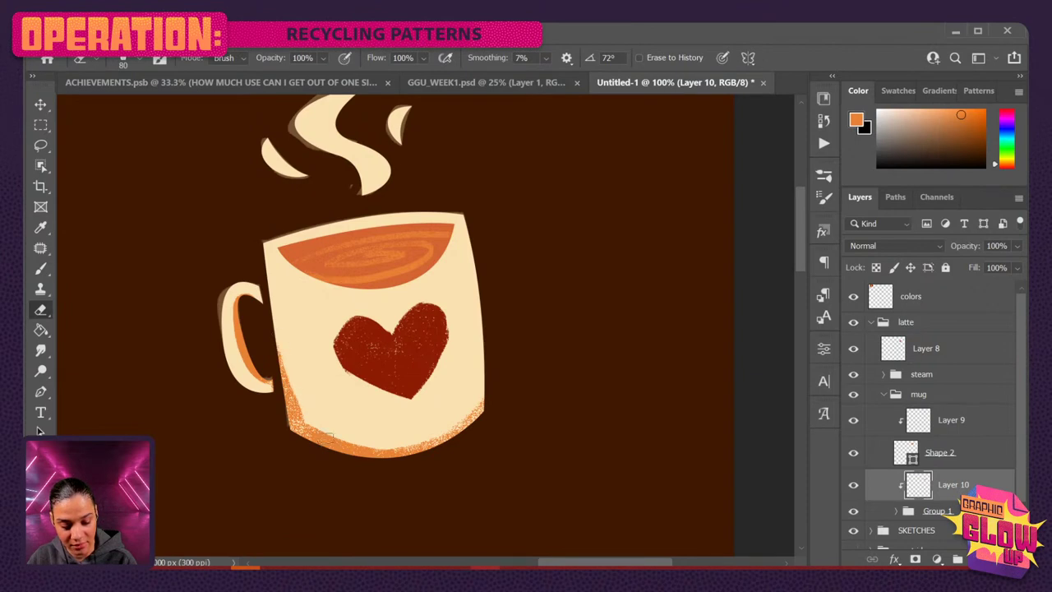
pyautogui.hotkey('ctrl', '-')
pyautogui.hotkey('ctrl', '-')
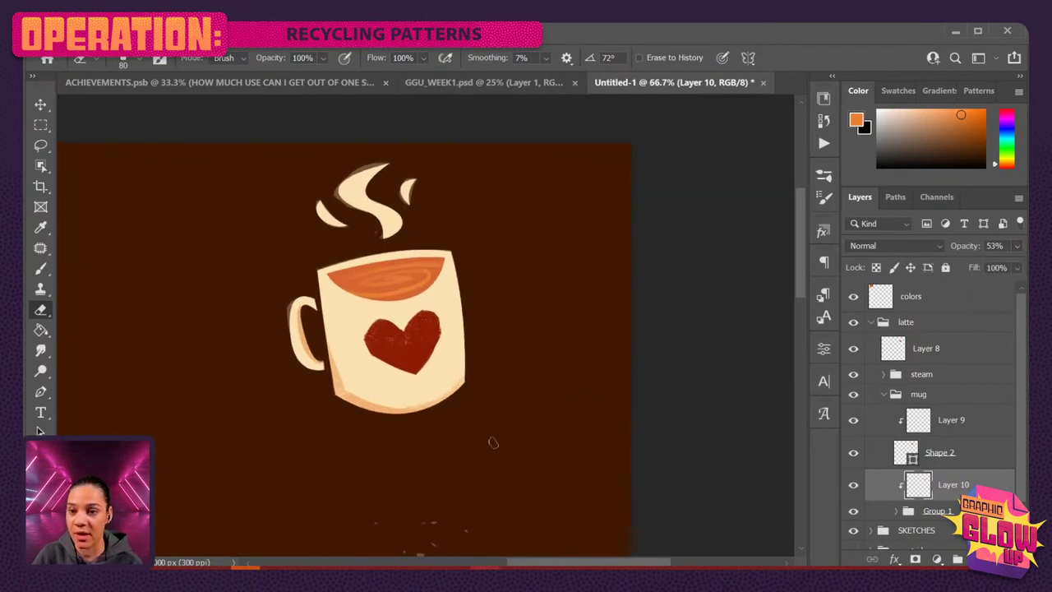
pyautogui.hotkey('ctrl', '+')
pyautogui.hotkey('ctrl', '+')
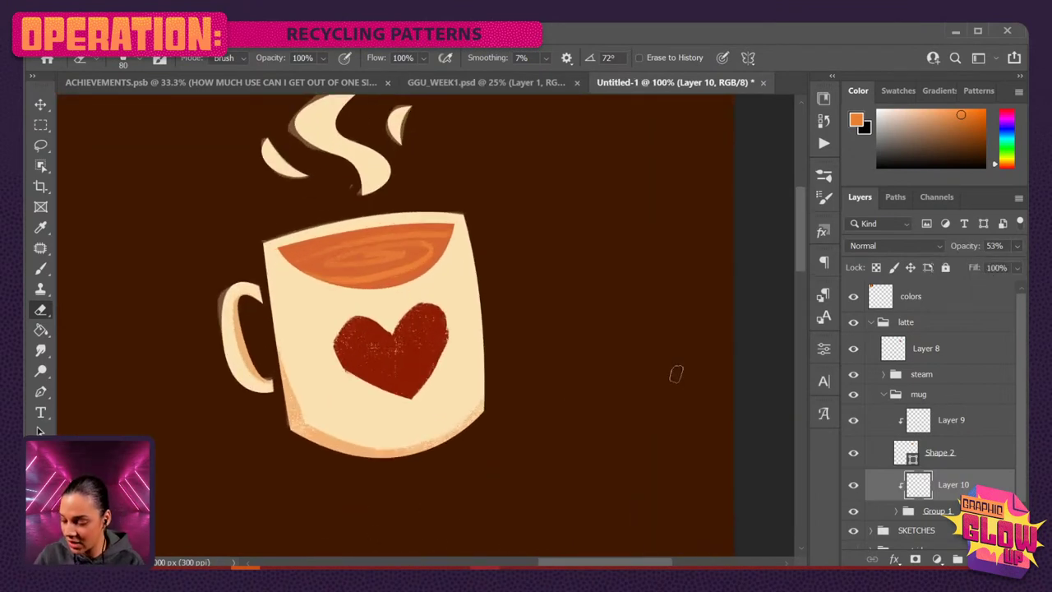
pyautogui.hotkey('ctrl', '-')
pyautogui.hotkey('ctrl', '+')
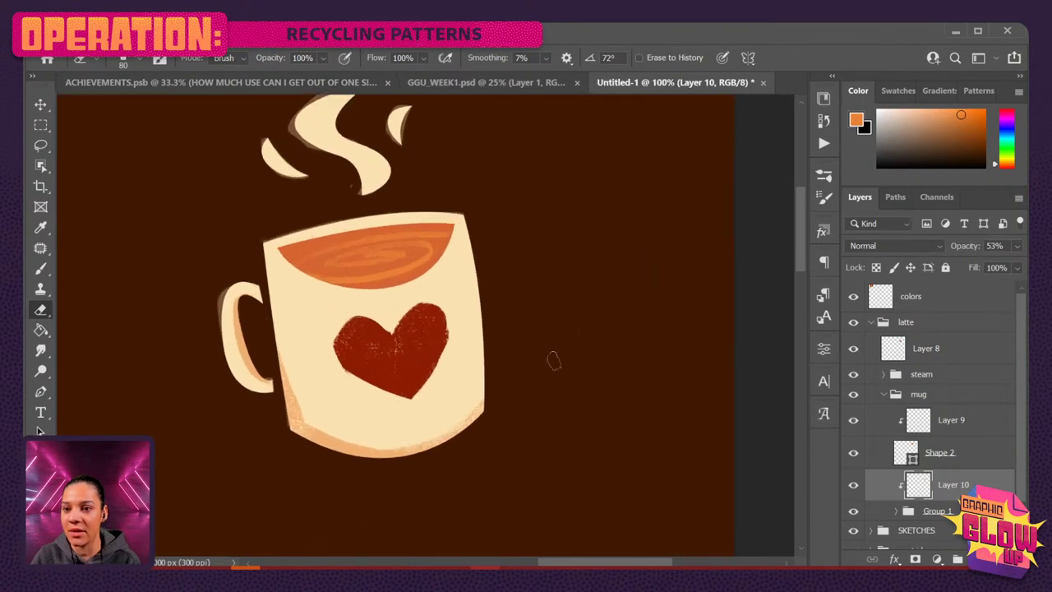
# Collapse the mug and latte groups and hide the SKETCHES group.
pyautogui.click(885, 397)
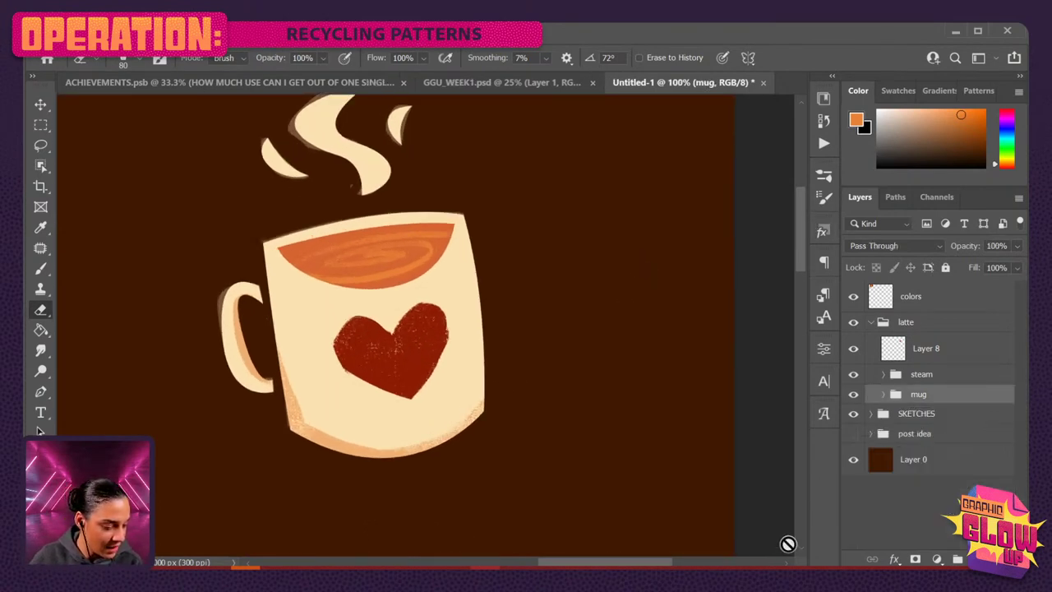
pyautogui.click(873, 322)
pyautogui.click(853, 342)
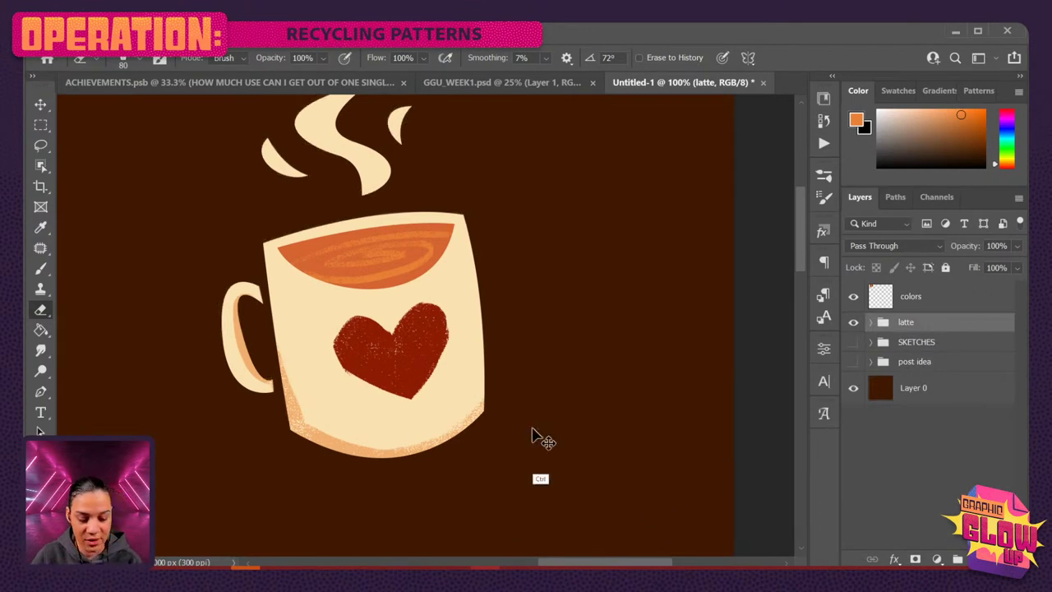
# Preview the latte artwork in greyscale proof colours to check its contrast, and return to the colour view.
pyautogui.hotkey('ctrl', '-')
pyautogui.hotkey('ctrl', '-')
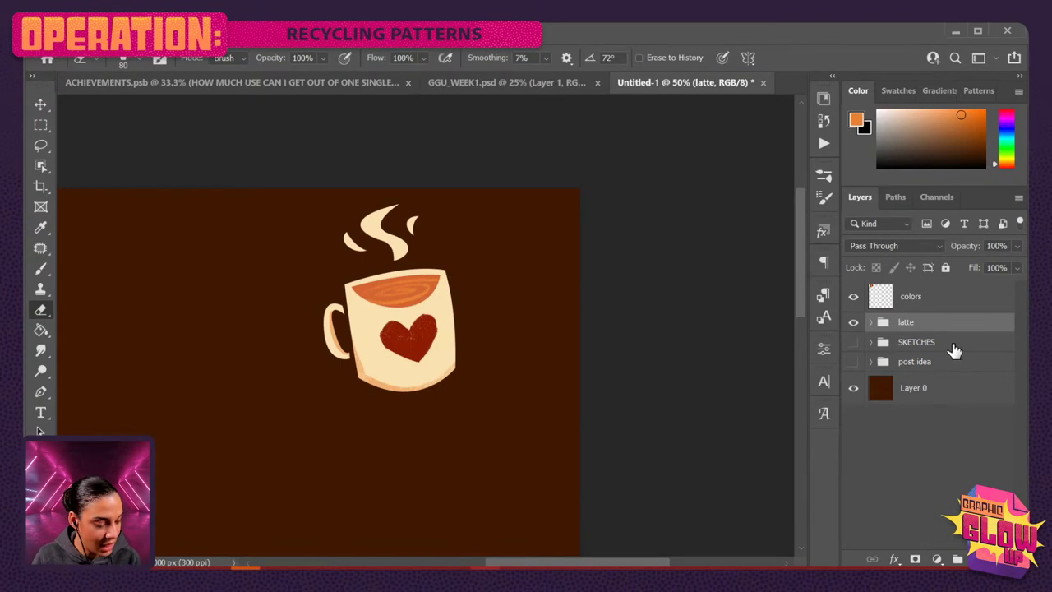
pyautogui.hotkey('ctrl', 'y')
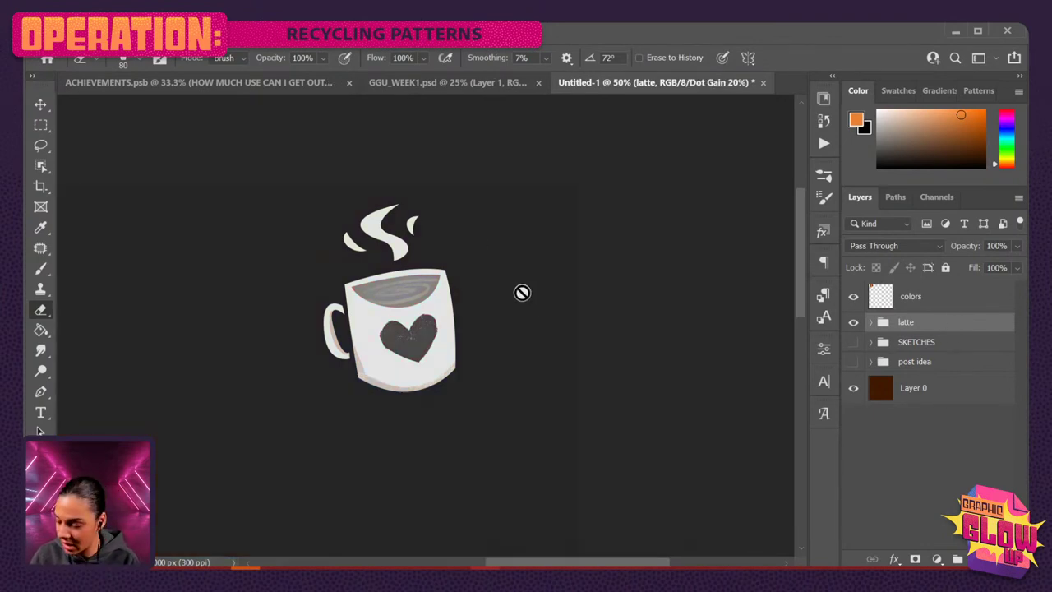
pyautogui.hotkey('ctrl', 'y')
# Transform the latte group: scale it to about 190%, rotate it about 8° and move it inside the canvas's right half.
pyautogui.hotkey('ctrl', 't')
pyautogui.moveTo(485, 206); pyautogui.dragTo(567, 119)
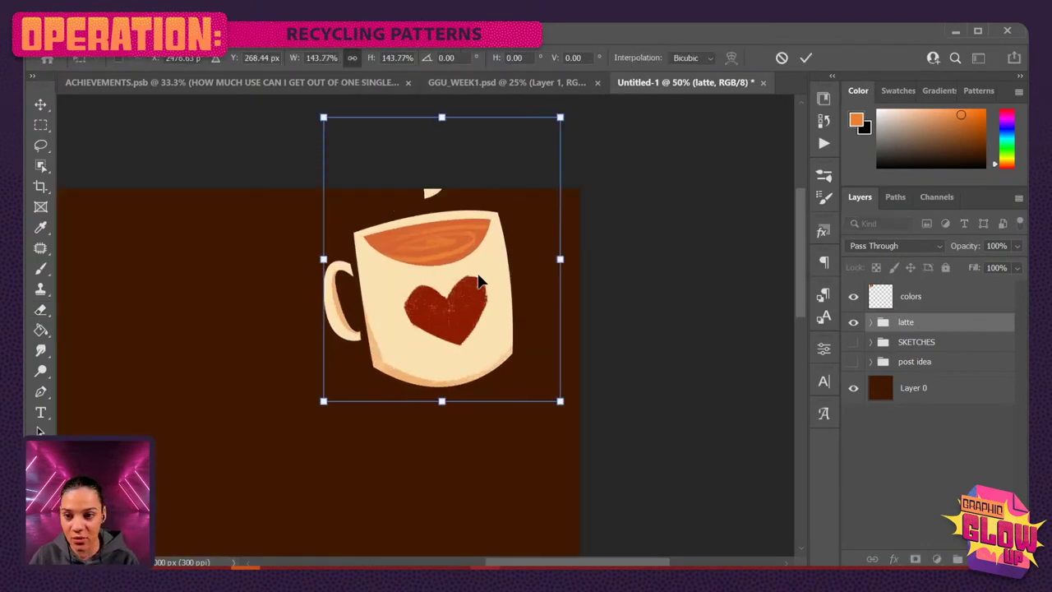
pyautogui.moveTo(482, 282); pyautogui.dragTo(436, 400)
pyautogui.hotkey('ctrl', '-')
pyautogui.hscroll(-3, 563, 312)
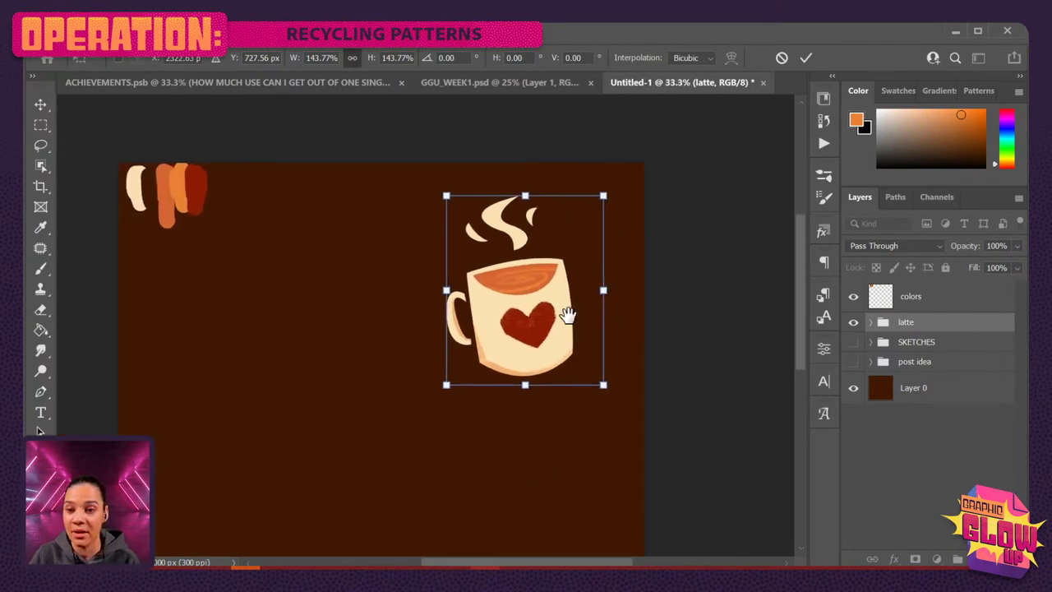
pyautogui.moveTo(544, 323); pyautogui.dragTo(434, 388)
pyautogui.moveTo(548, 389); pyautogui.dragTo(556, 330)
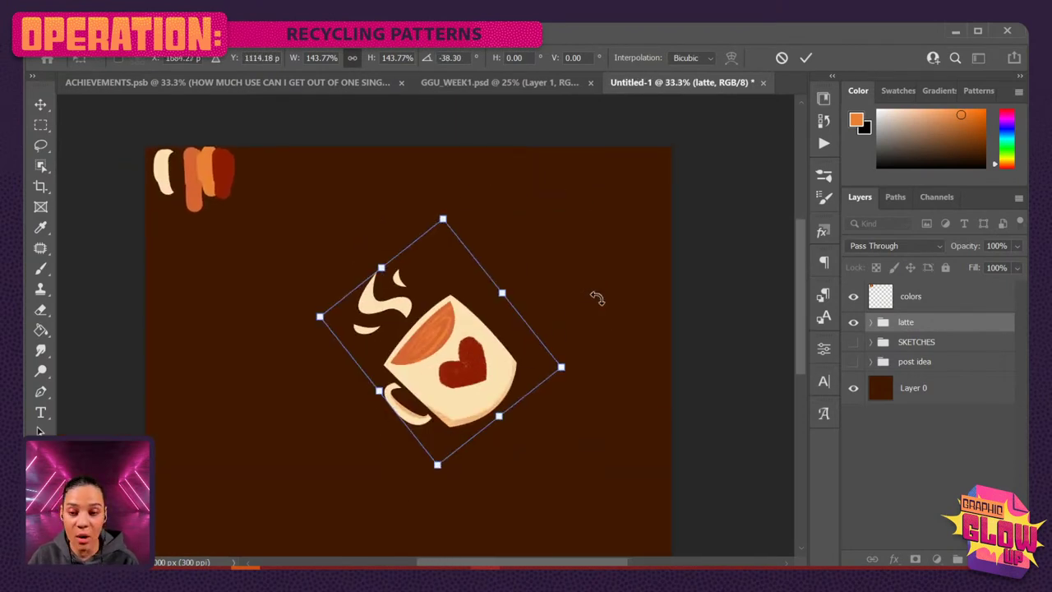
pyautogui.moveTo(598, 299); pyautogui.dragTo(543, 400)
pyautogui.moveTo(526, 266); pyautogui.dragTo(606, 216)
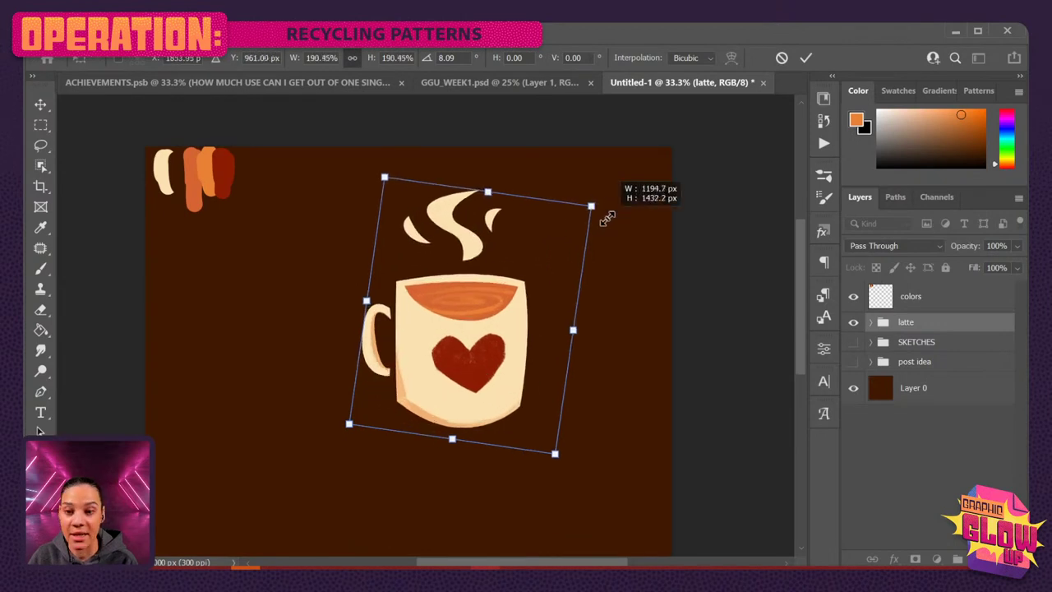
pyautogui.moveTo(469, 304)
pyautogui.mouseDown()
pyautogui.moveTo(500, 291)
pyautogui.moveTo(521, 333)
pyautogui.mouseUp()
pyautogui.press('Return')
pyautogui.press('e')
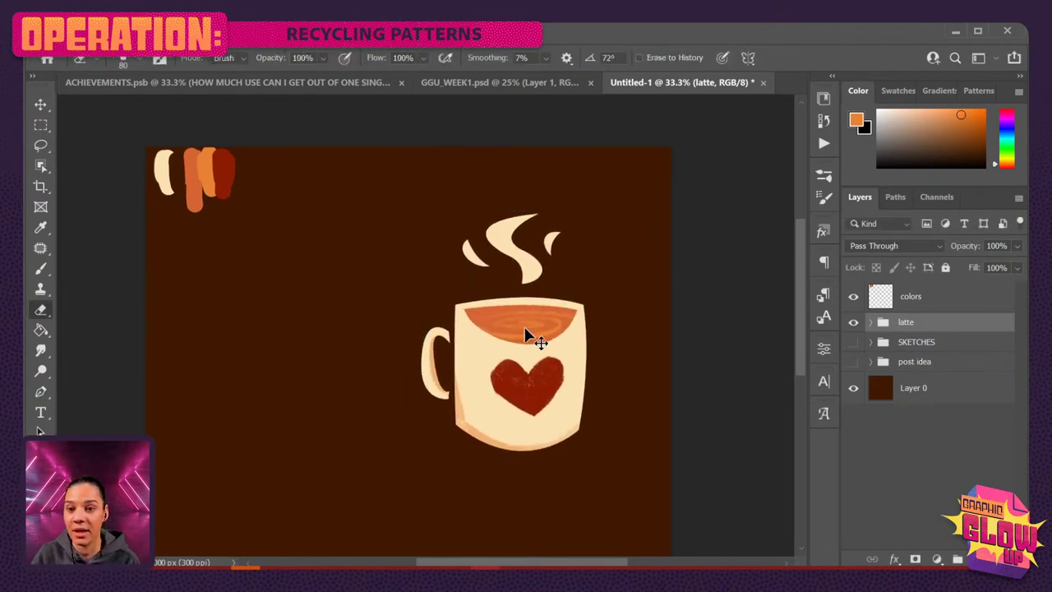
# Show the SKETCHES group and hide the latte group.
pyautogui.scroll(-2, 523, 326)
pyautogui.scroll(2, 535, 340)
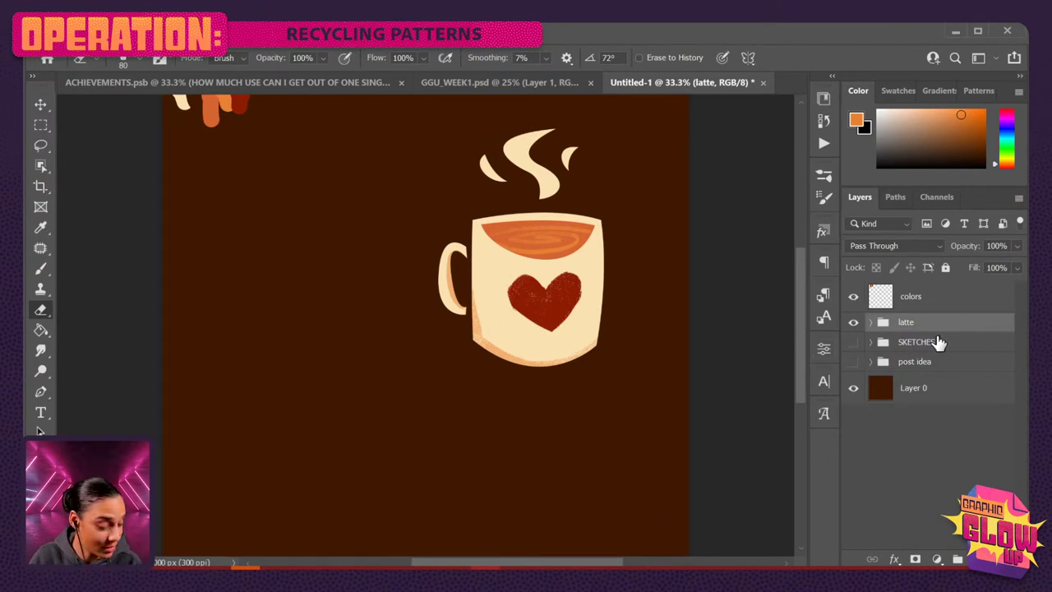
pyautogui.click(853, 322)
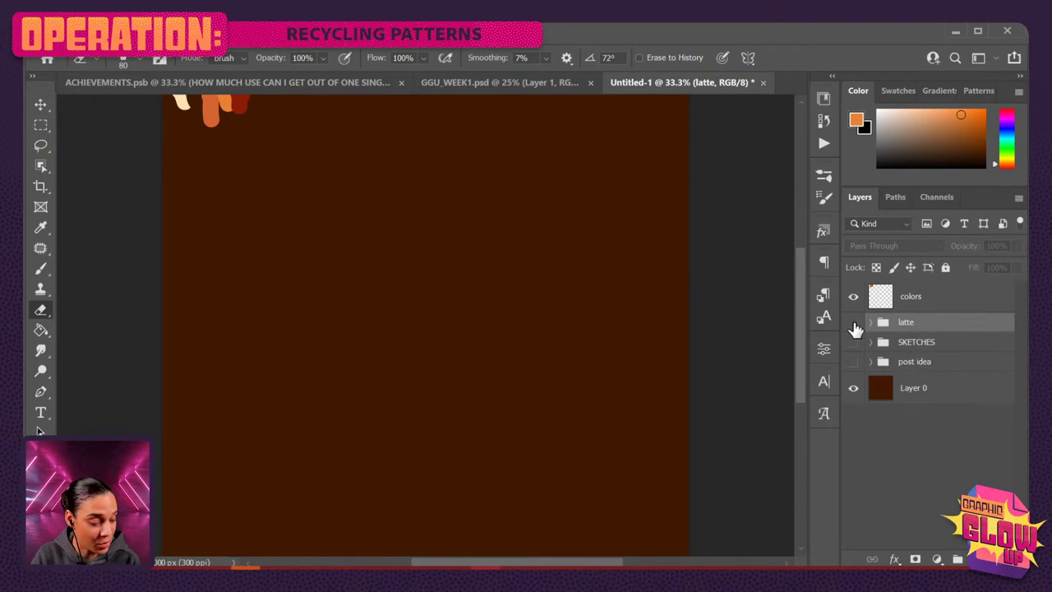
pyautogui.click(853, 322)
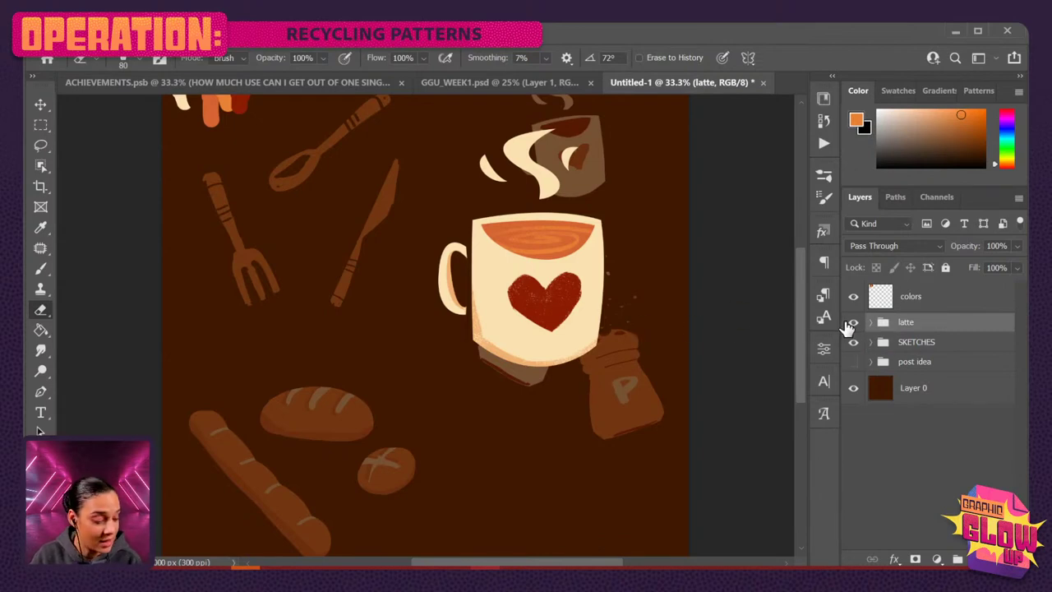
pyautogui.click(853, 321)
# Set the SKETCHES group's opacity to 100%.
pyautogui.click(935, 342)
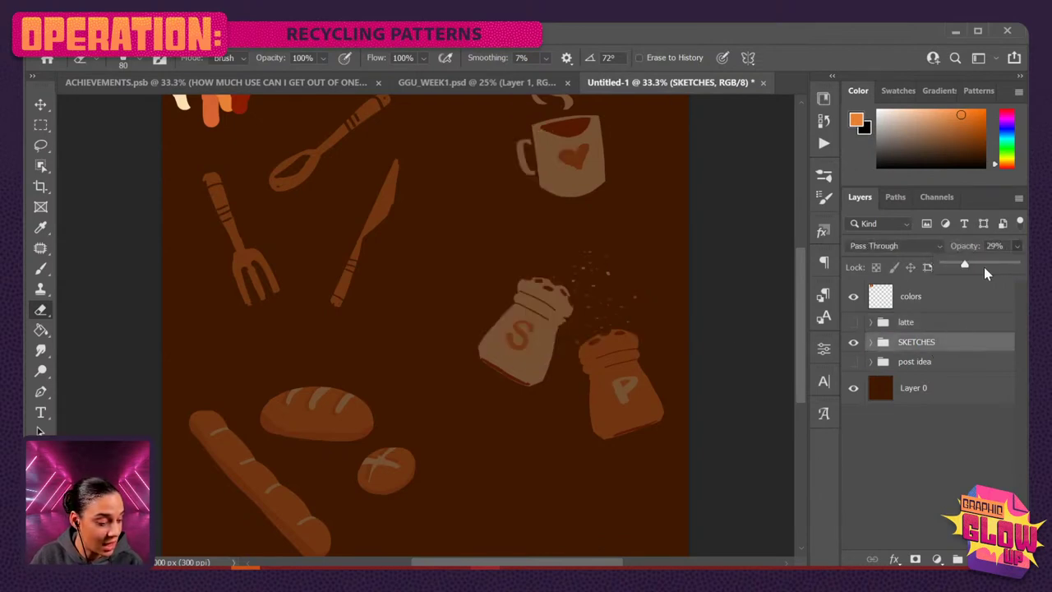
pyautogui.moveTo(968, 259); pyautogui.dragTo(1019, 263)
pyautogui.scroll(-1, 482, 352)
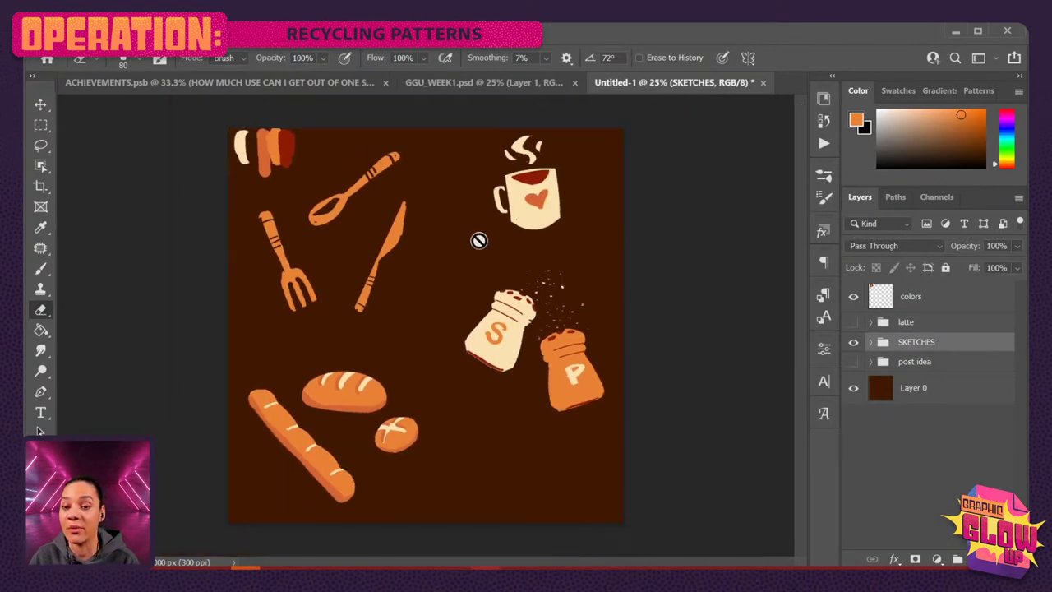
pyautogui.scroll(1, 483, 288)
pyautogui.click(485, 289)
pyautogui.press('Return')
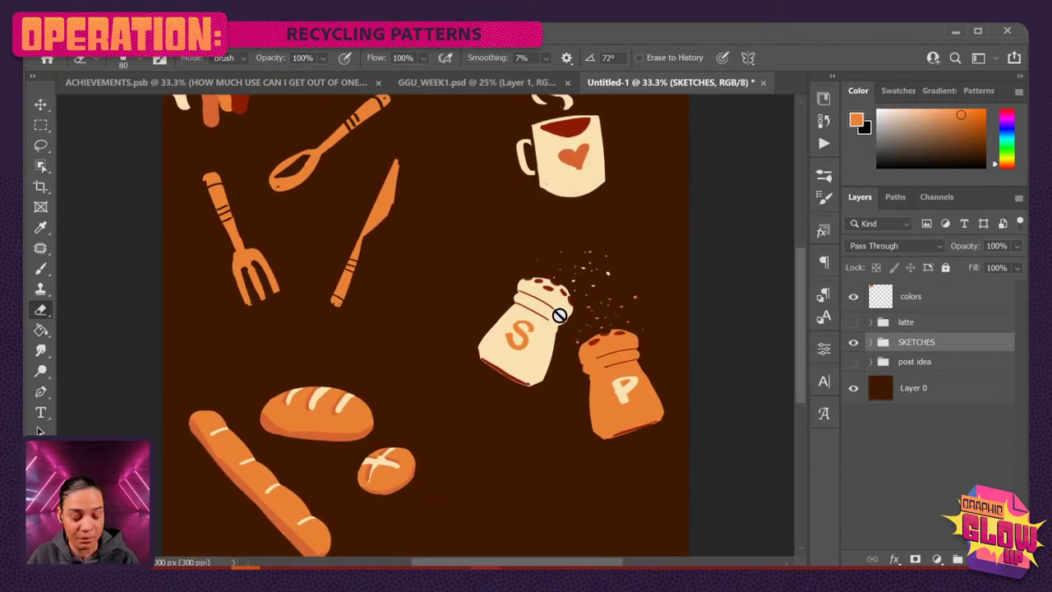
# Hide the SKETCHES group and show the post idea group with the recipe card.
pyautogui.scroll(-1, 572, 345)
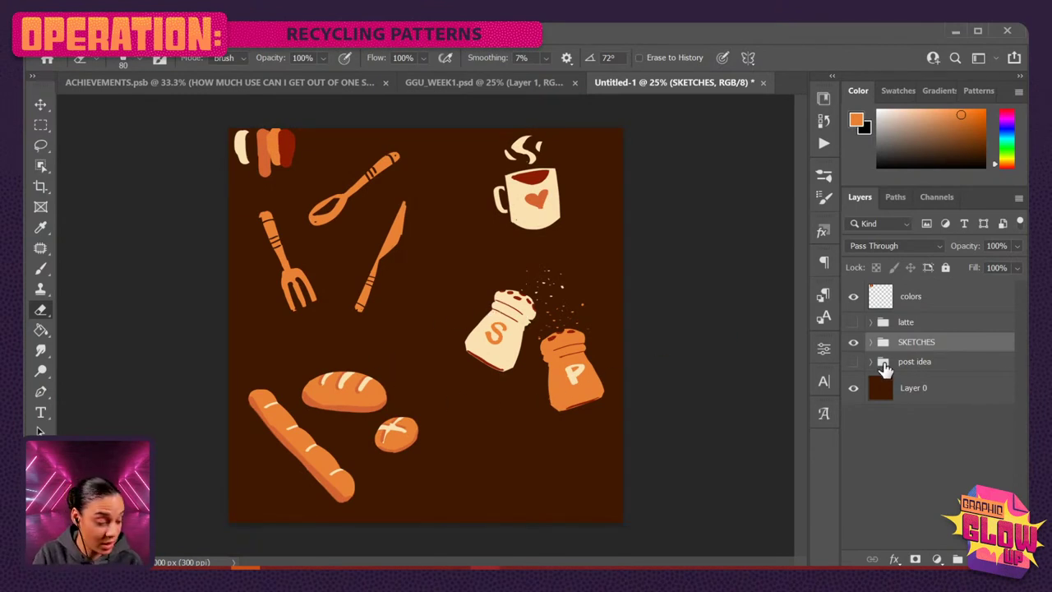
pyautogui.click(853, 342)
pyautogui.click(854, 362)
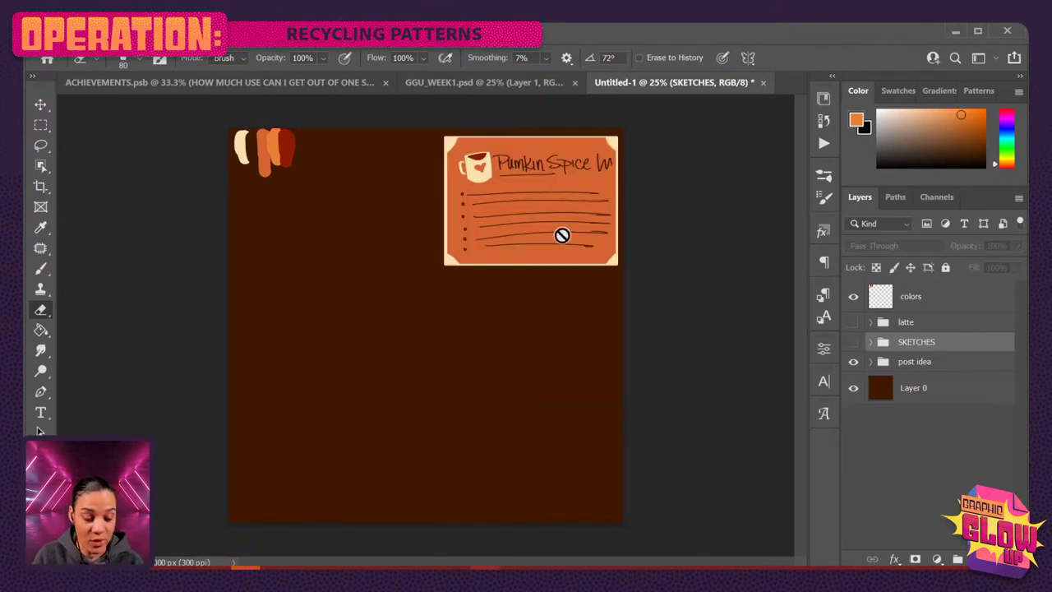
pyautogui.click(932, 323)
pyautogui.hotkey('ctrl', 't')
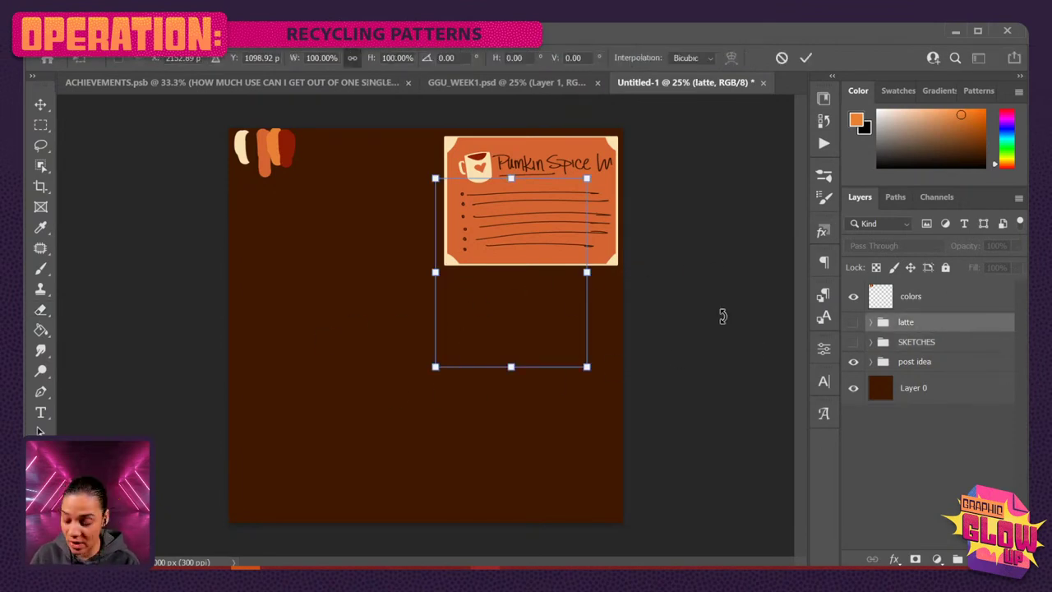
pyautogui.press('Escape')
pyautogui.press('e')
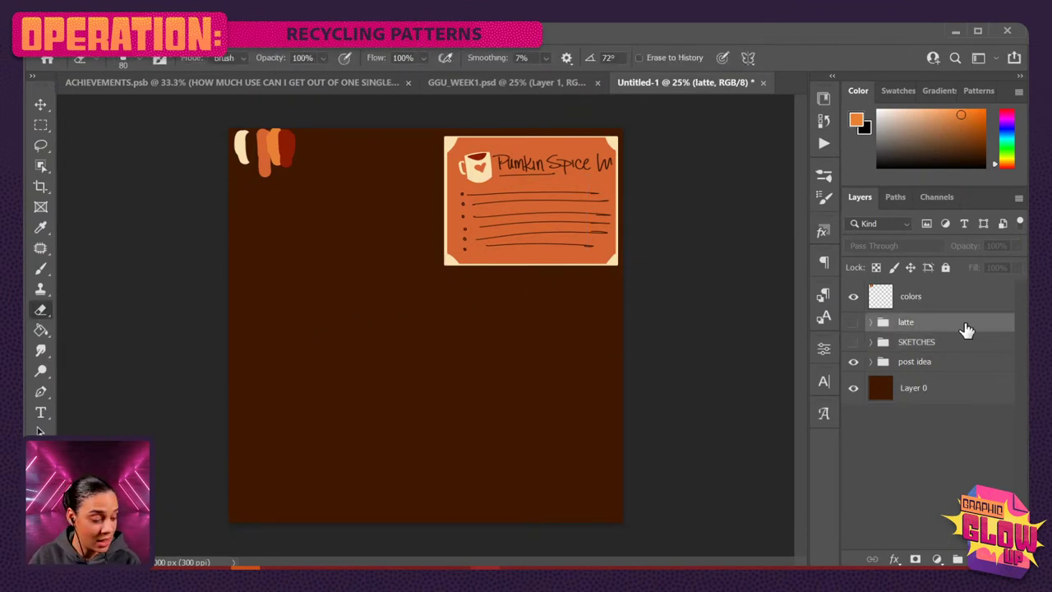
# Scale the post idea group to about 155% and shift the recipe card slightly toward the canvas's right edge.
pyautogui.click(952, 365)
pyautogui.hotkey('ctrl', 't')
pyautogui.moveTo(425, 274); pyautogui.dragTo(308, 356)
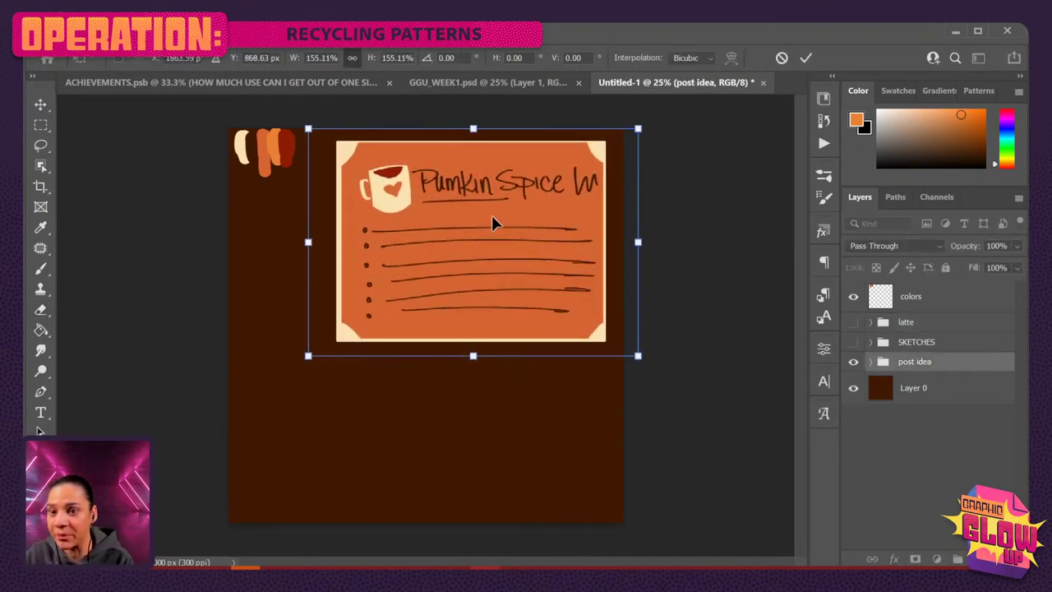
pyautogui.moveTo(493, 223)
pyautogui.mouseDown()
pyautogui.moveTo(514, 235)
pyautogui.moveTo(497, 233)
pyautogui.mouseUp()
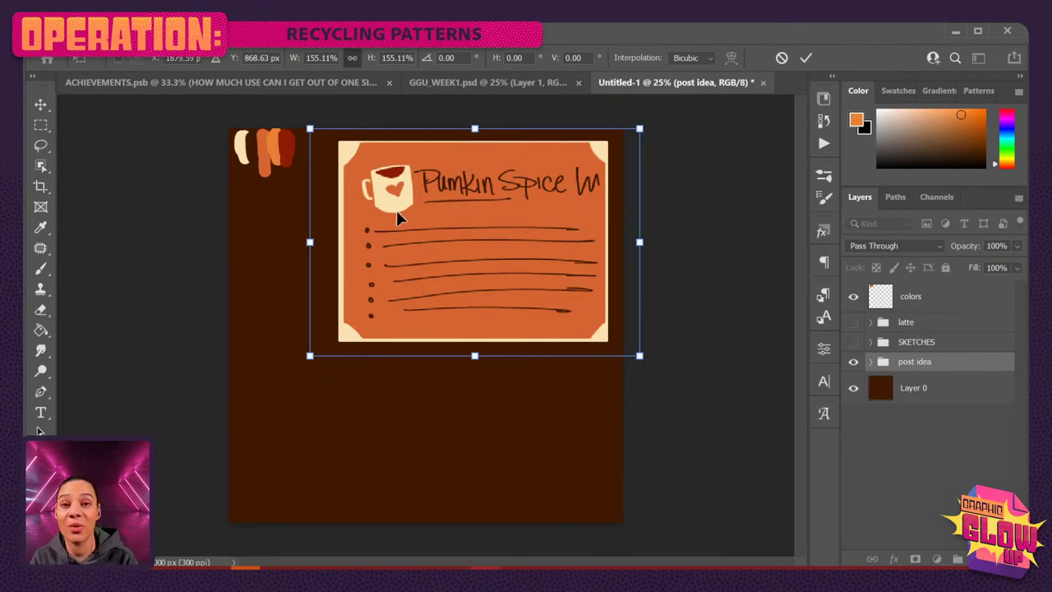
pyautogui.press('Return')
pyautogui.press('e')
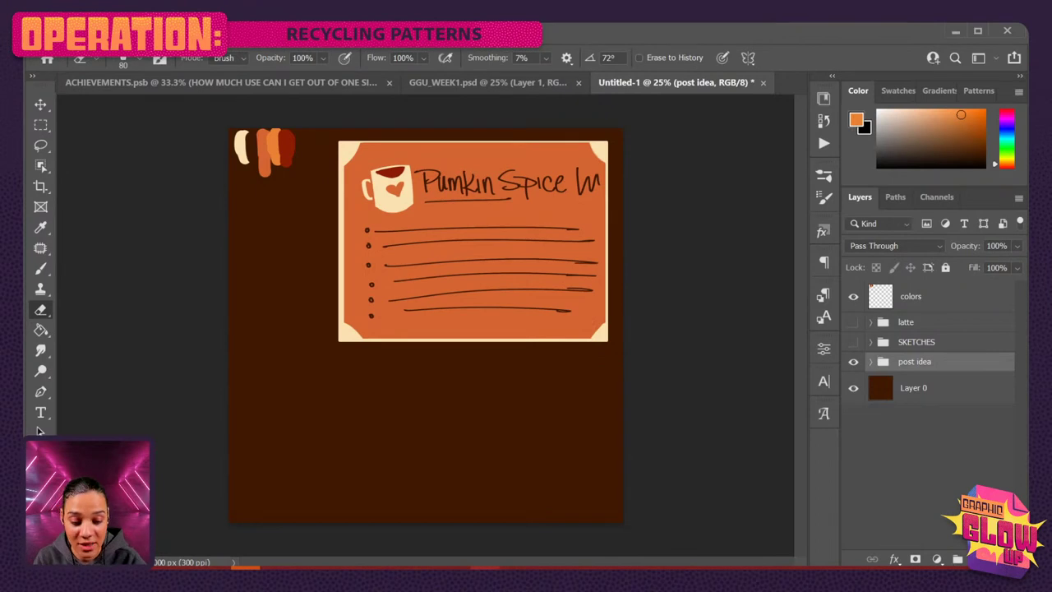
# Switch to the ACHIEVEMENTS.psb document to review the listed goals.
pyautogui.click(342, 83)
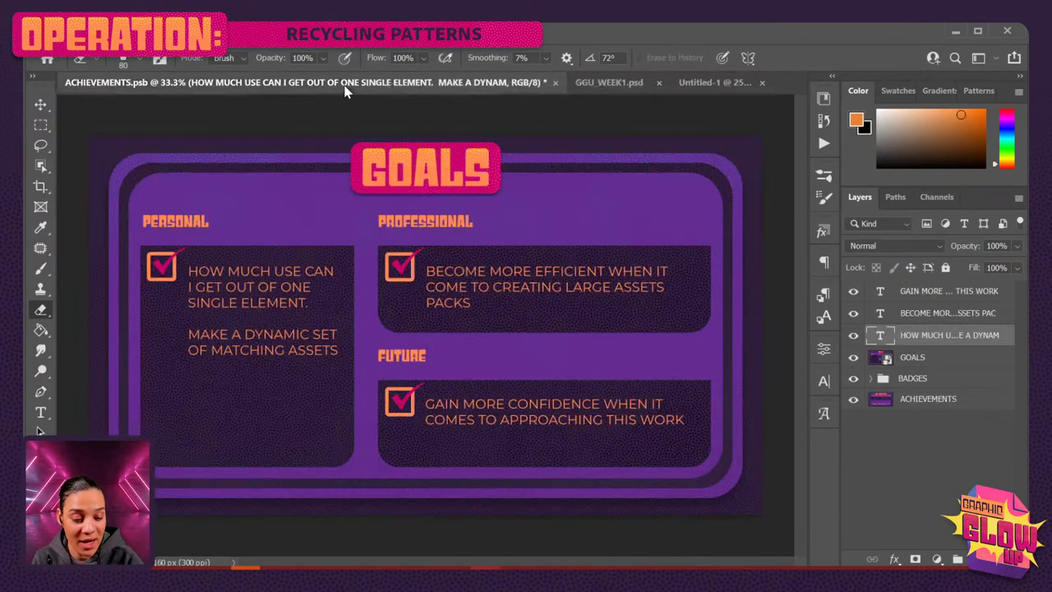